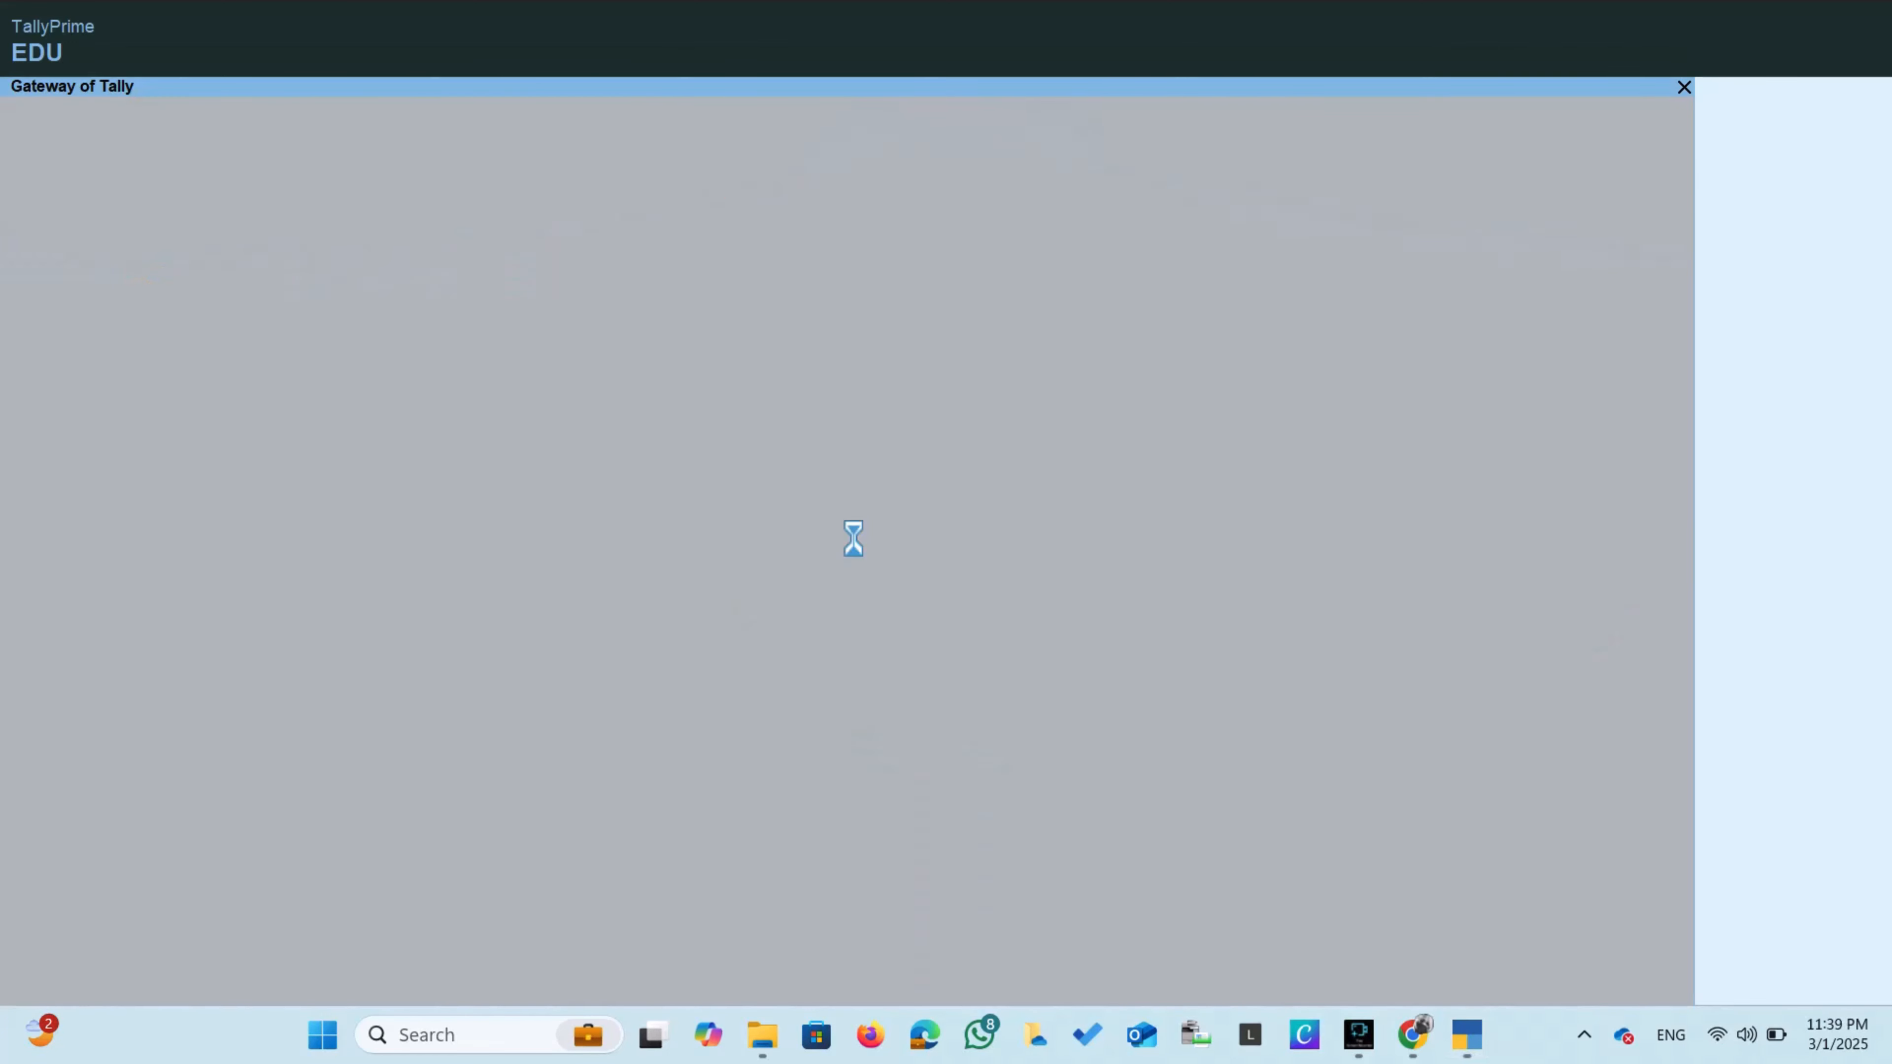
Open a new receipt voucher for ABC Private Limited and set its date to 1-4-2024.
key(Return)
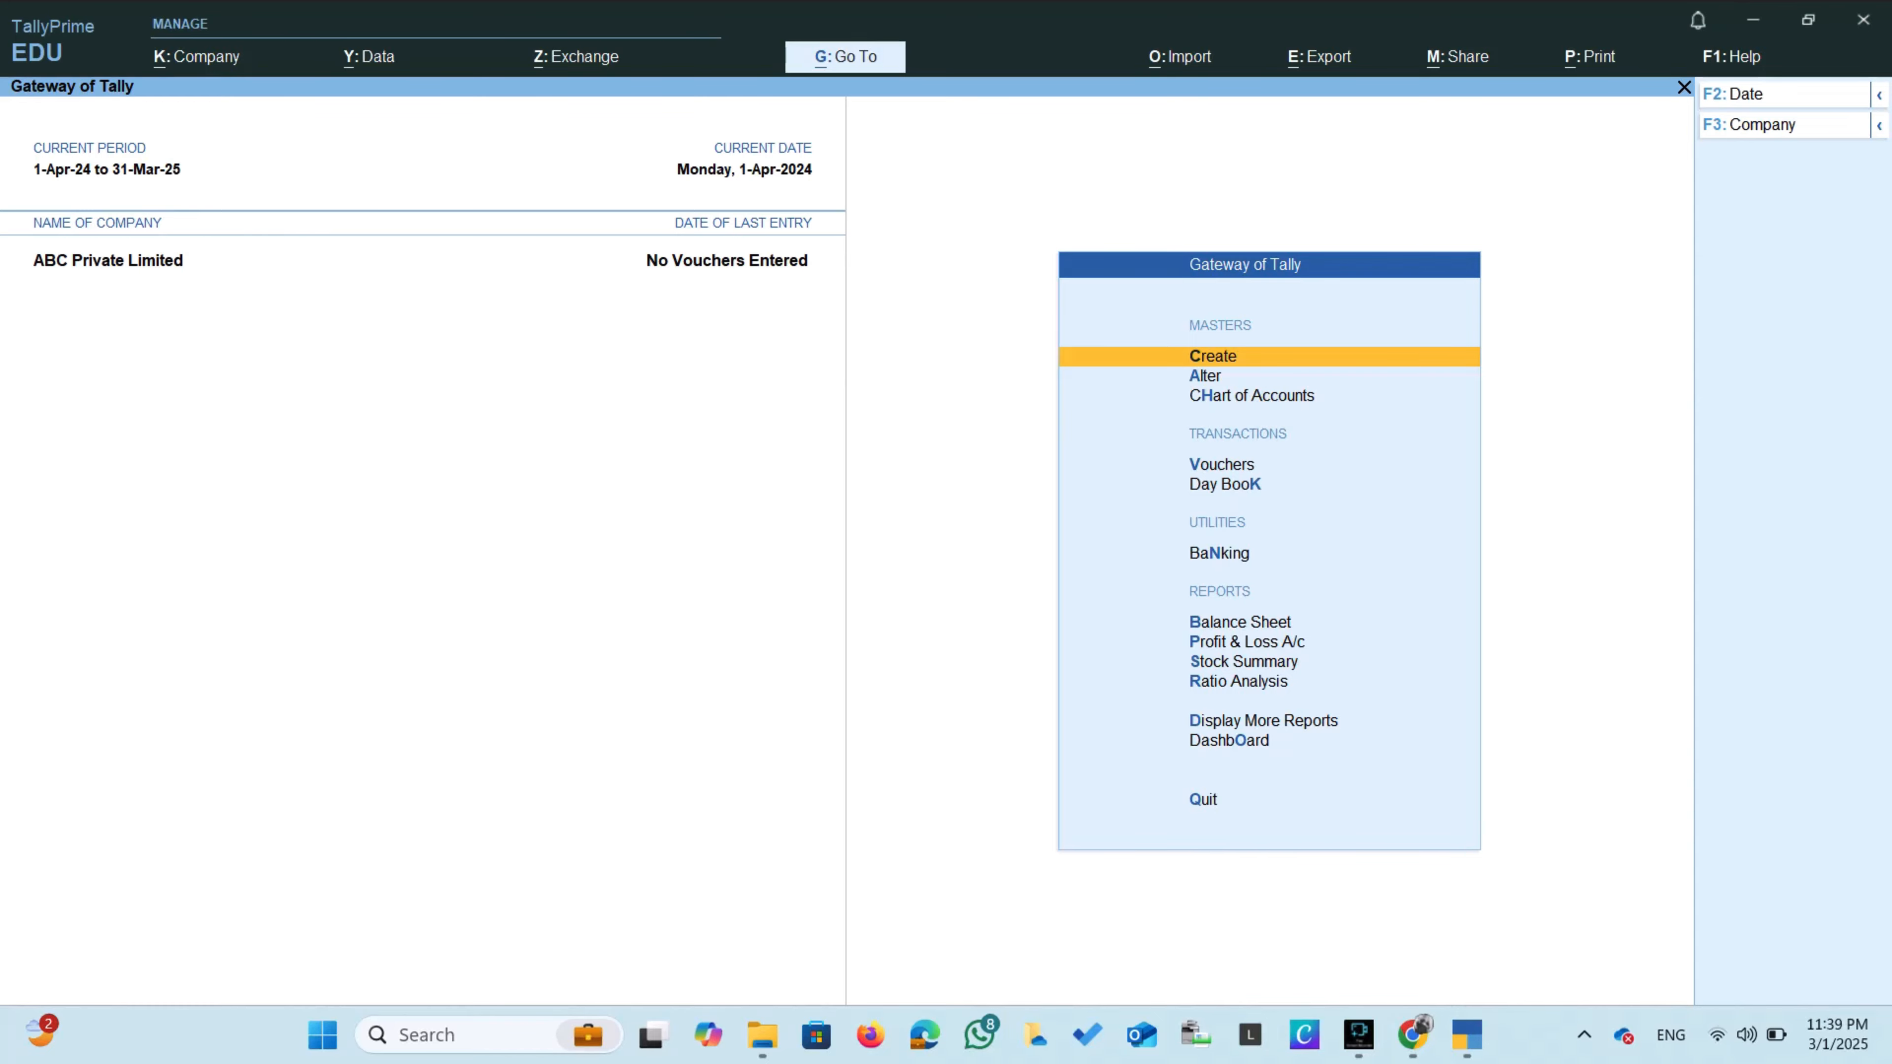
key(v)
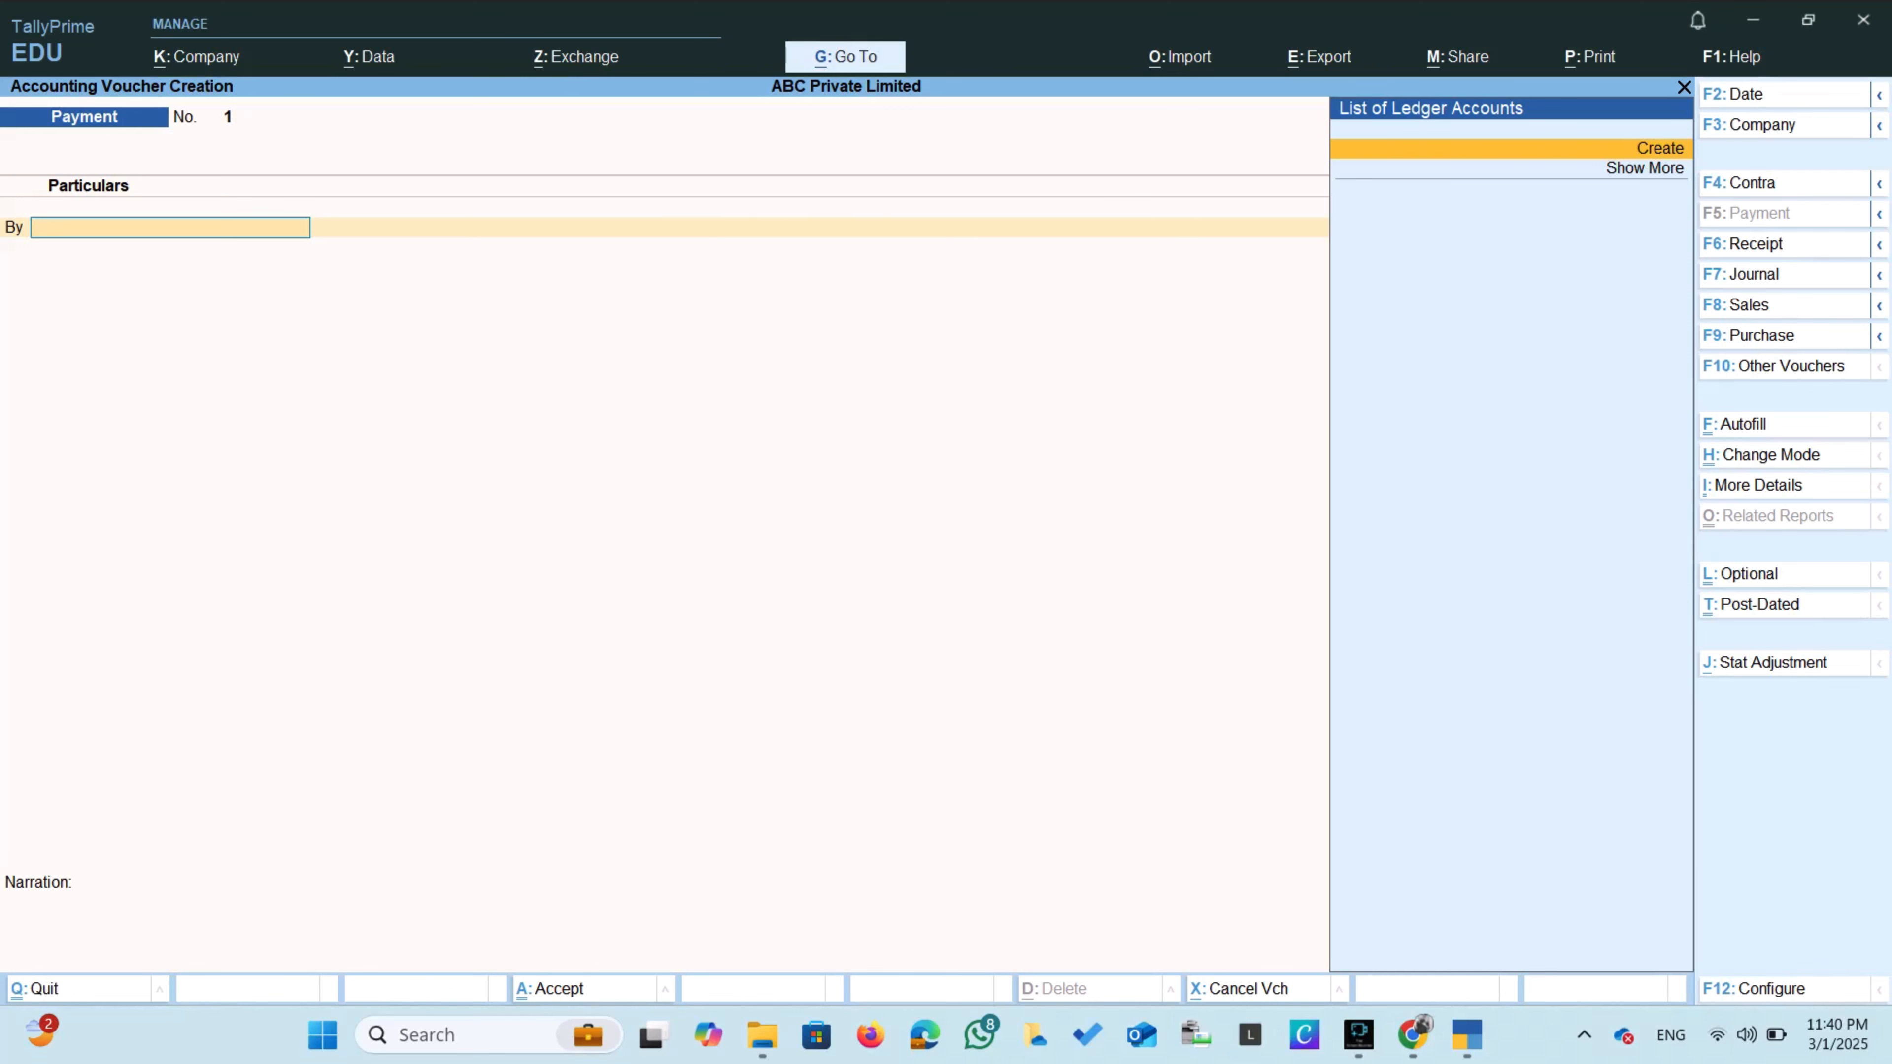
key(F6)
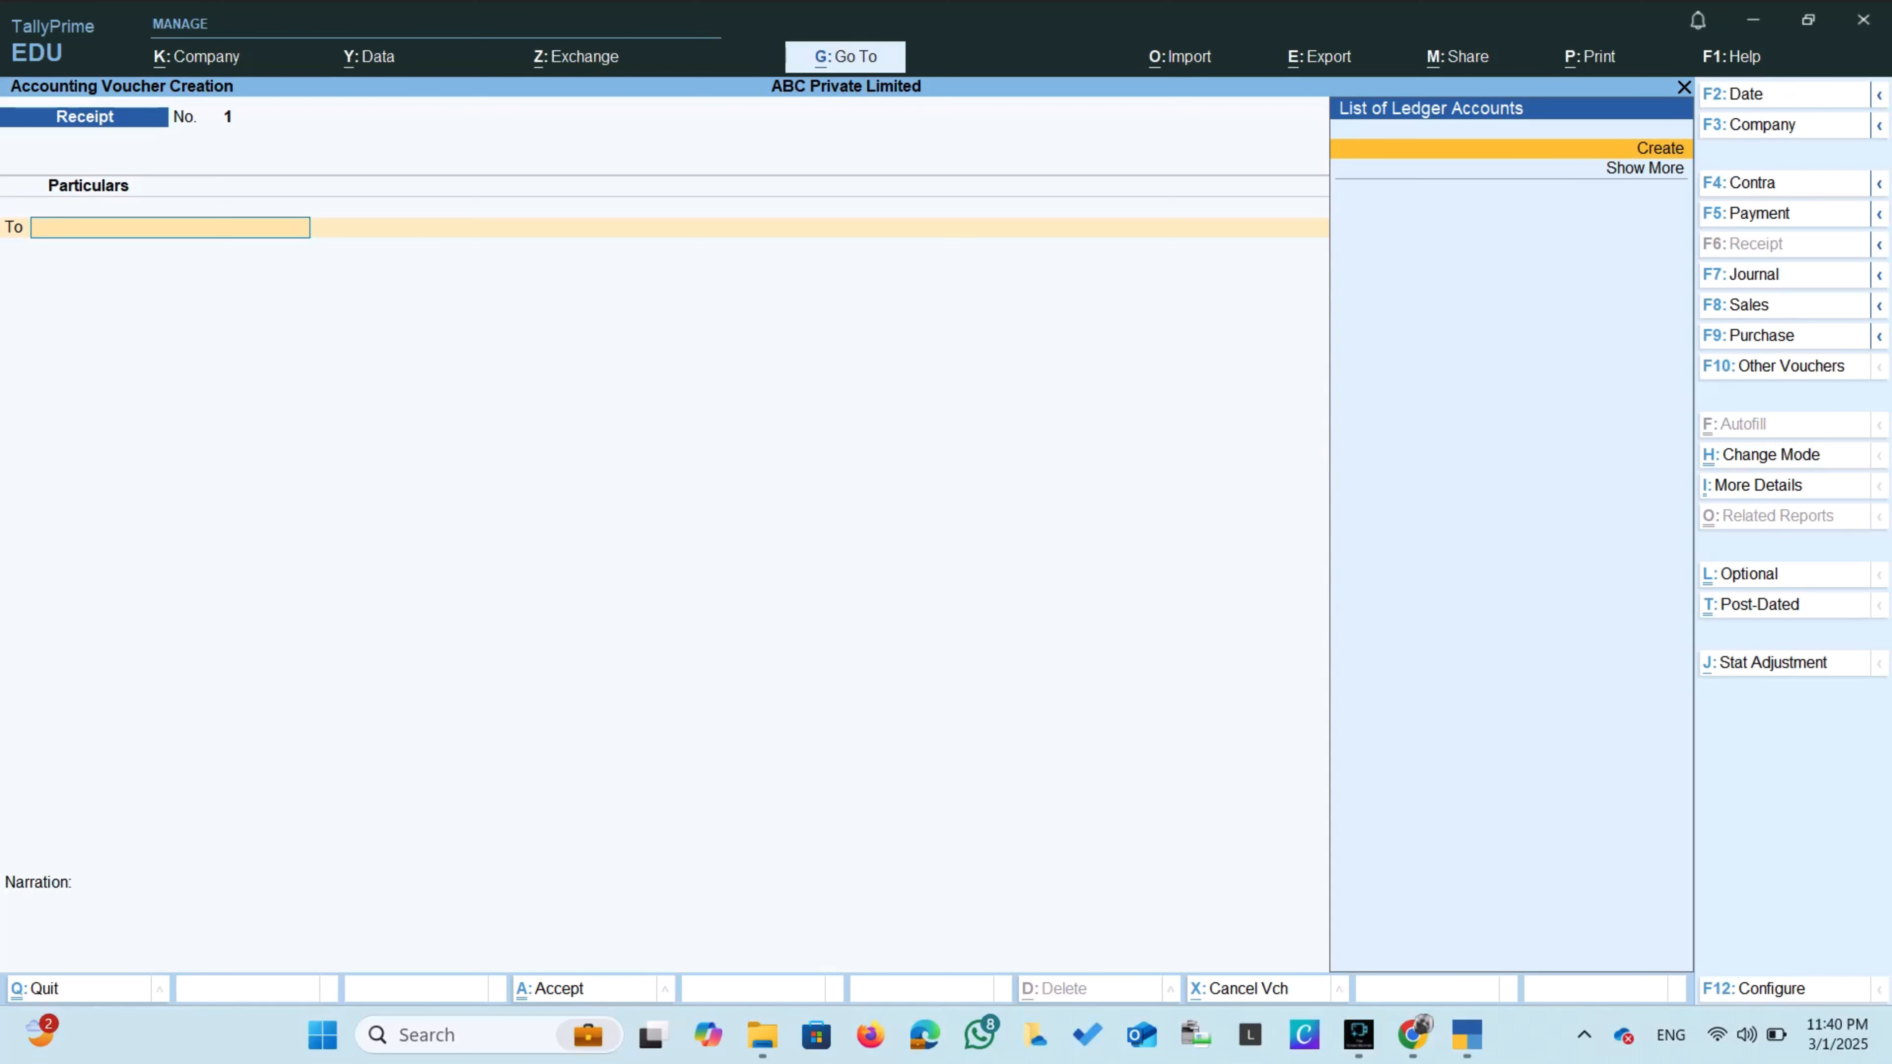
key(F2)
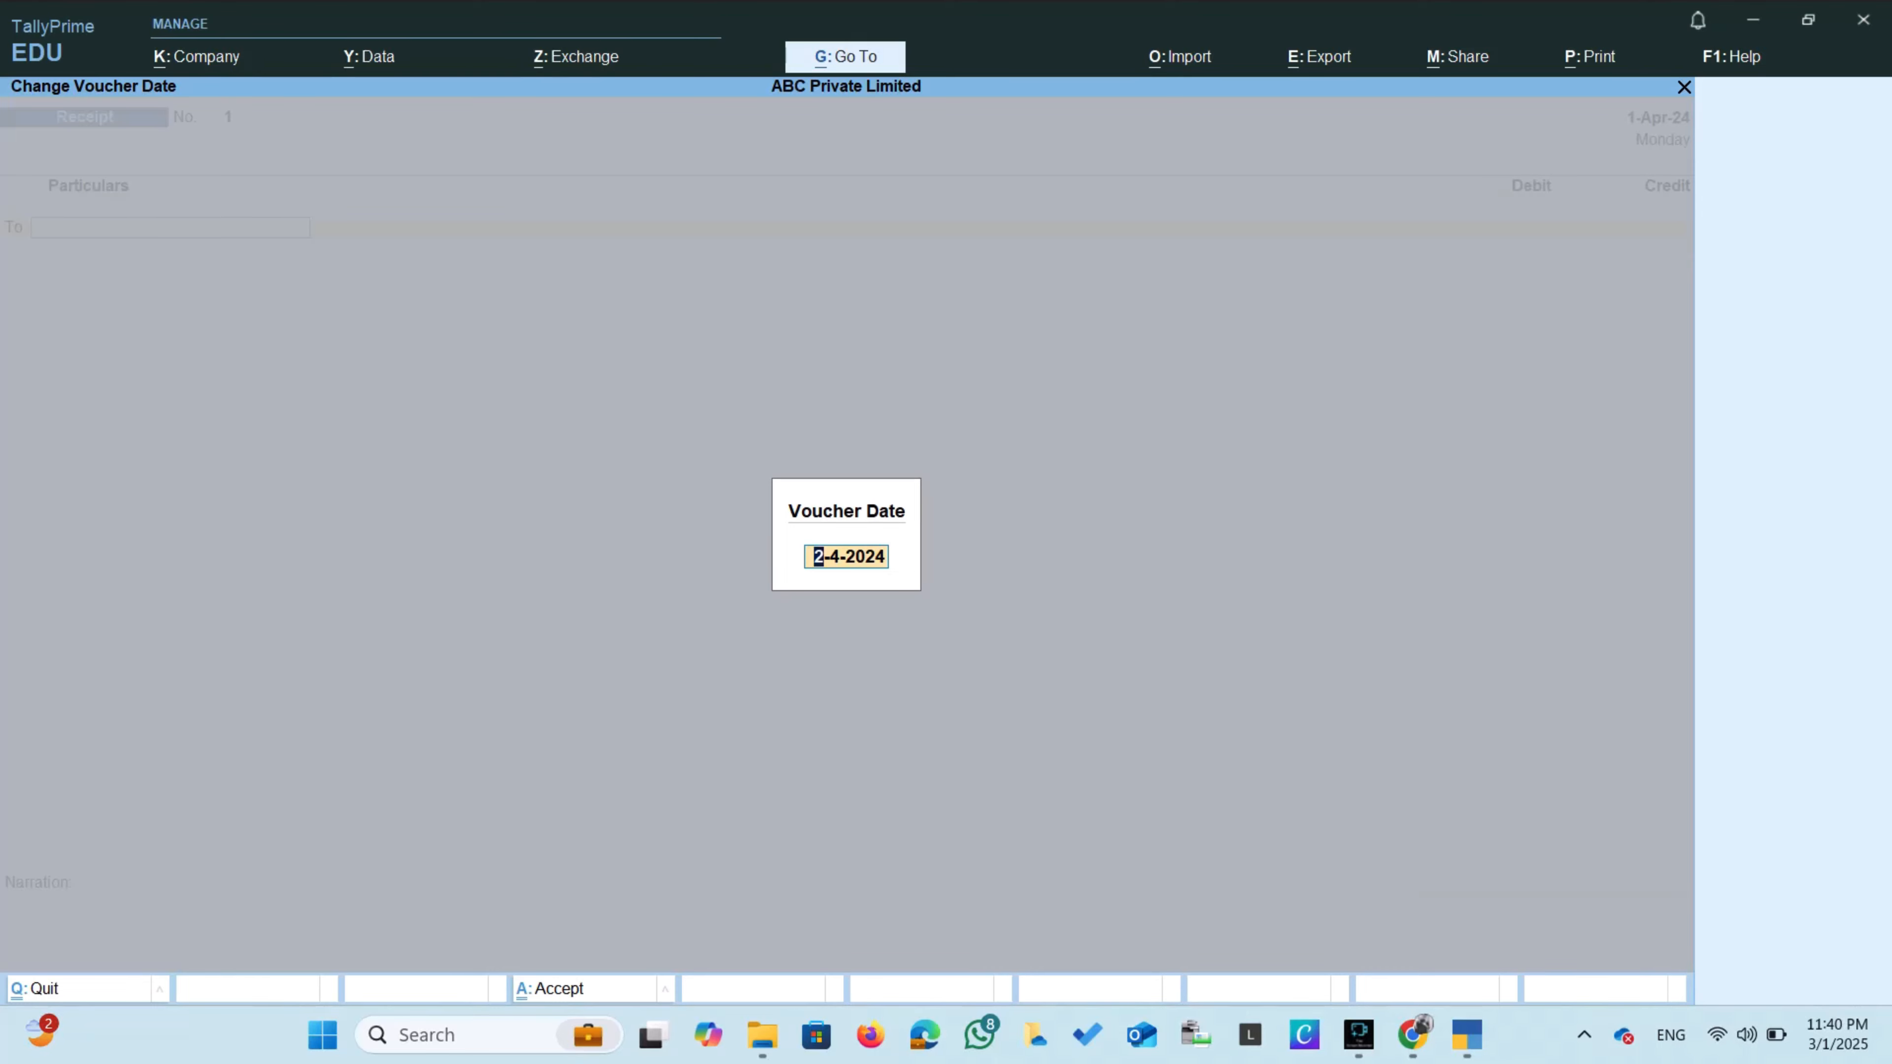
text(1-4-2024)
key(Return)
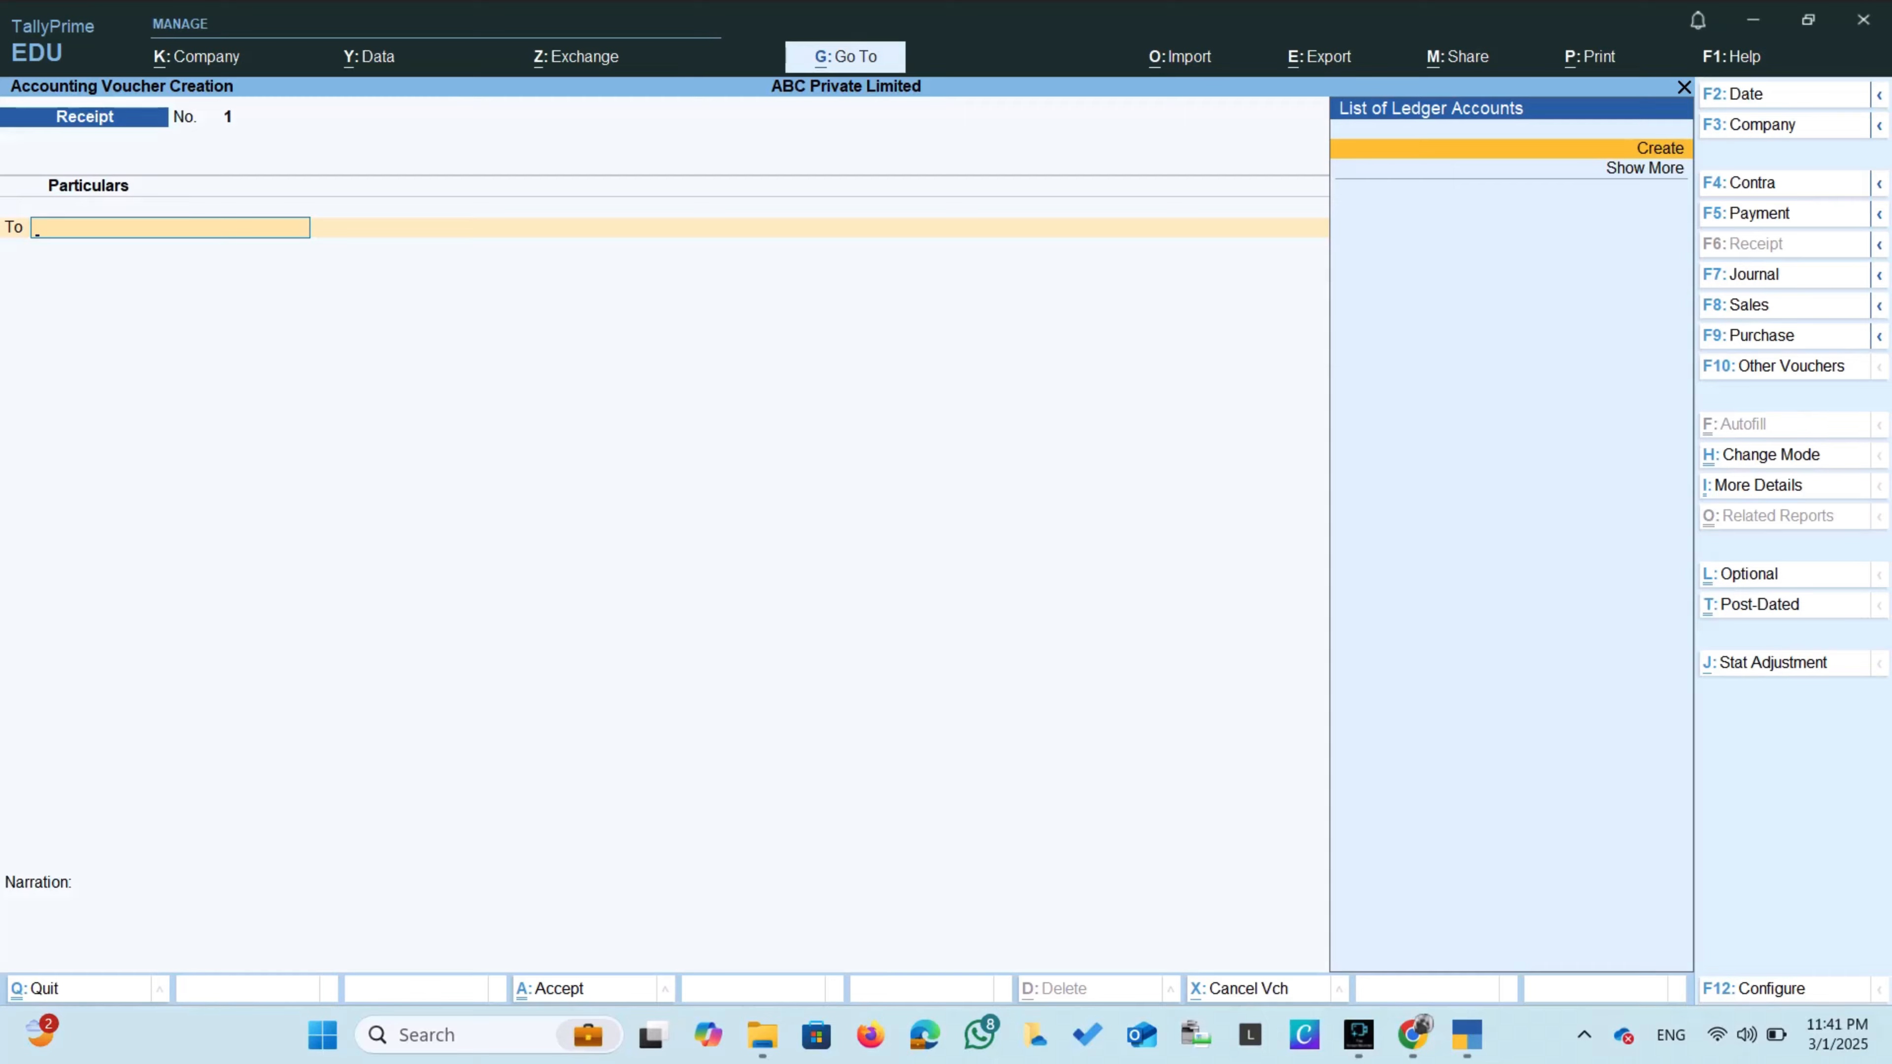
Create a ledger named Capital under Capital Account from the voucher's credit line, keeping the default details and leaving the GSTIN blank.
key(Return)
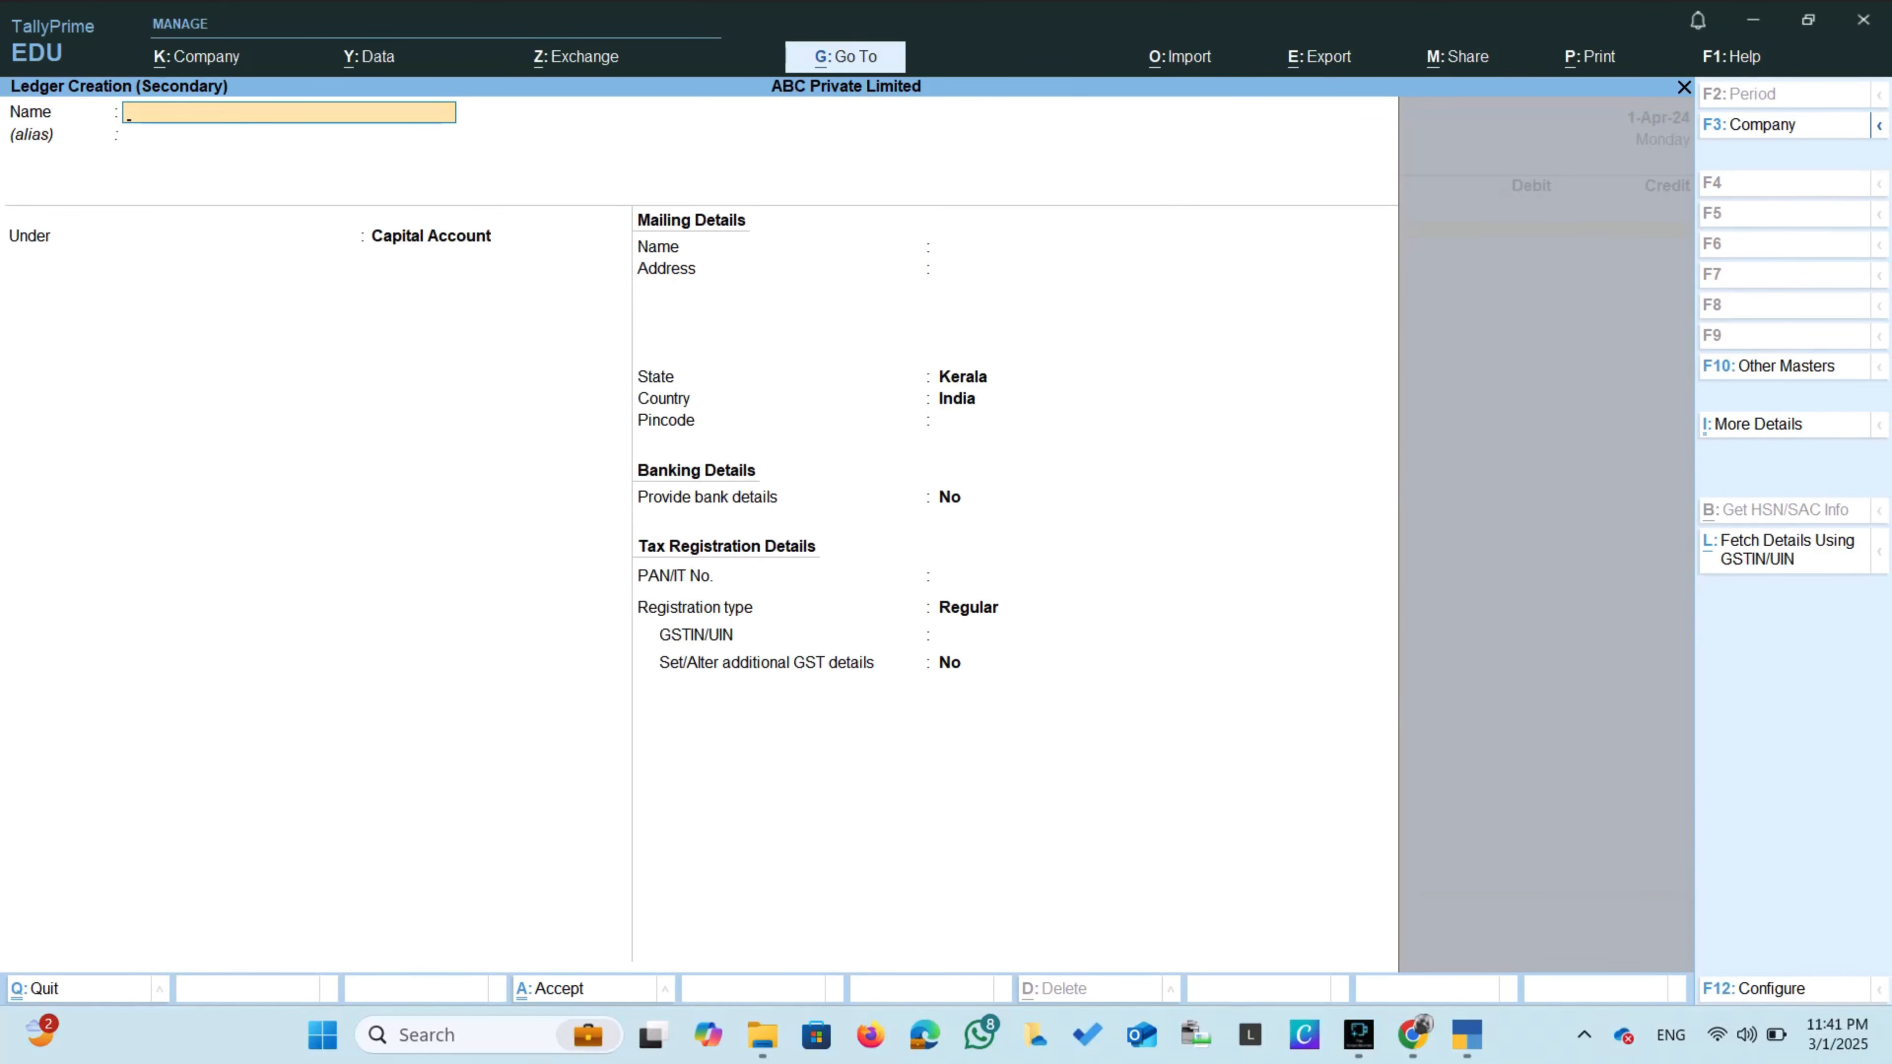
text(Capital)
key(Return)
key(Return)
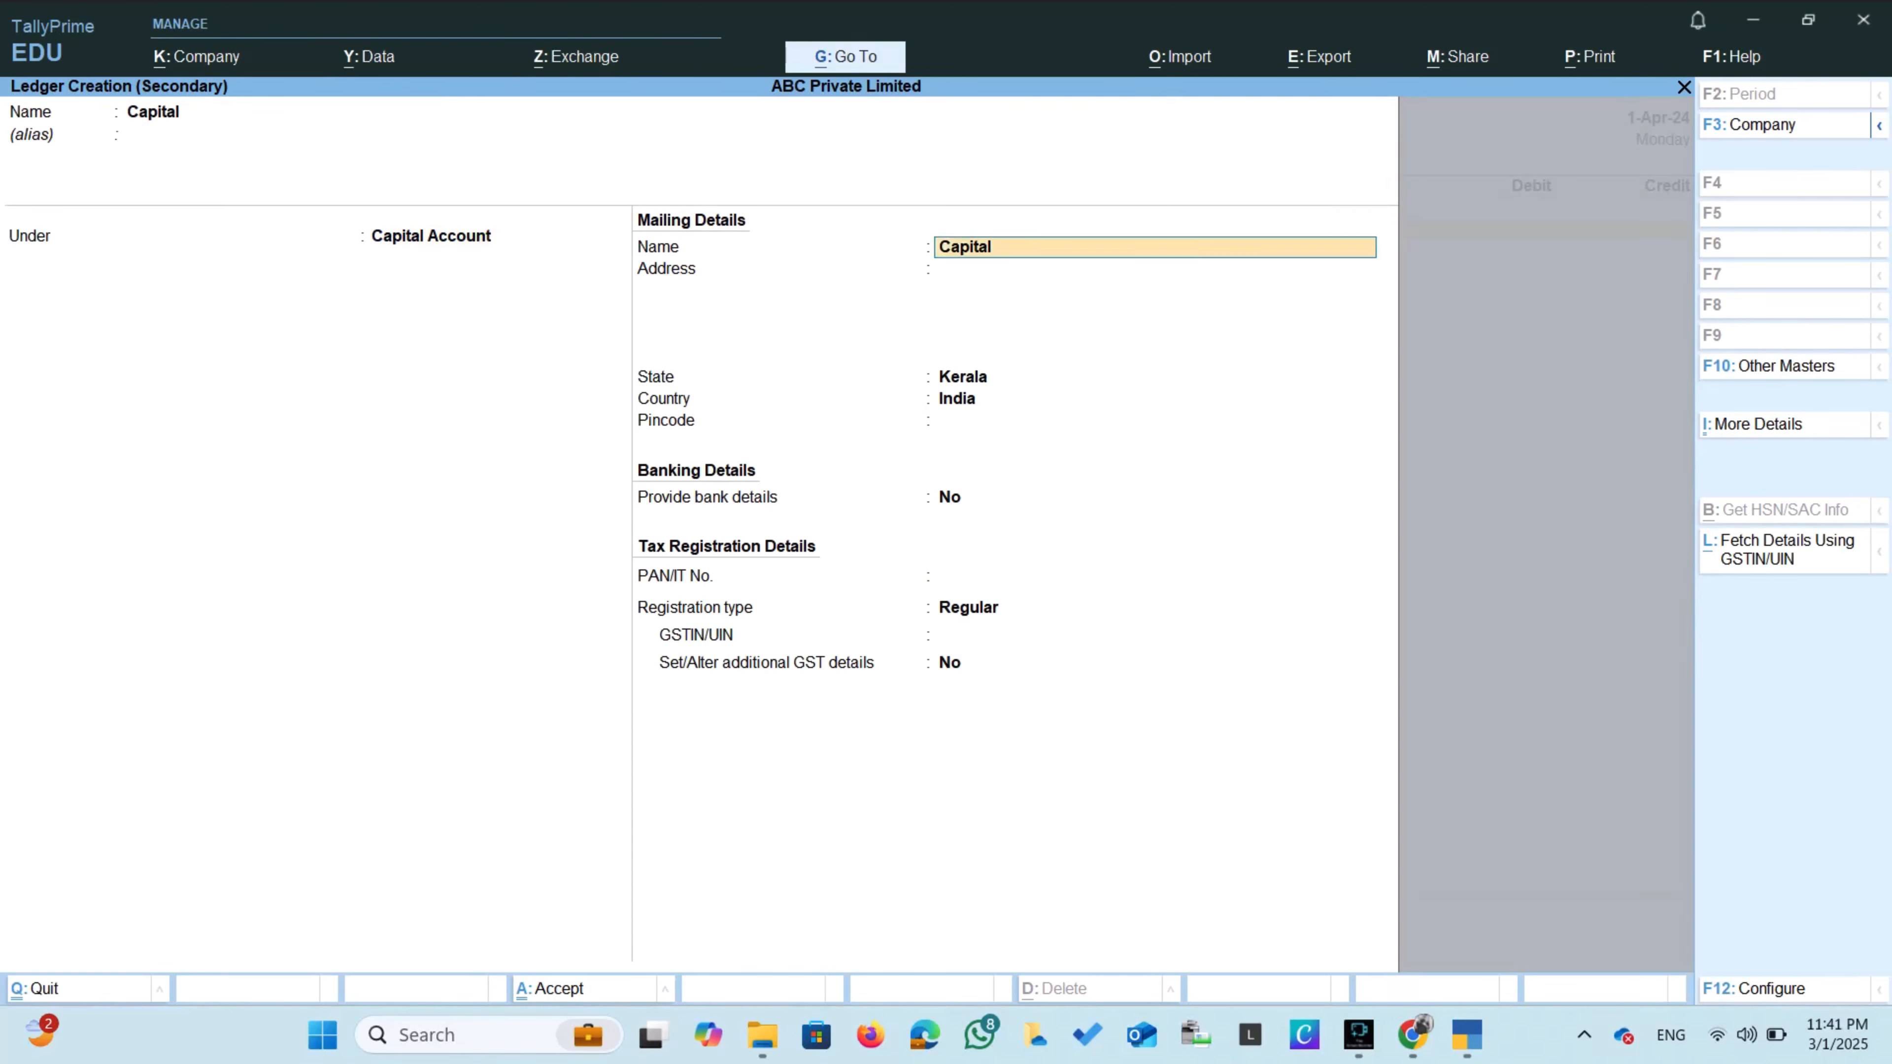
key(Return)
key(Return)
key(Return)
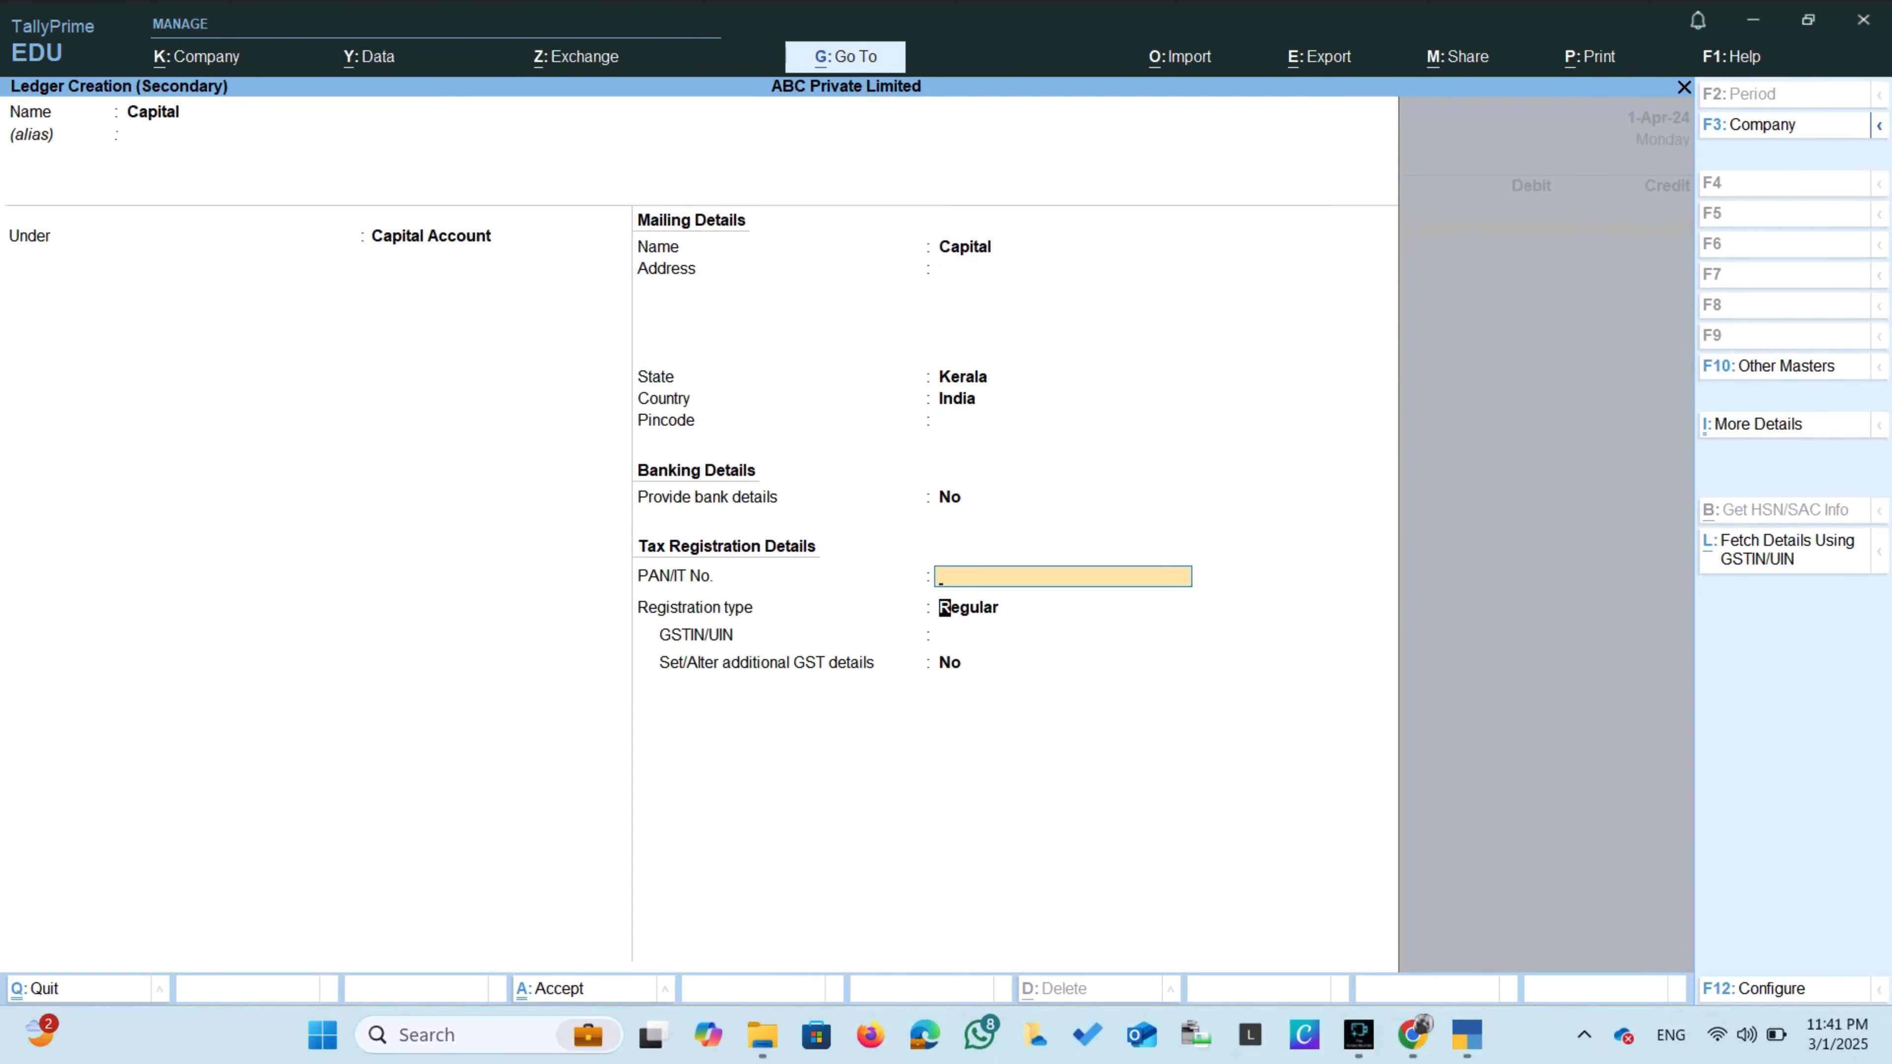
key(Return)
key(Return)
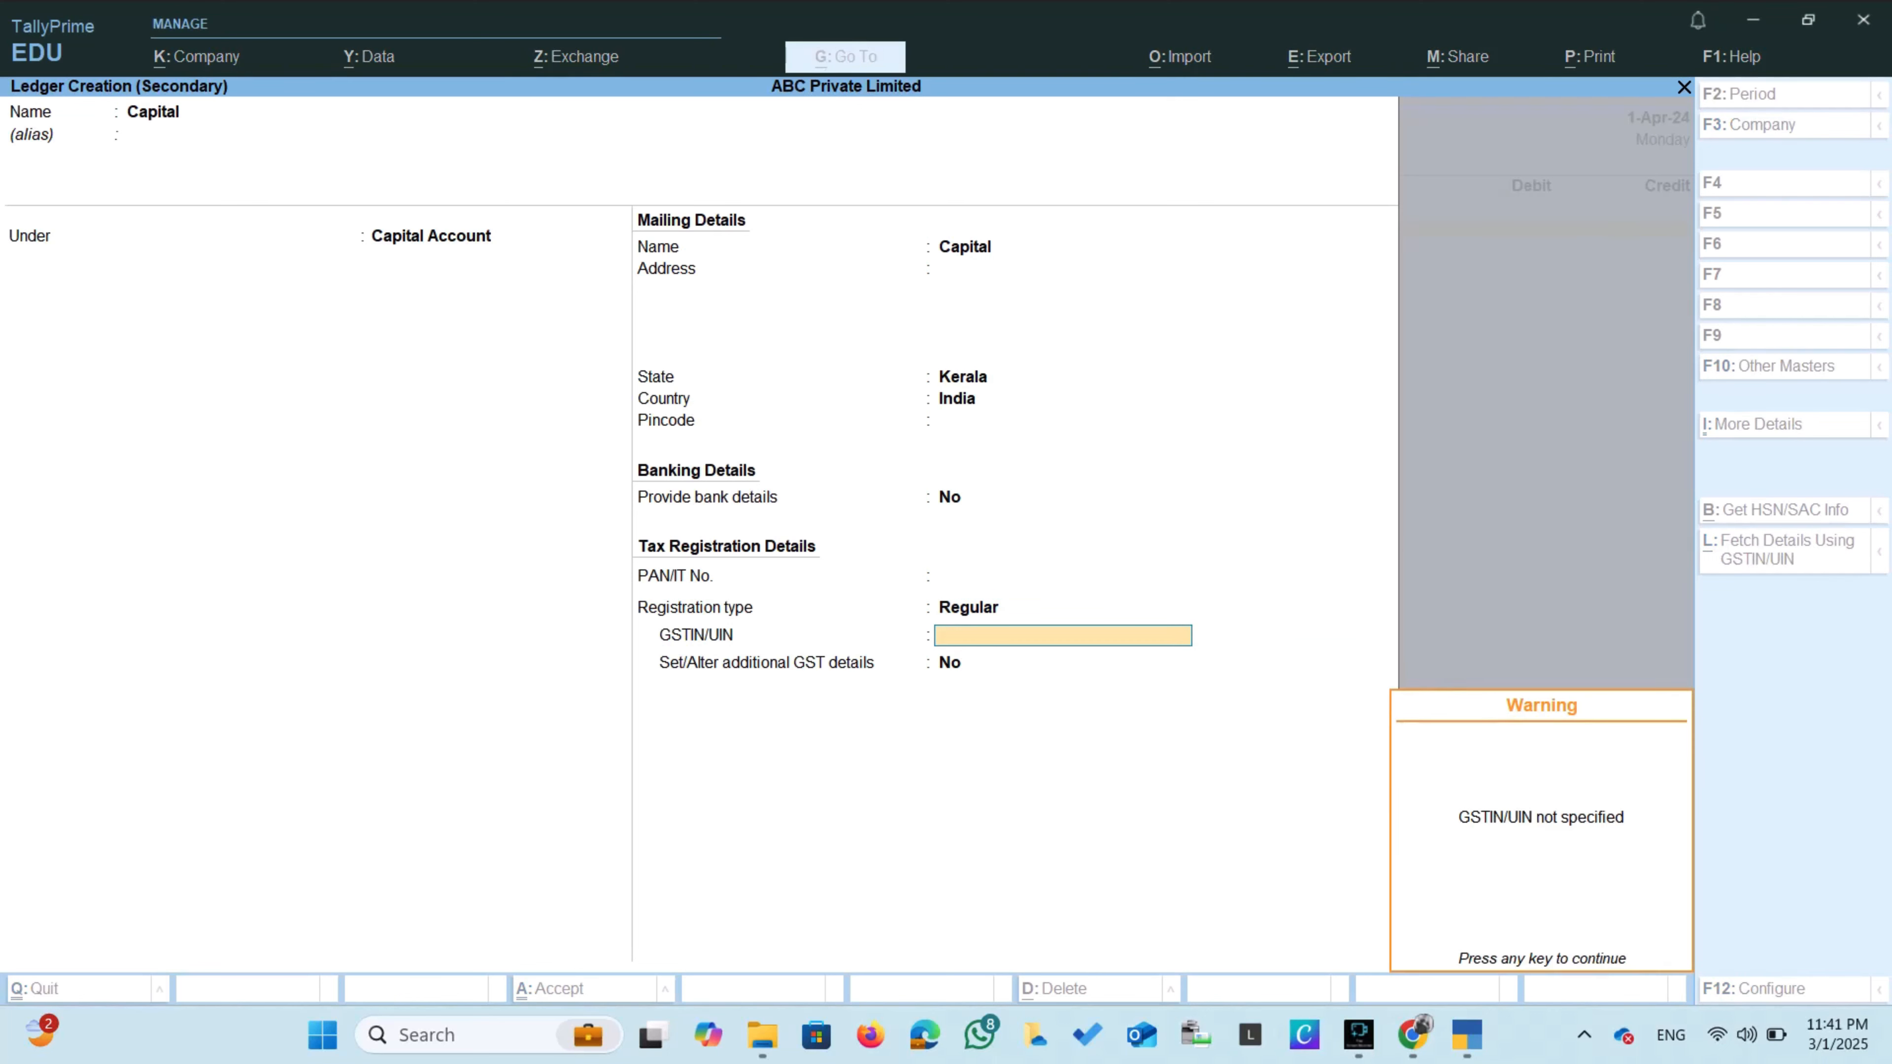
key(Return)
key(Return)
key(Return)
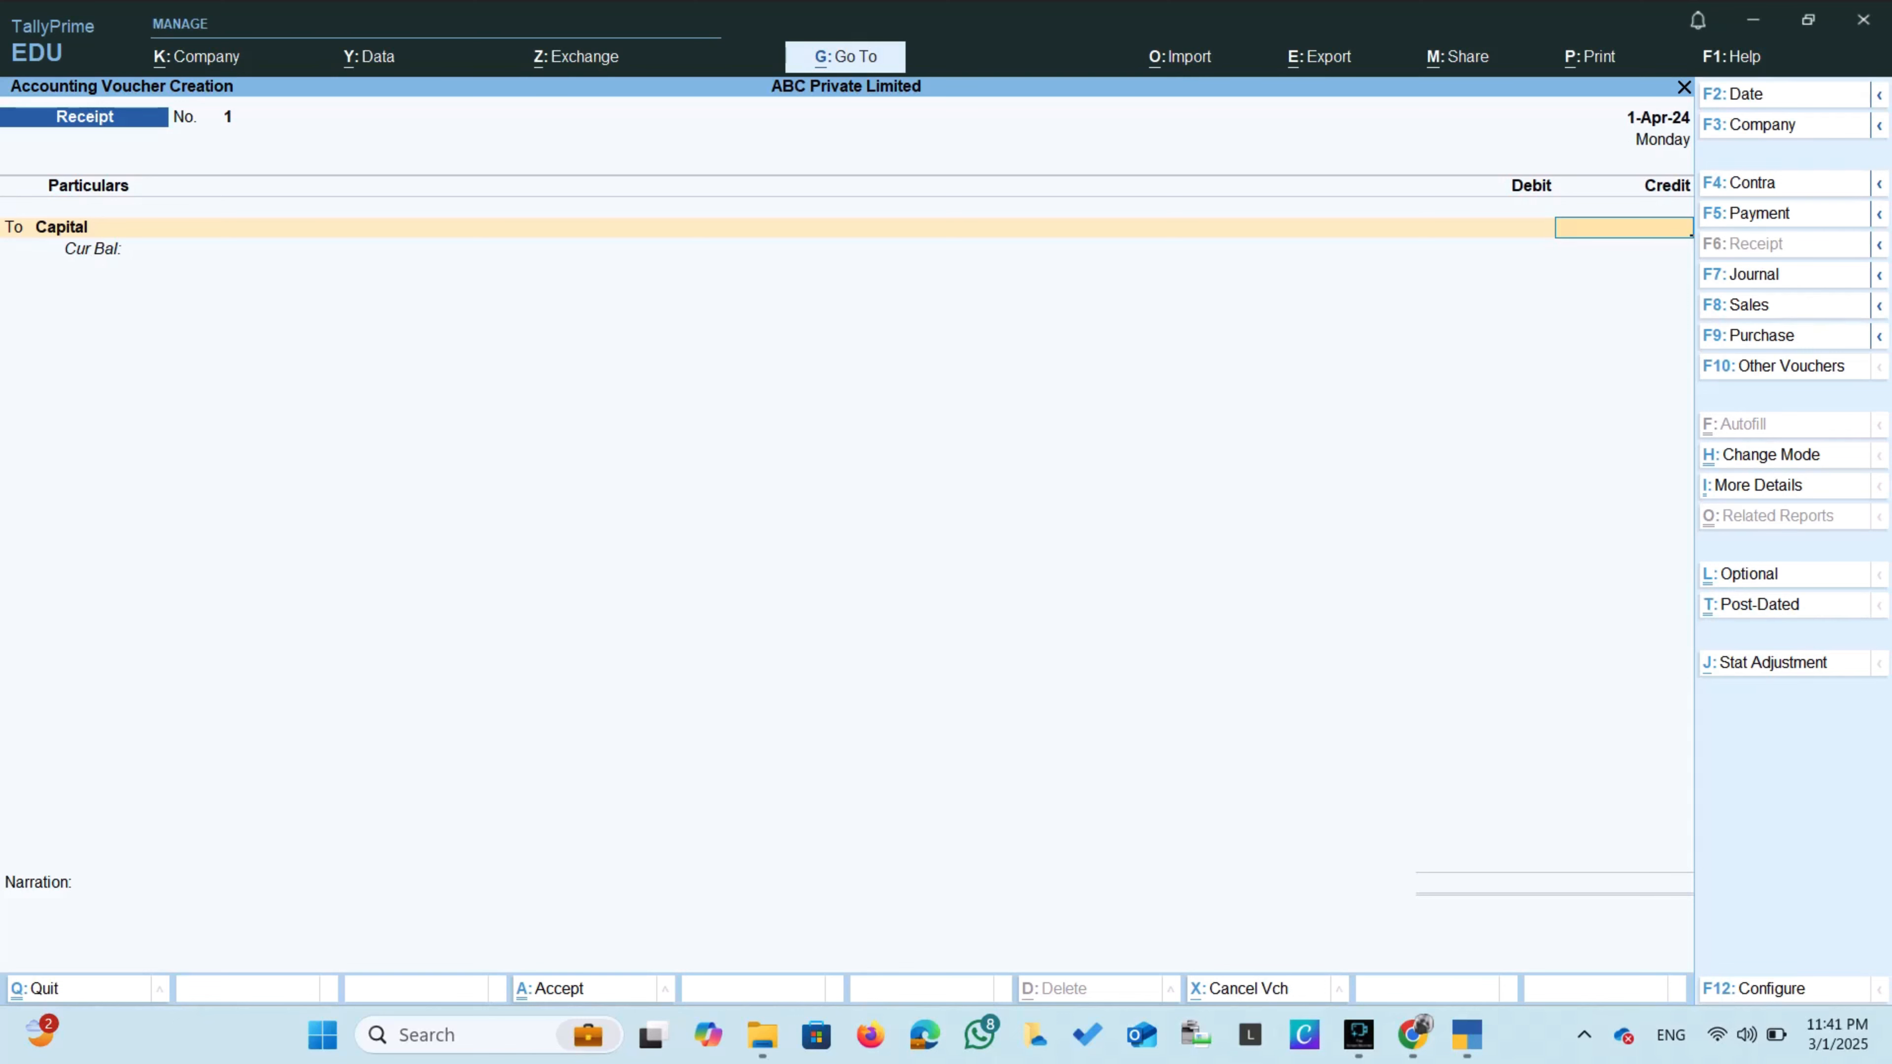
Credit Capital with 500,000, debit Cash with the same amount, and save the receipt voucher without a narration.
text(500000)
key(Return)
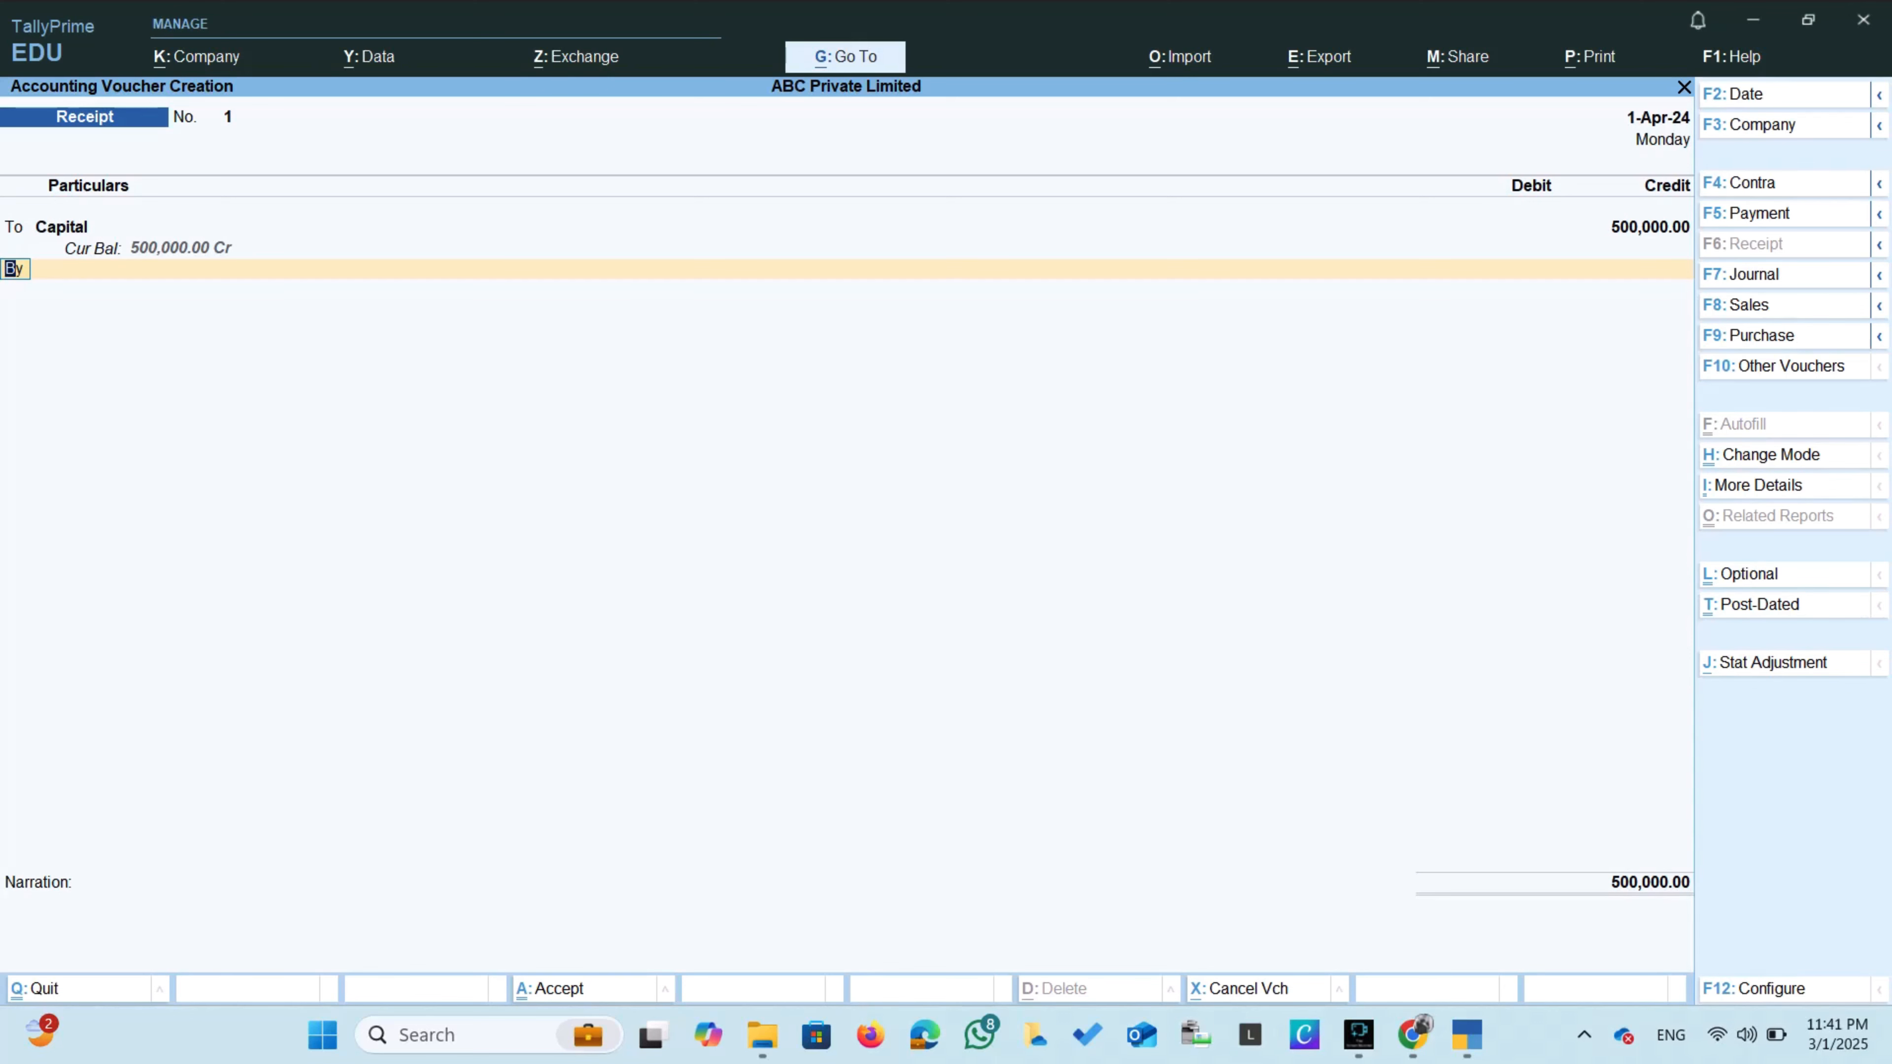
key(Return)
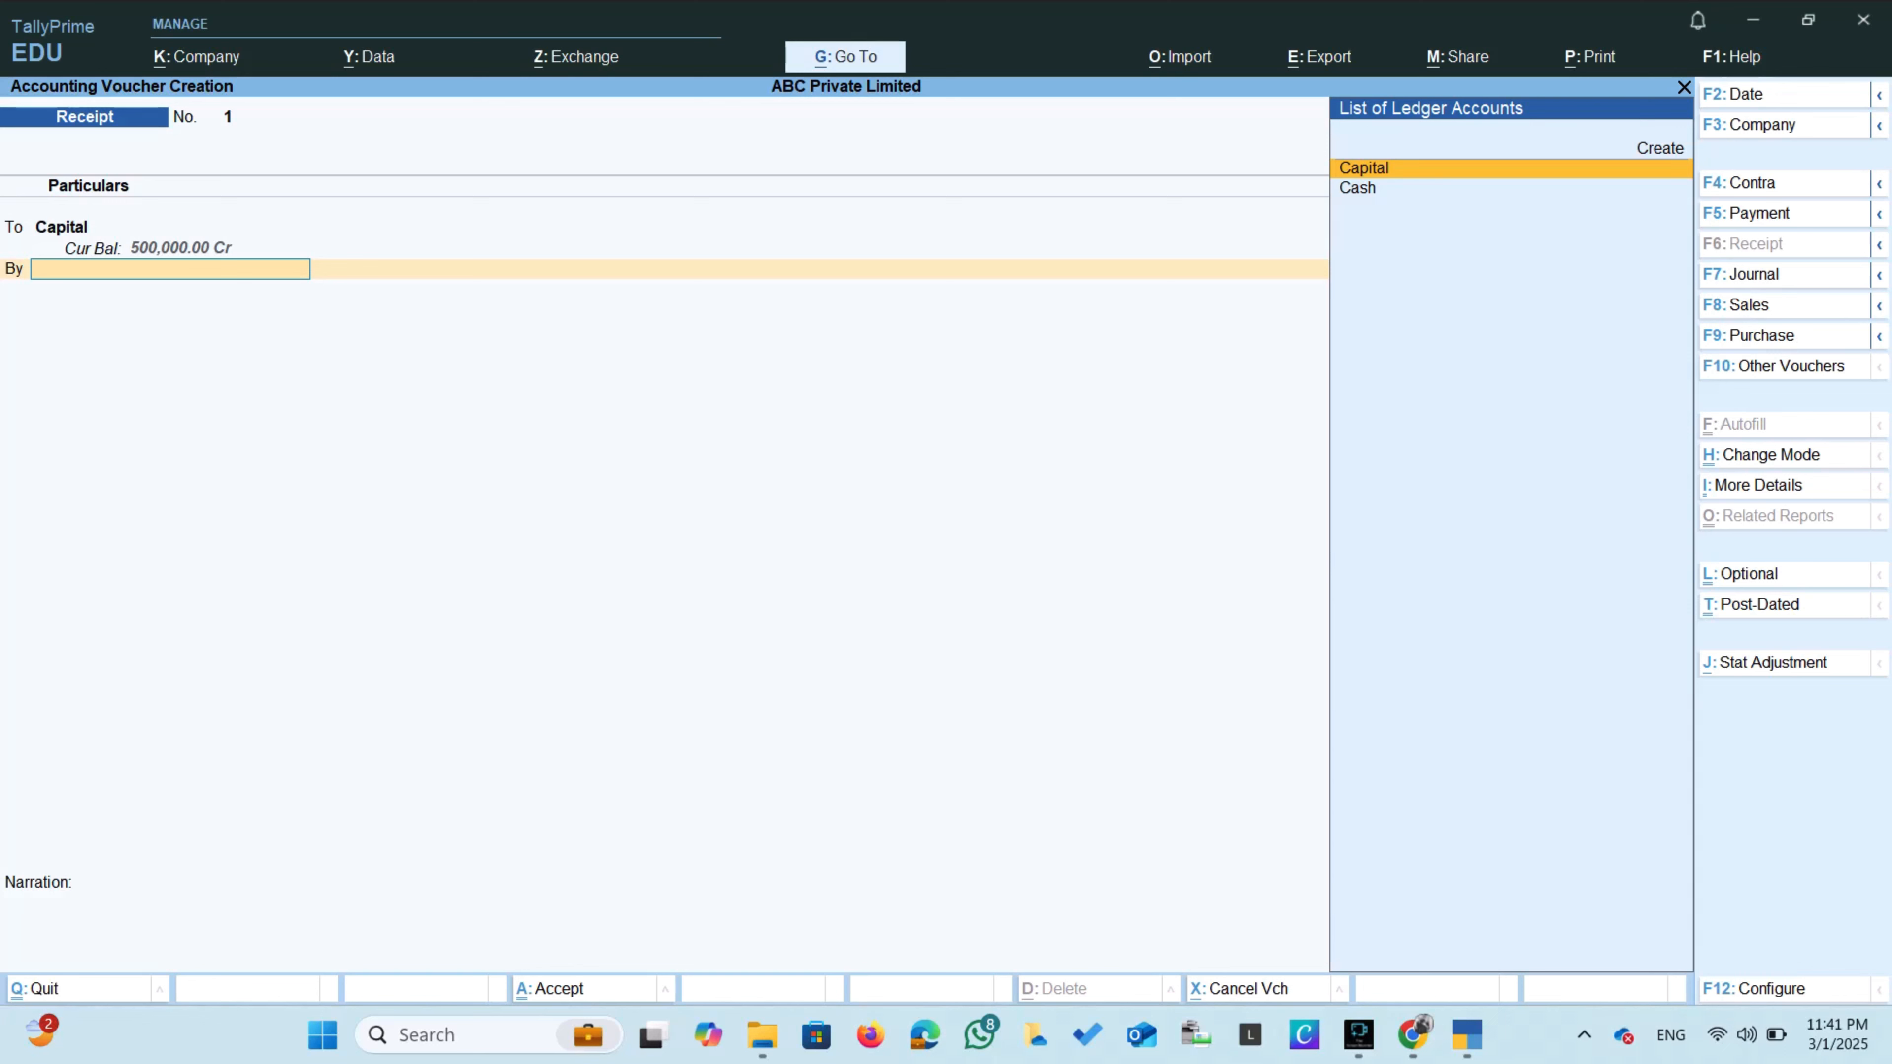
key(Down)
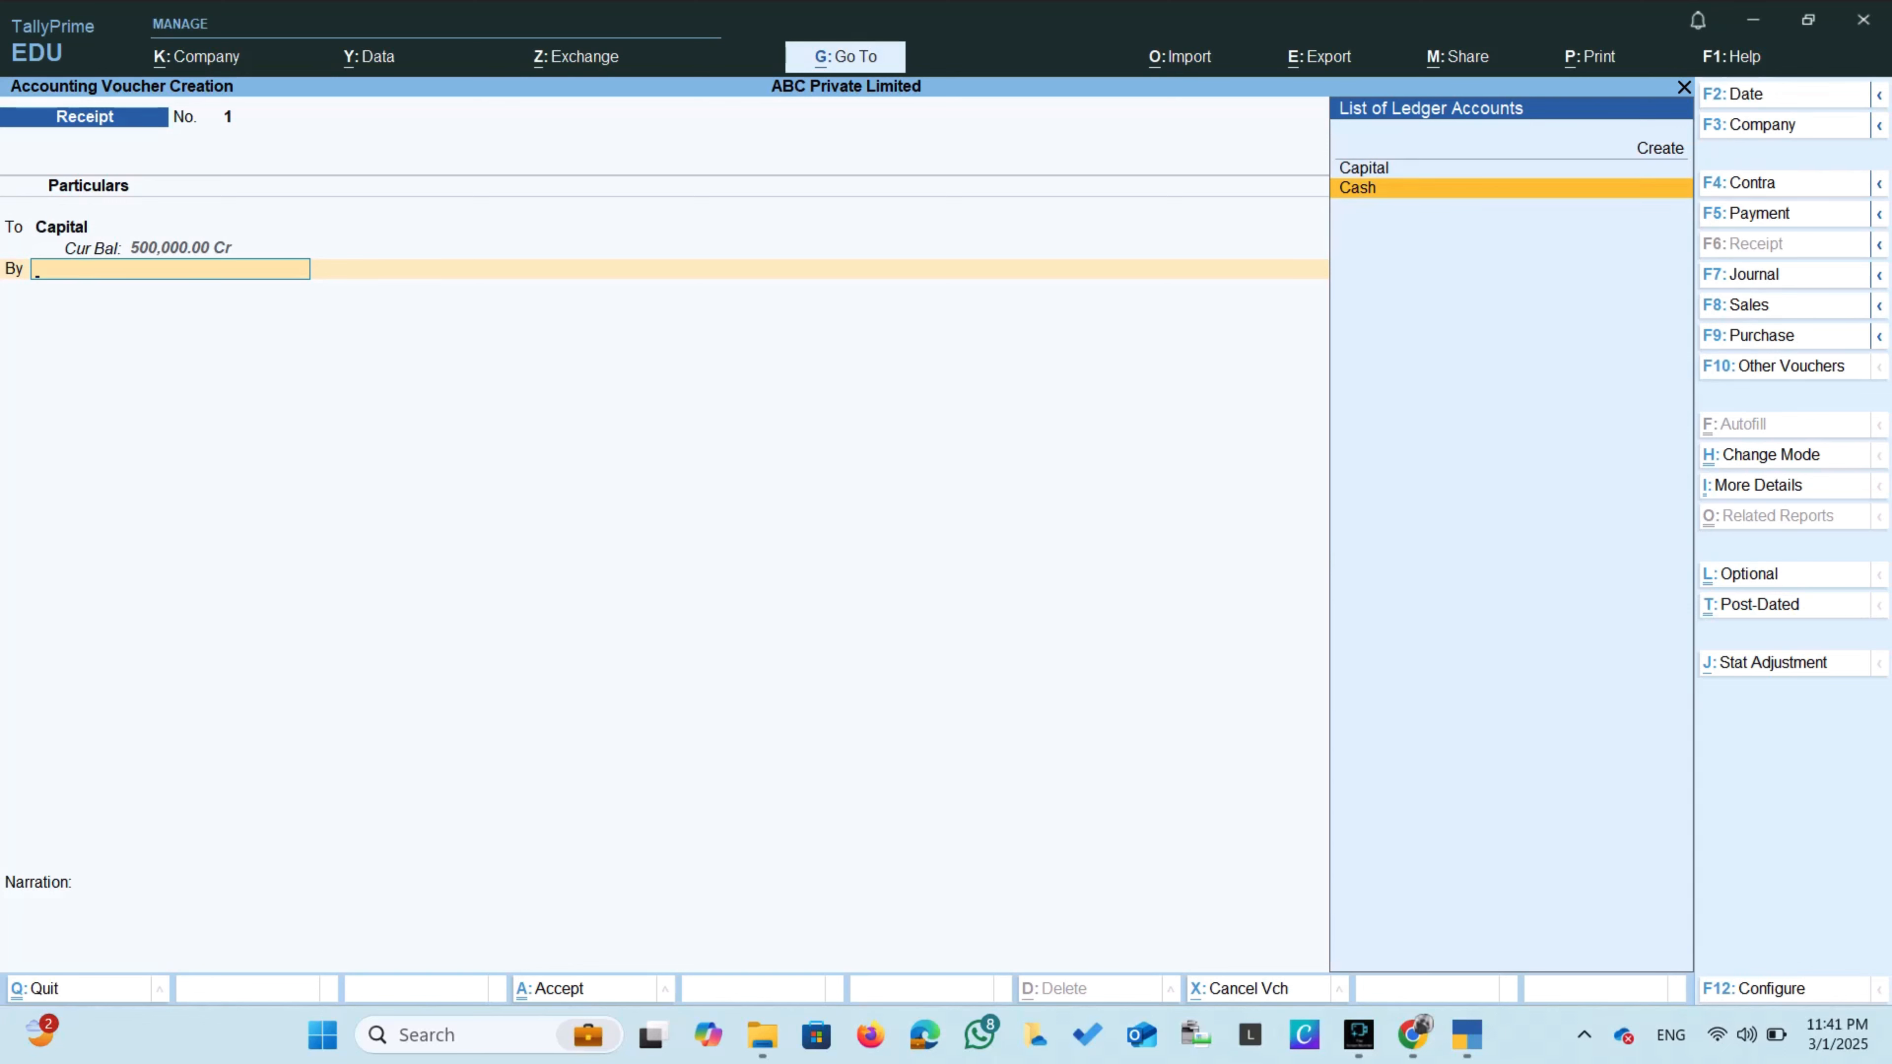
key(Return)
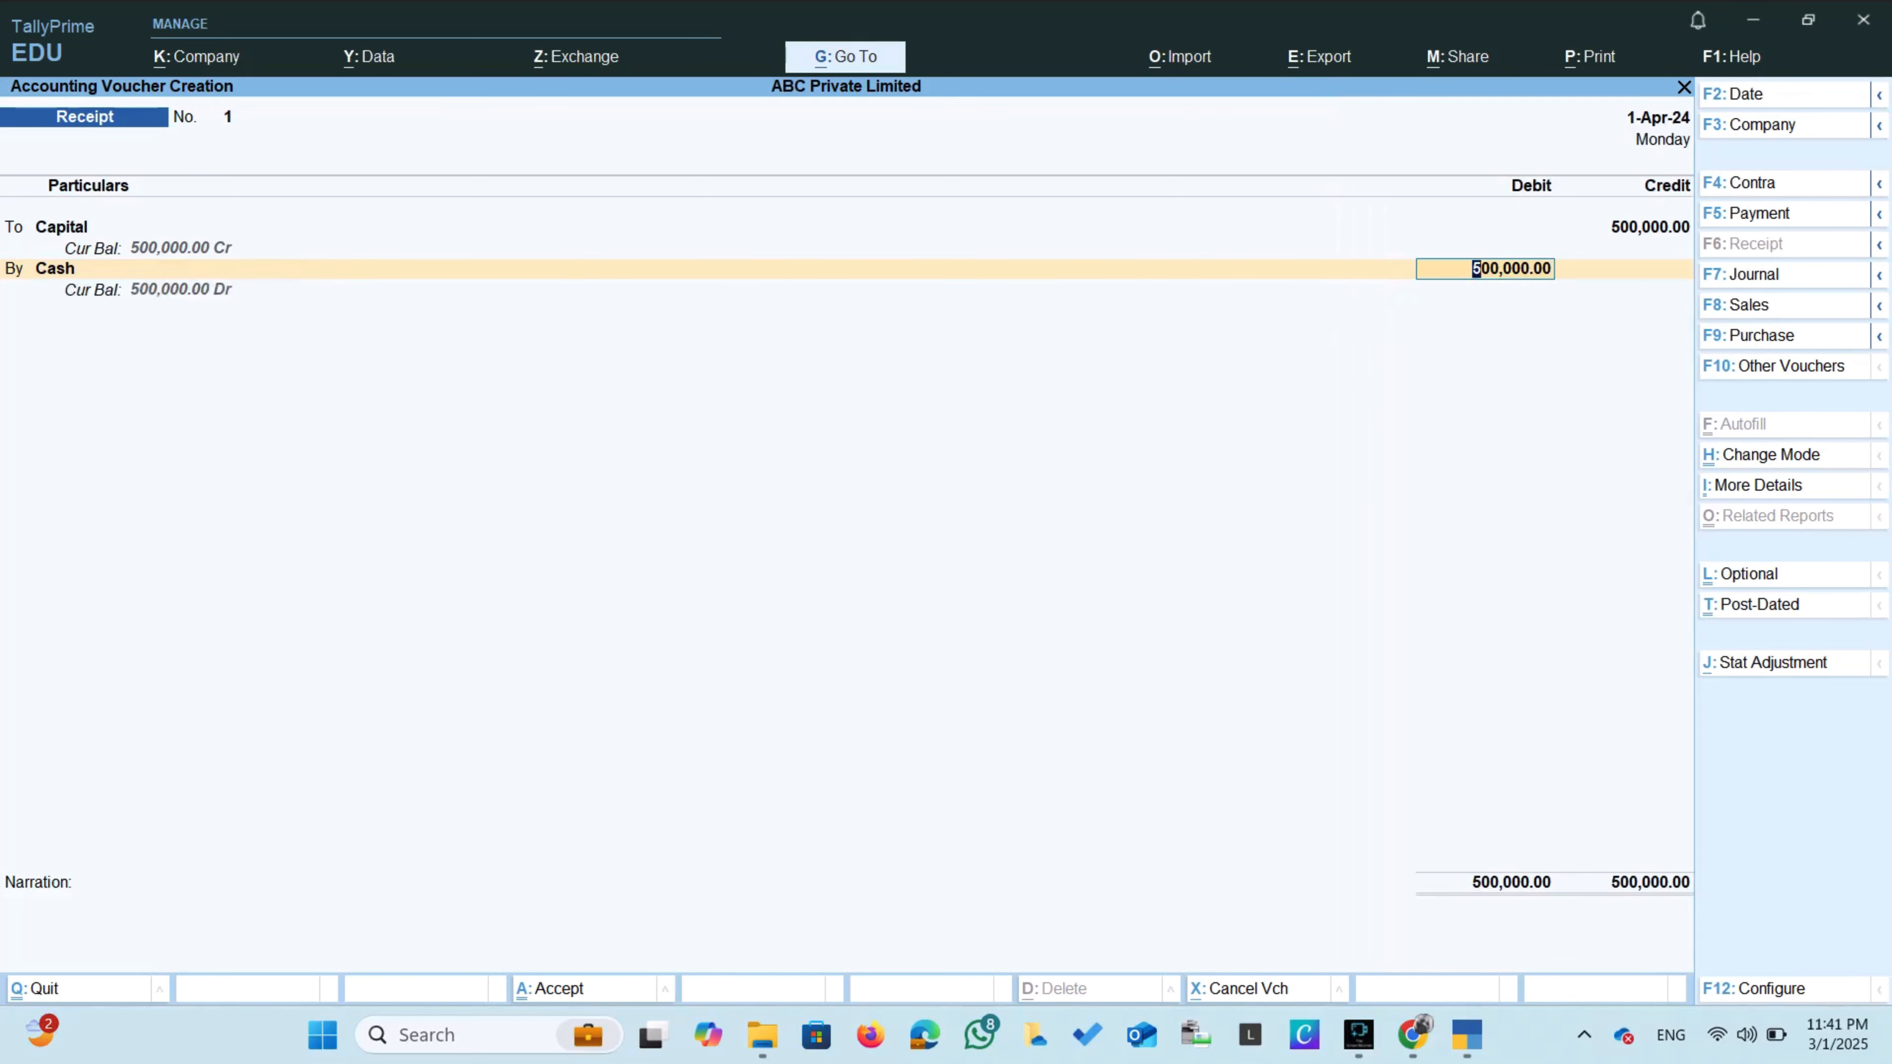
key(Return)
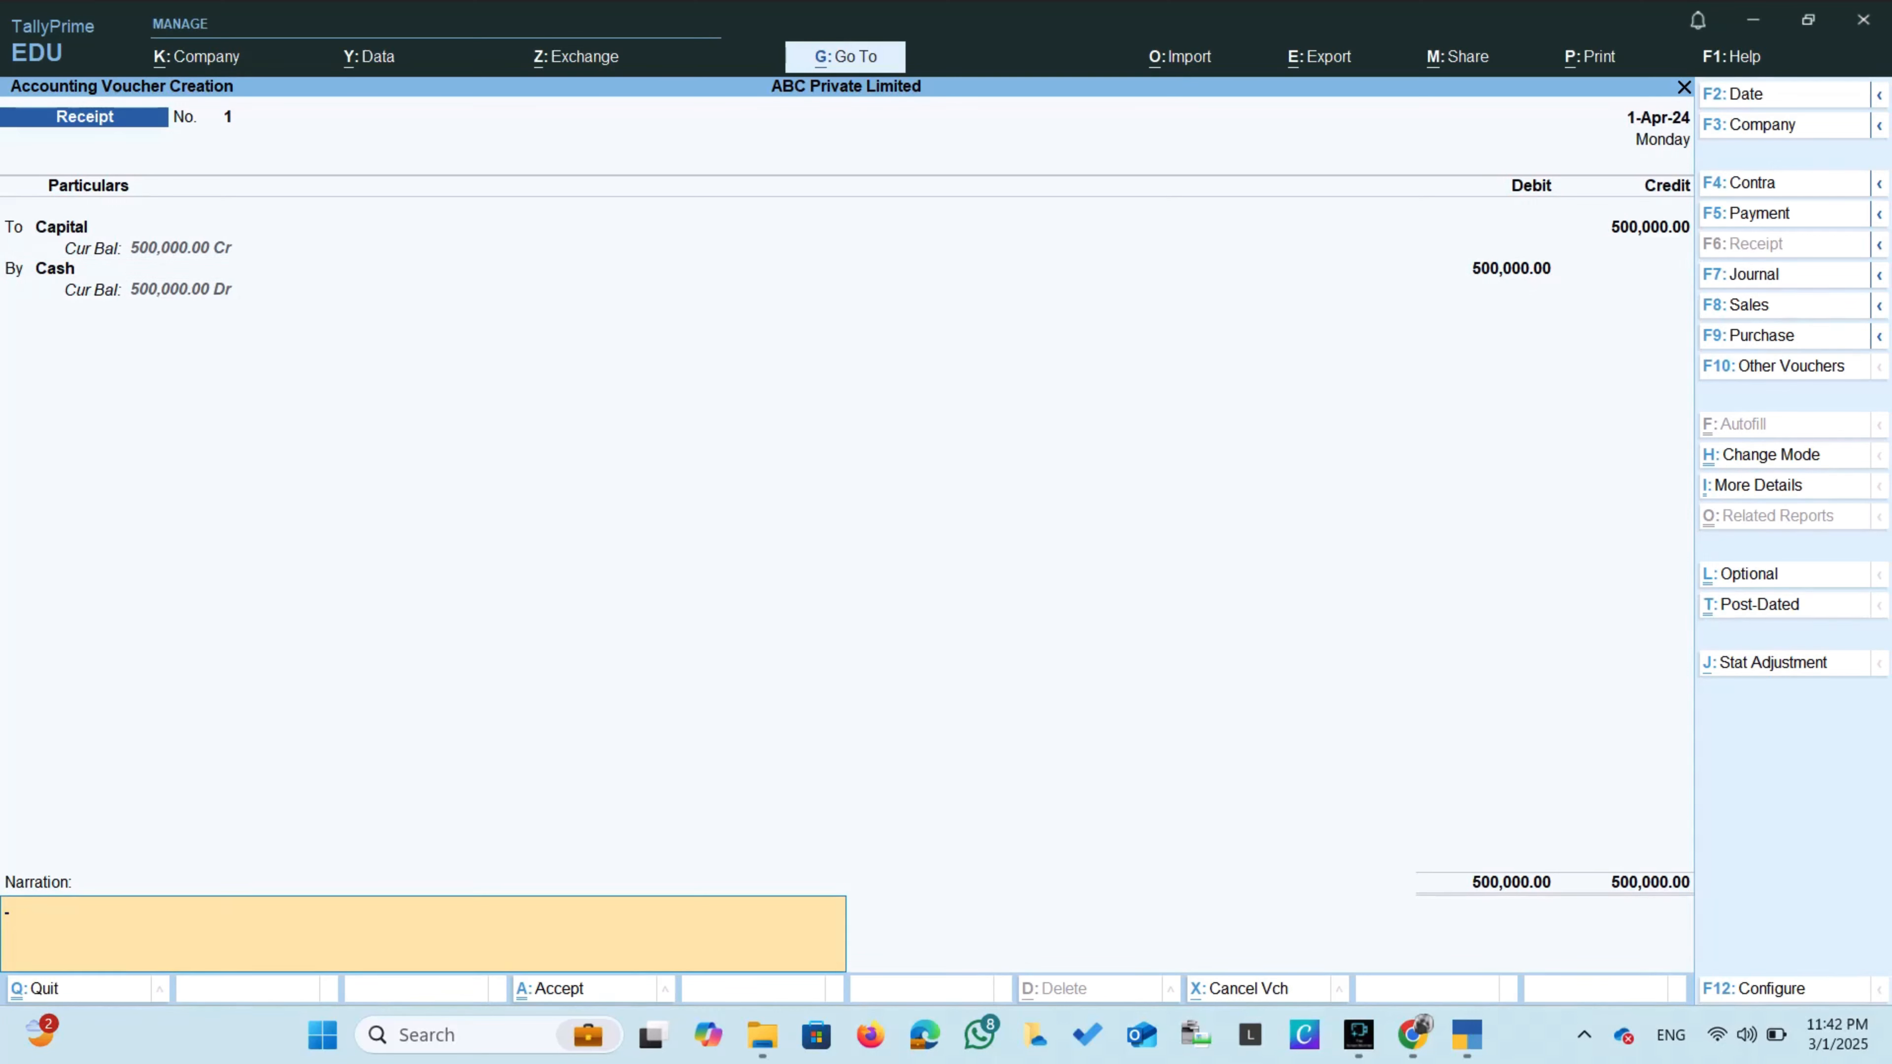
key(Return)
key(Return)
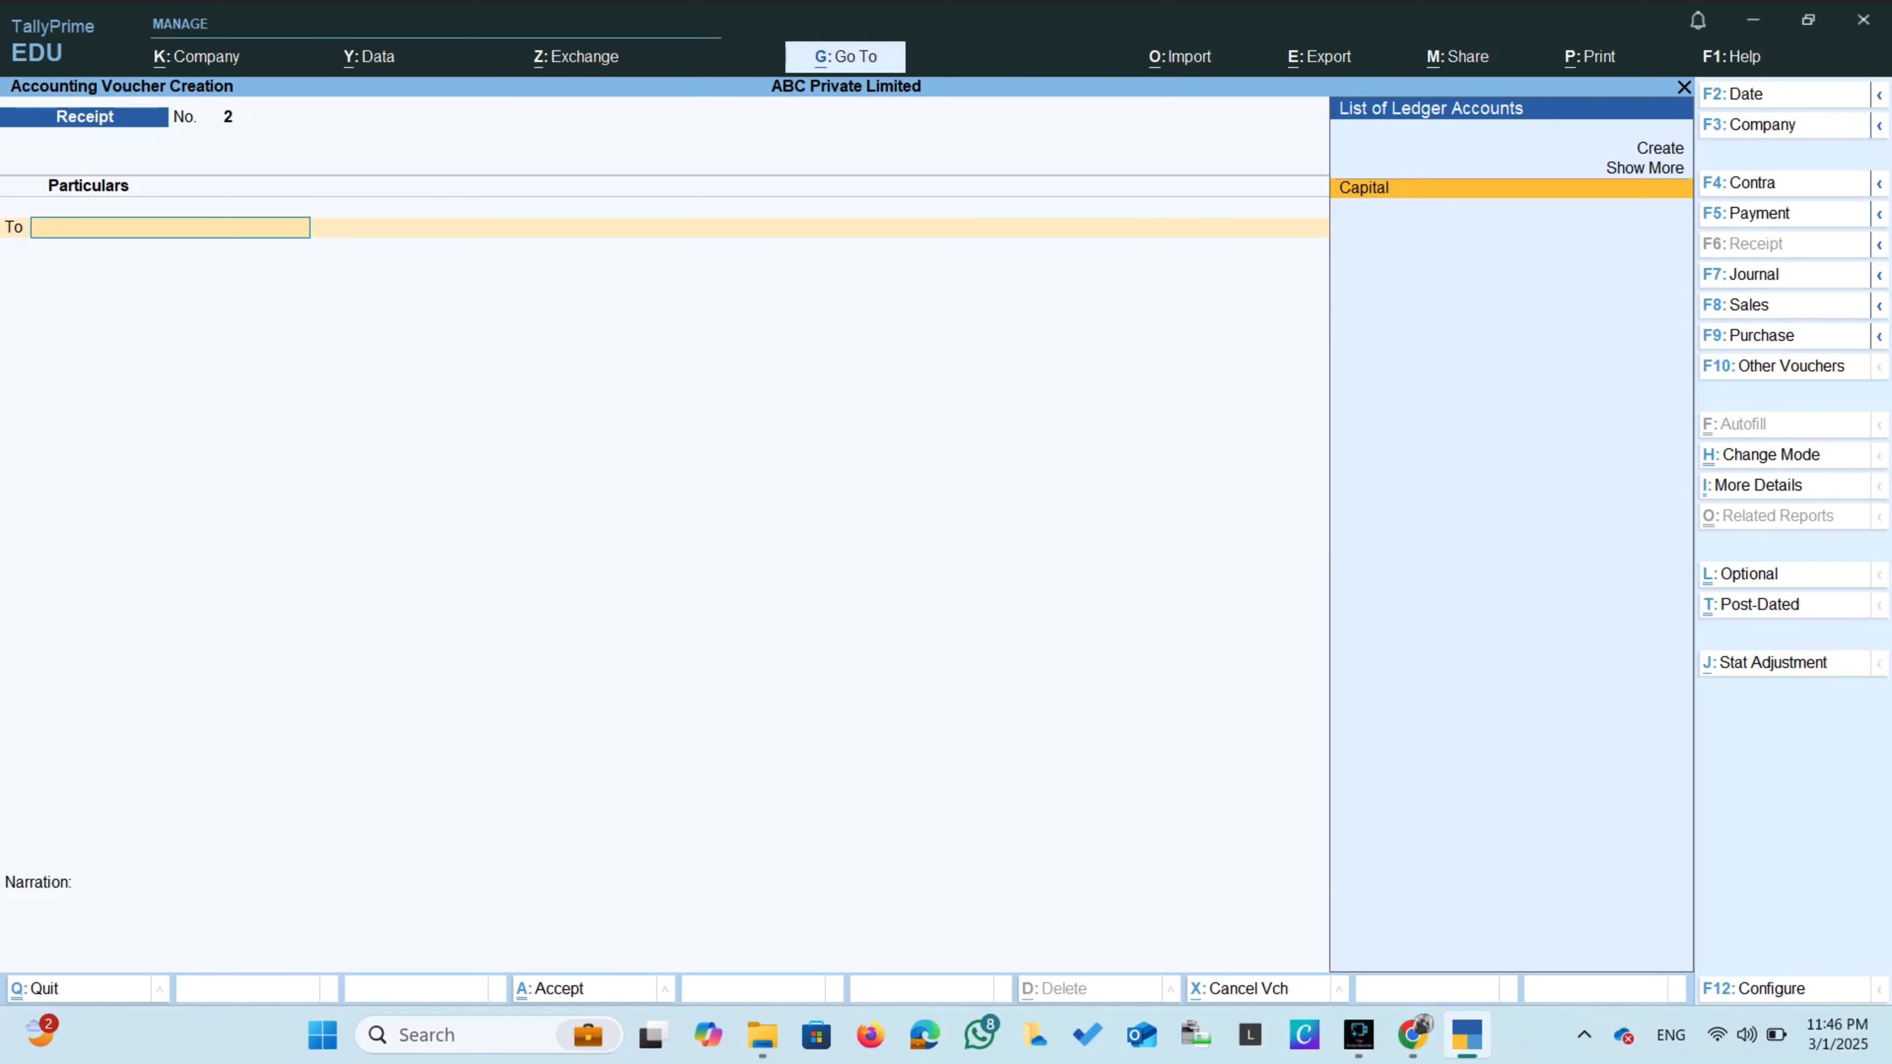
Start a contra voucher dated 1-4-2024 and credit Cash with 300,000.
key(F4)
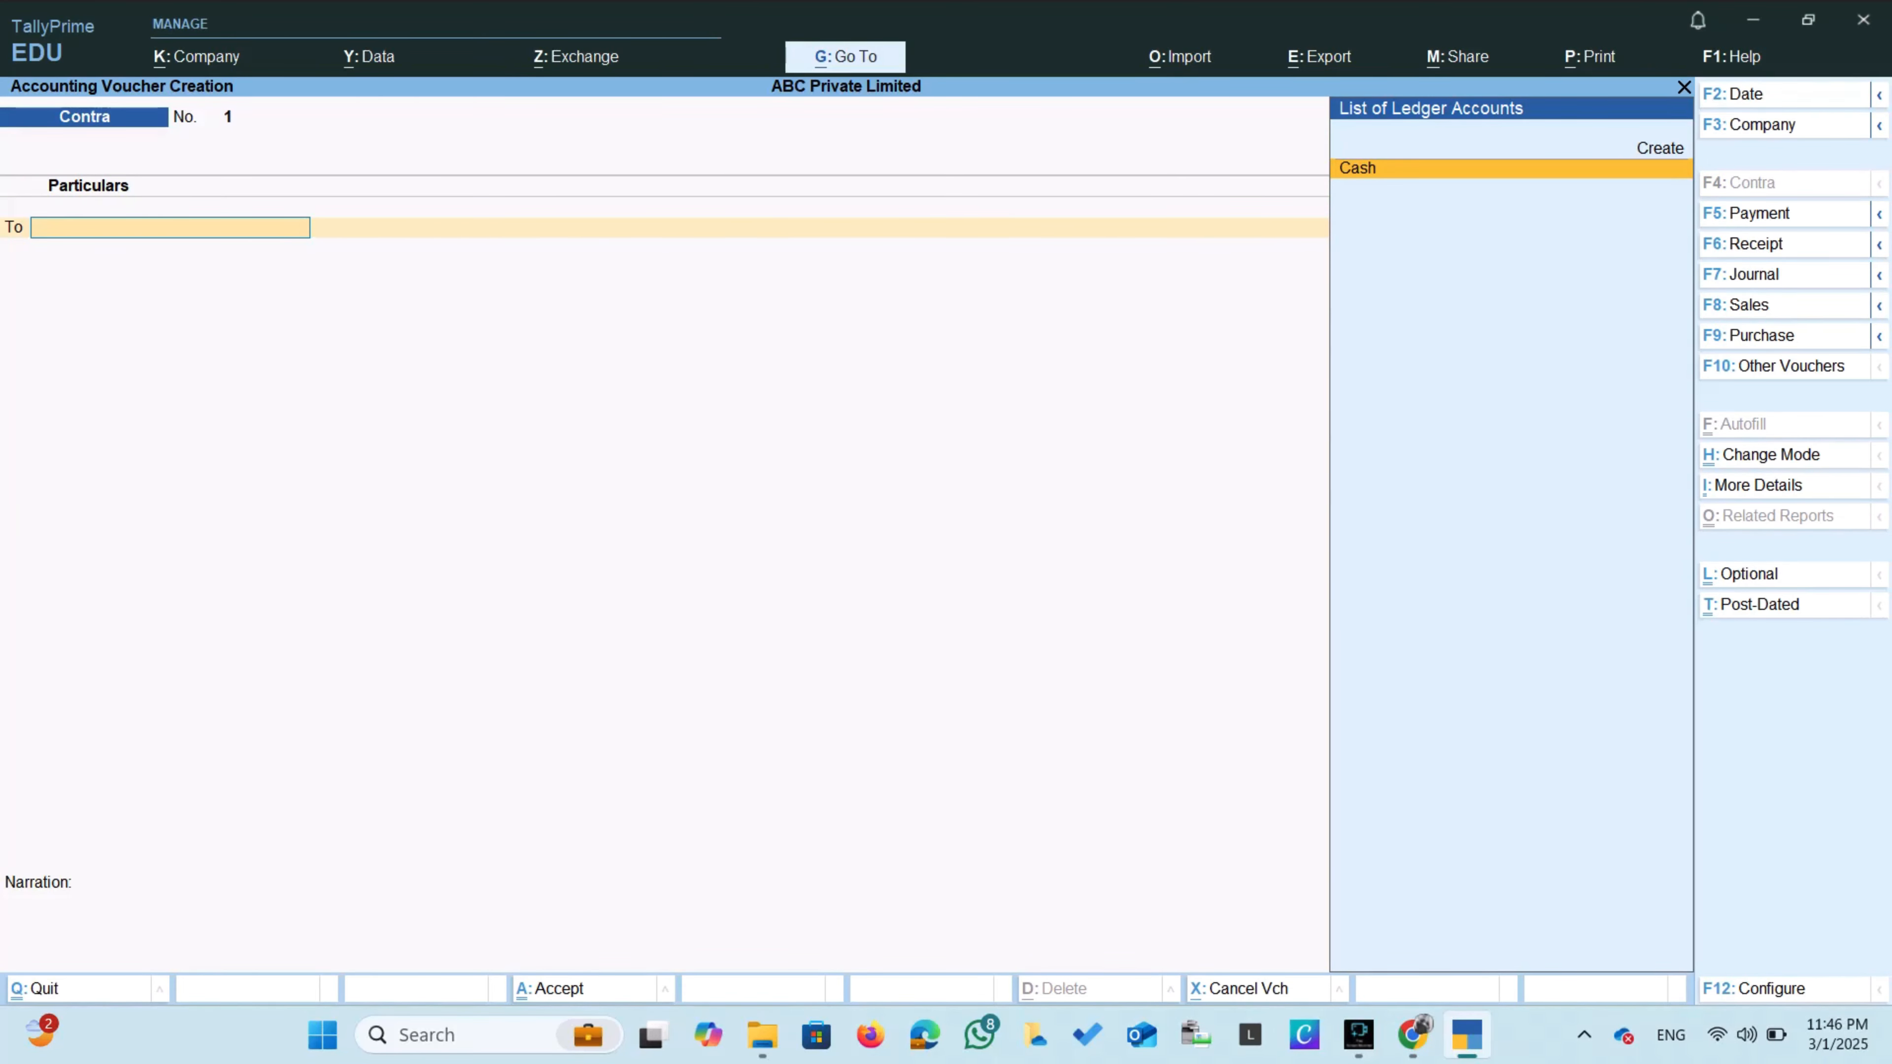
key(F2)
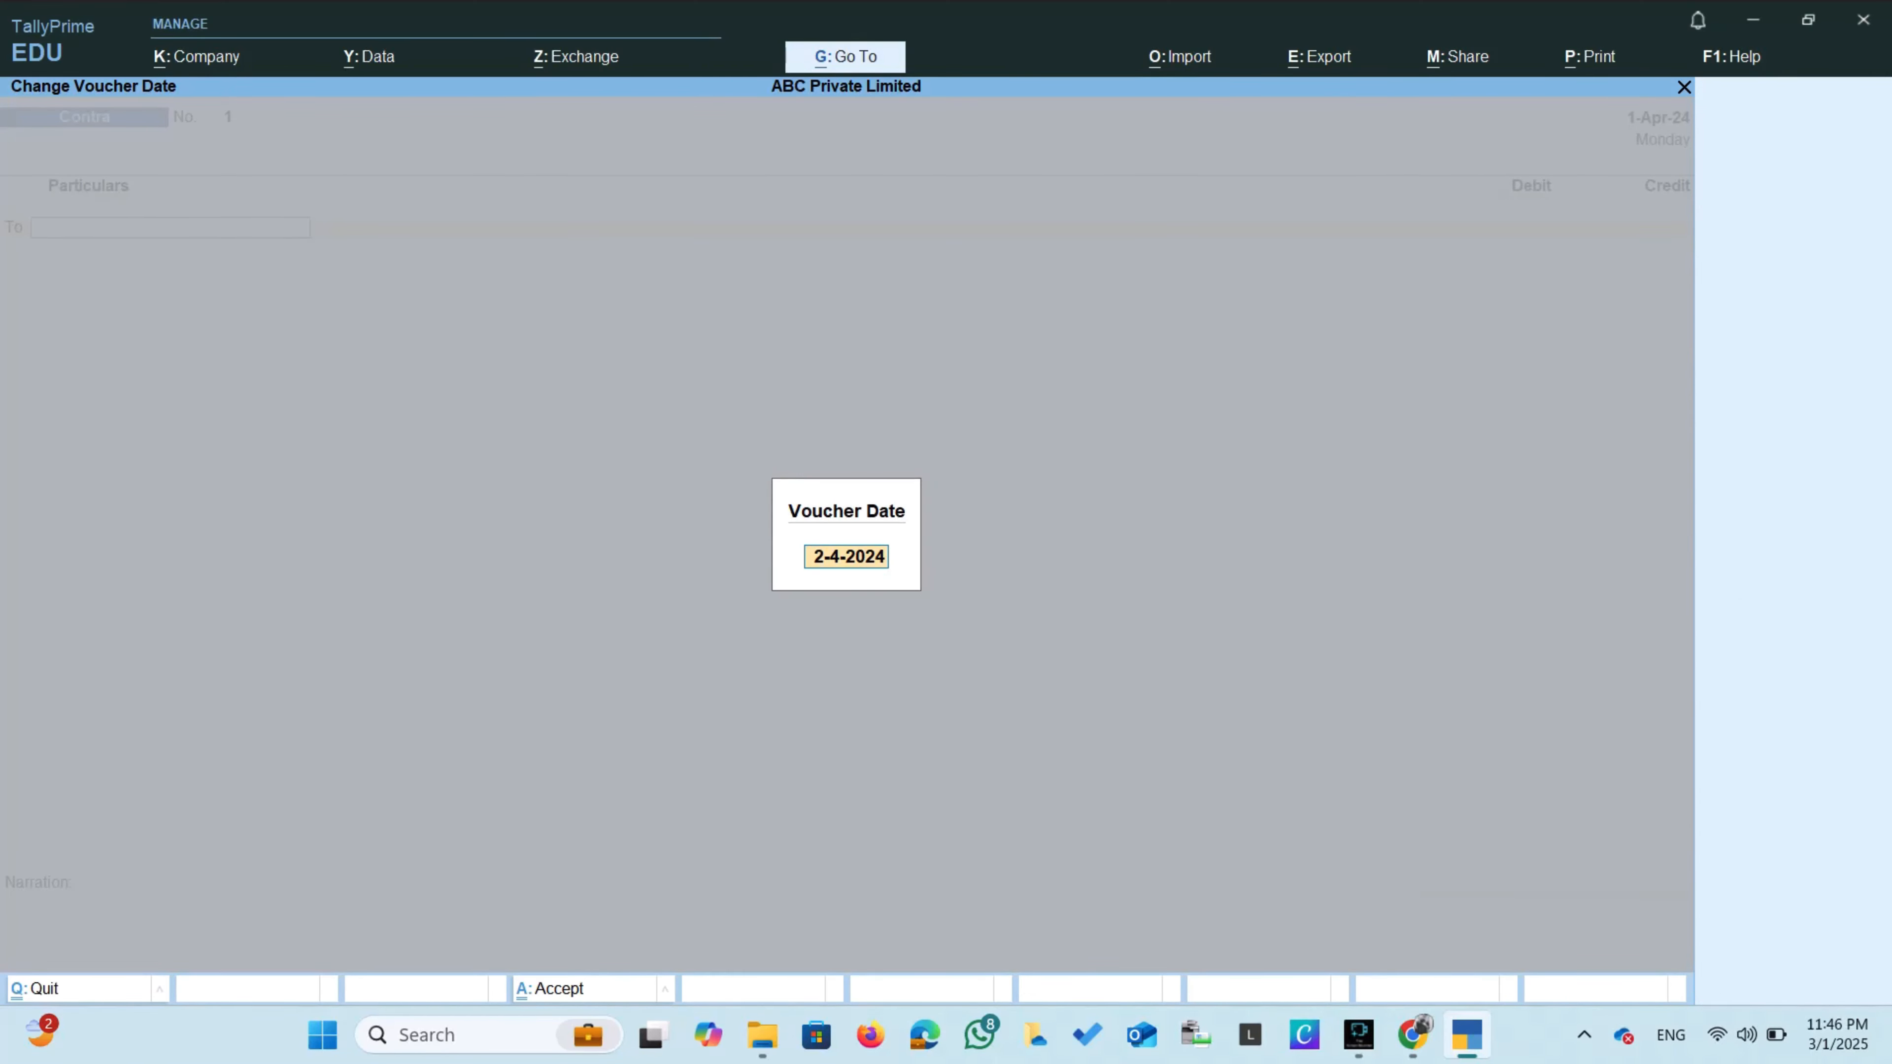
text(1-4-2024)
key(Return)
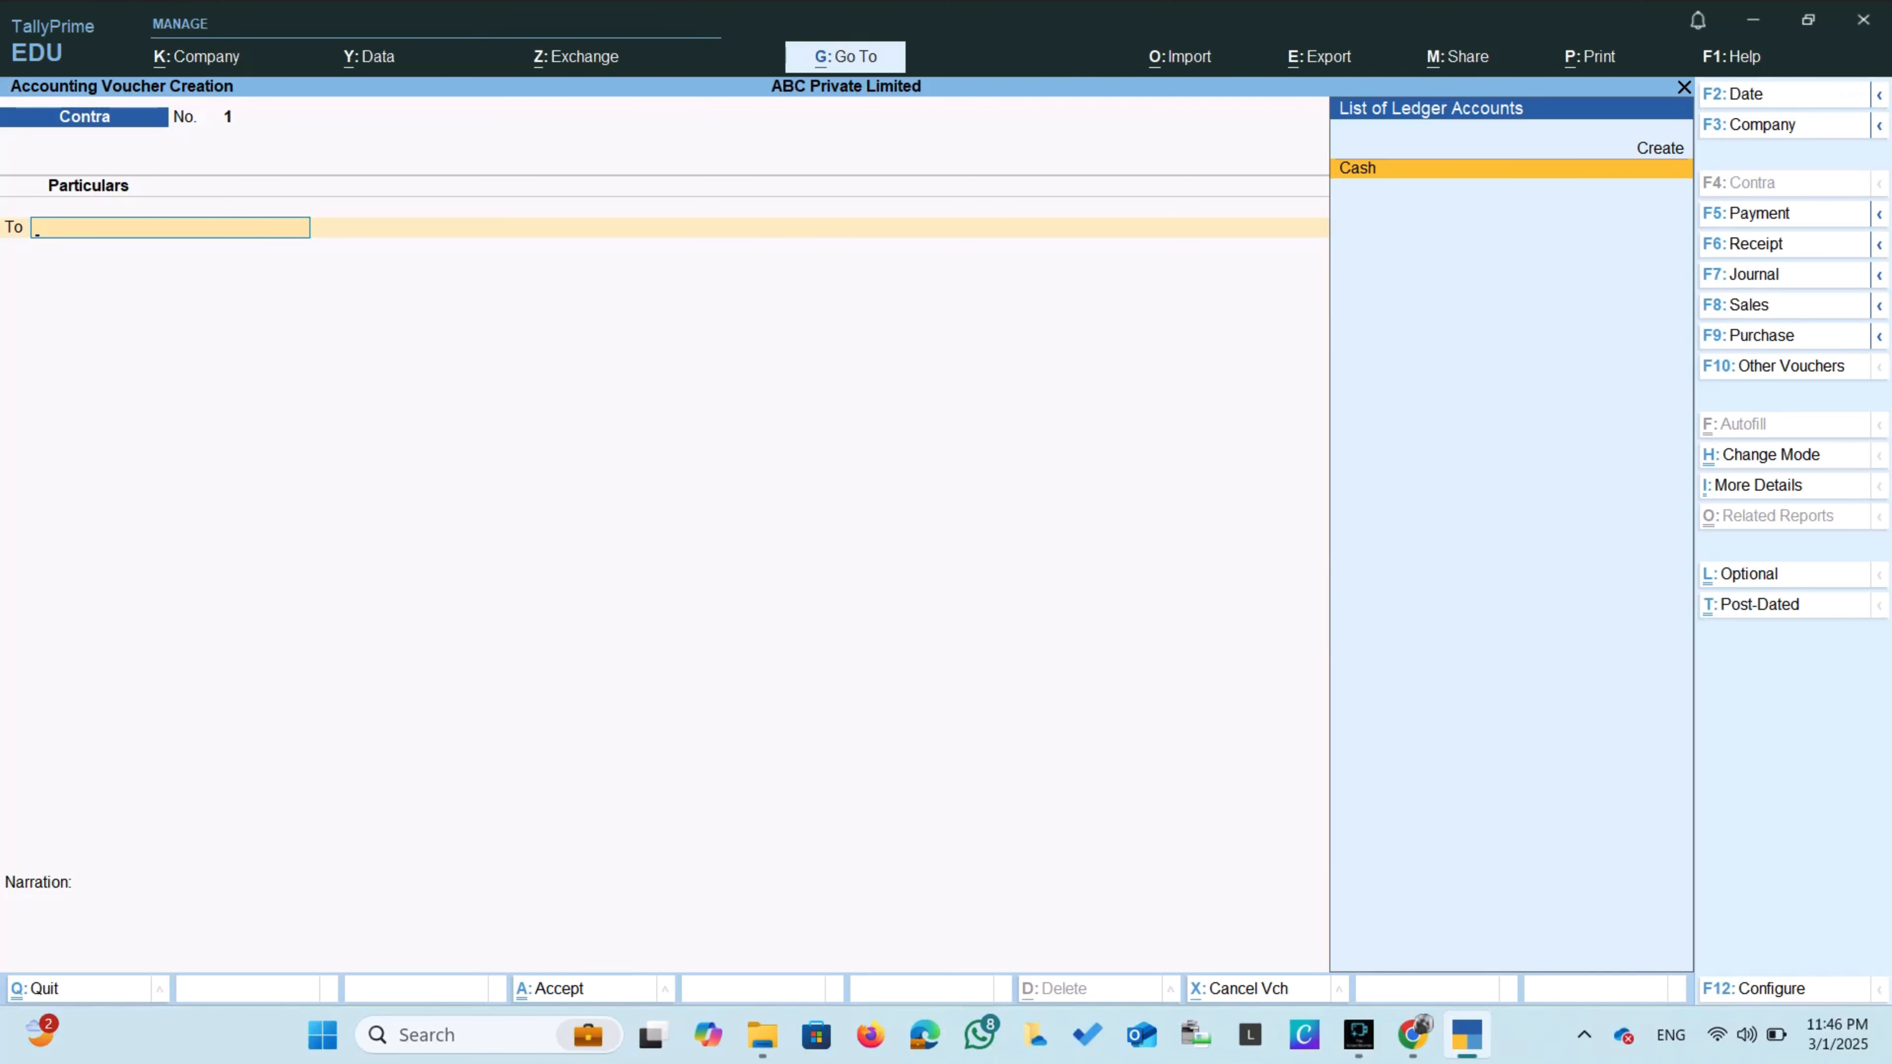
key(Return)
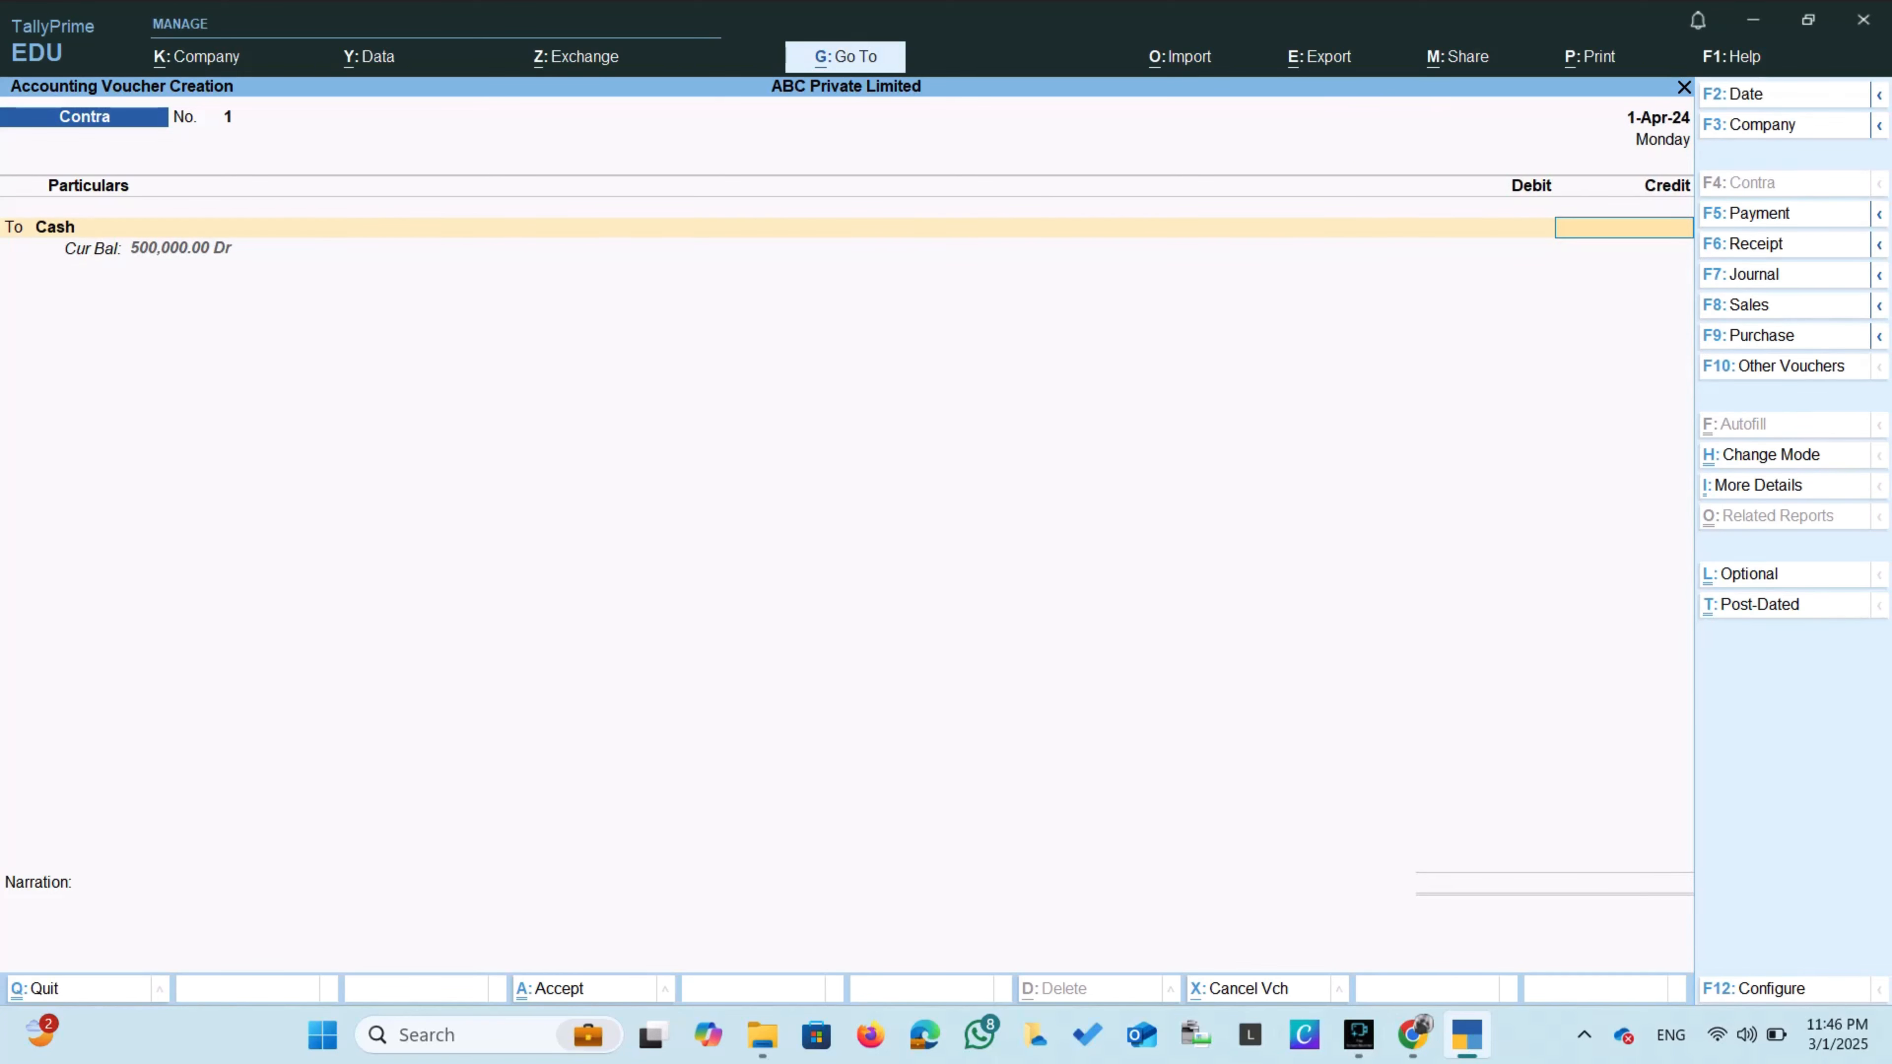
text(300000)
key(Return)
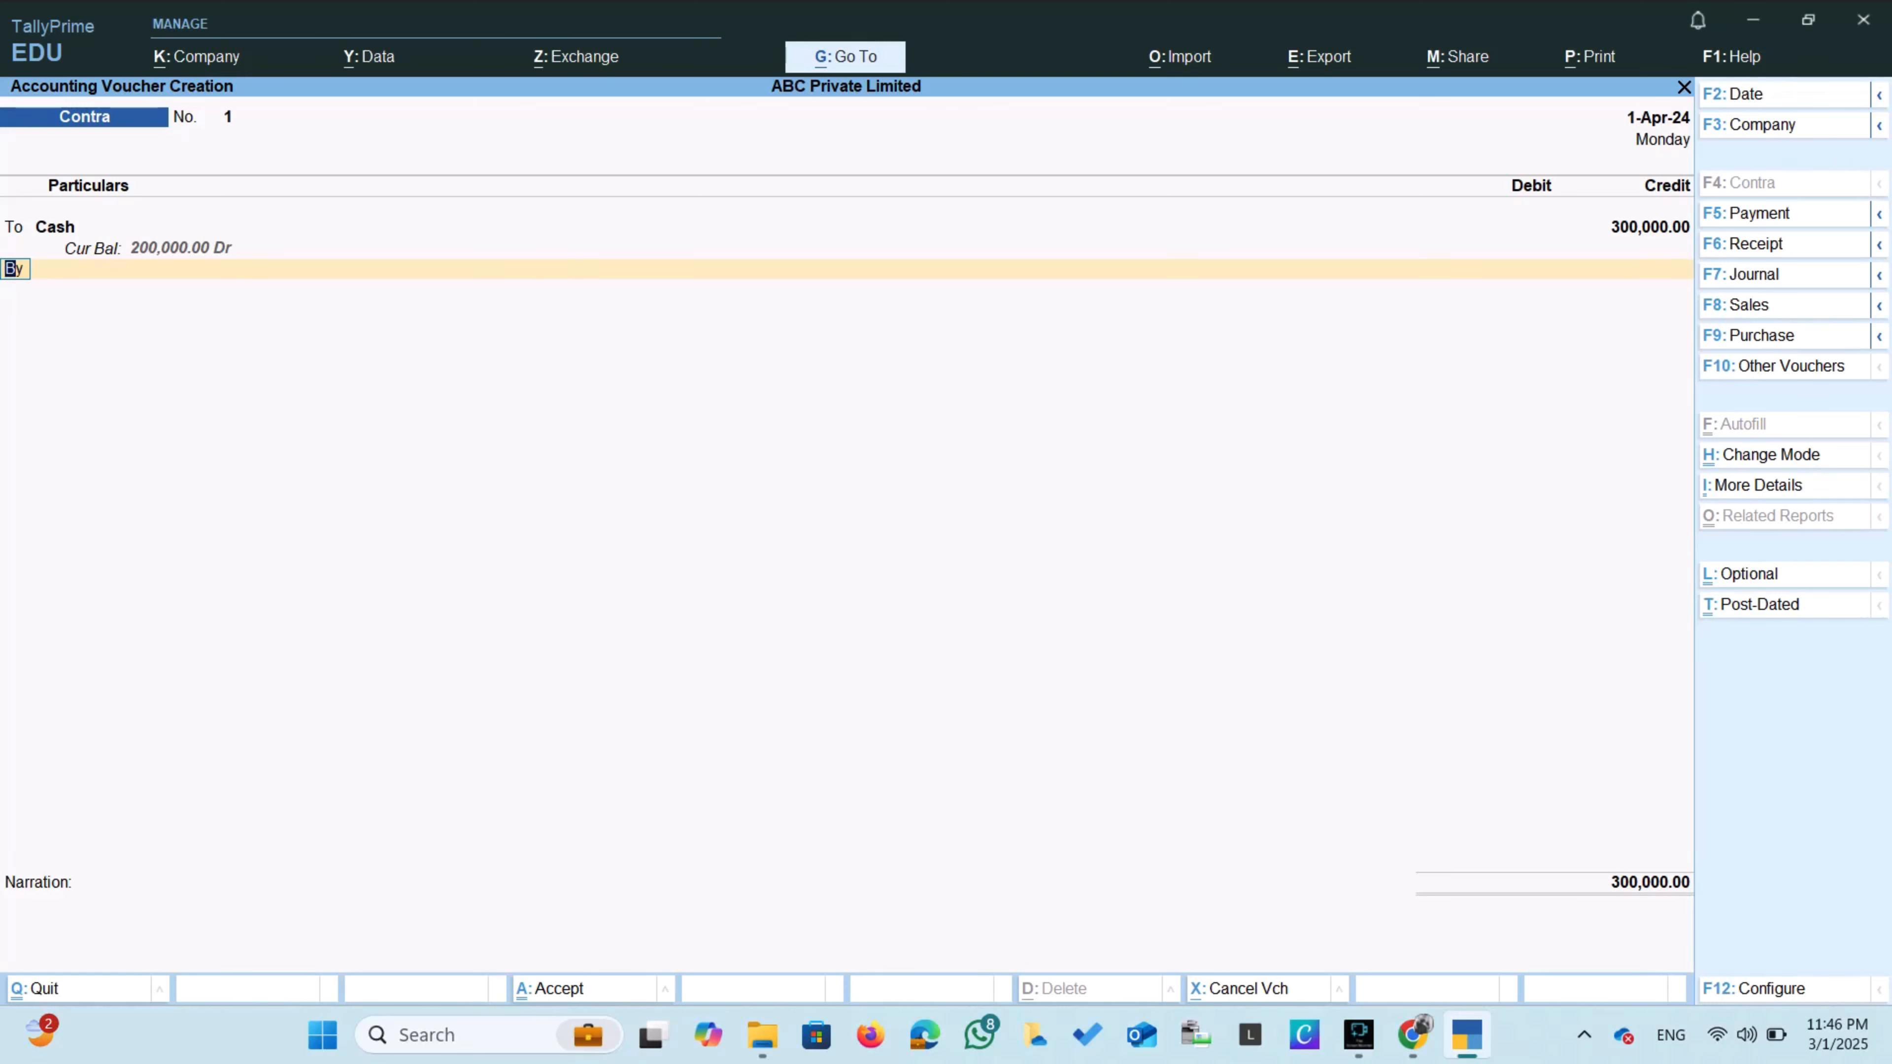
Begin a new ledger for the contra voucher's debit line, named BOI and grouped under Bank Accounts.
key(Return)
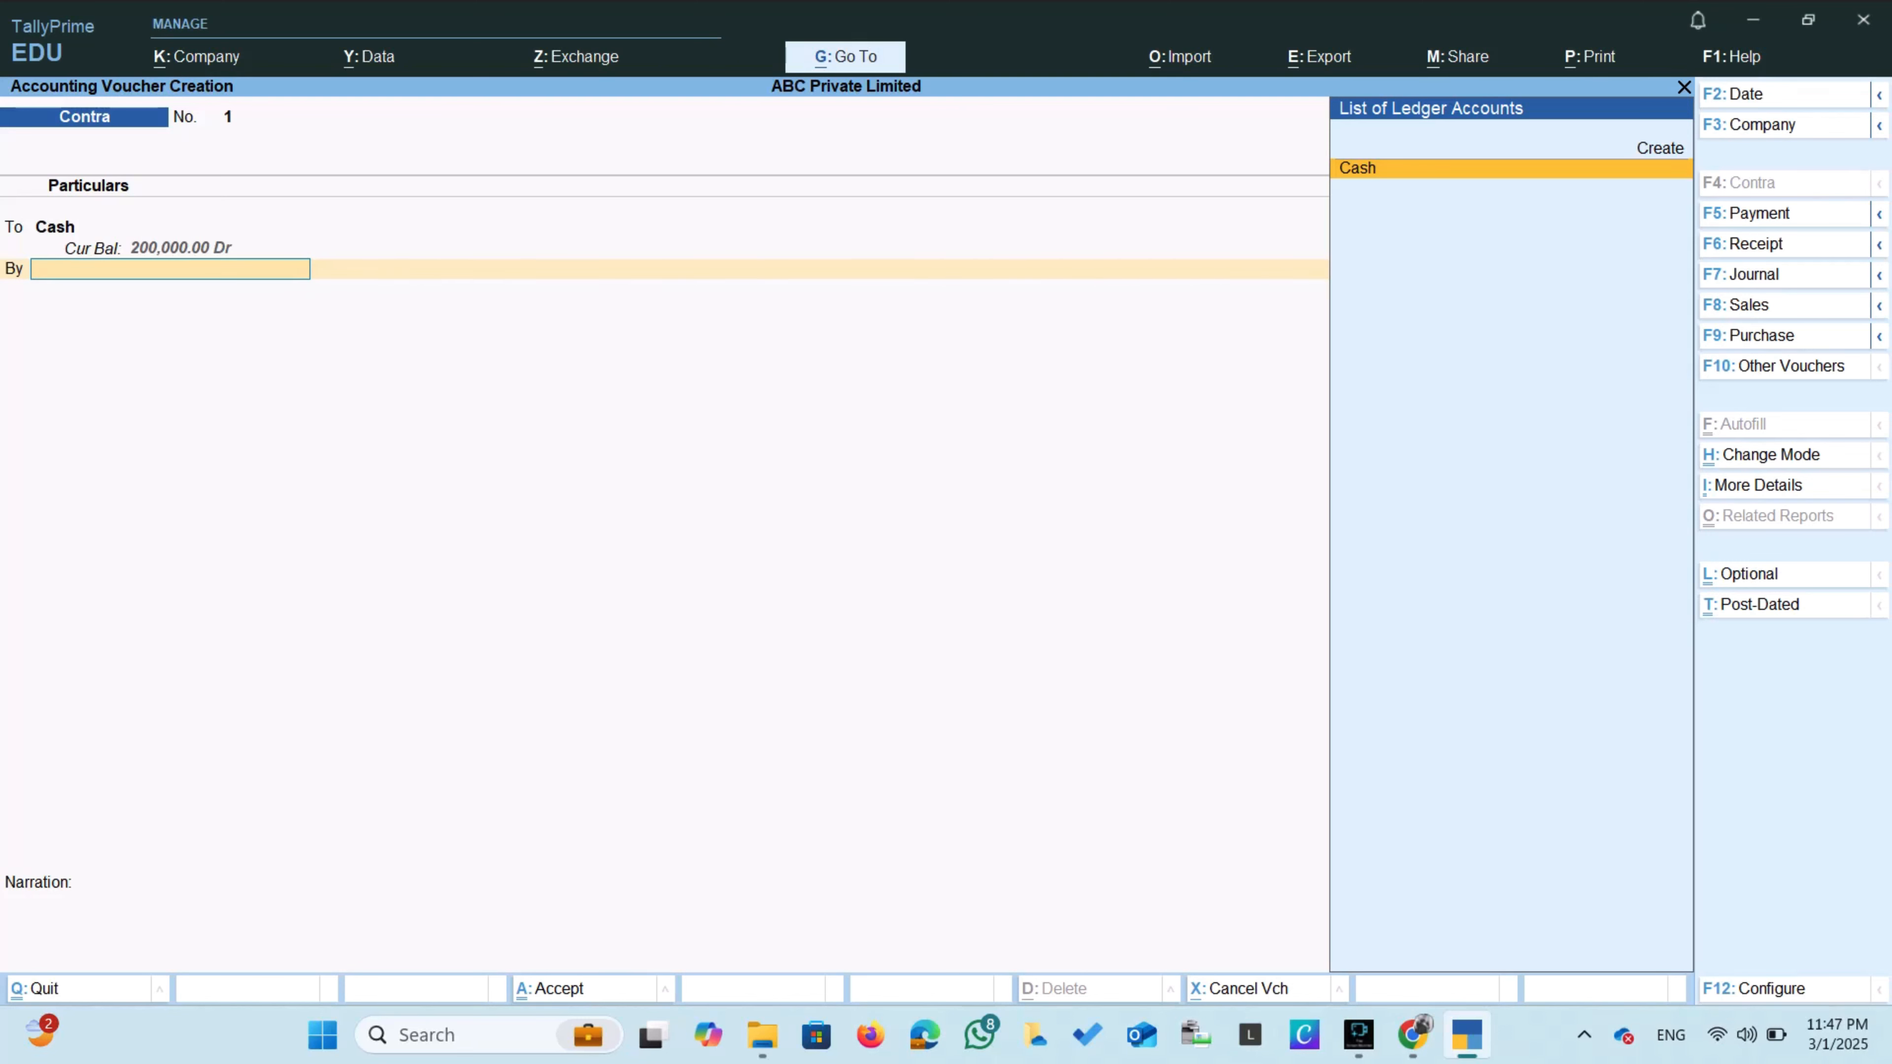
key(Up)
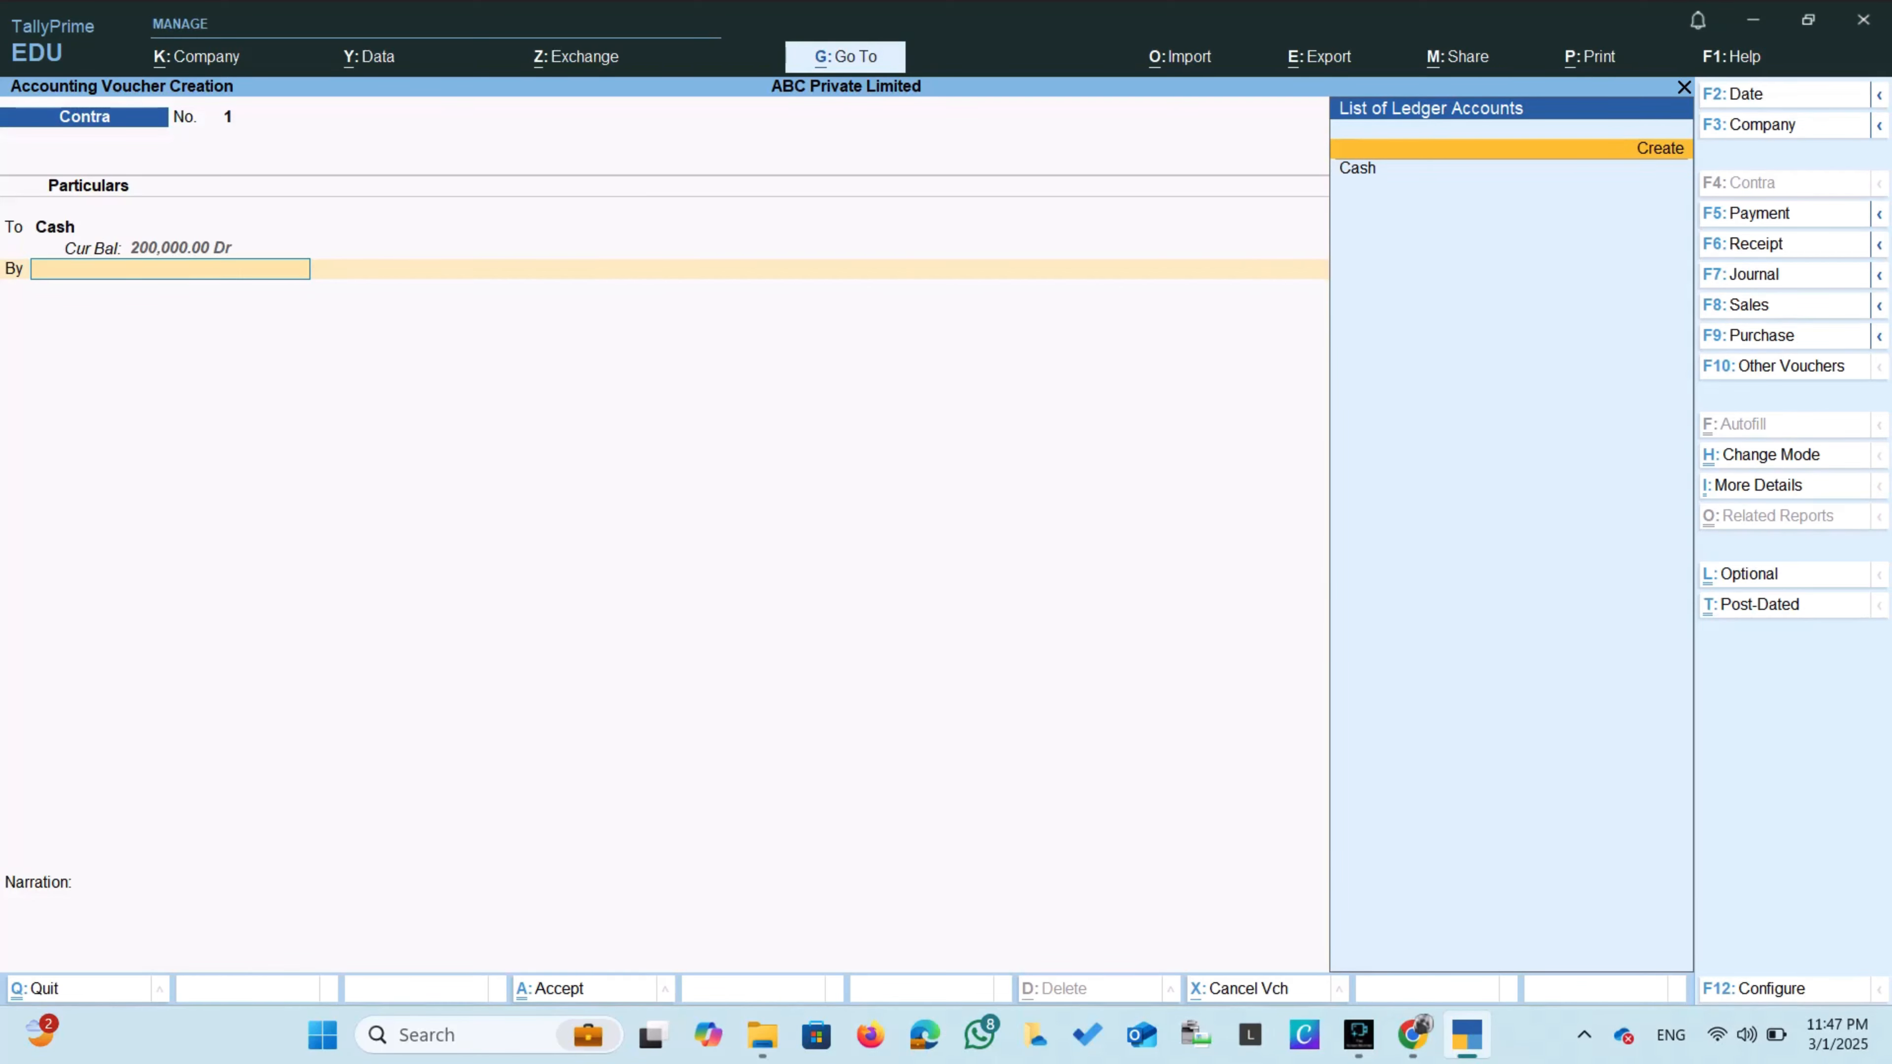
key(Return)
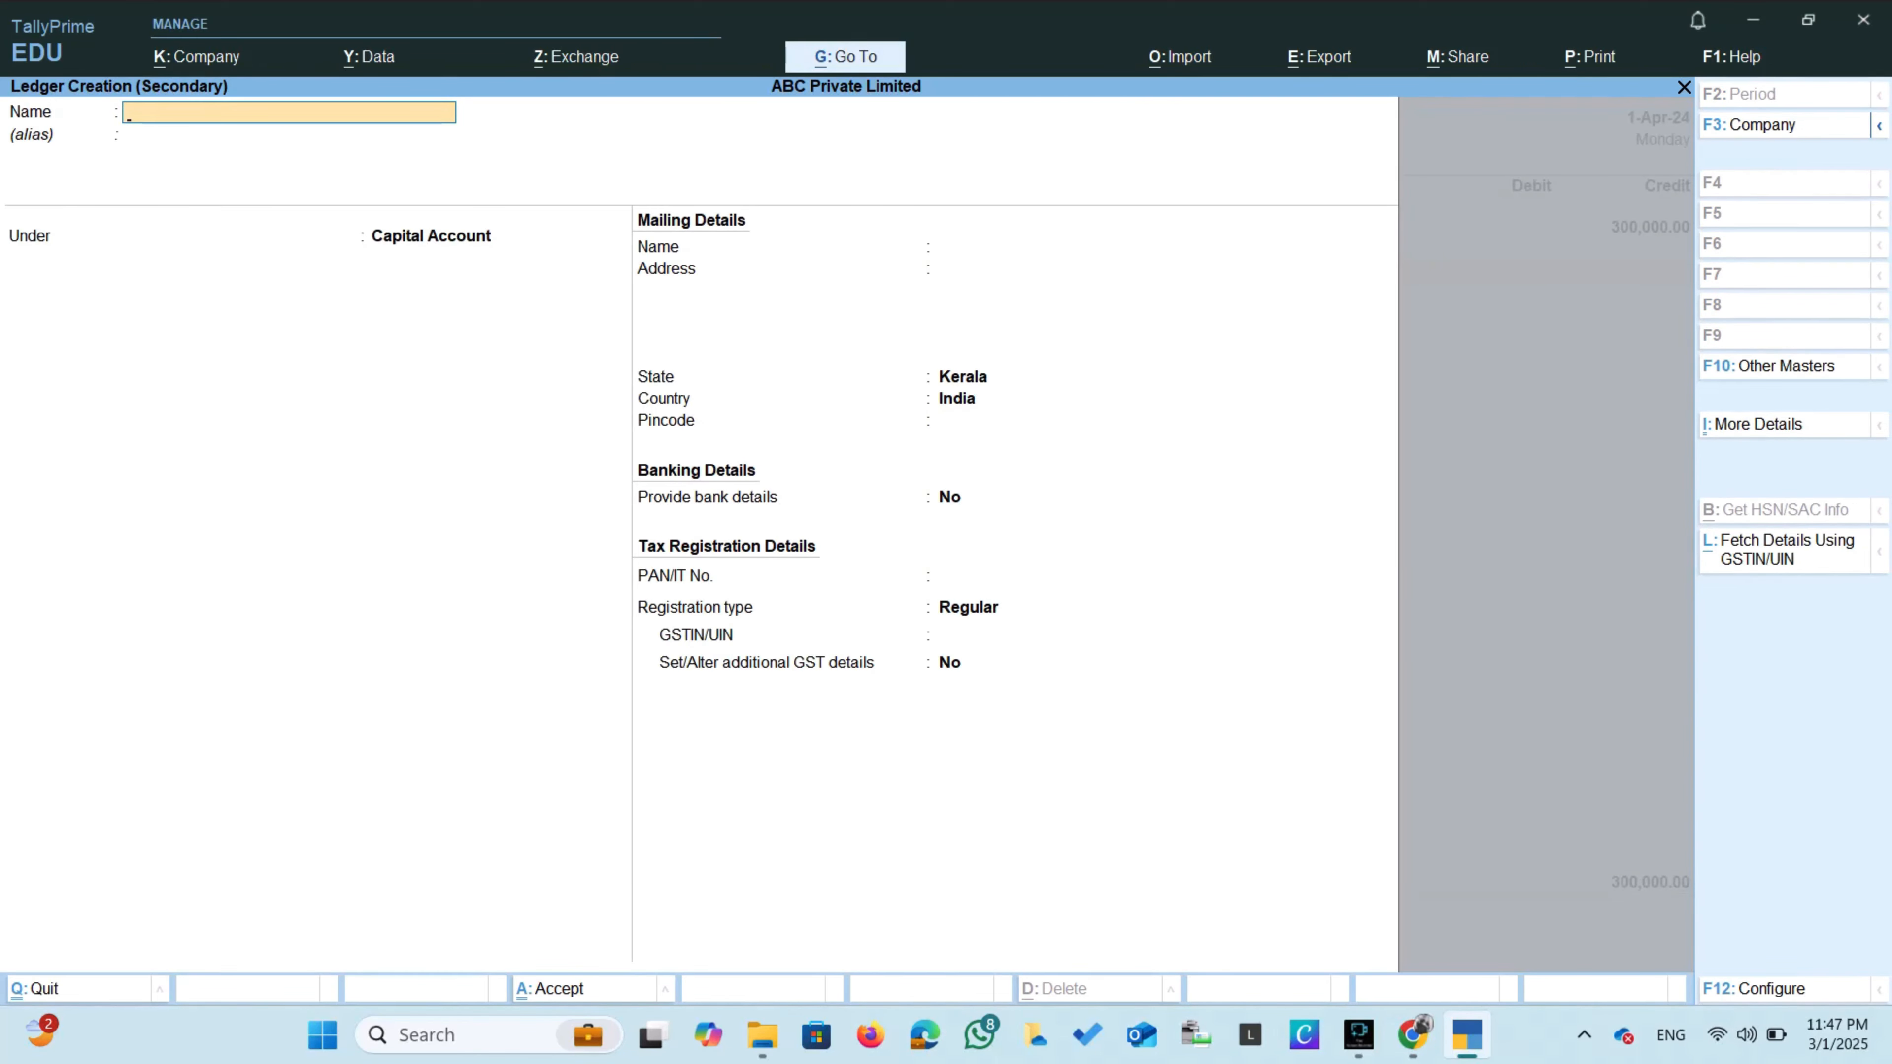
text(BOI)
key(Return)
key(Return)
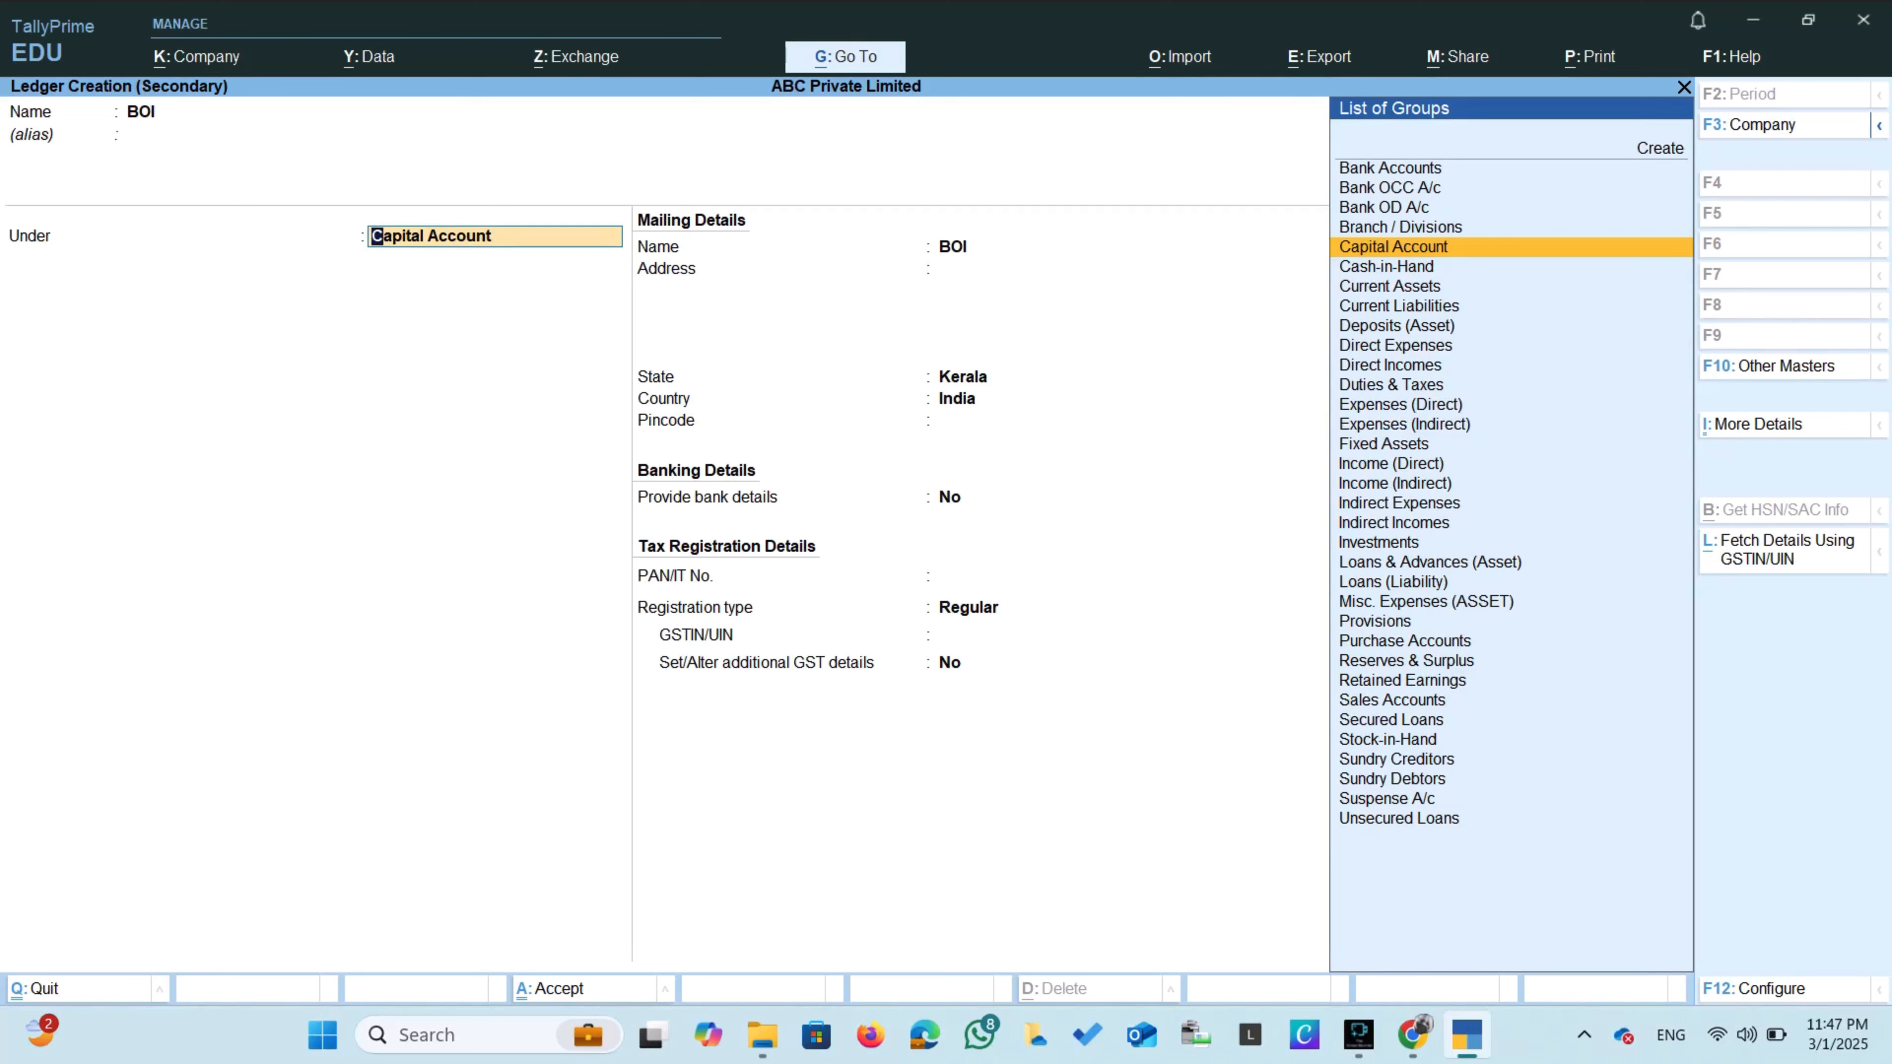
text(B)
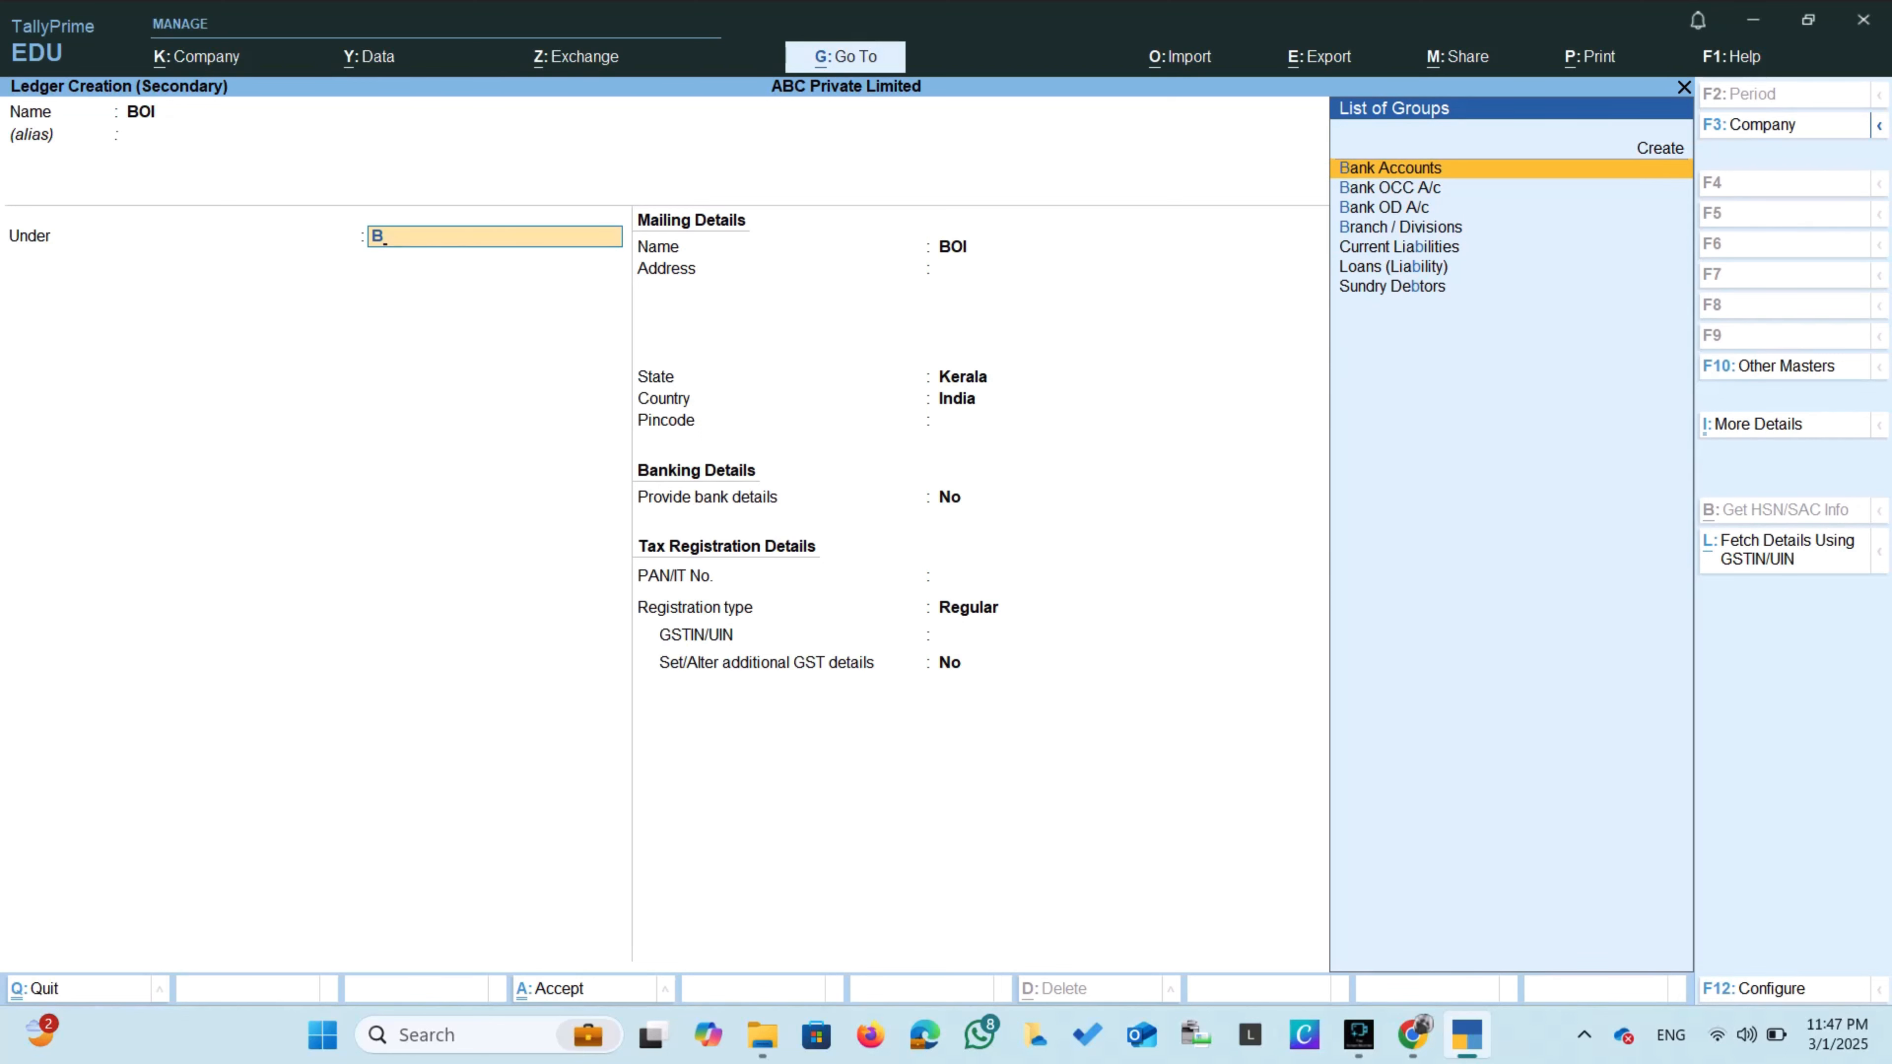
key(Return)
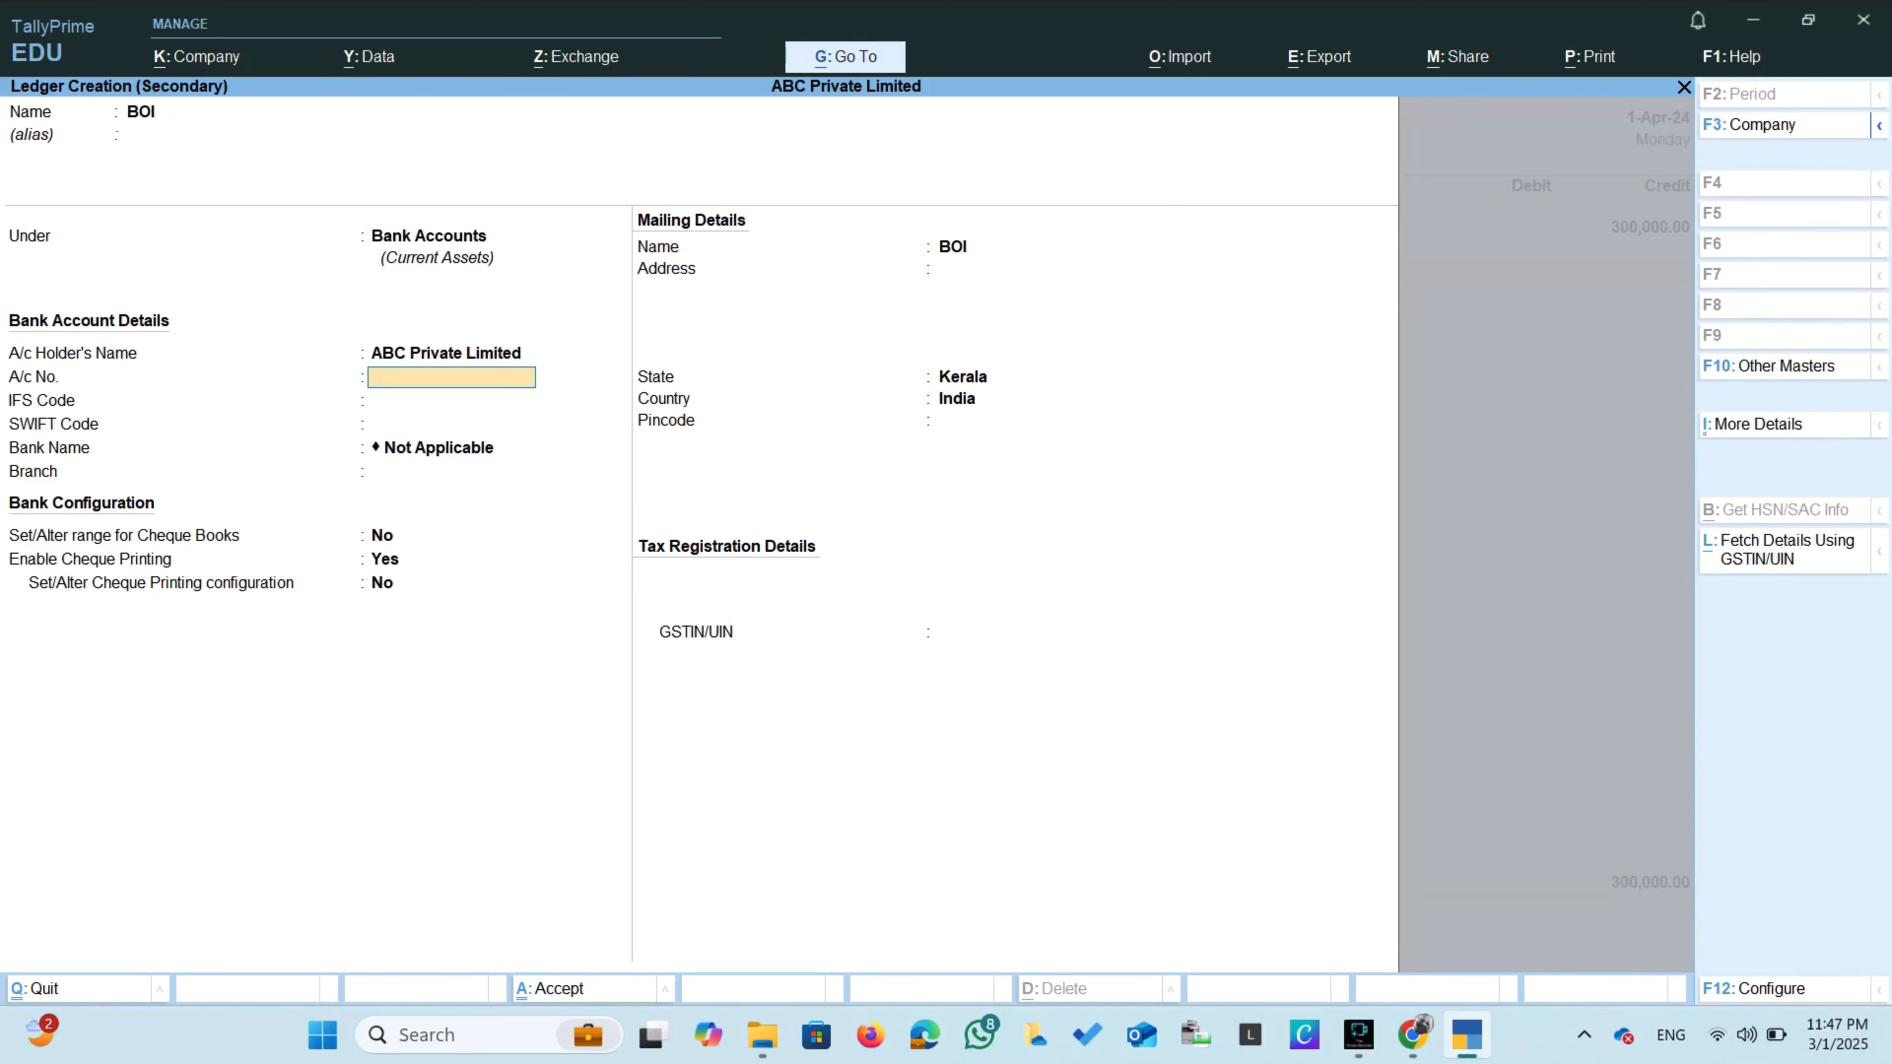
Keep the default bank, cheque, mailing and tax details of the BOI ledger, leave the GSTIN blank, and save it.
key(Return)
key(Return)
key(Return)
key(Return)
key(Return)
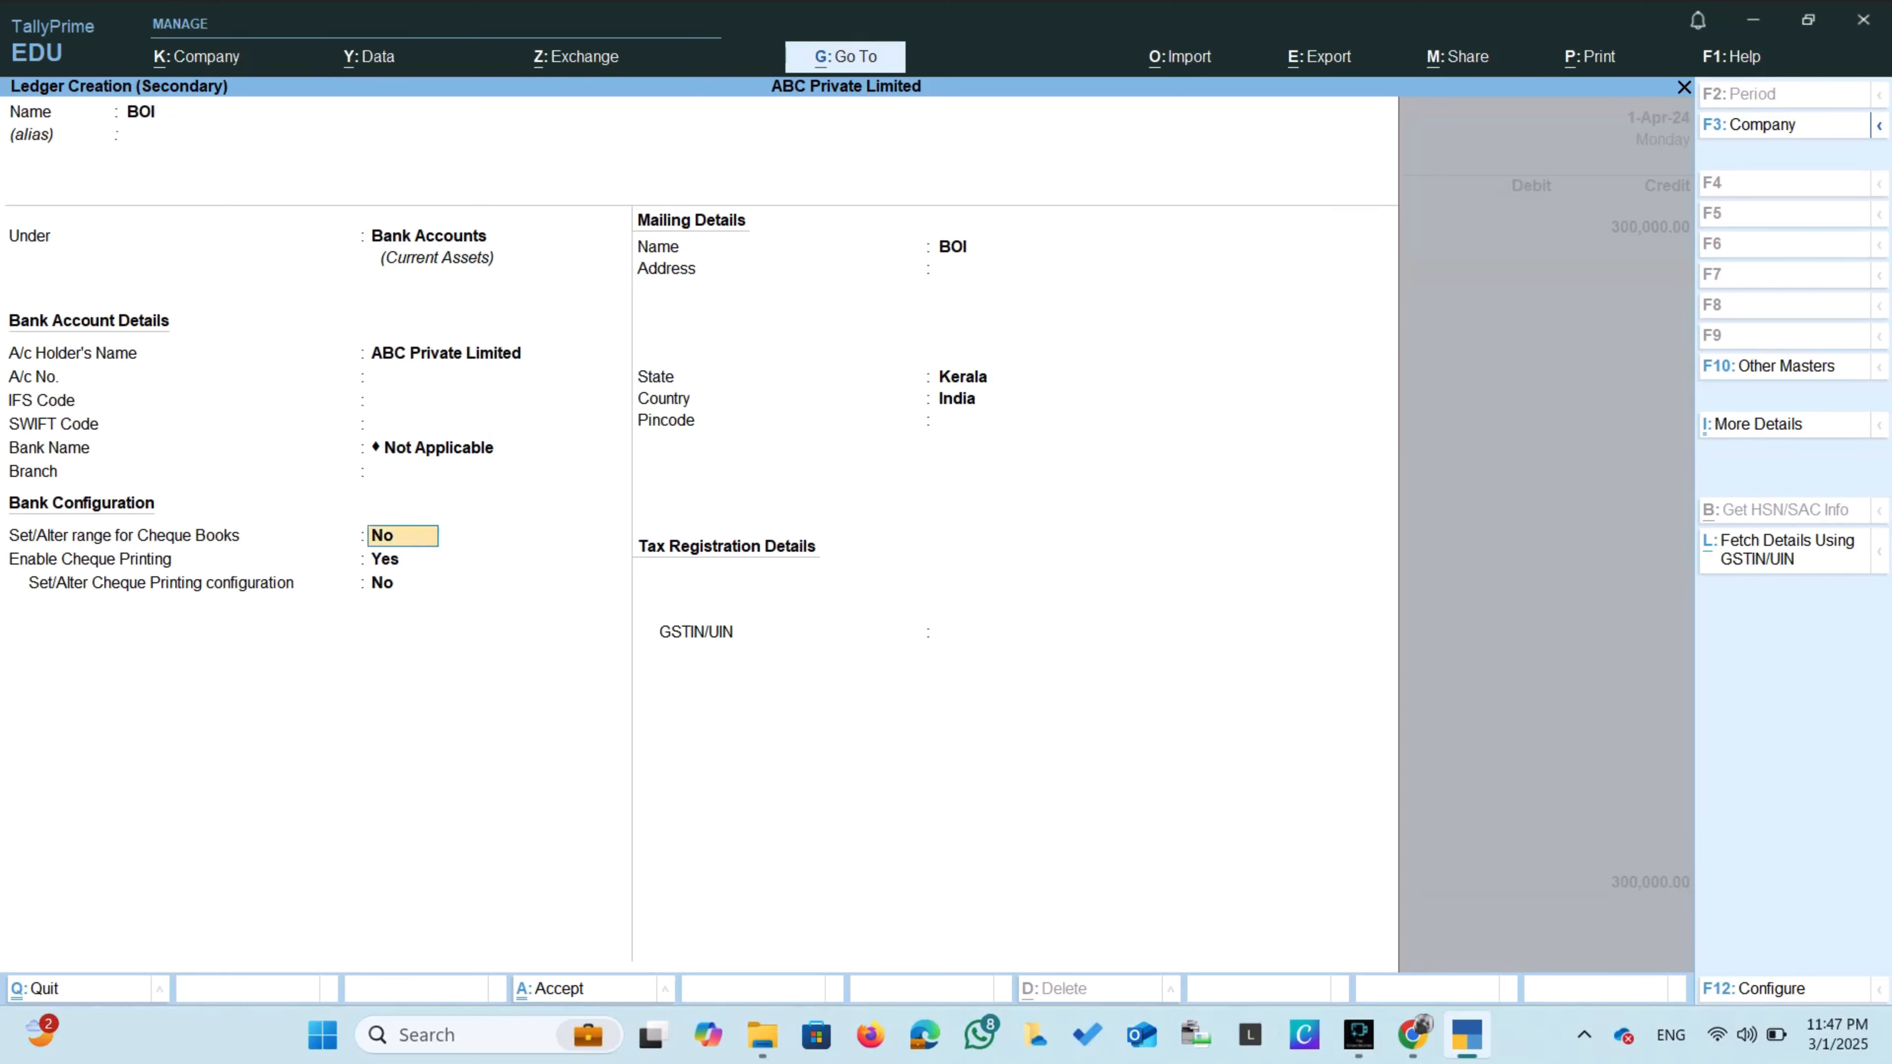
key(Return)
key(Return)
key(Return)
key(Return)
key(Return)
key(Return)
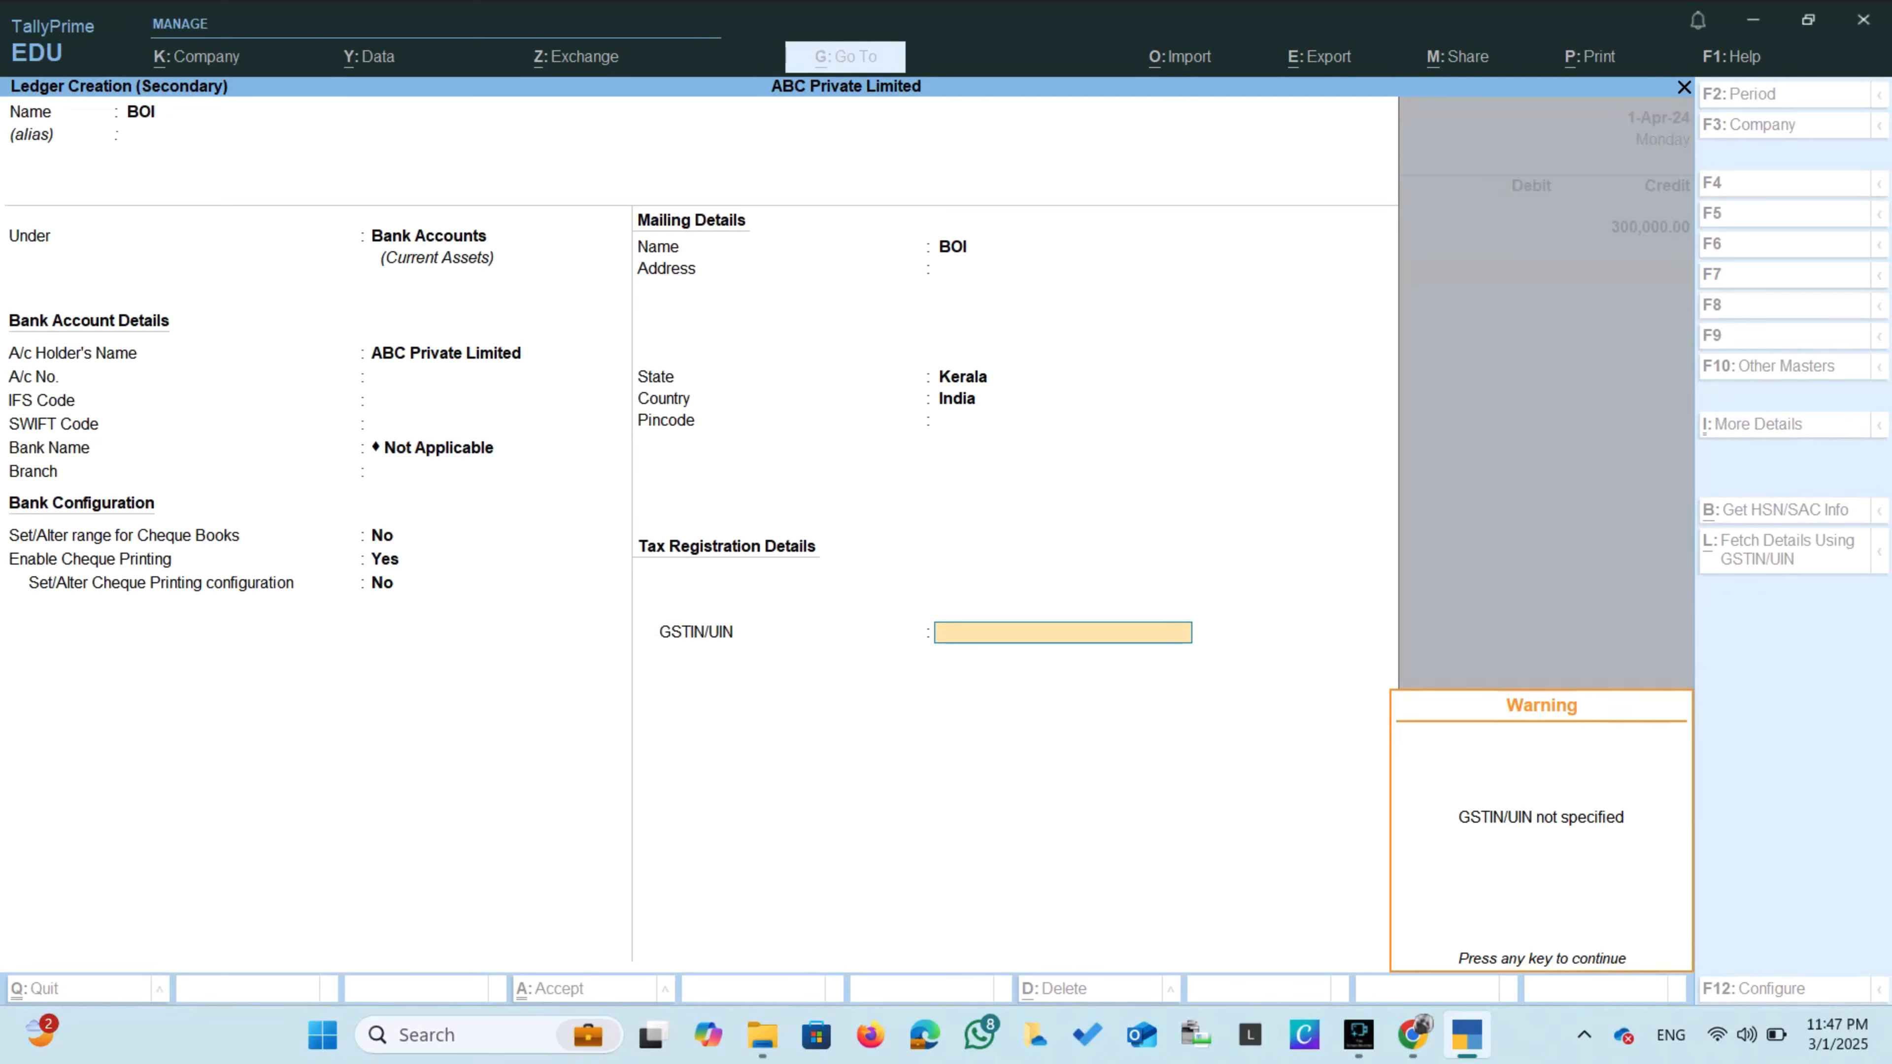
key(Return)
key(Return)
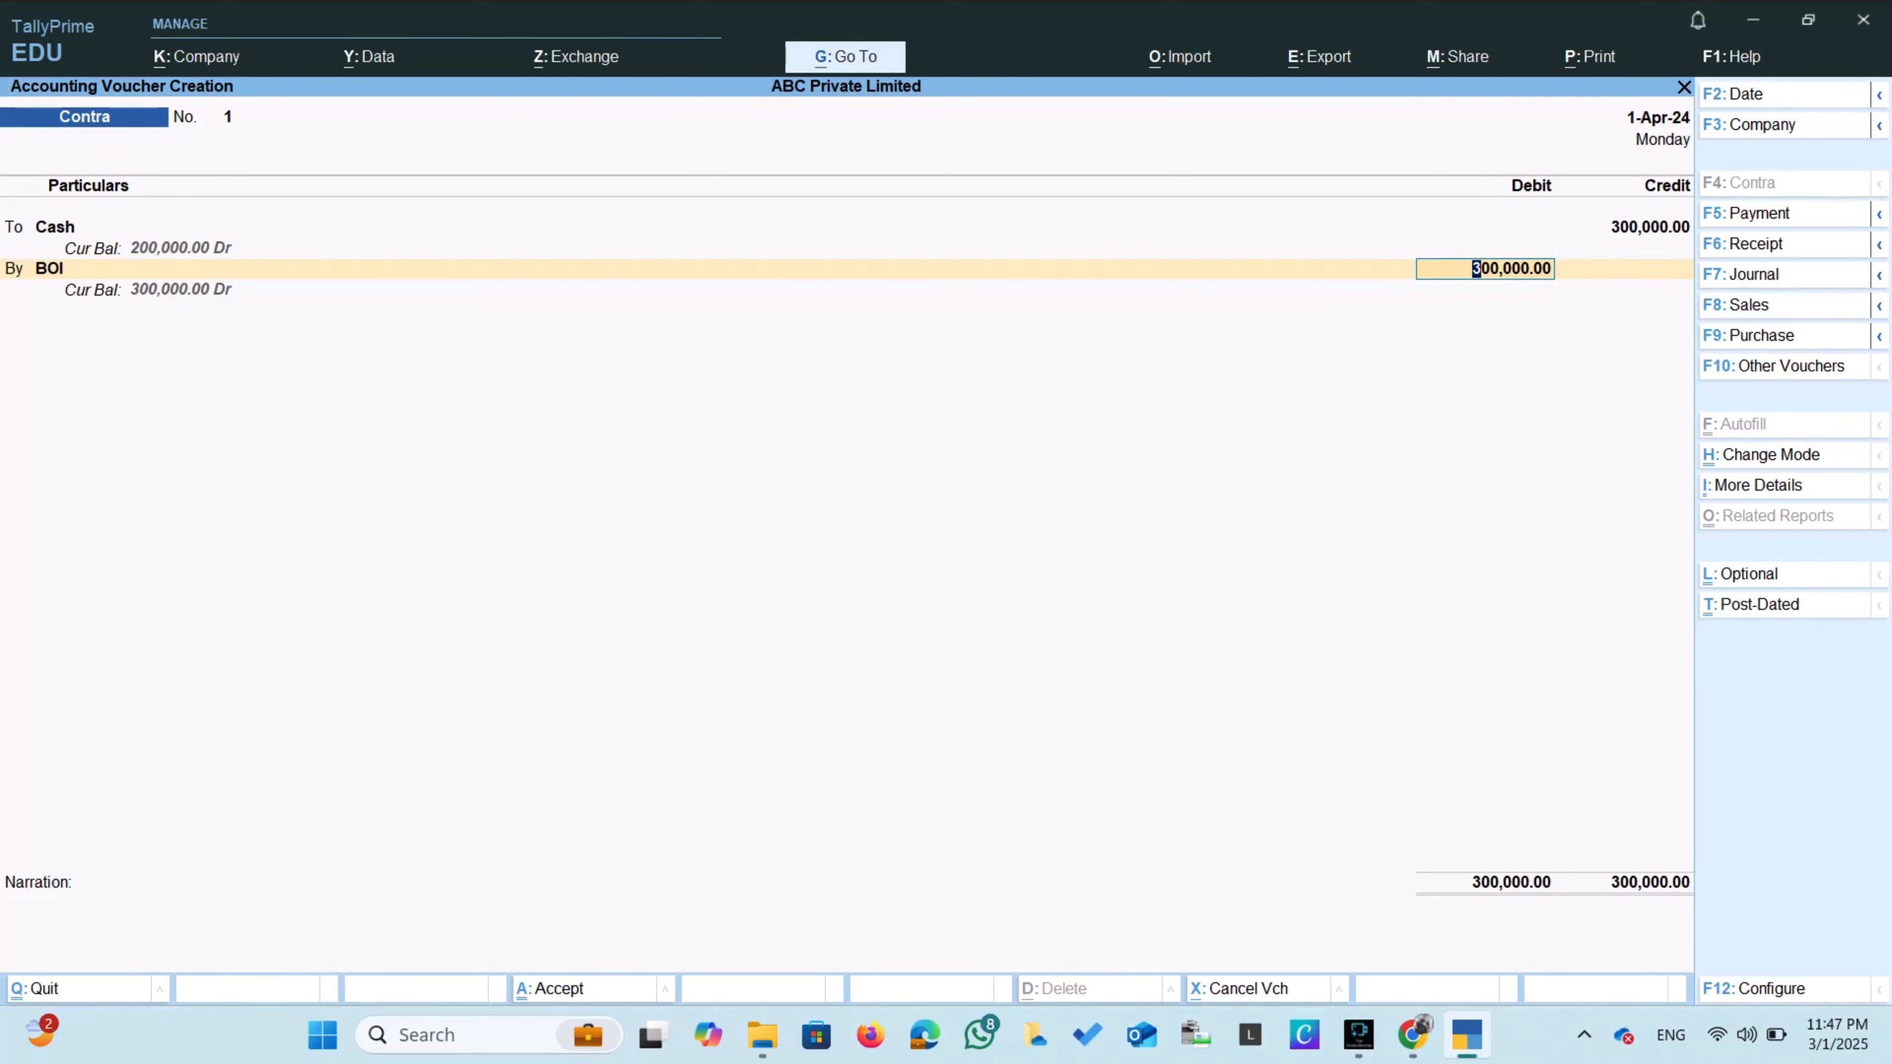
Debit BOI with 300,000 in the contra voucher, keep Cash as the transaction type, and leave all cash denominations blank.
key(Return)
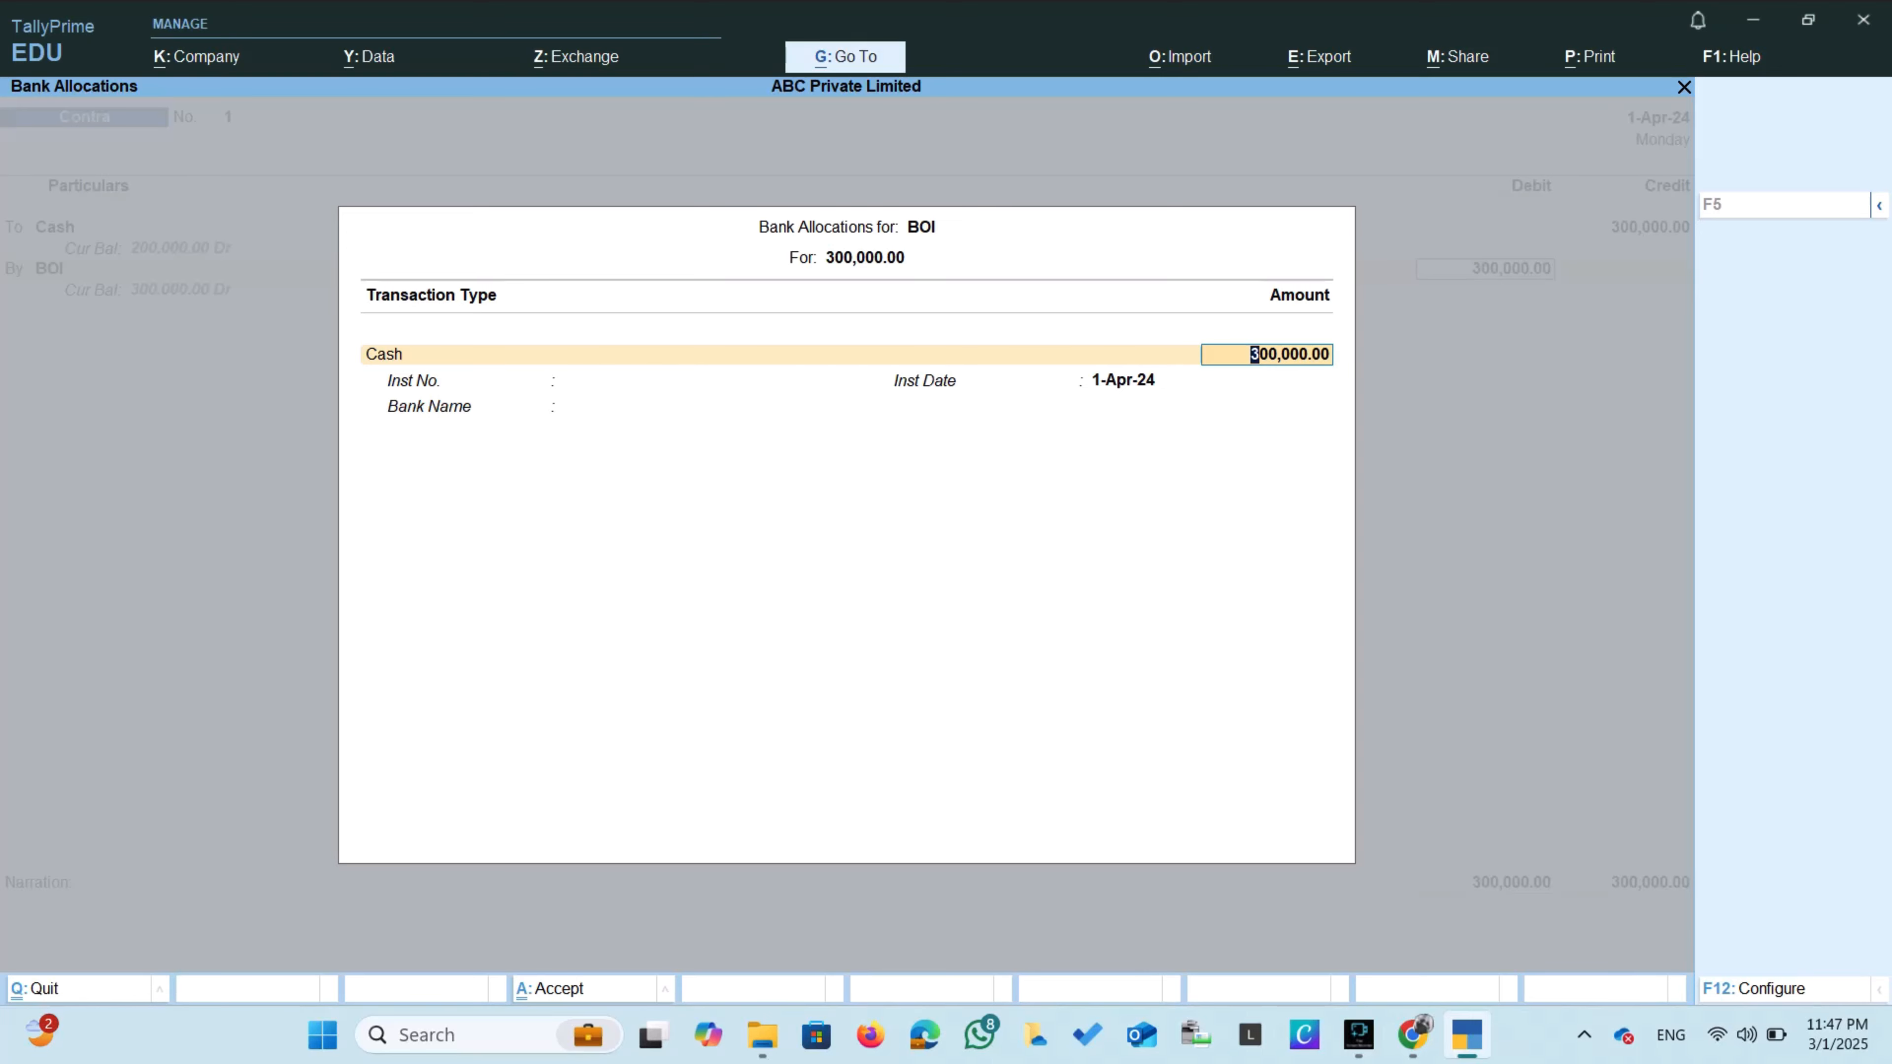
key(Return)
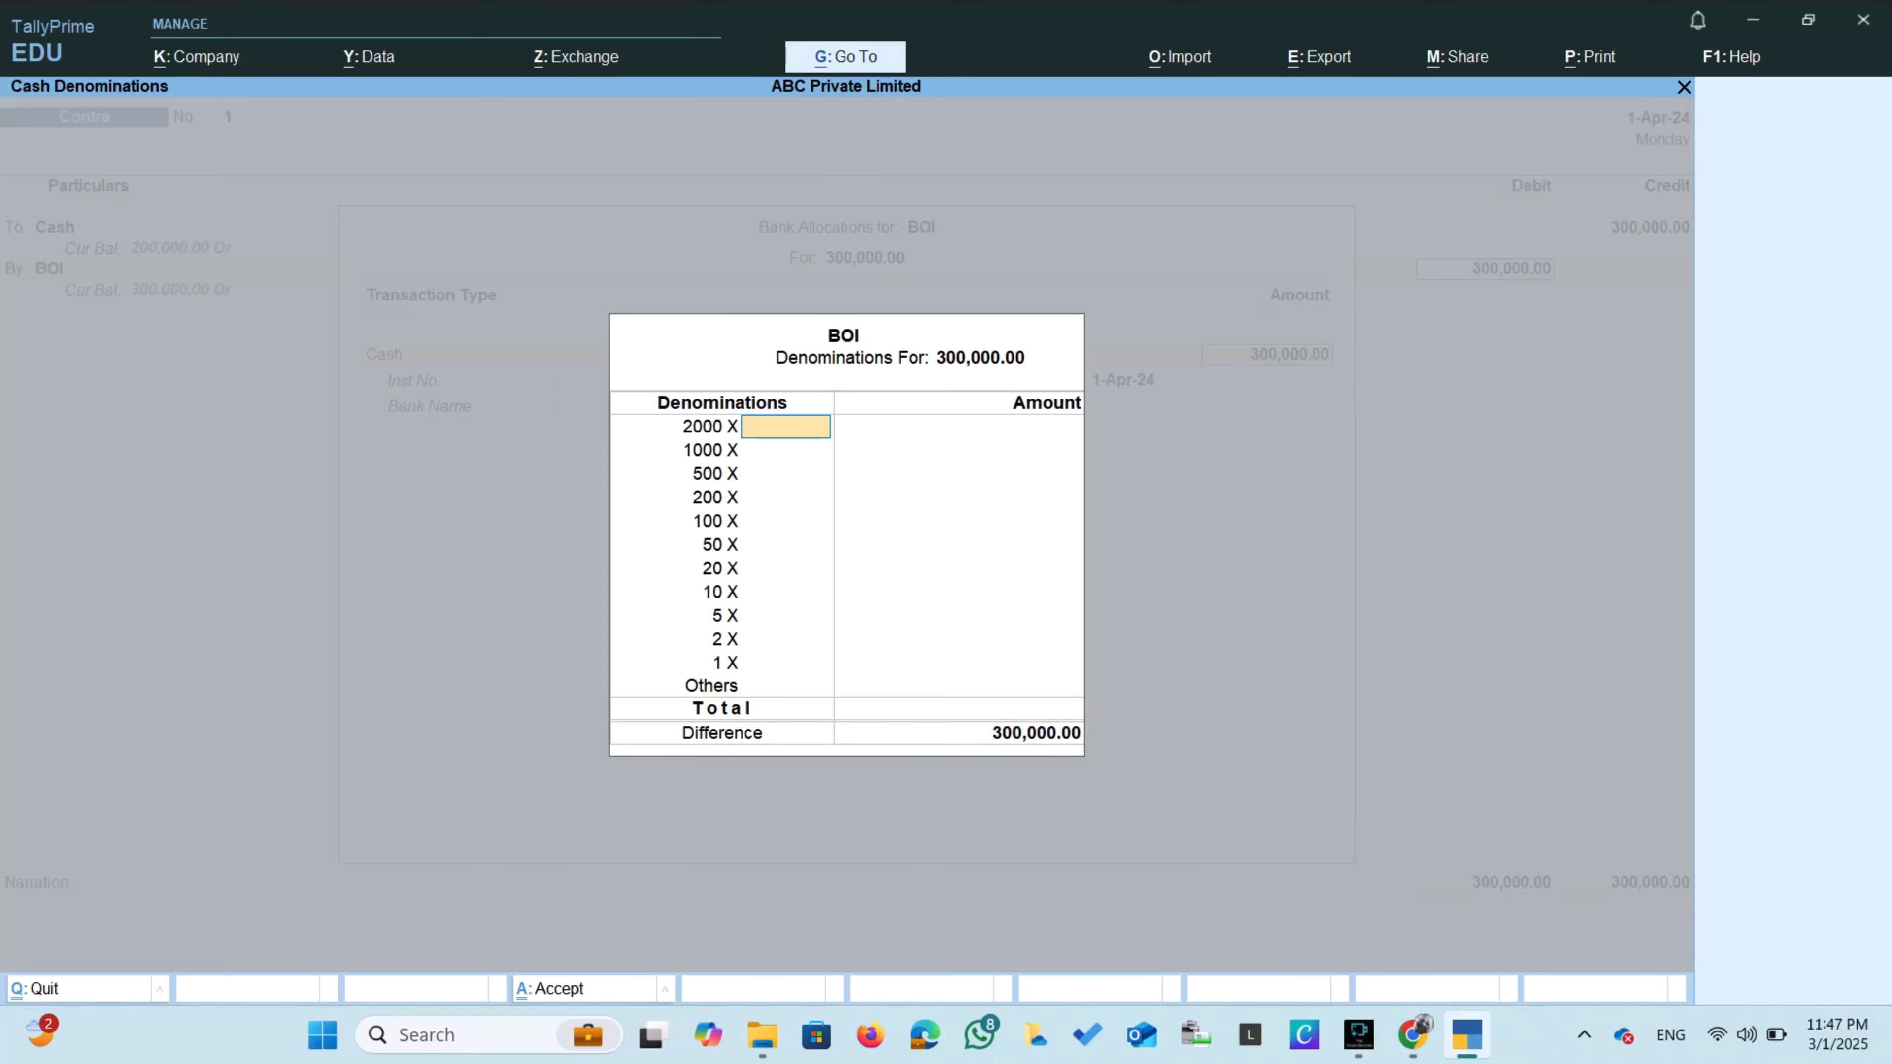
key(Return)
key(Return)
key(Return)
key(Return)
key(Return)
key(Return)
key(Return)
key(Return)
key(Return)
key(Return)
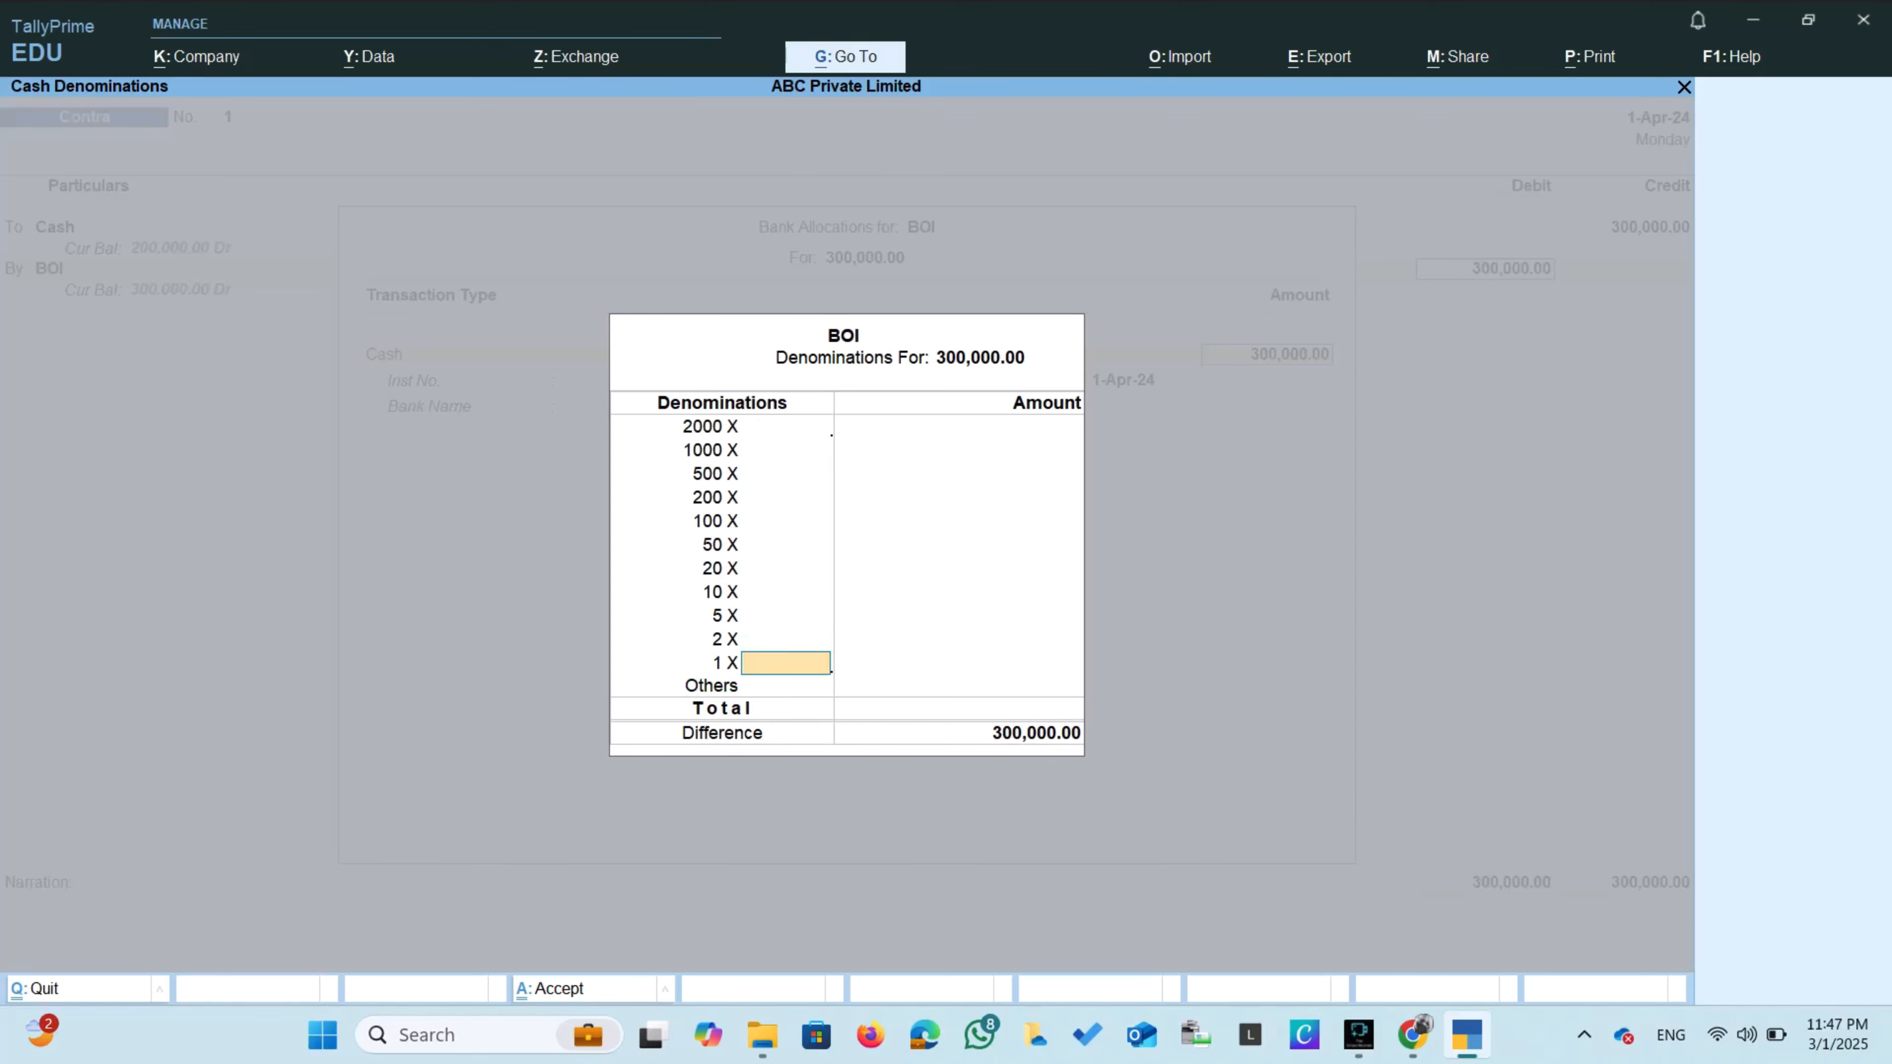
key(Return)
key(Return)
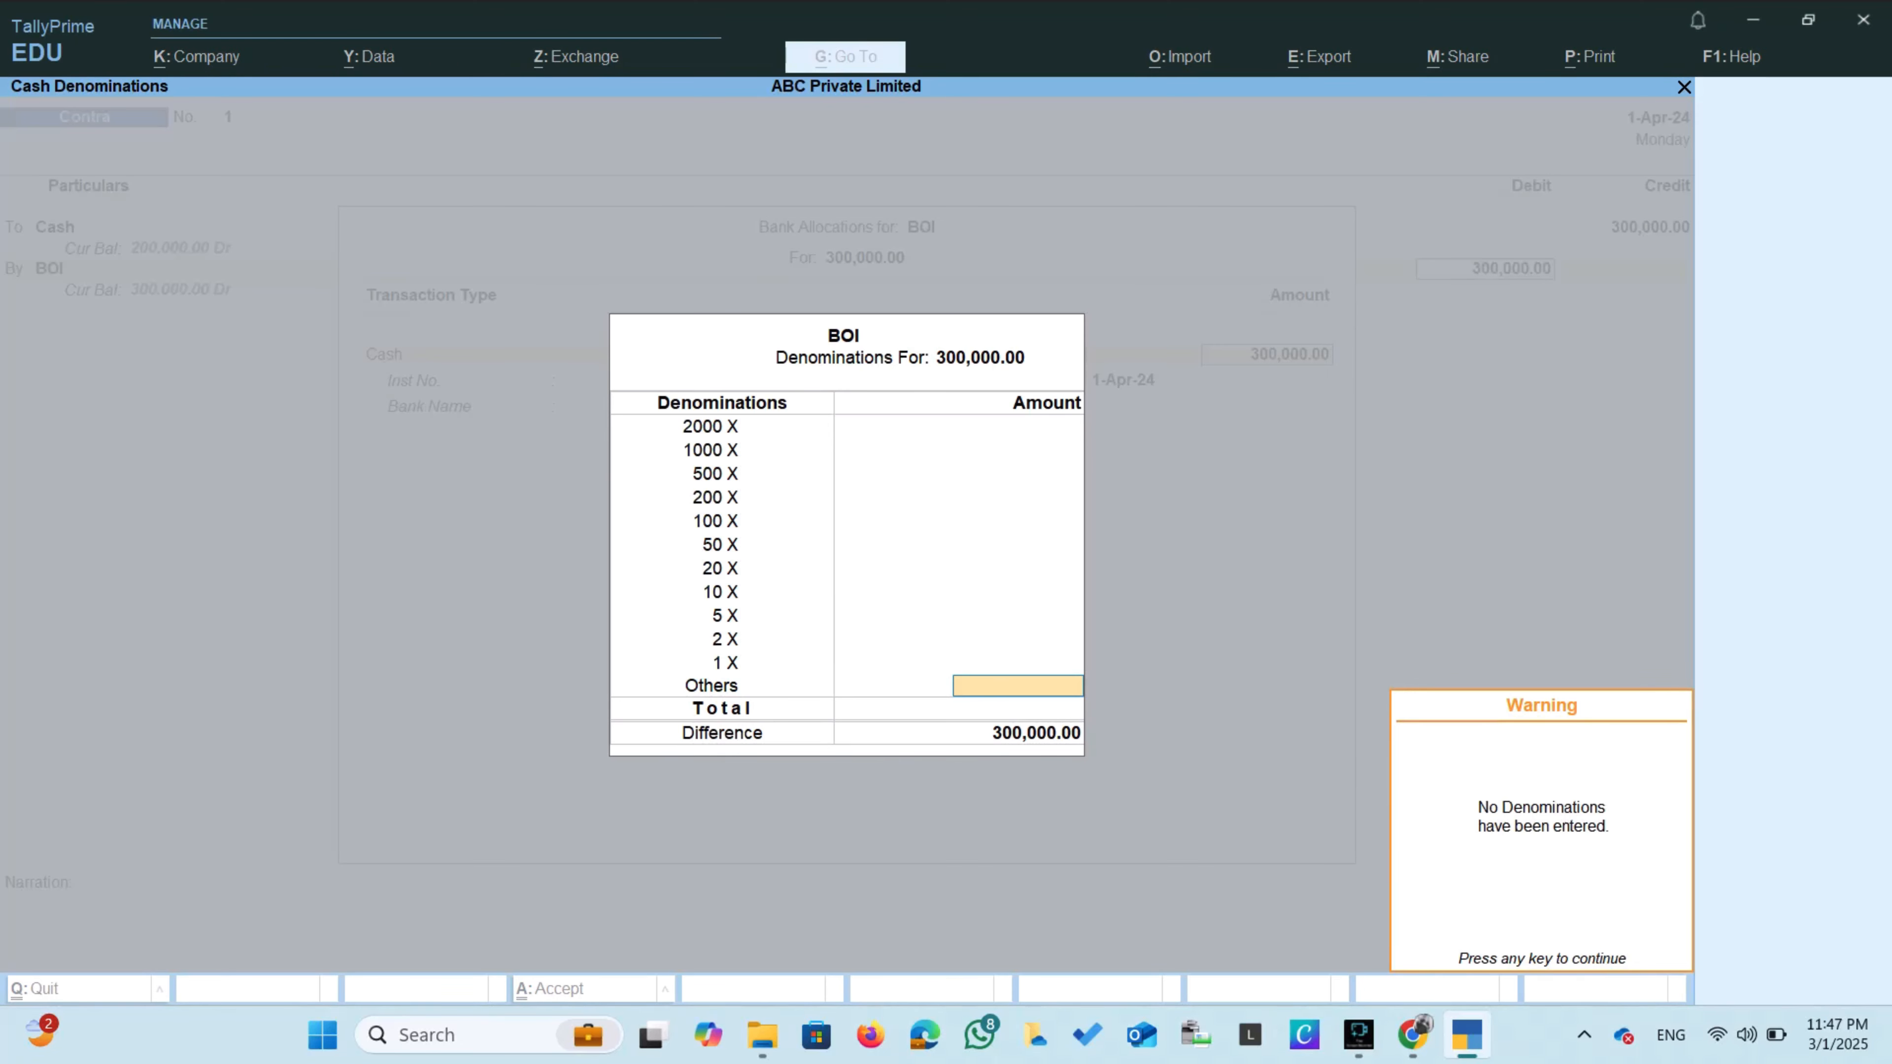
key(Return)
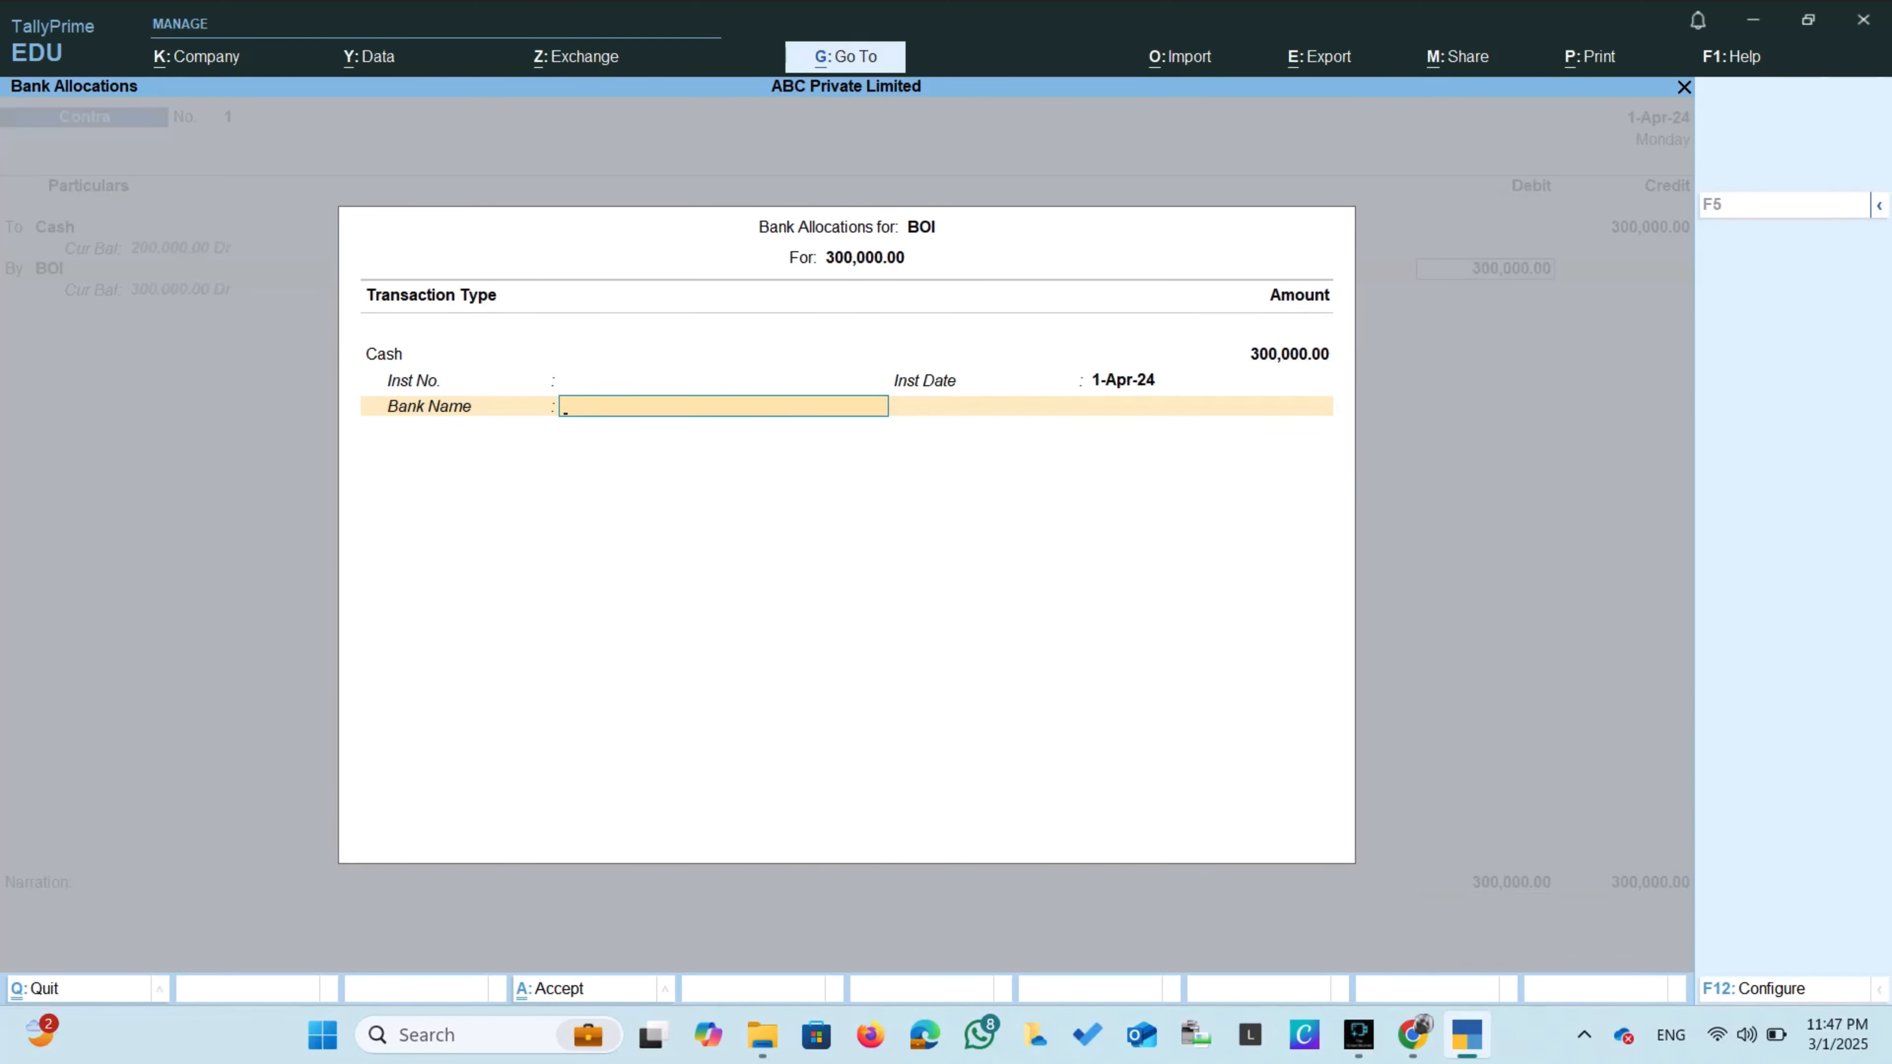
Leave the allocation's bank name and the narration blank, and save the BOI cash deposit contra voucher.
key(Return)
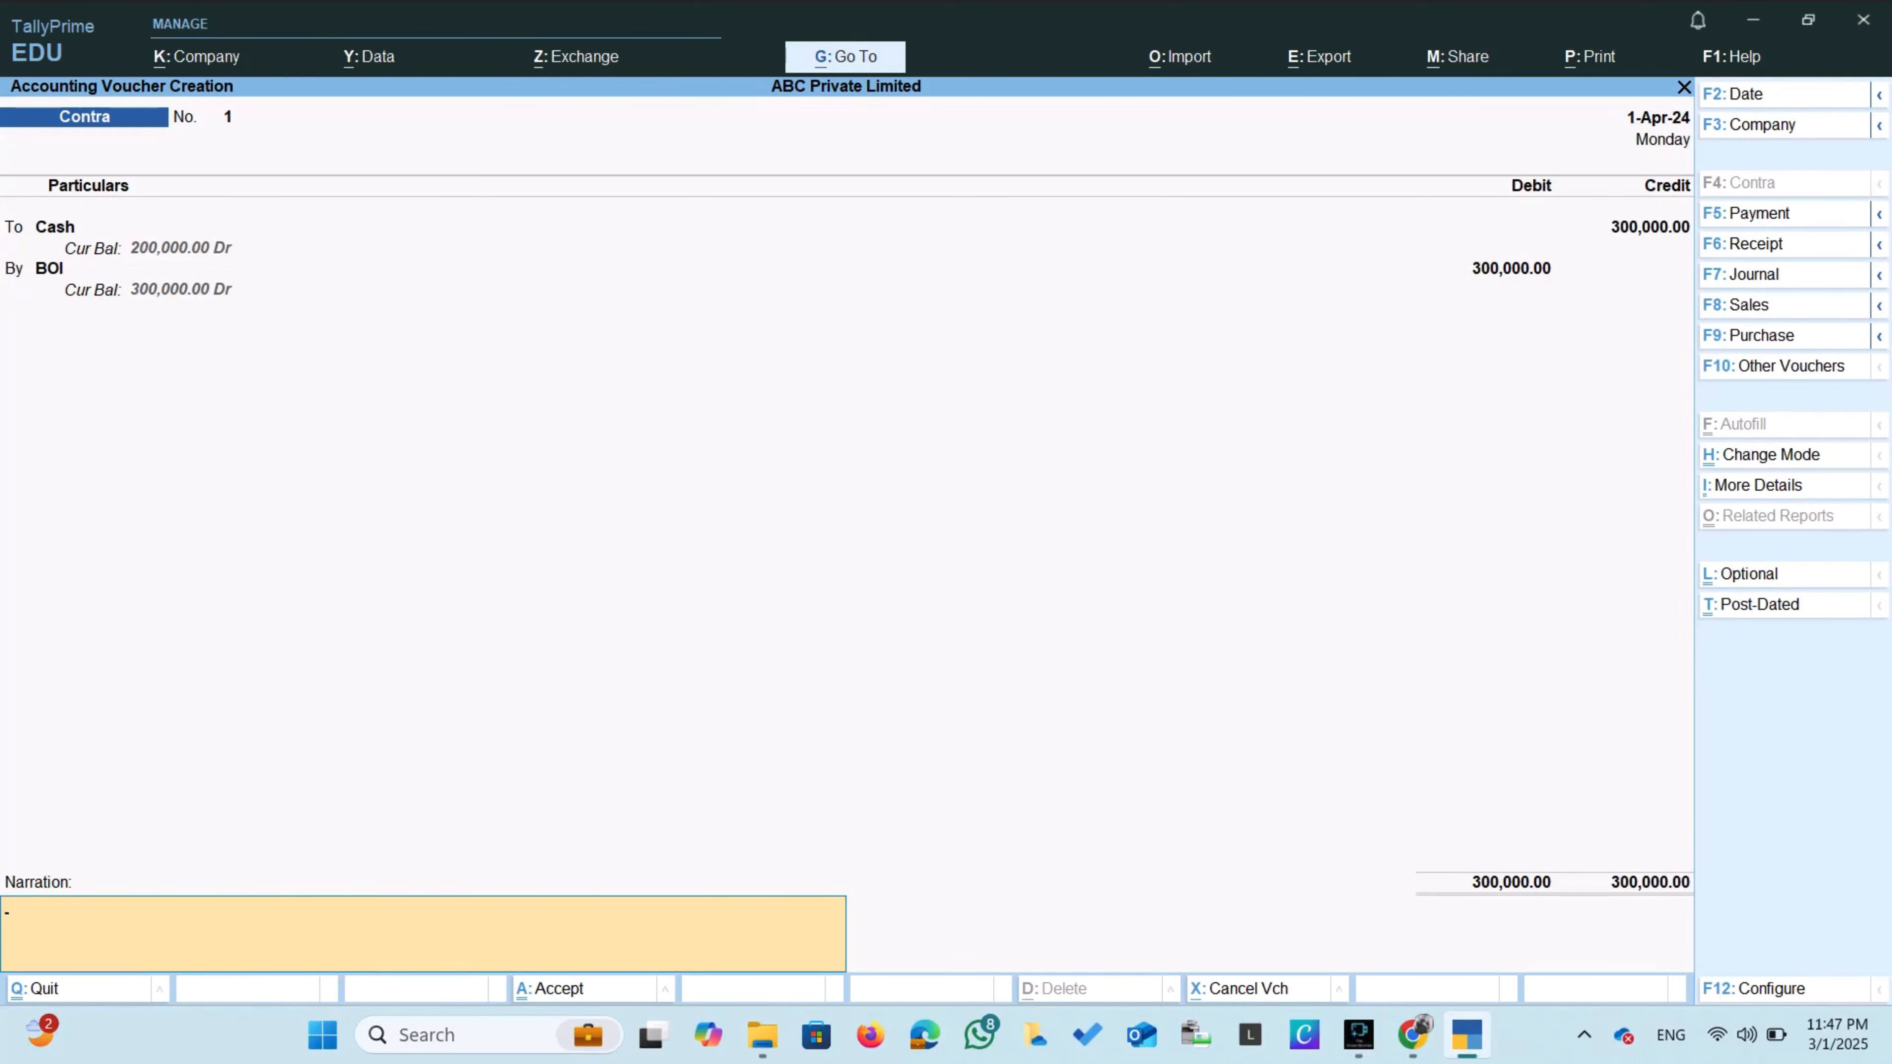
key(Return)
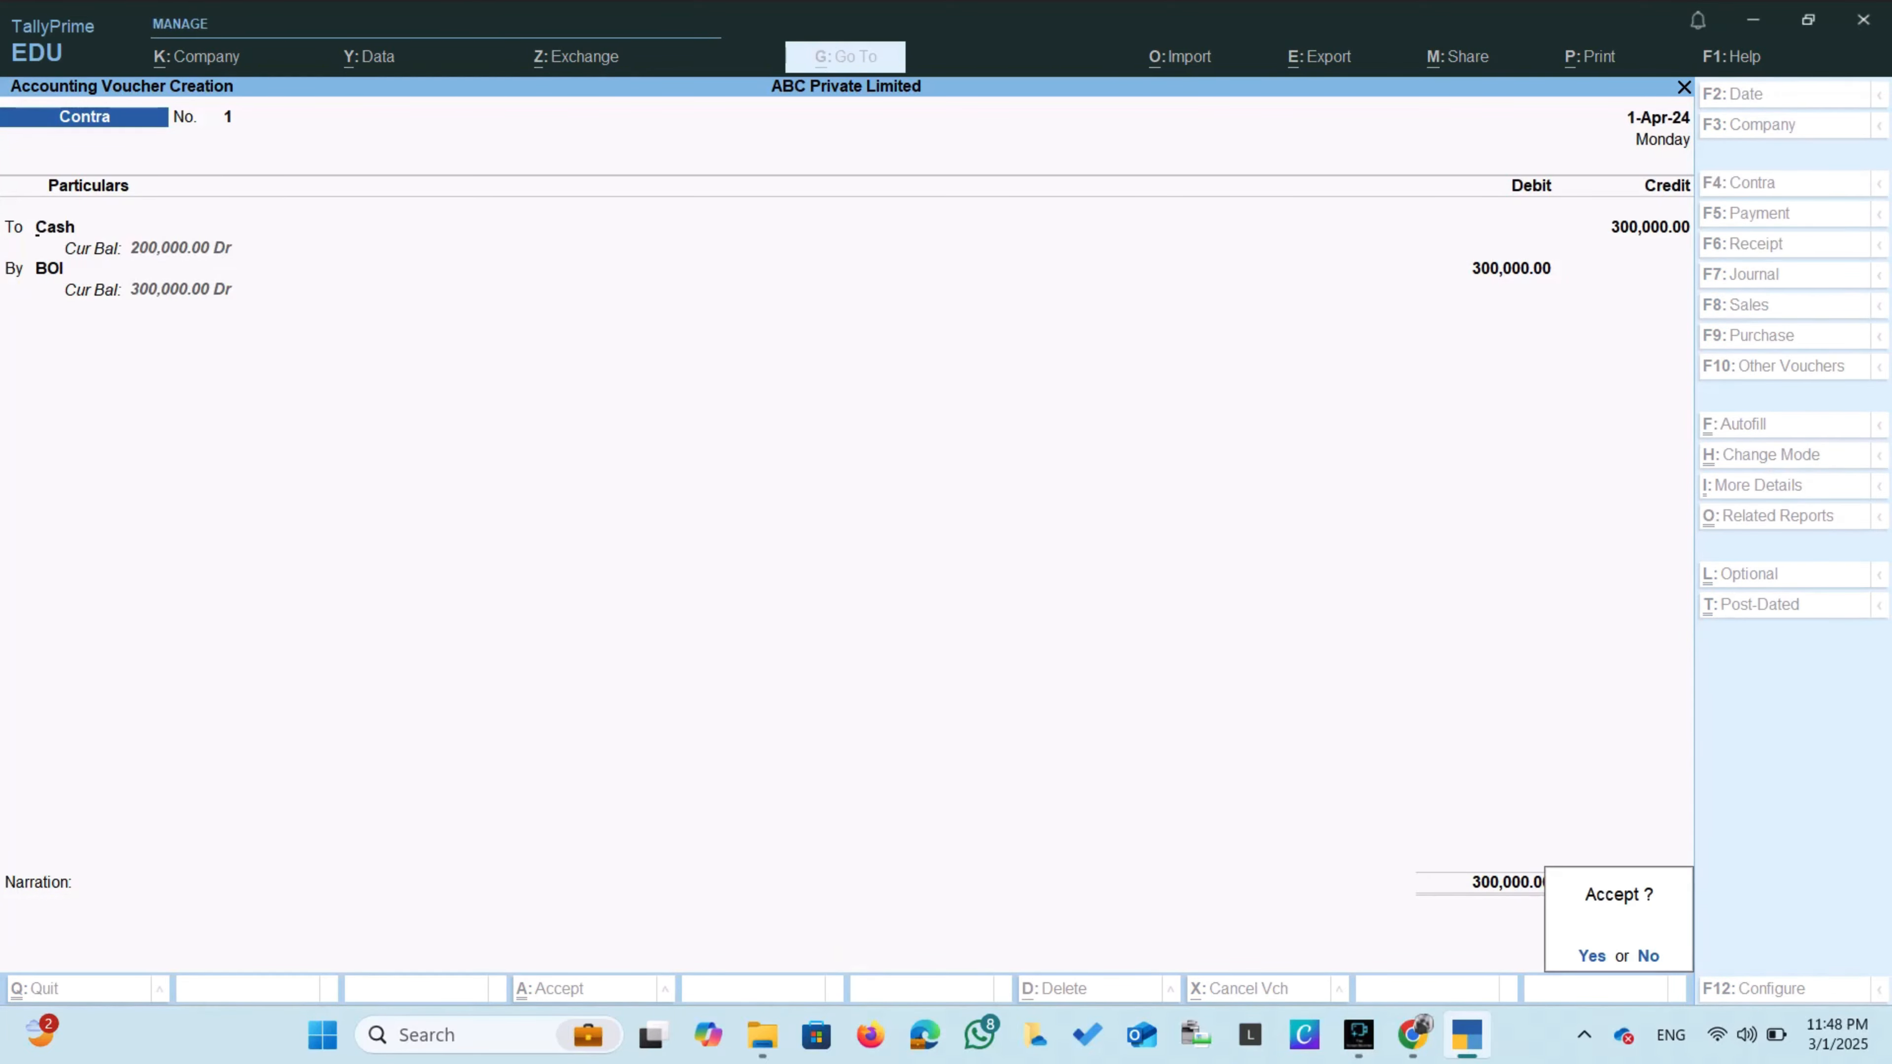
key(Return)
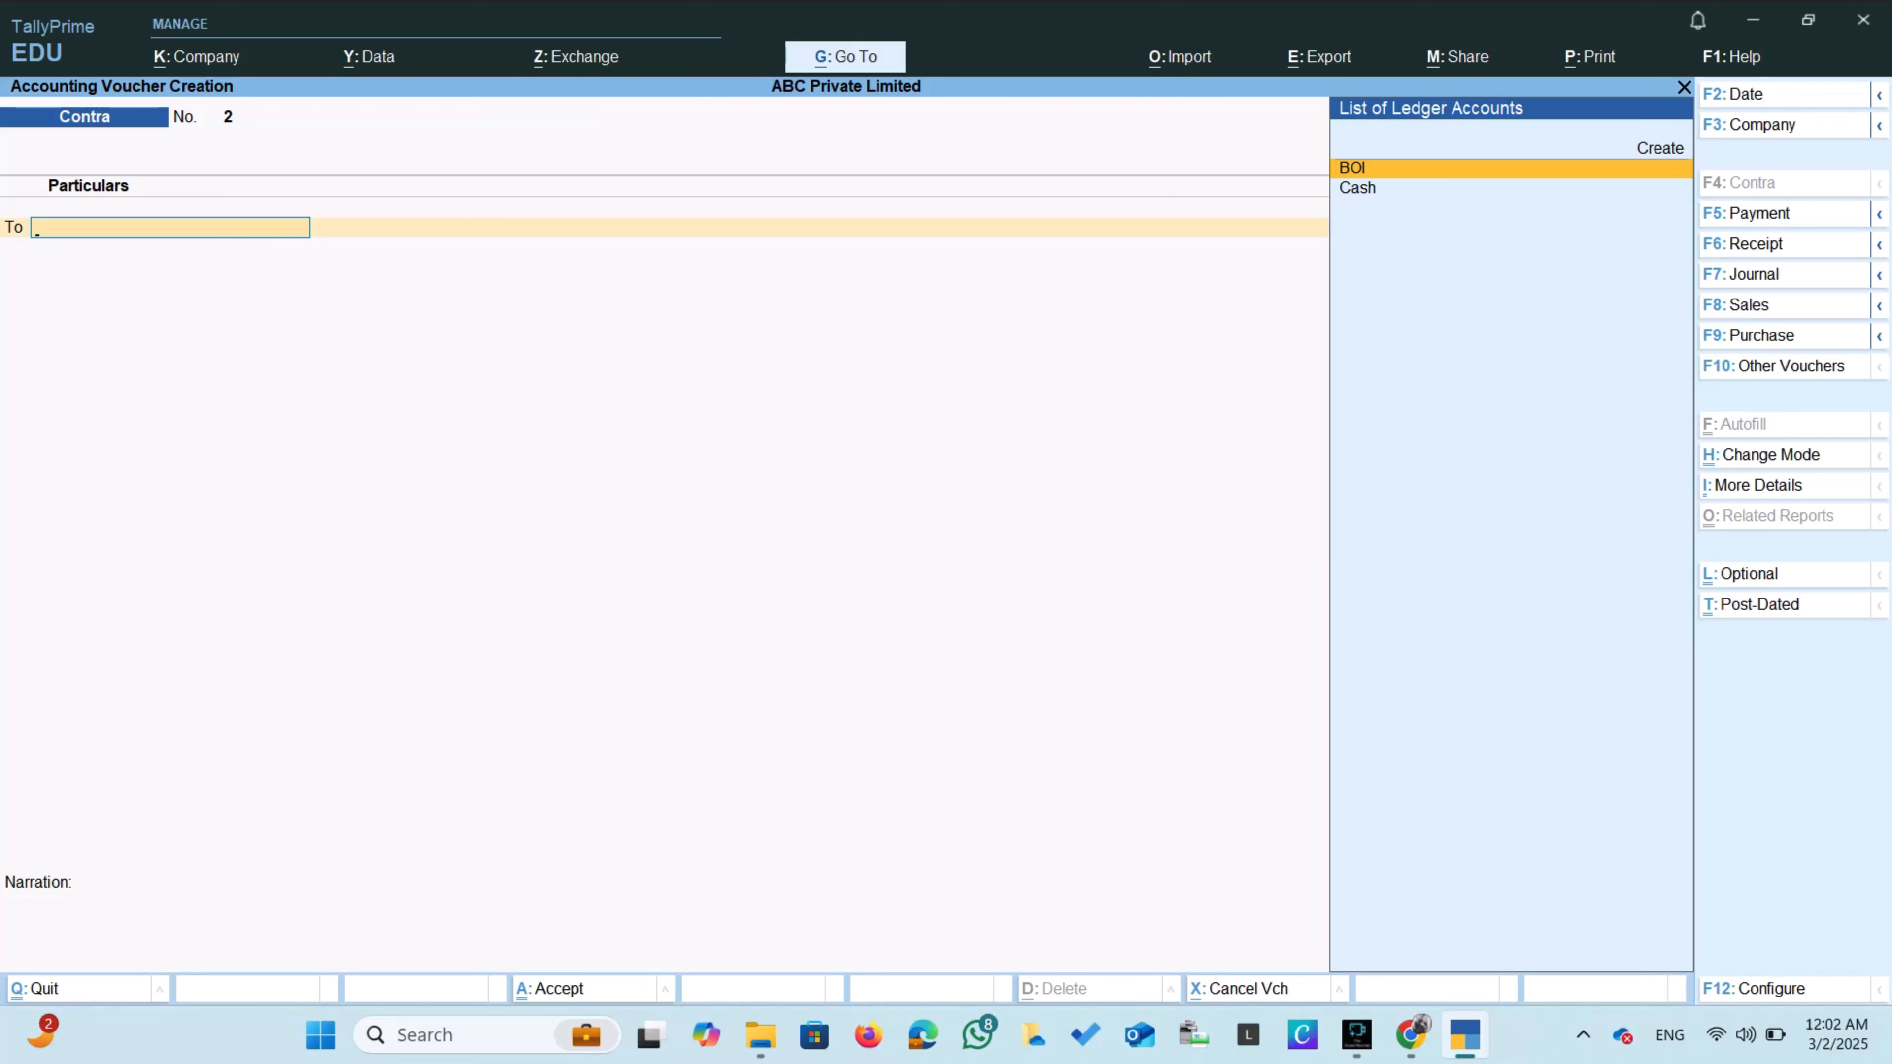
Begin a new ledger for the next contra voucher's credit line, named SBI and grouped under Bank Accounts.
key(Up)
key(Return)
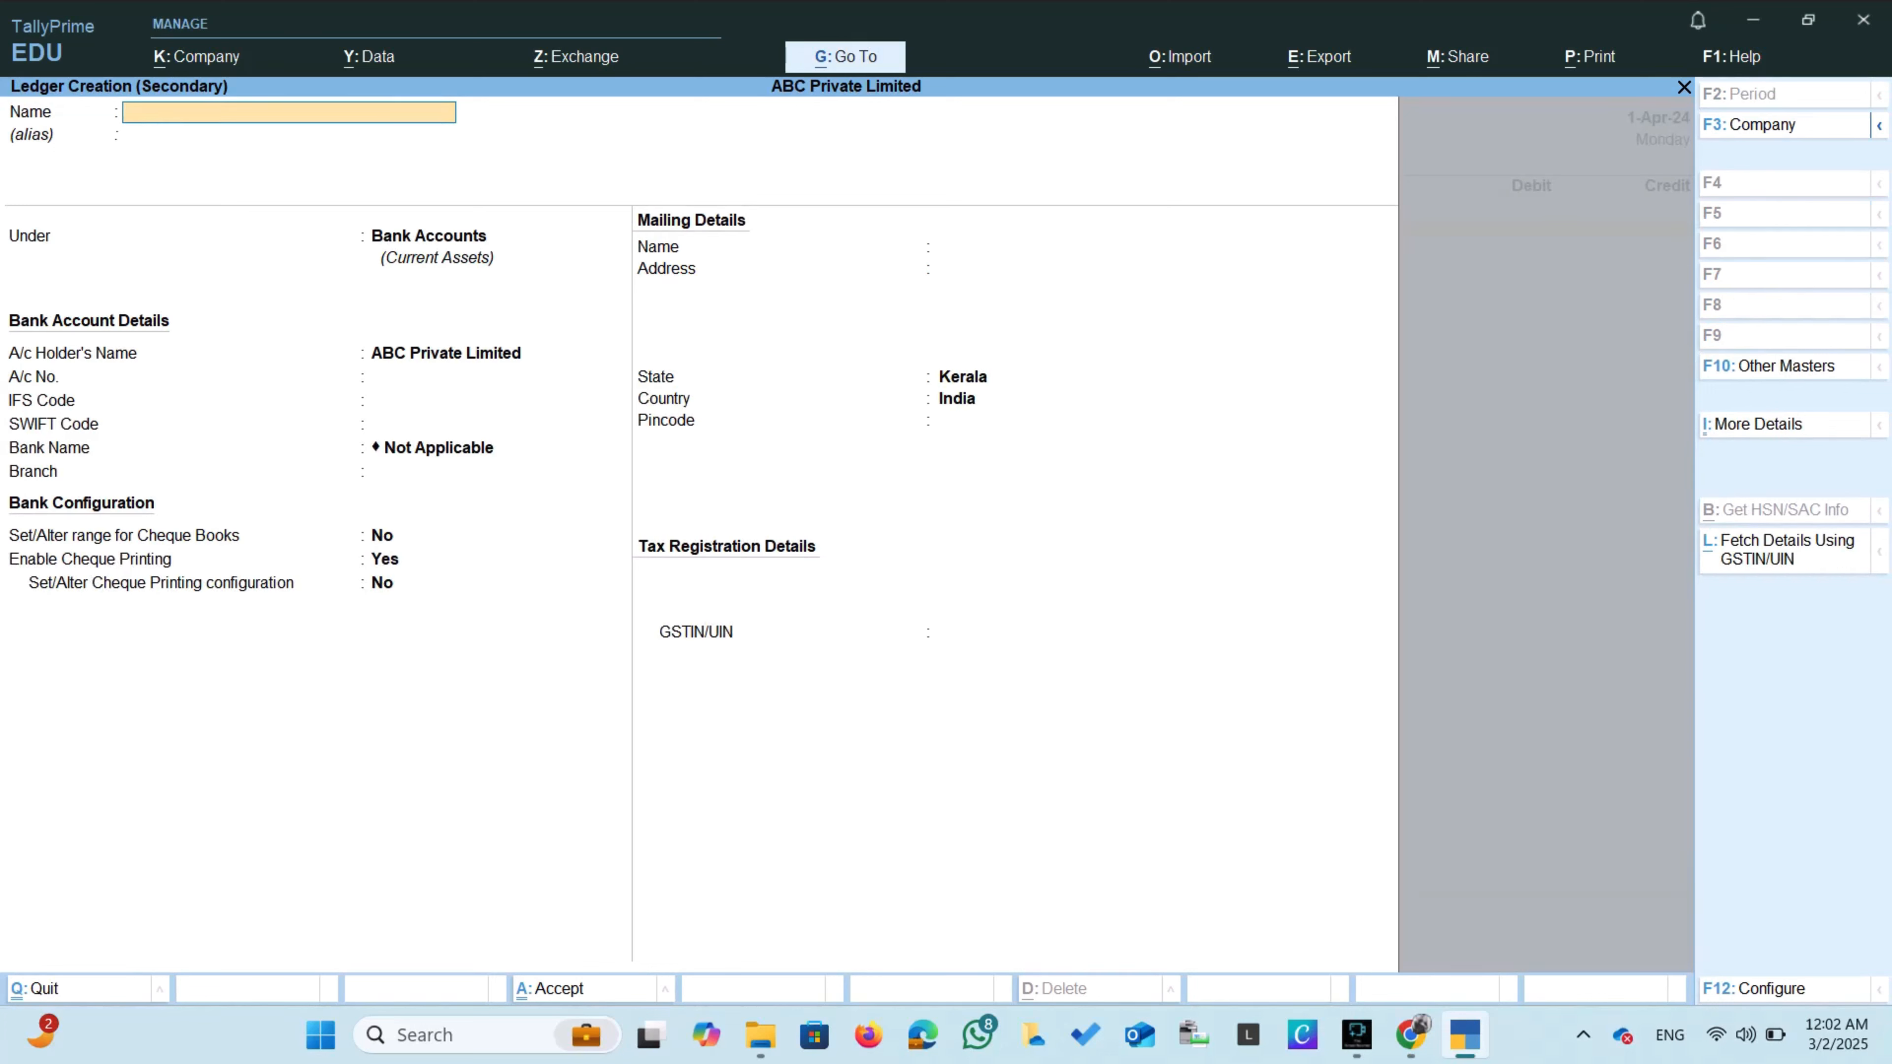
text(SBI)
key(Return)
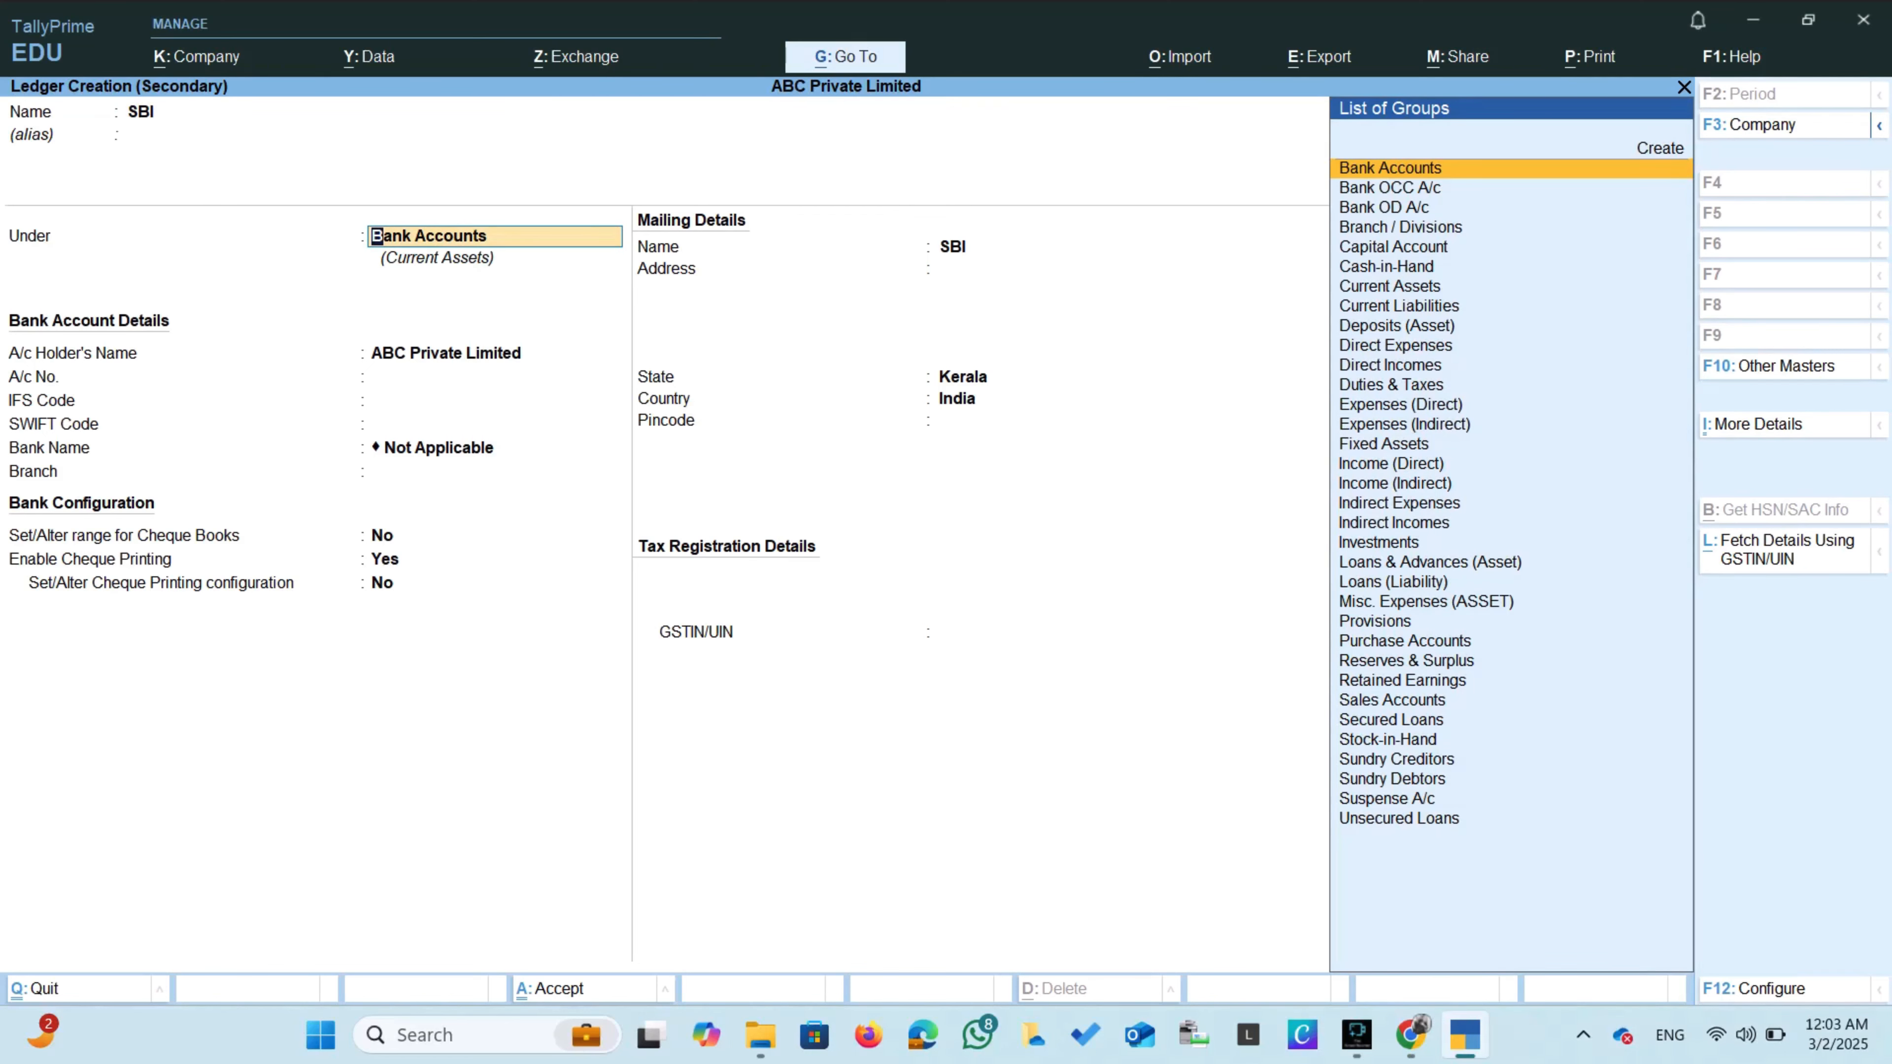
key(Return)
Keep the default bank, cheque, mailing and tax details of the SBI ledger, leave the GSTIN blank, and save it.
key(Return)
key(Return)
key(Return)
key(Return)
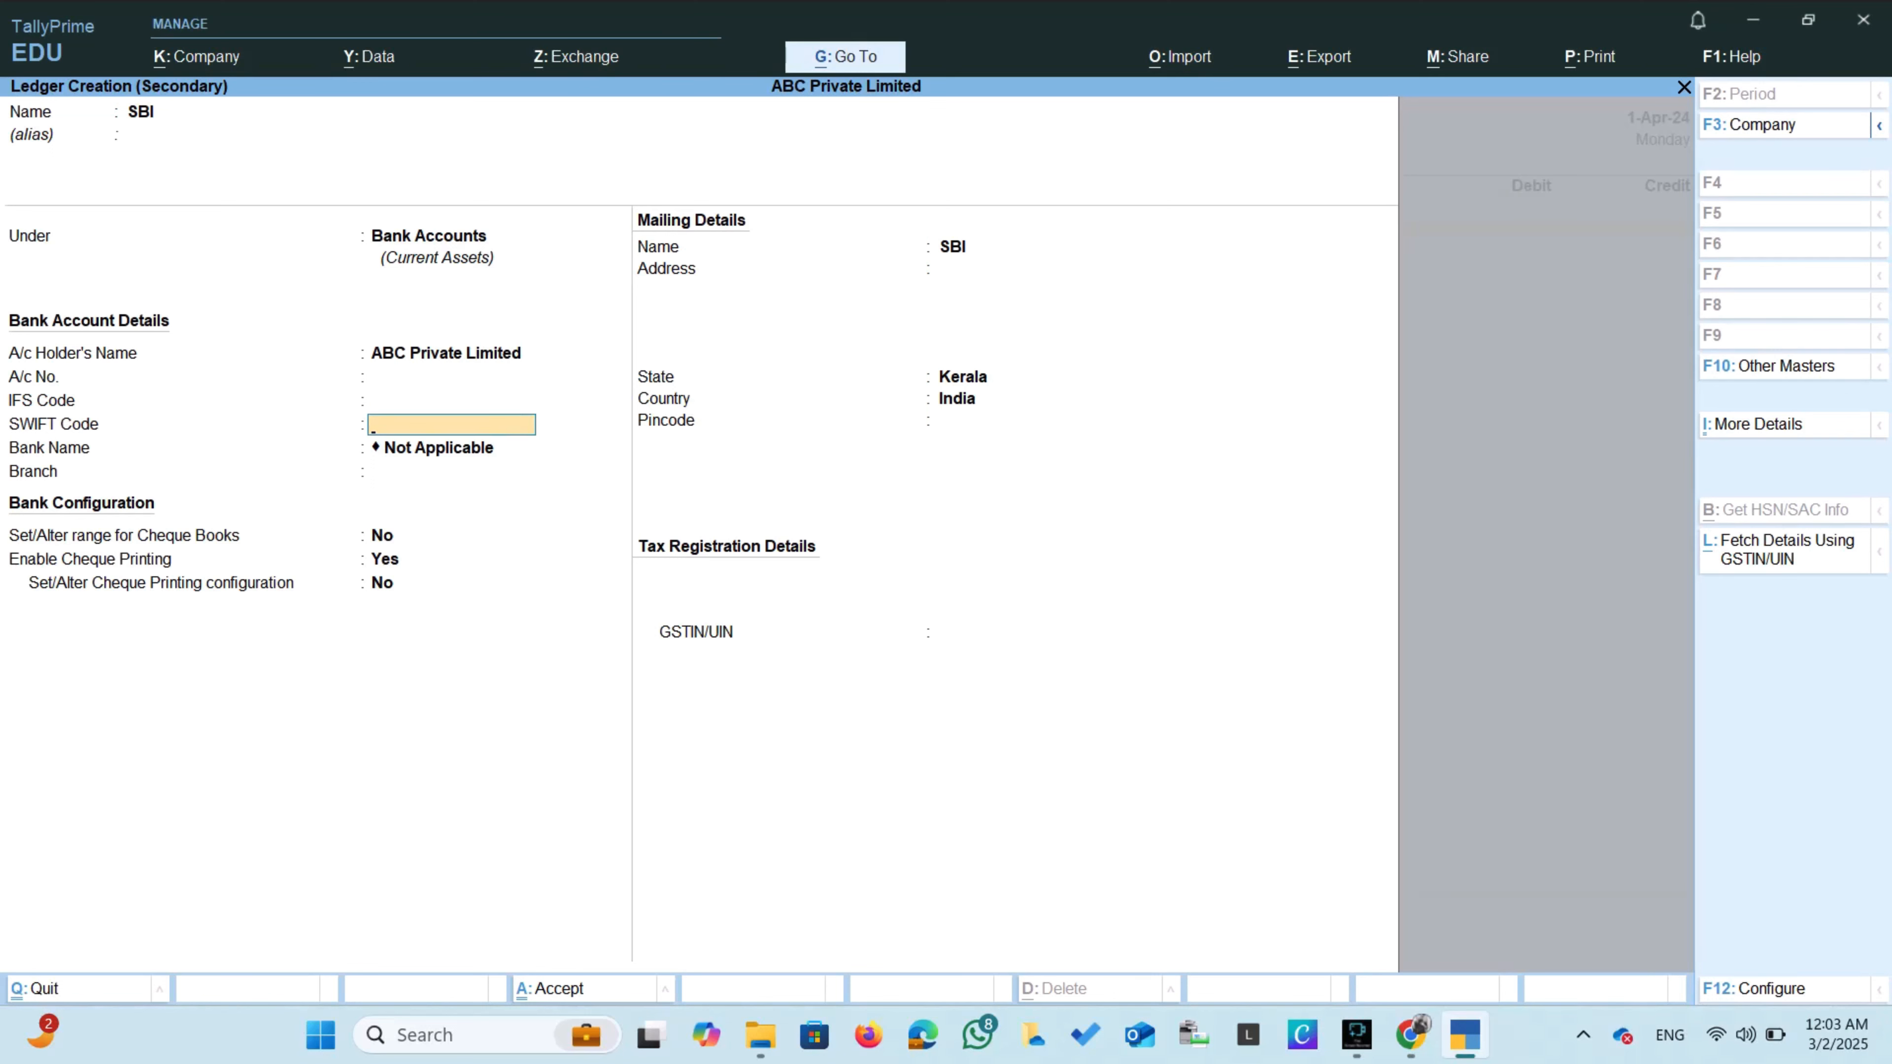
key(Return)
key(Return)
key(Return)
key(Return)
key(Return)
key(Return)
key(Return)
key(Return)
key(Return)
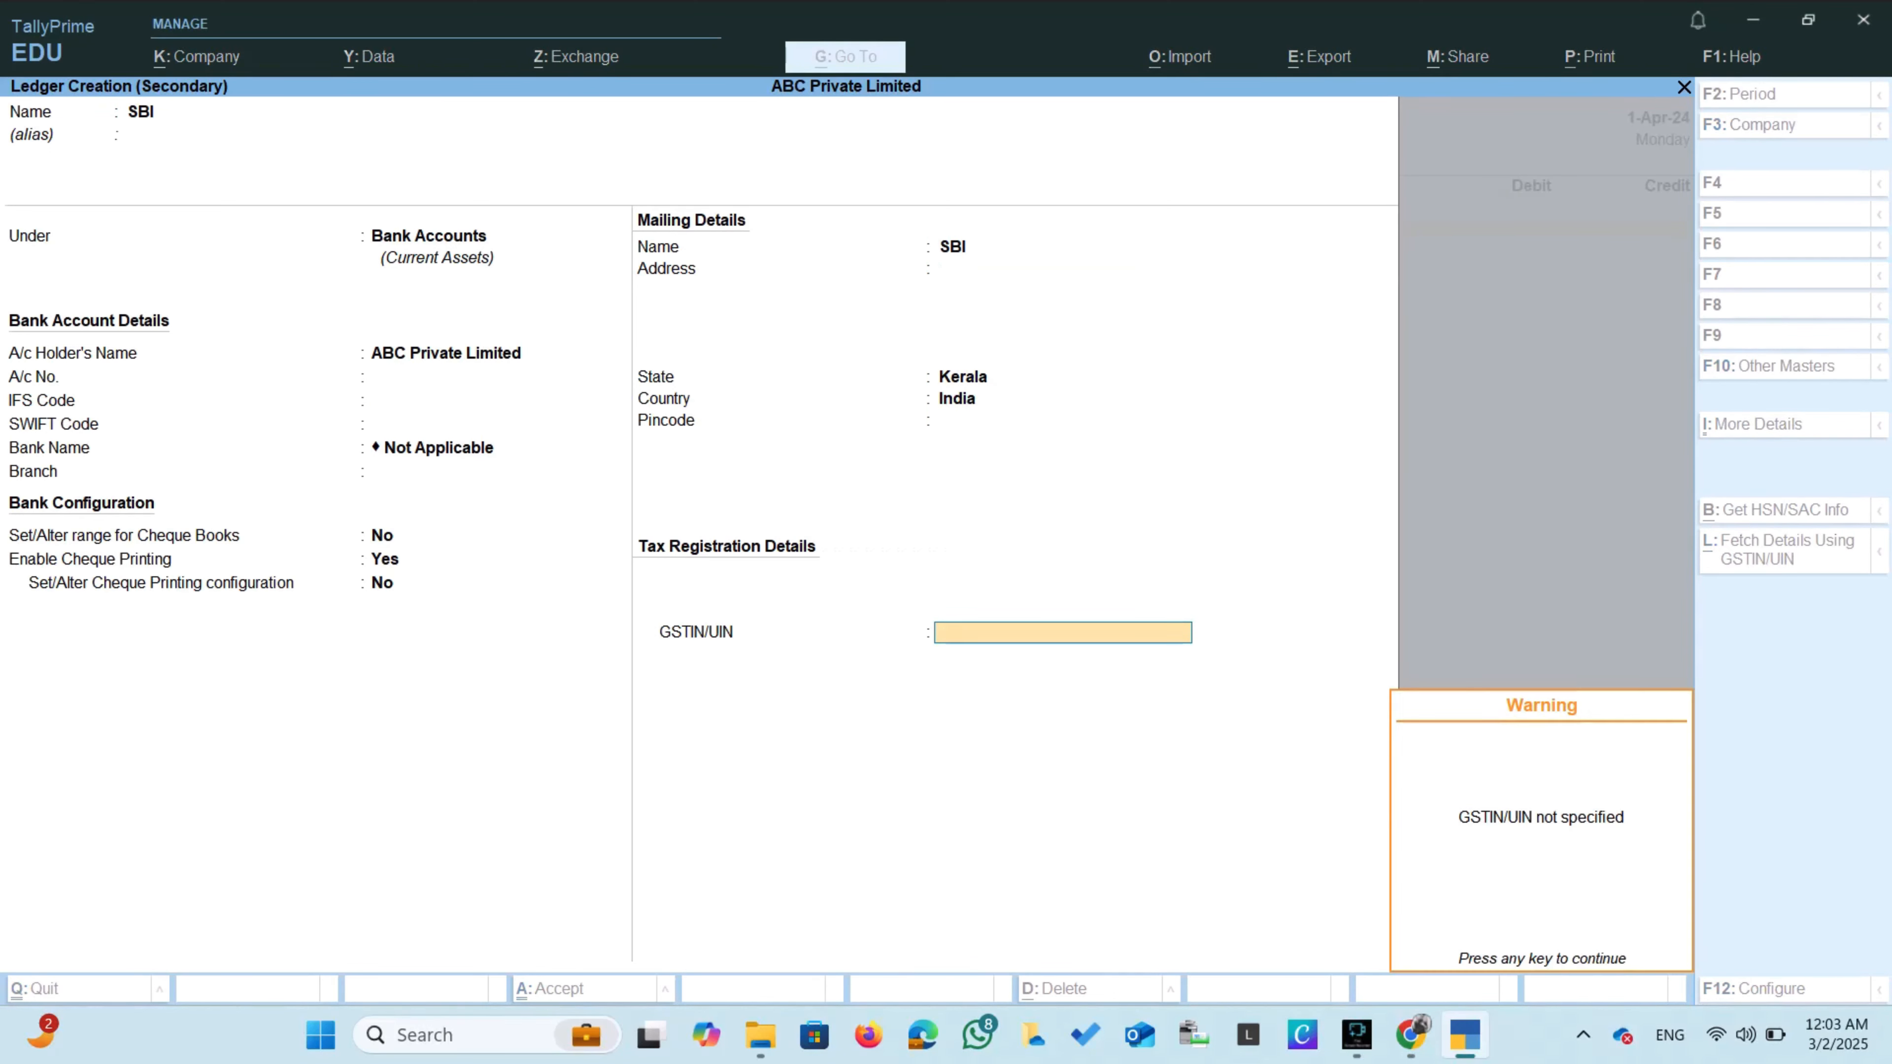
key(Return)
key(Return)
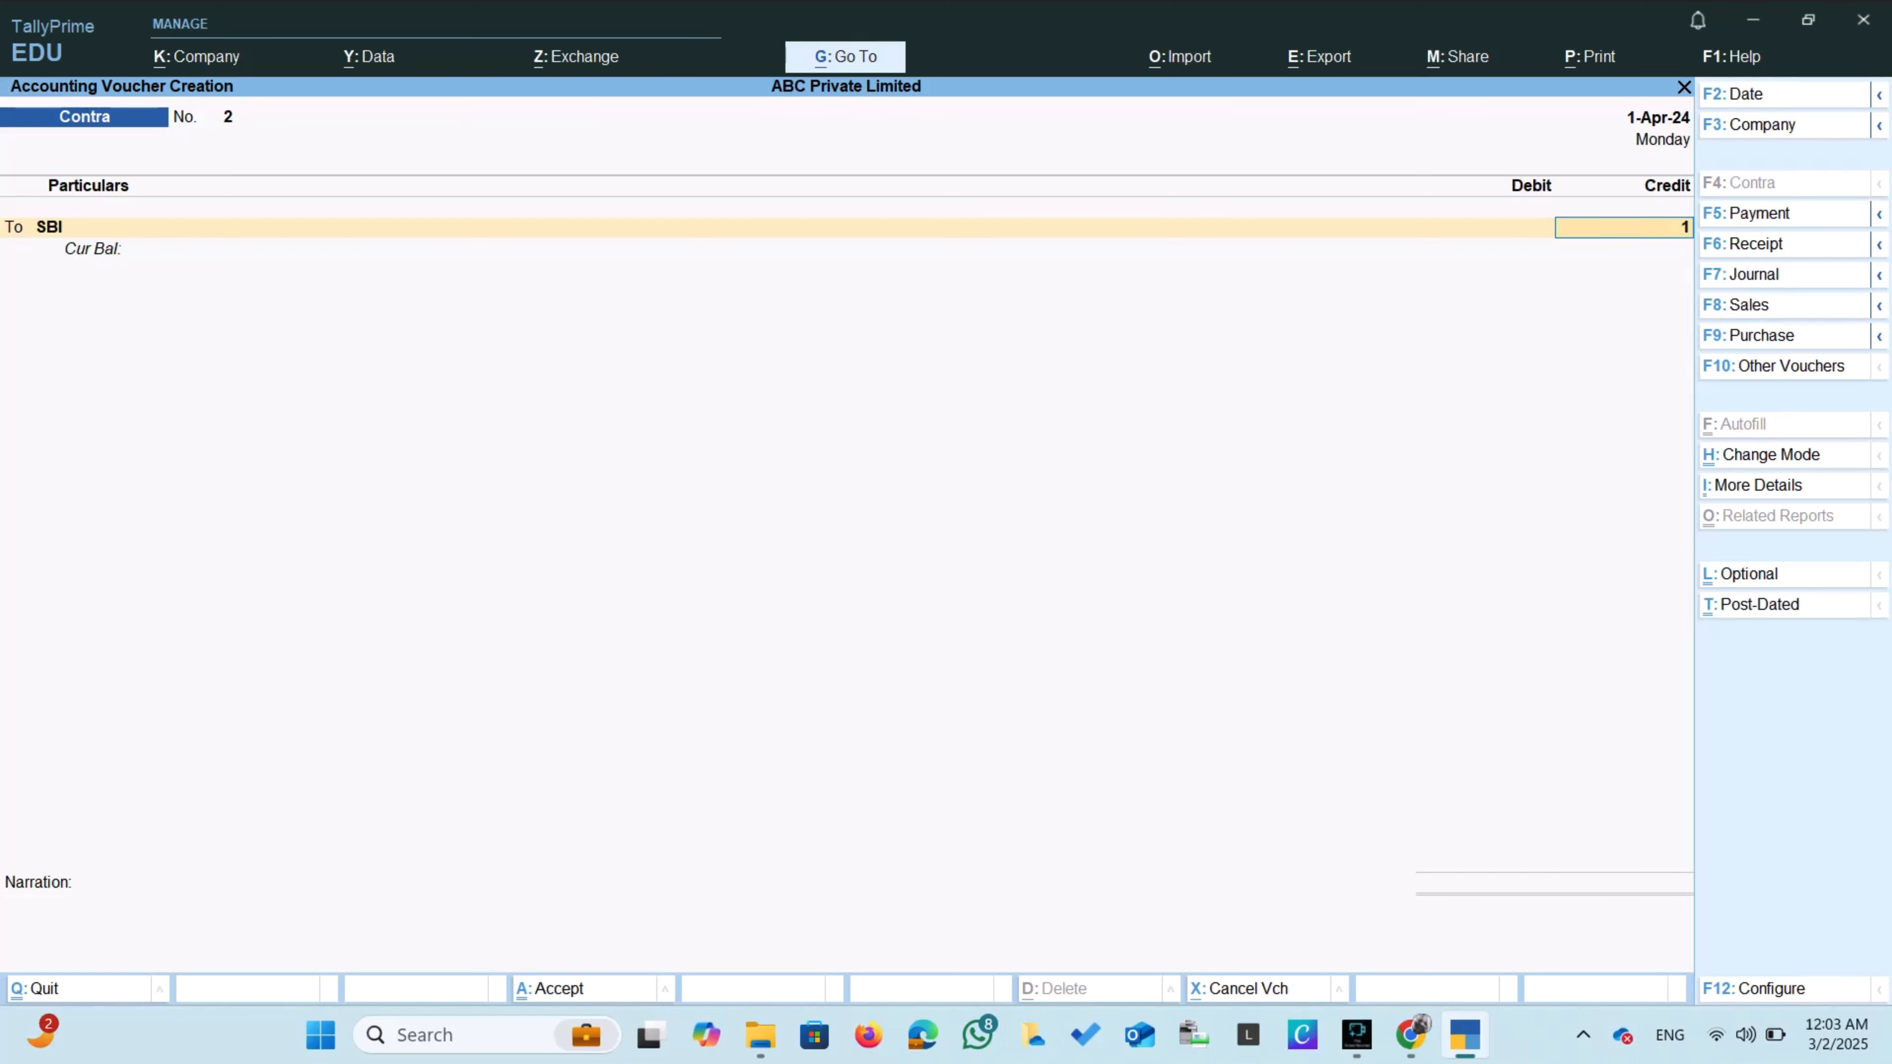
Credit SBI with 100,000 in the contra voucher and accept the default bank allocation.
text(100000)
key(Return)
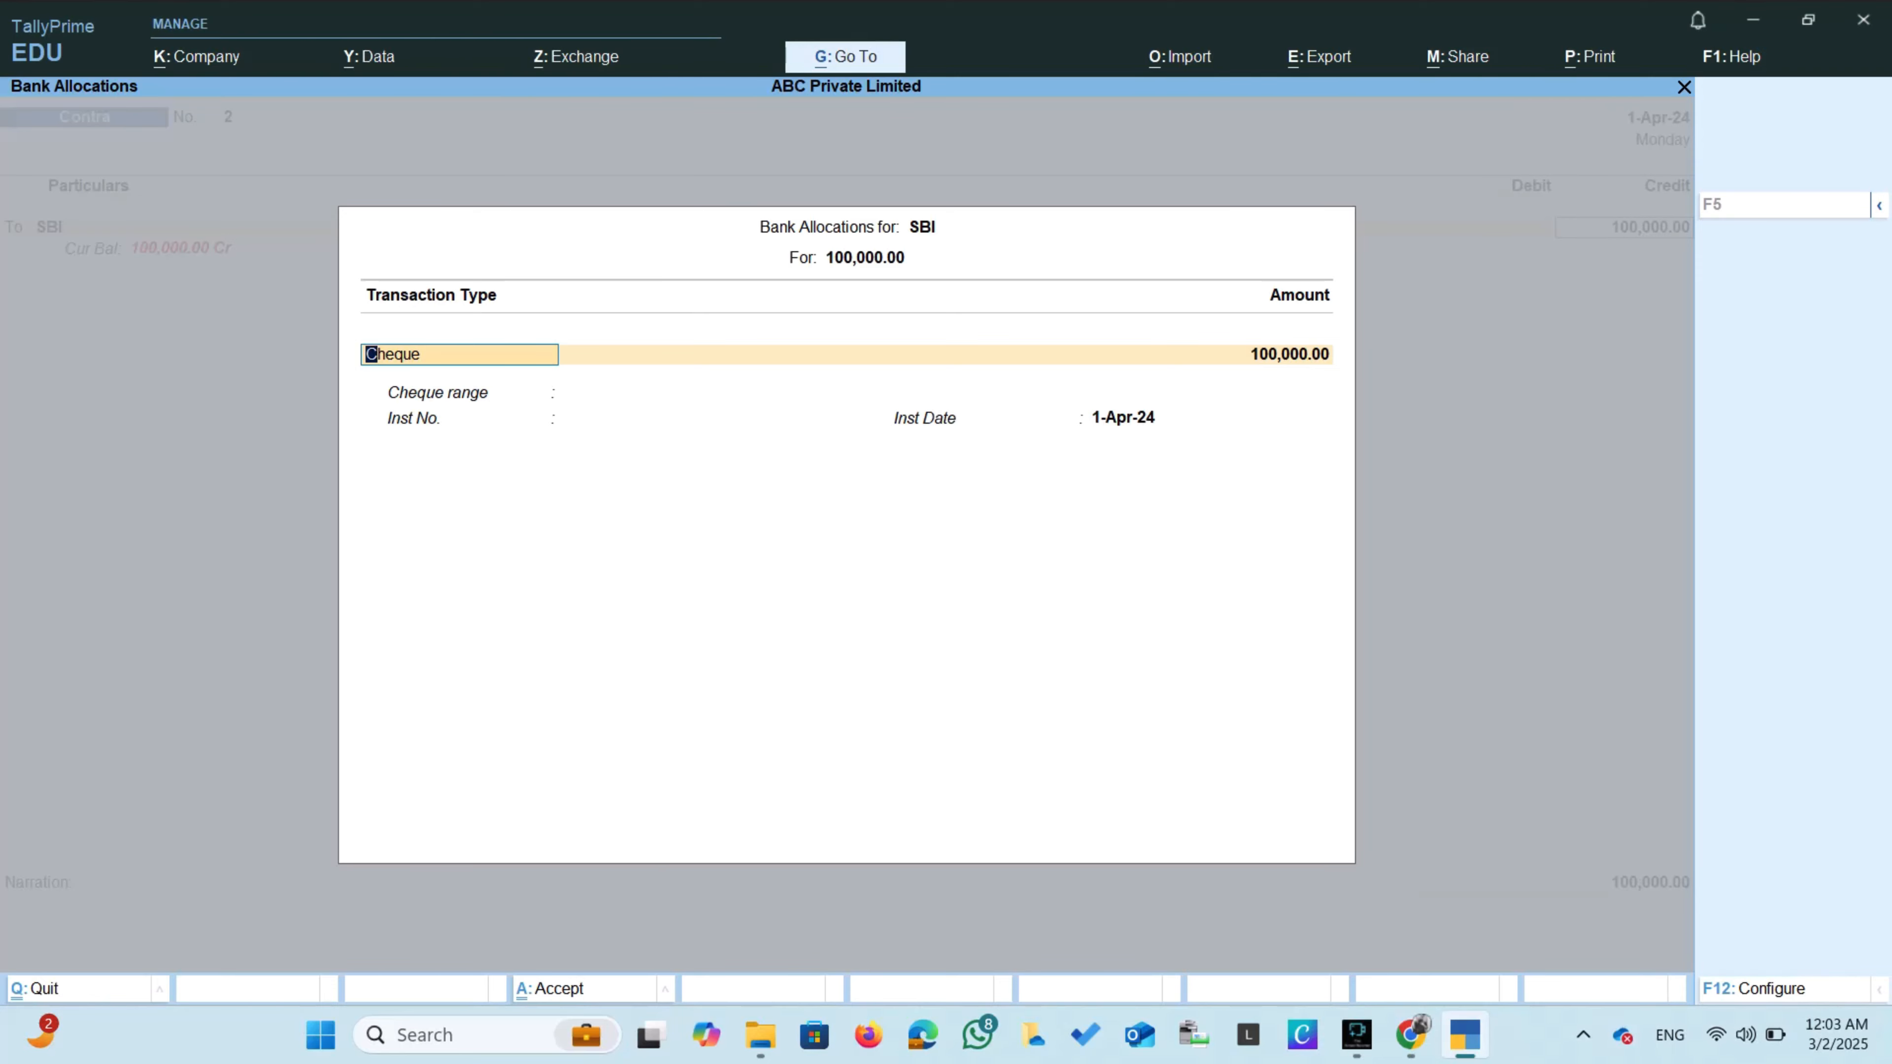
key(ctrl+a)
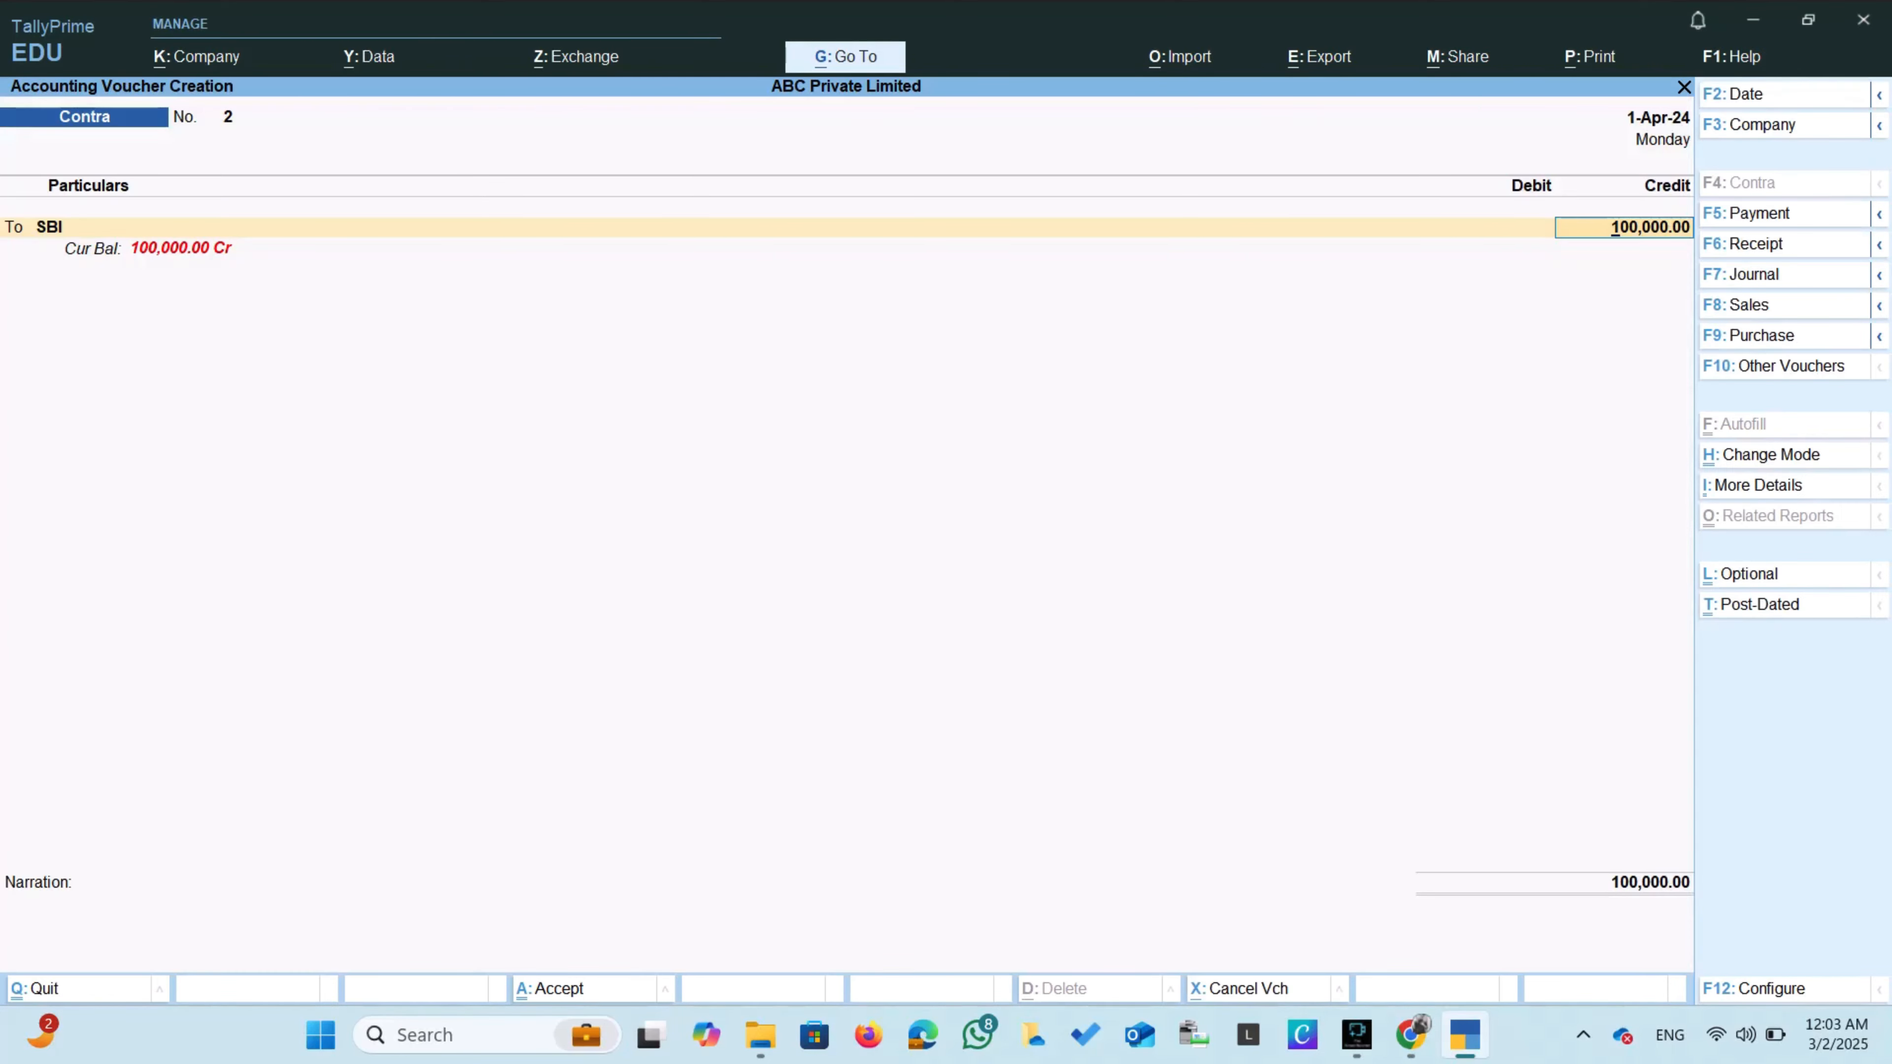
Reopen the SBI bank allocation and change its transaction type to e-Fund Transfer from the full list of types.
key(Return)
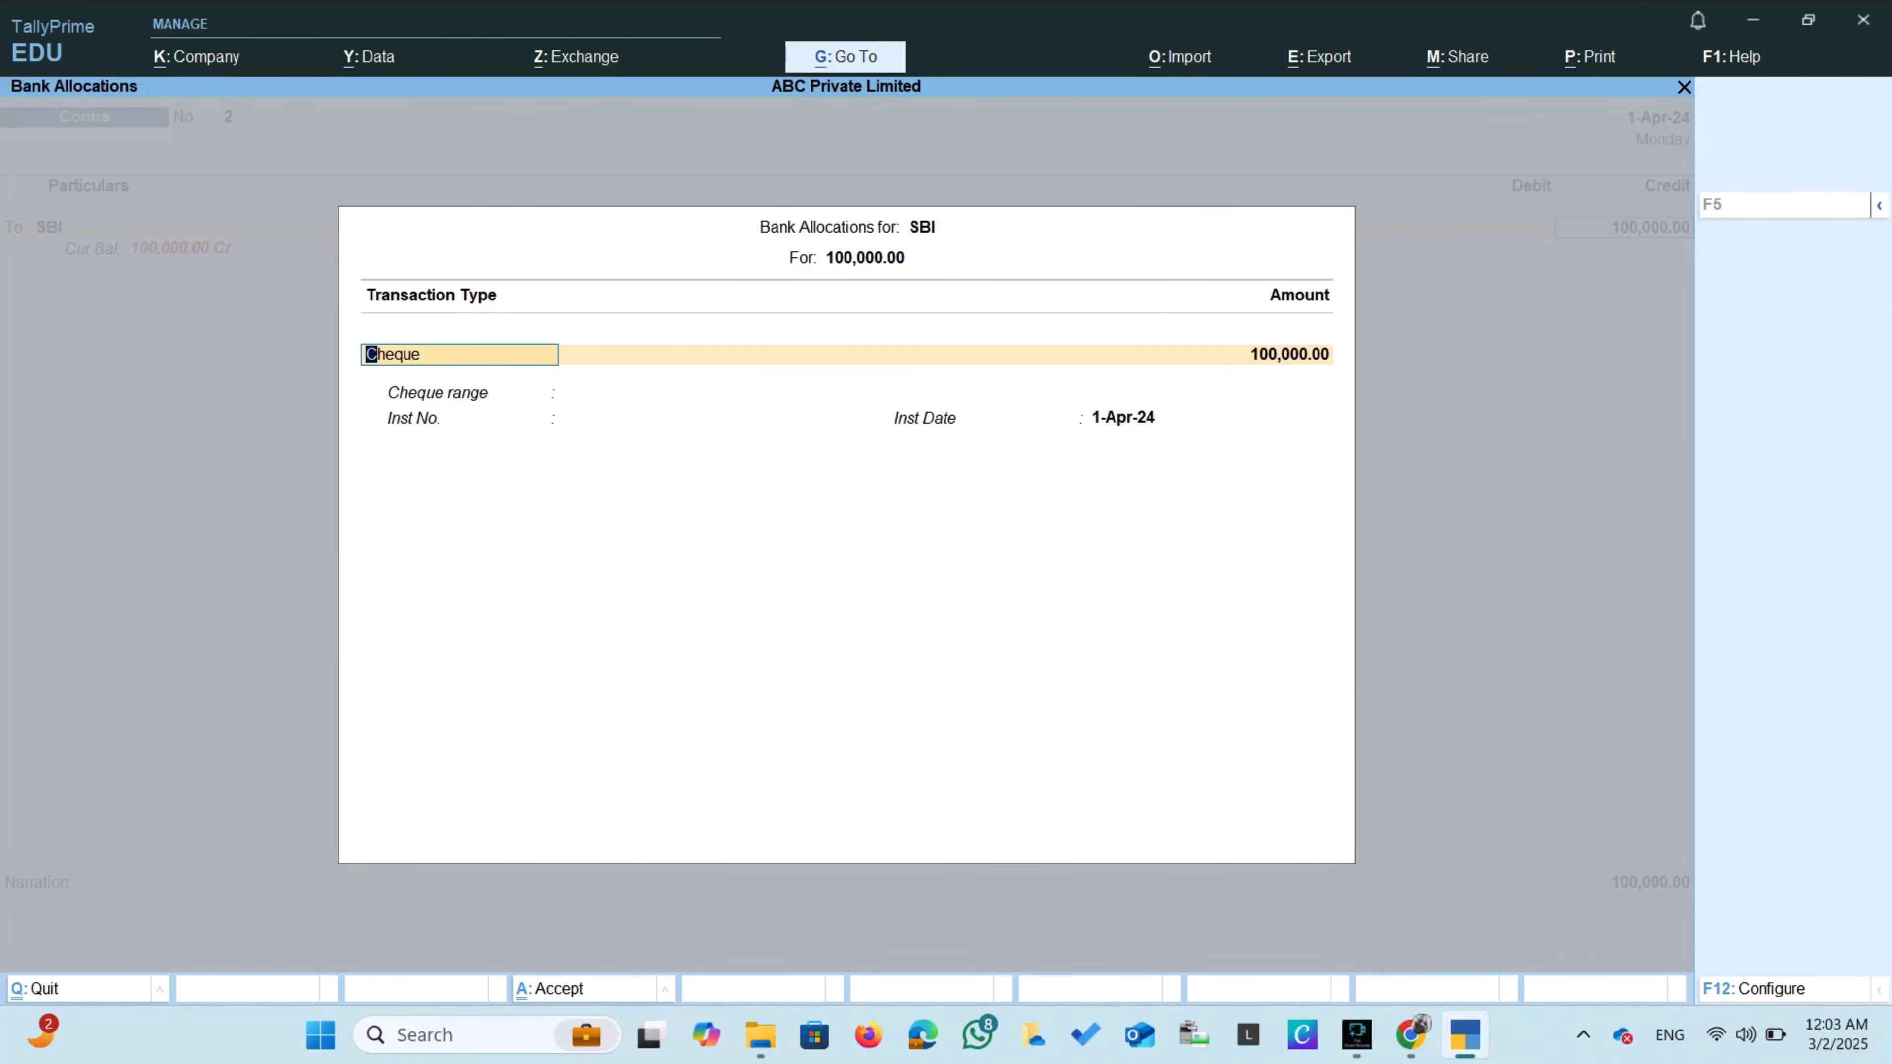
text(ch)
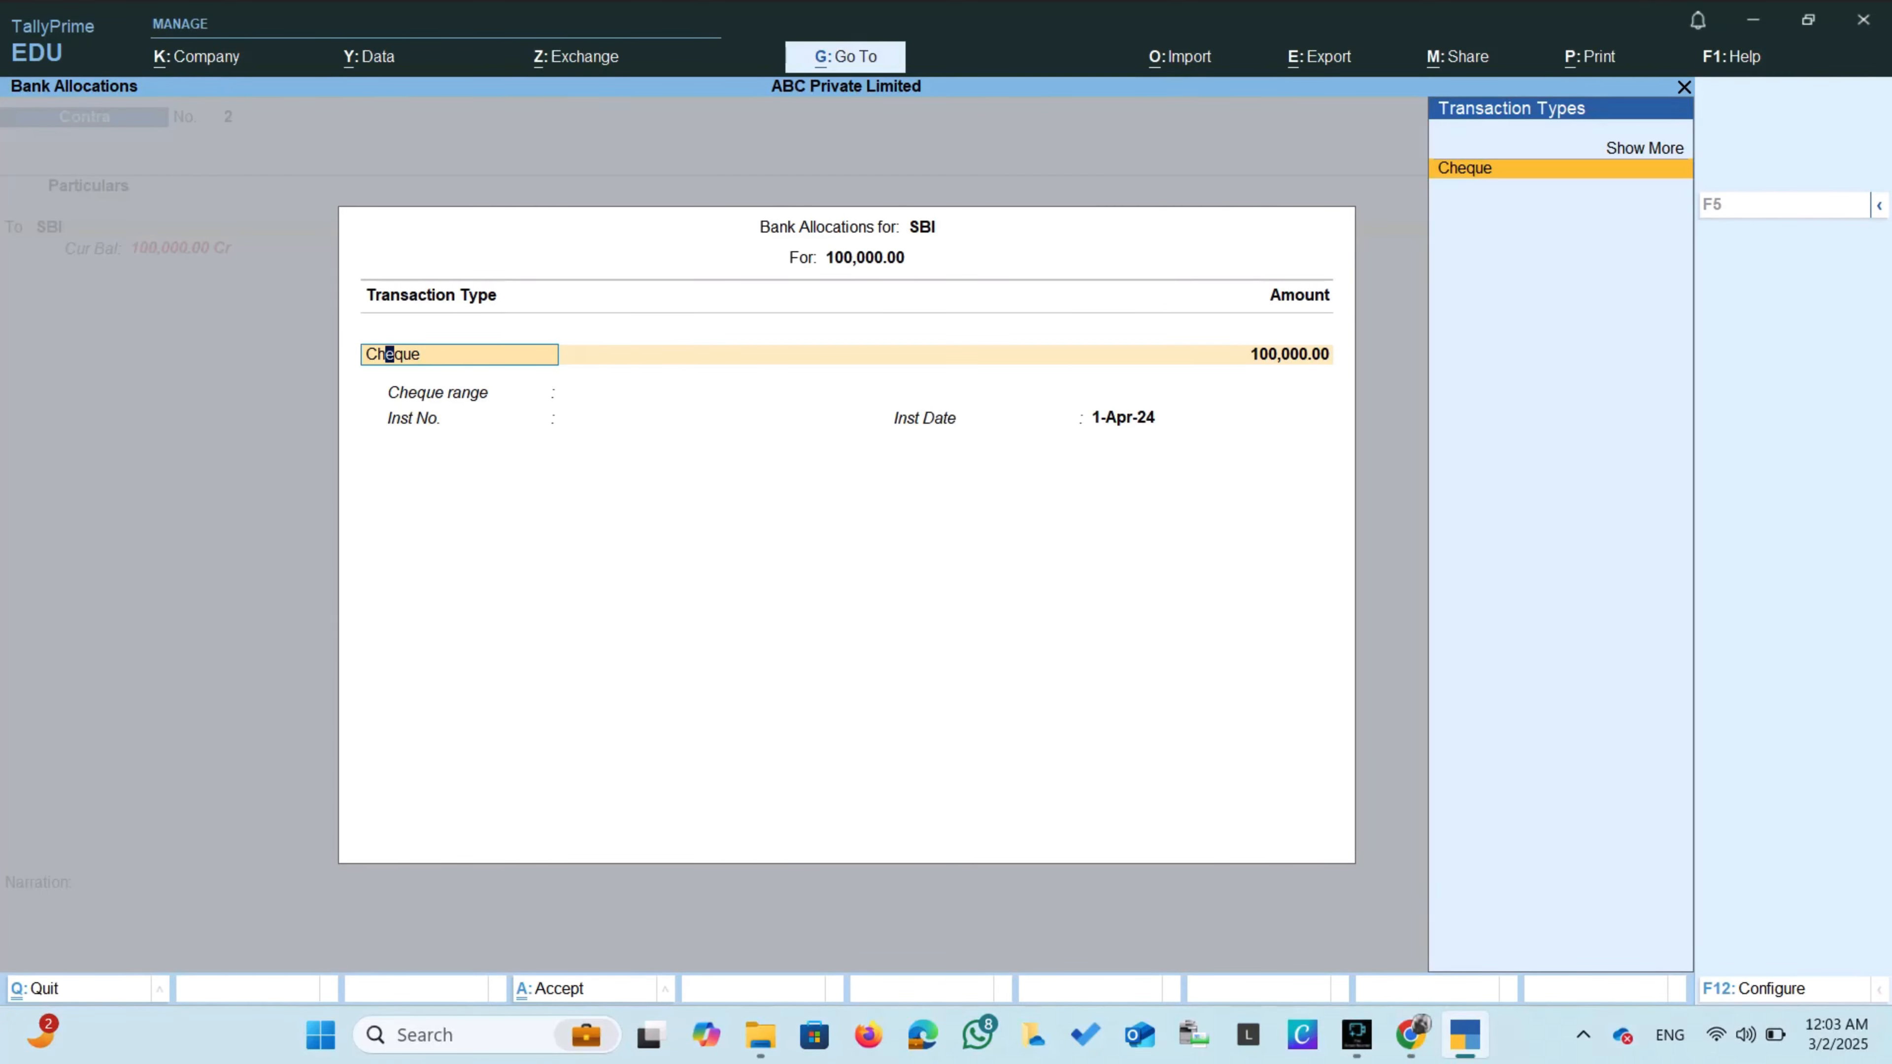
key(Up)
key(Return)
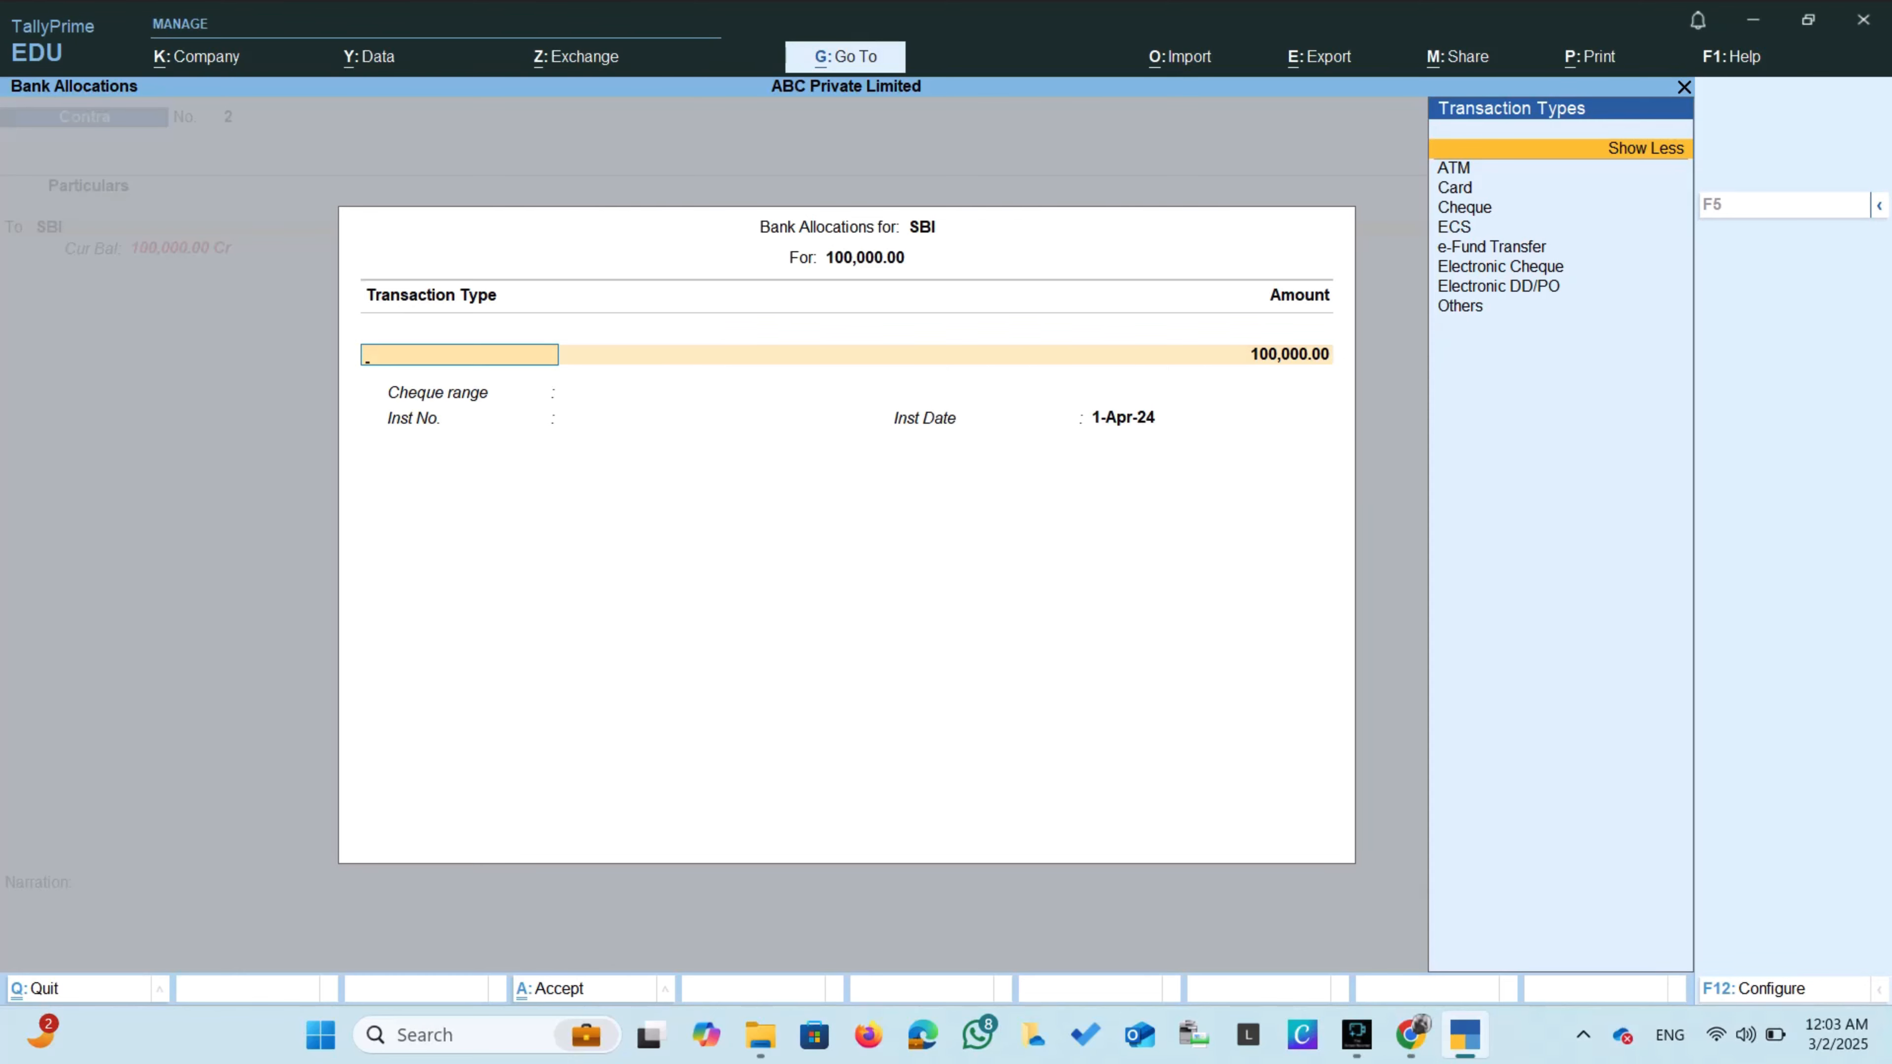
key(Down)
key(Down)
key(Down)
key(Down)
key(Down)
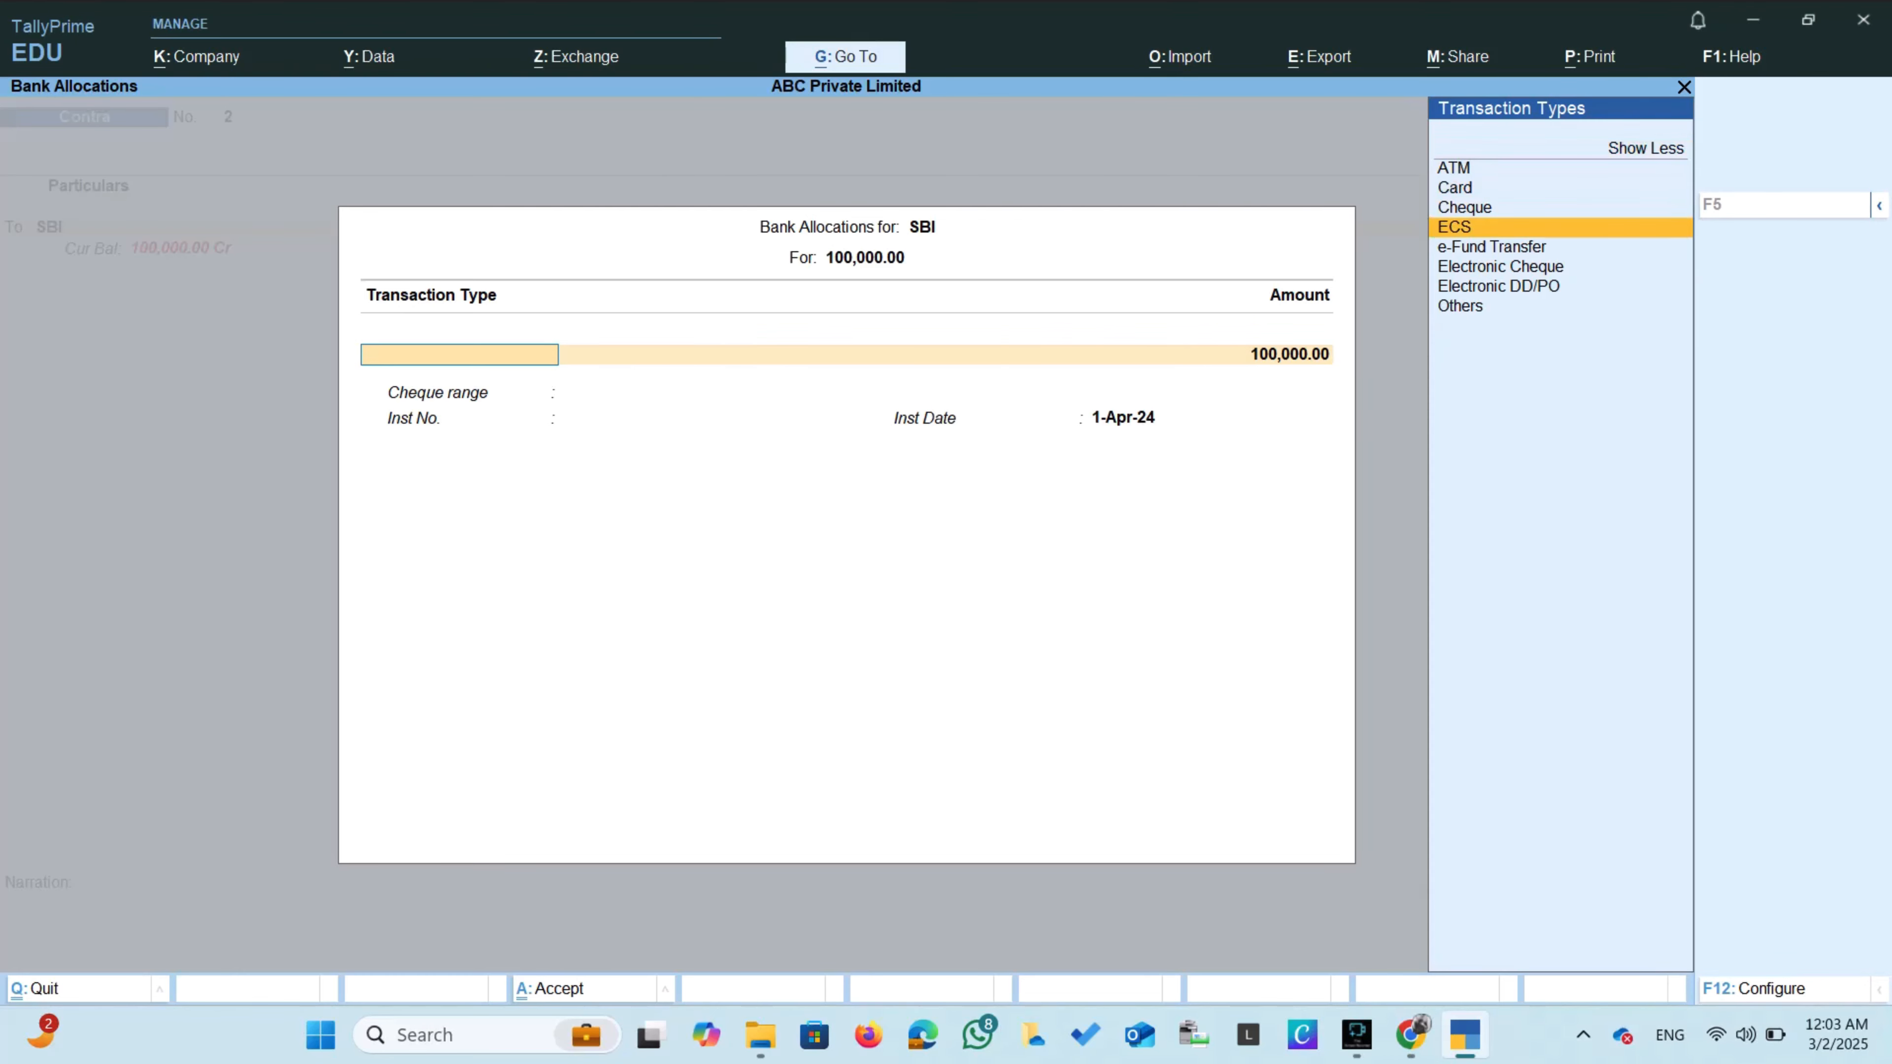
key(Return)
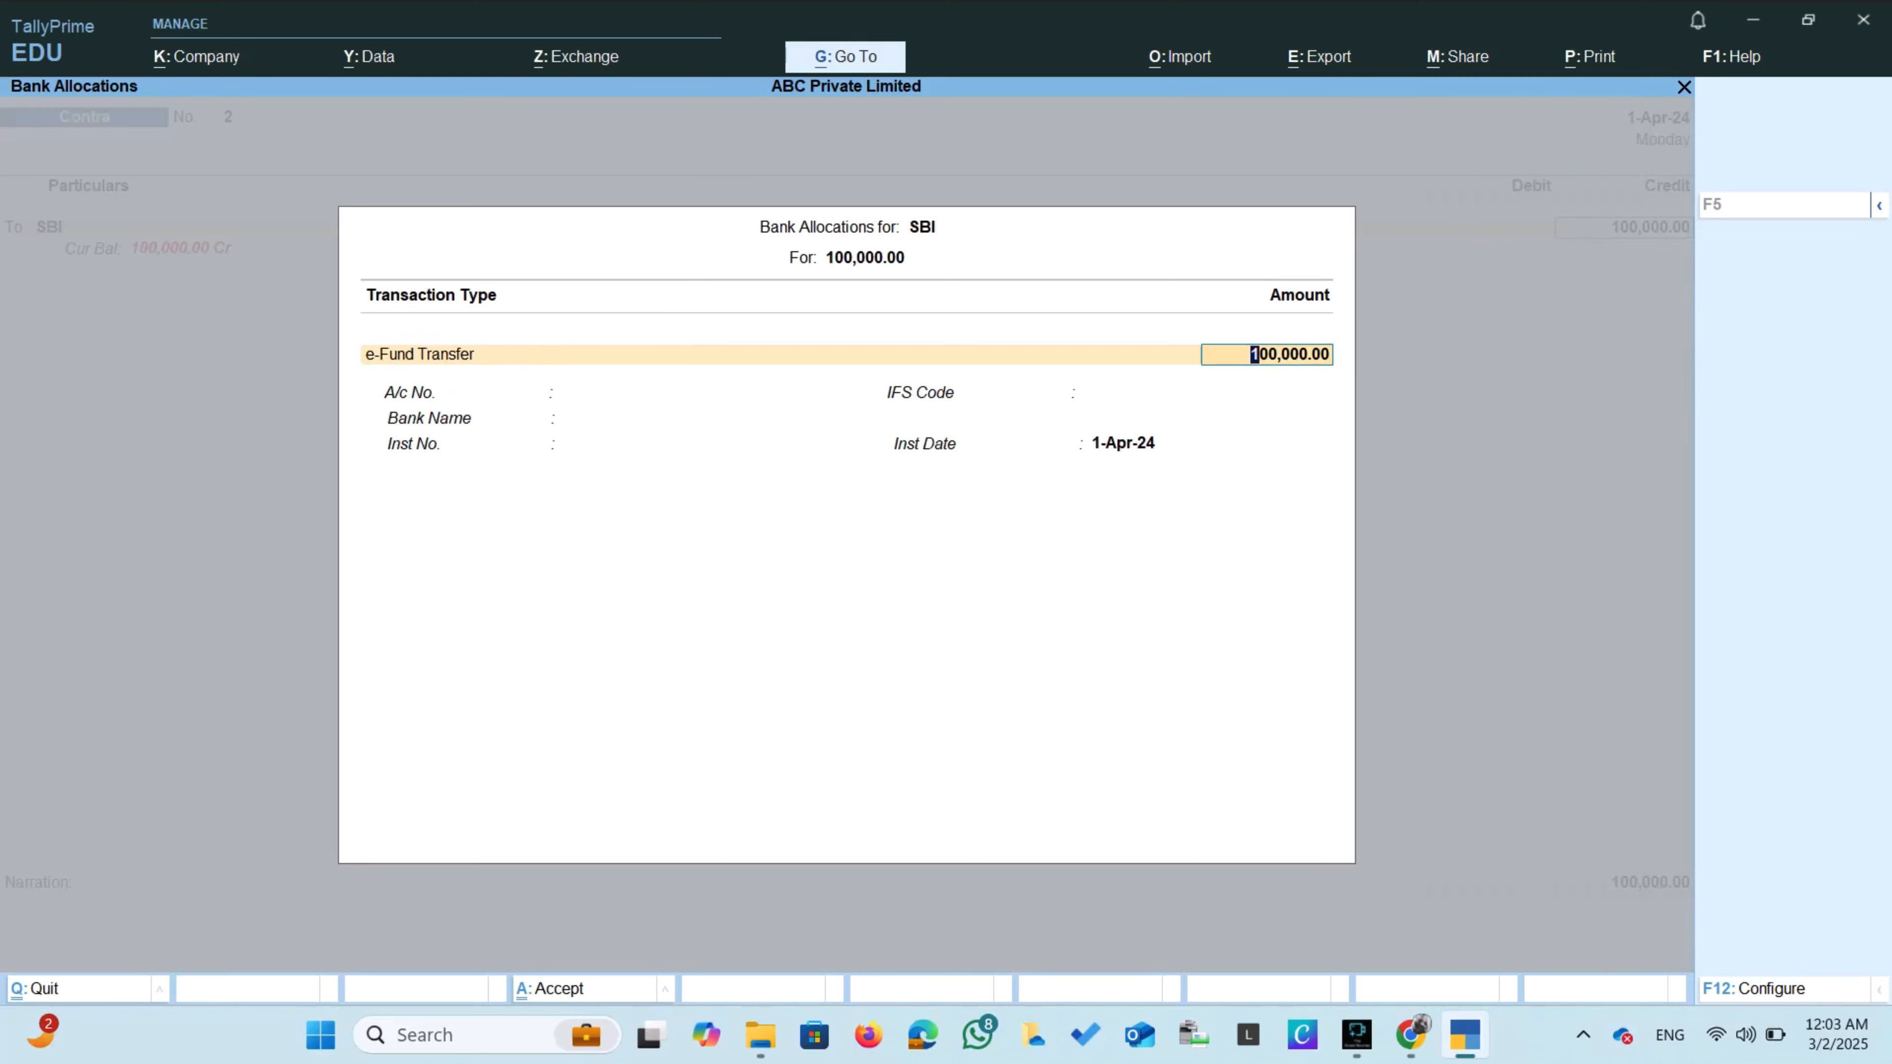
Leave SBI's transfer account, IFS code and instrument number blank, keep the bank Not Applicable, and set the instrument date to 2-4-2024.
key(Return)
key(Return)
key(Return)
key(Return)
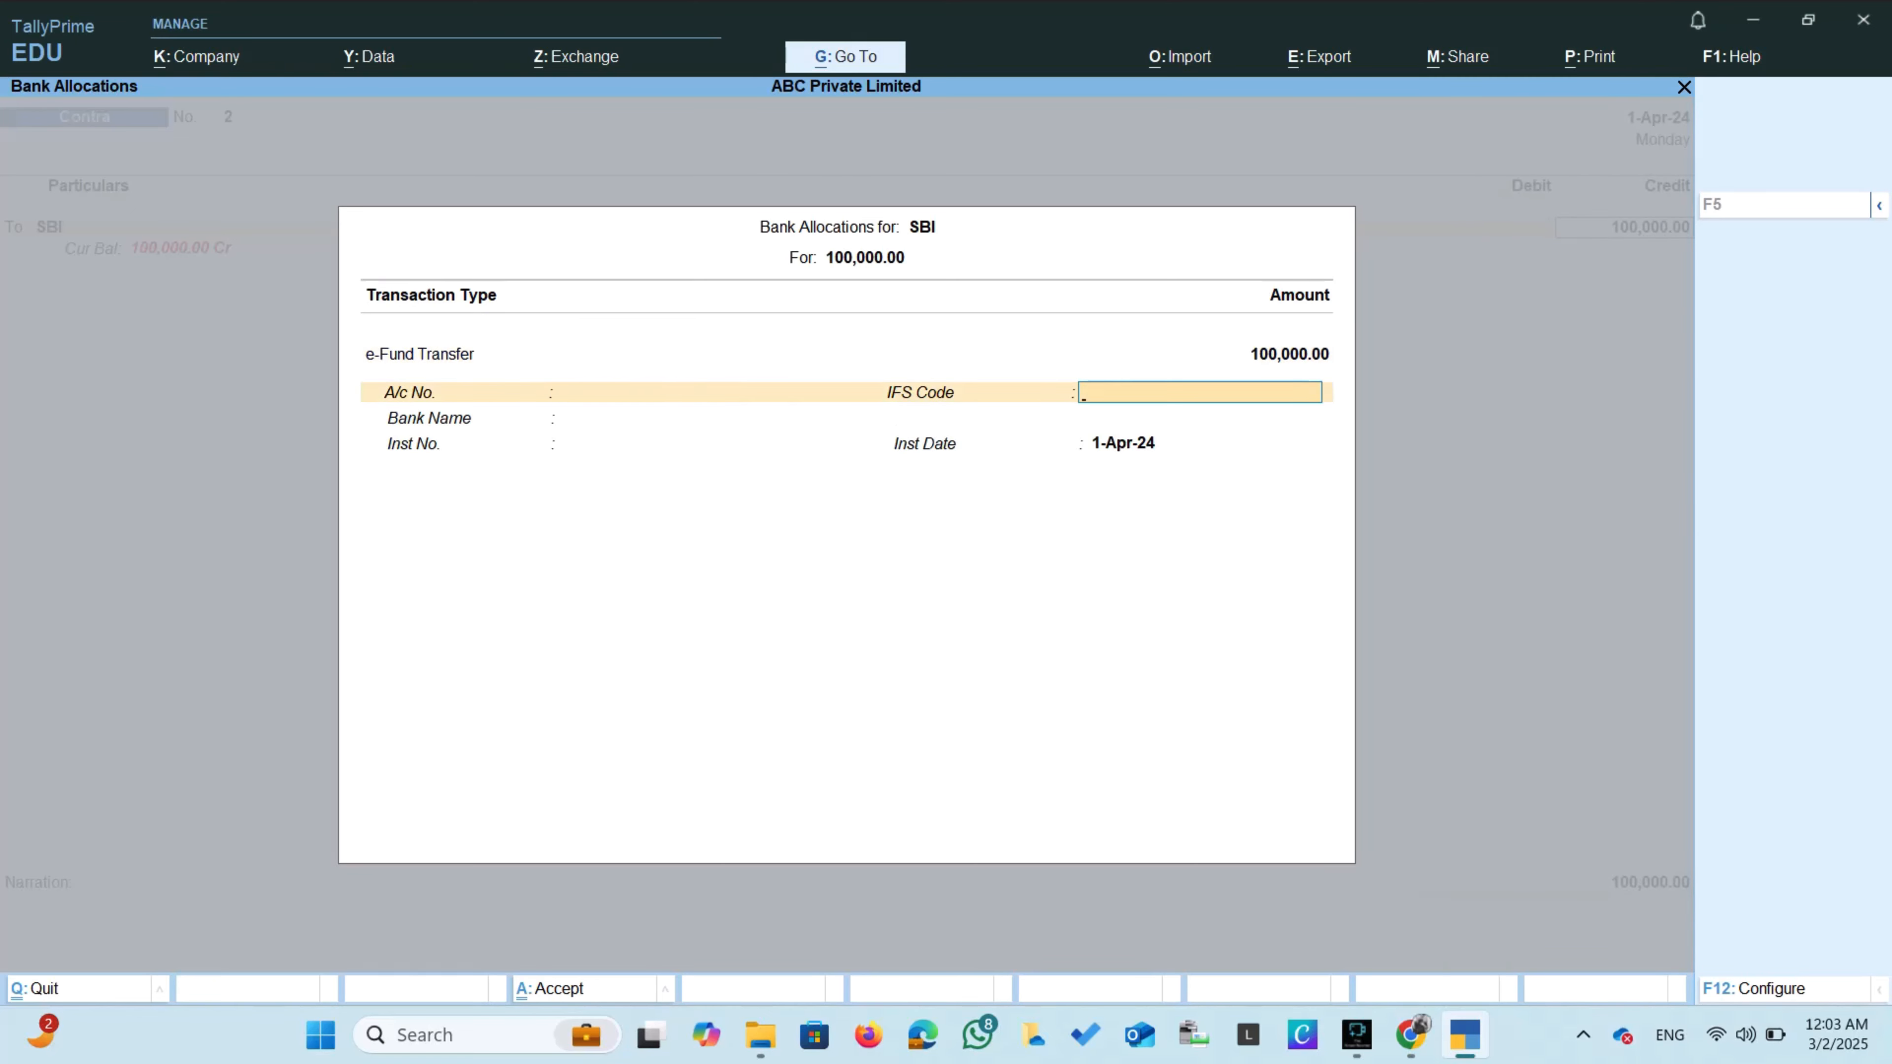
key(Return)
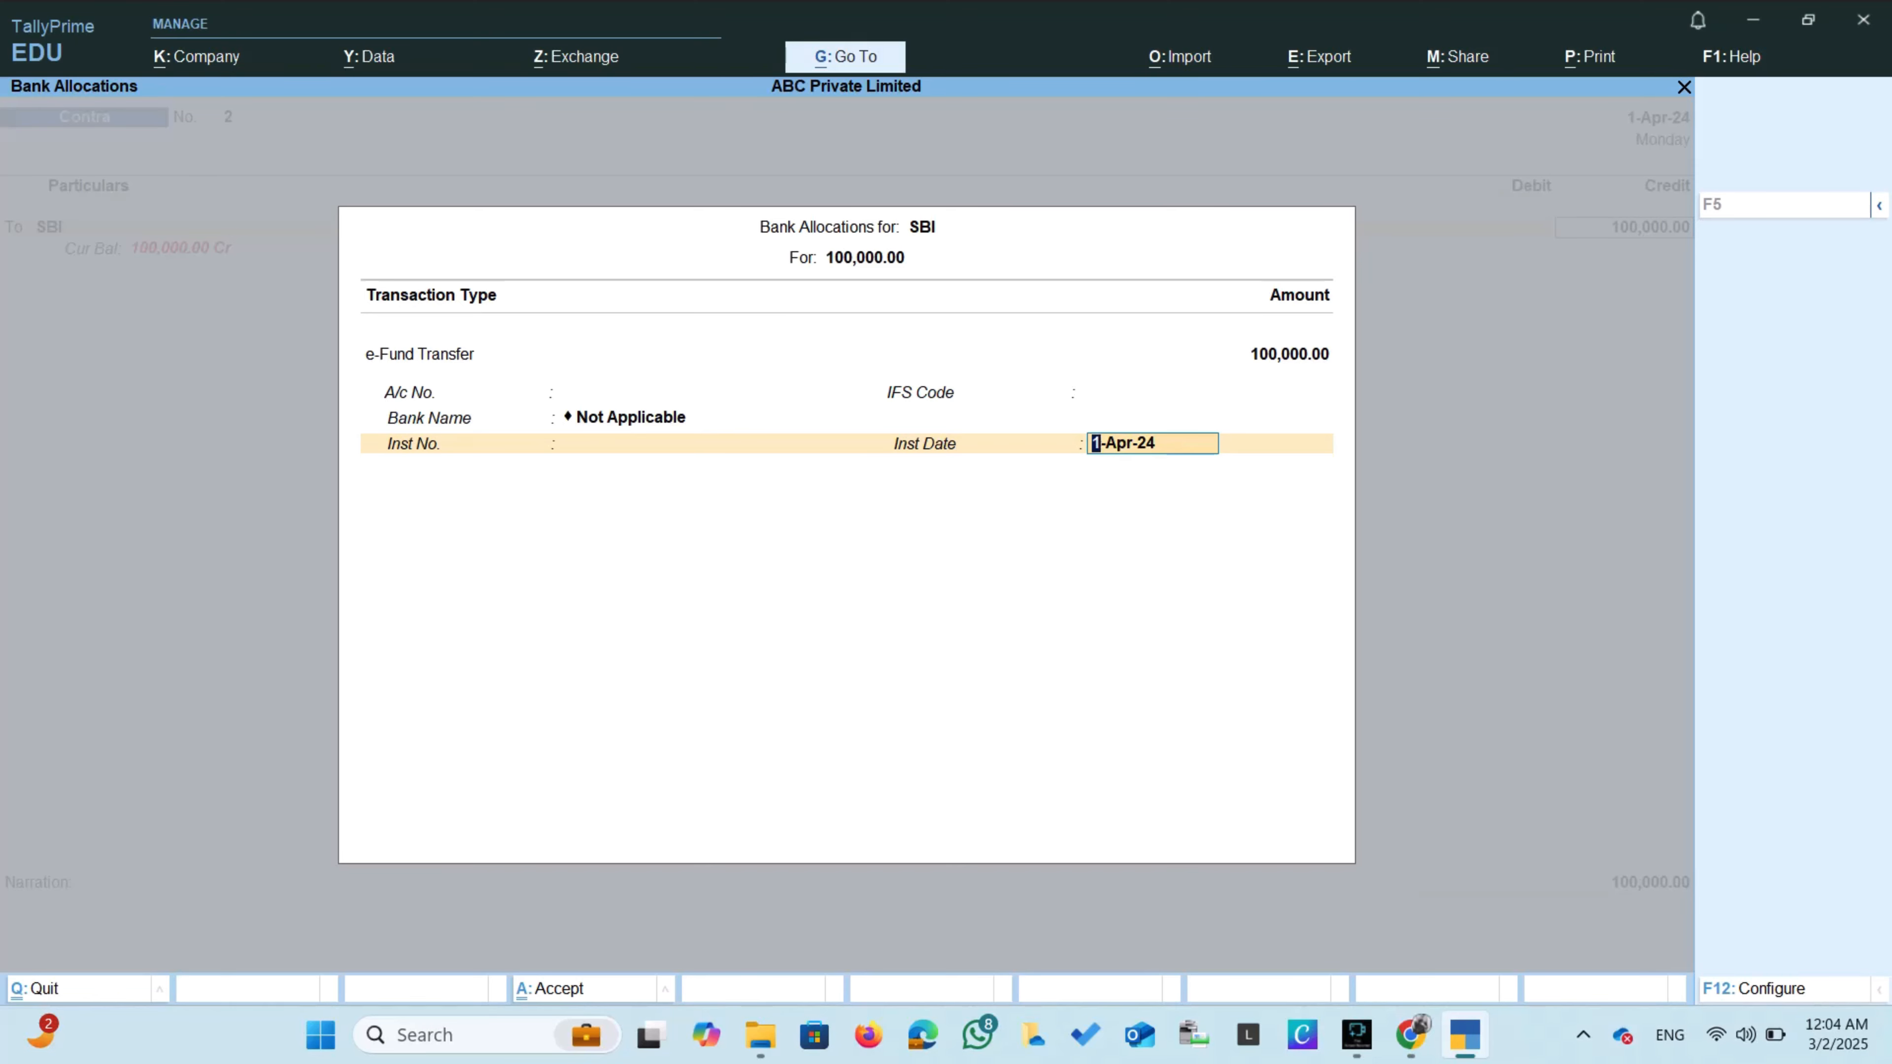
text(2-4-2024)
key(Return)
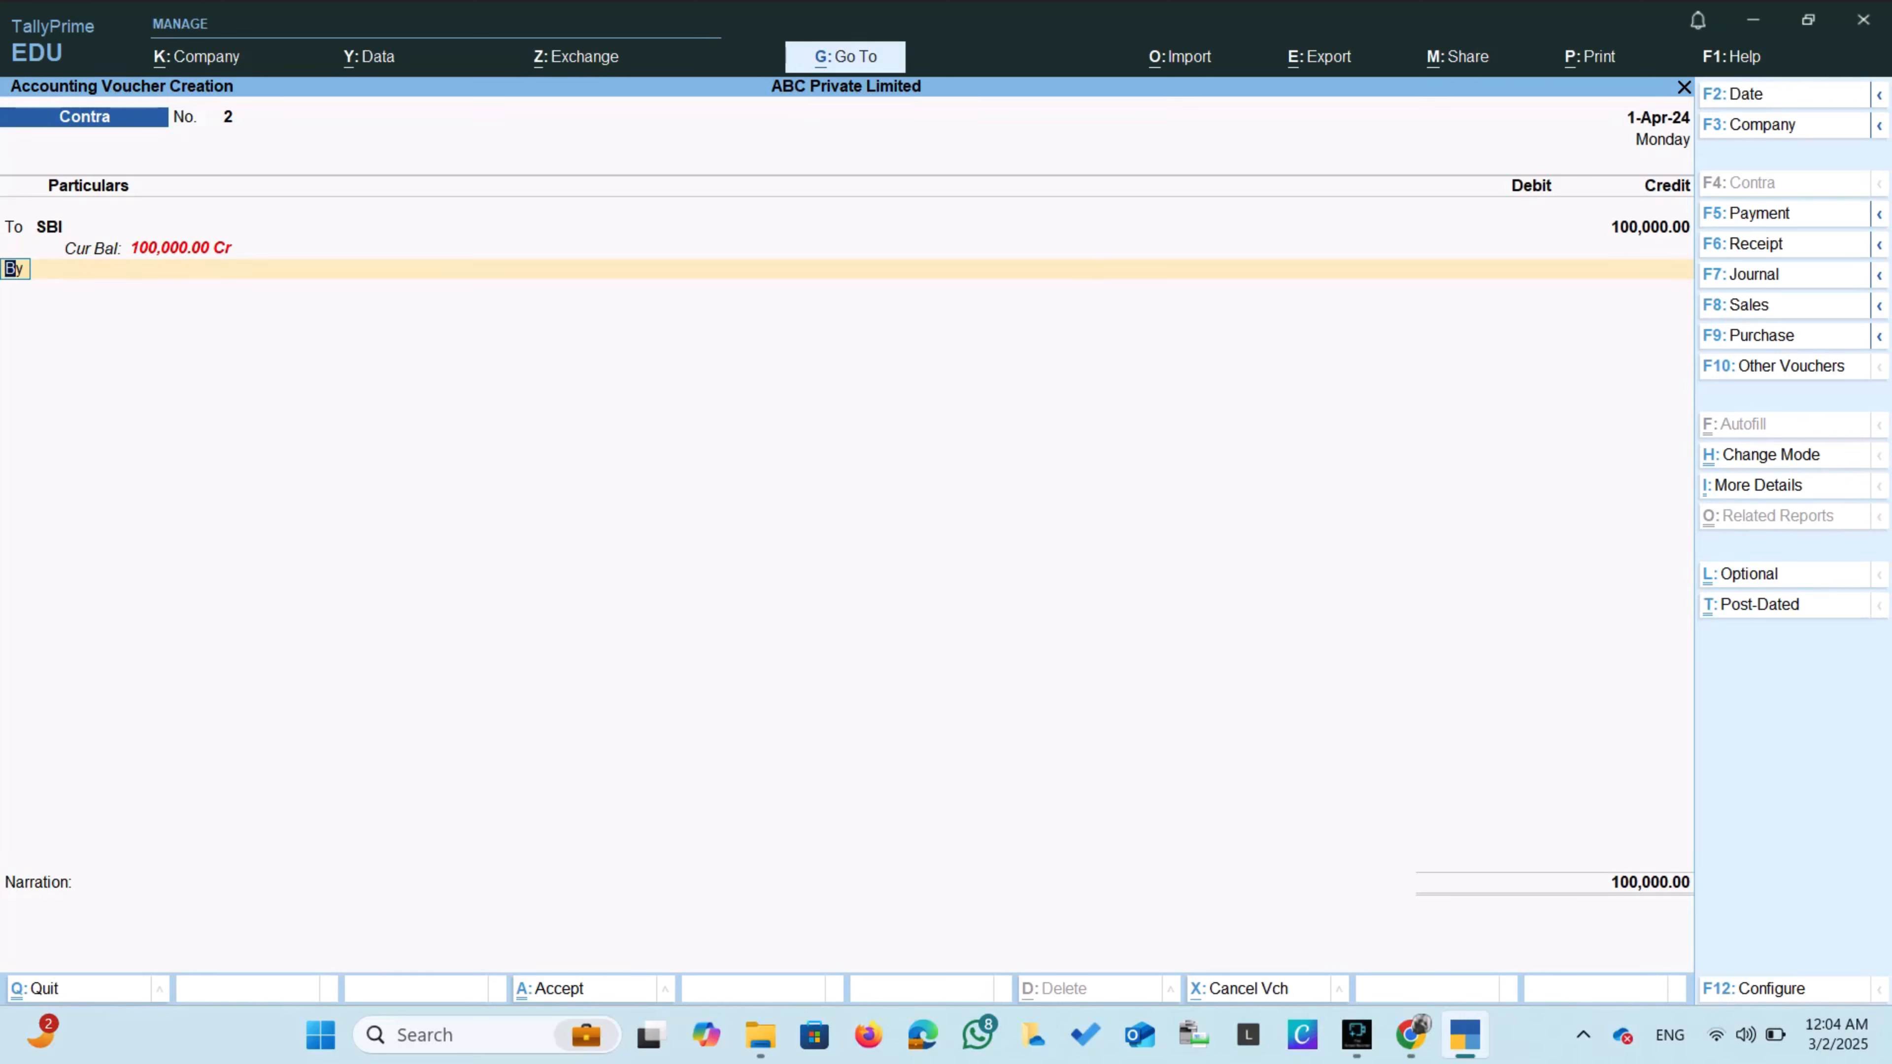
Set the contra voucher's date to 2-4-2024 and debit BOI with 100,000.
key(F2)
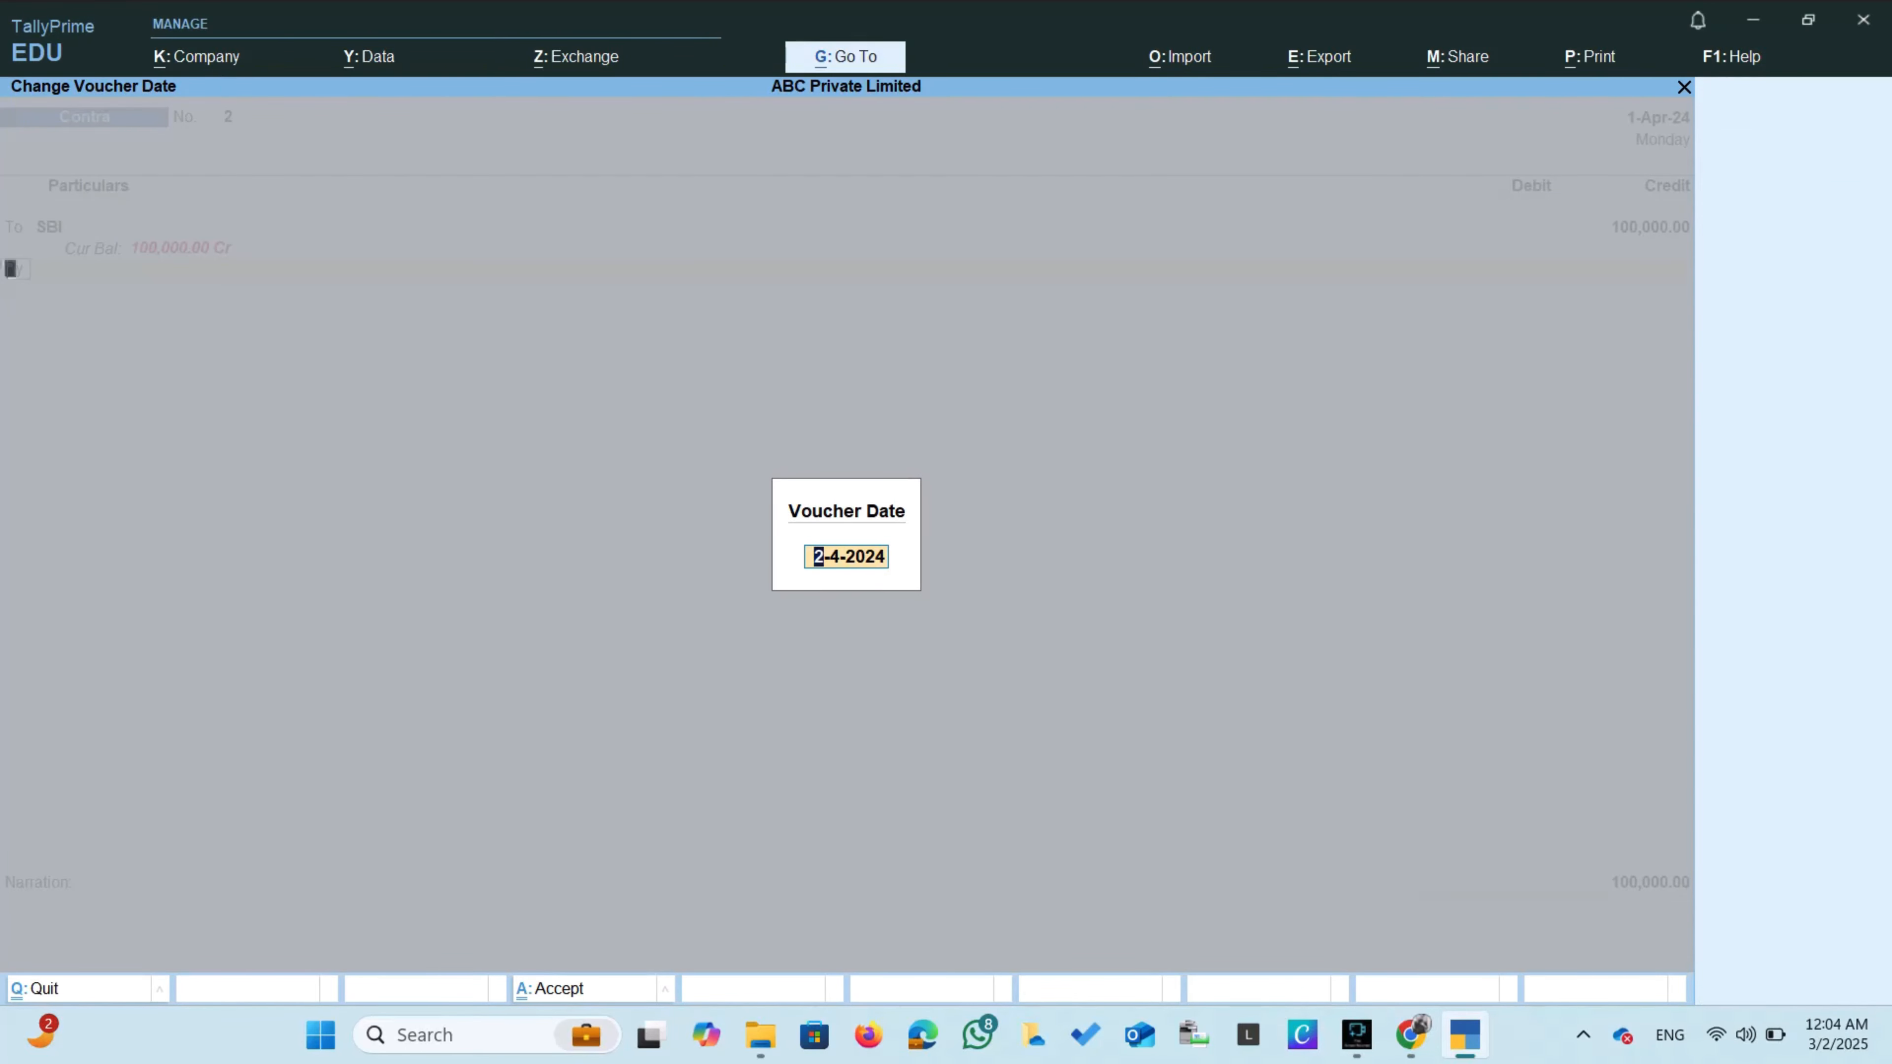
key(Return)
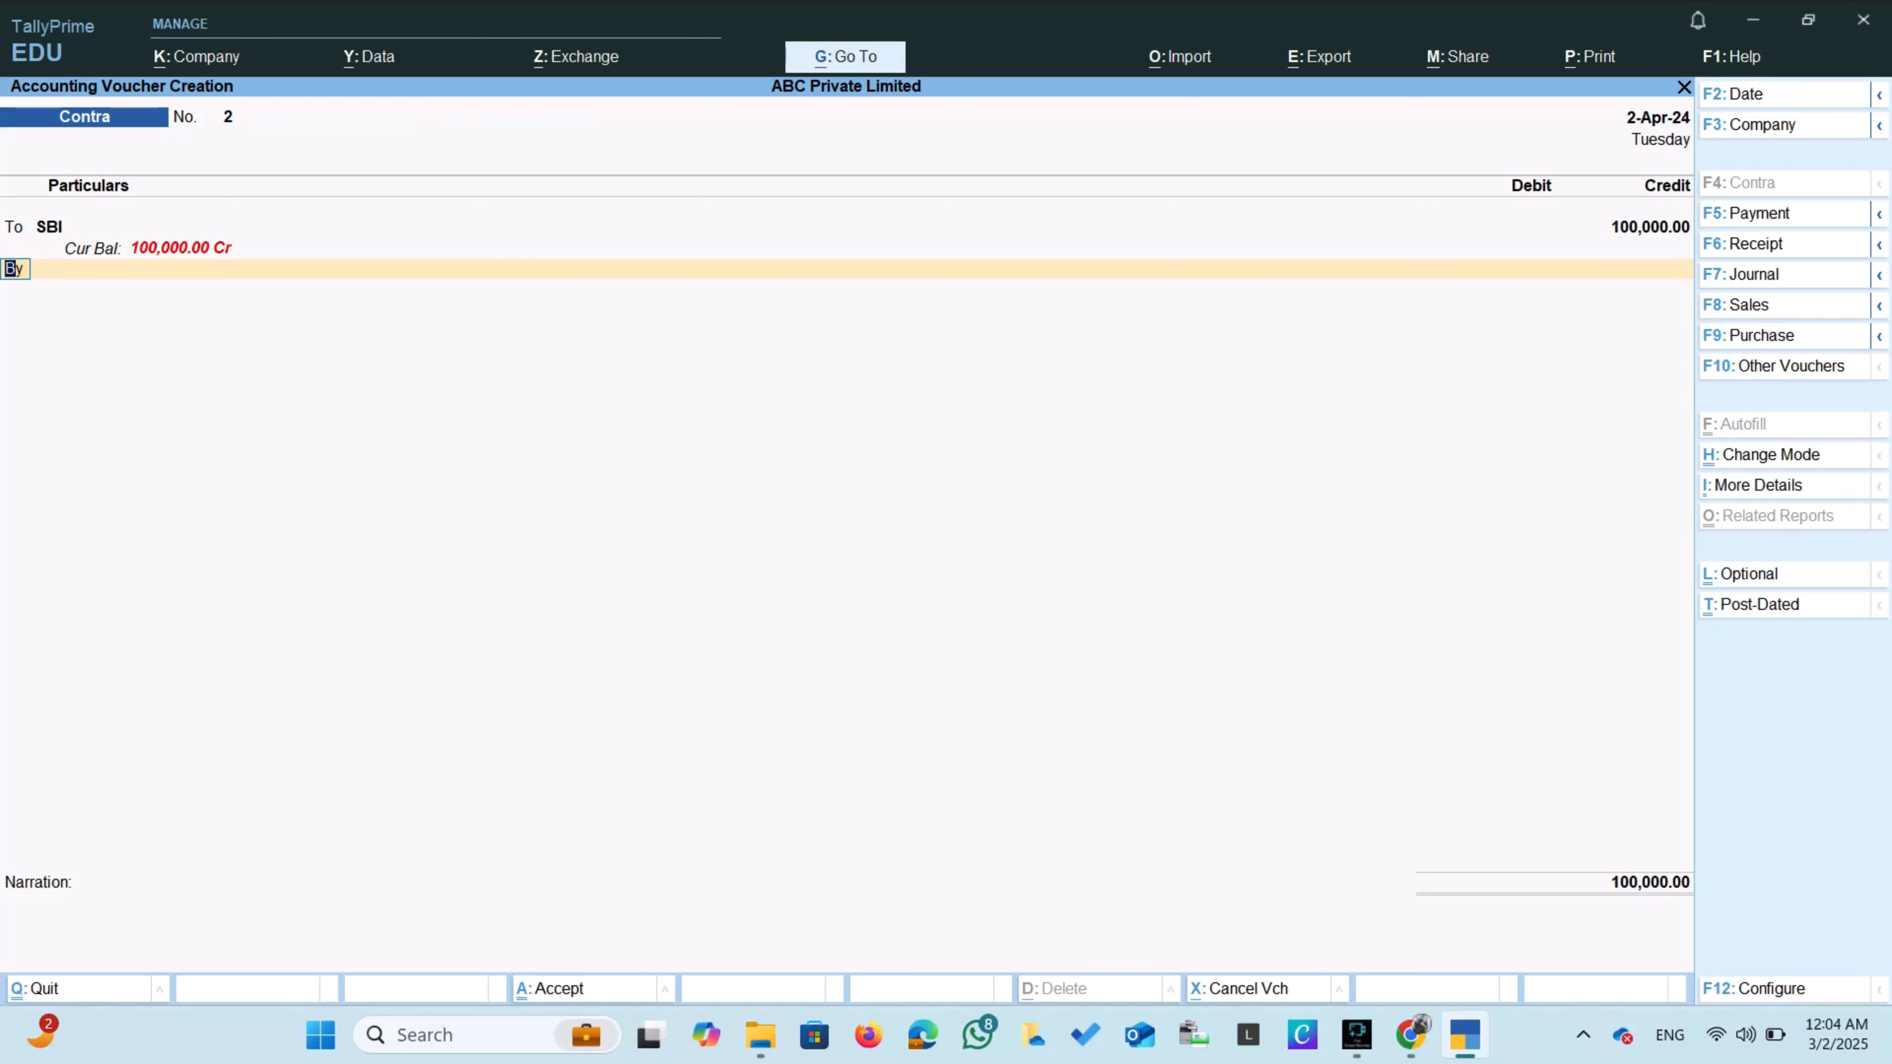
key(Return)
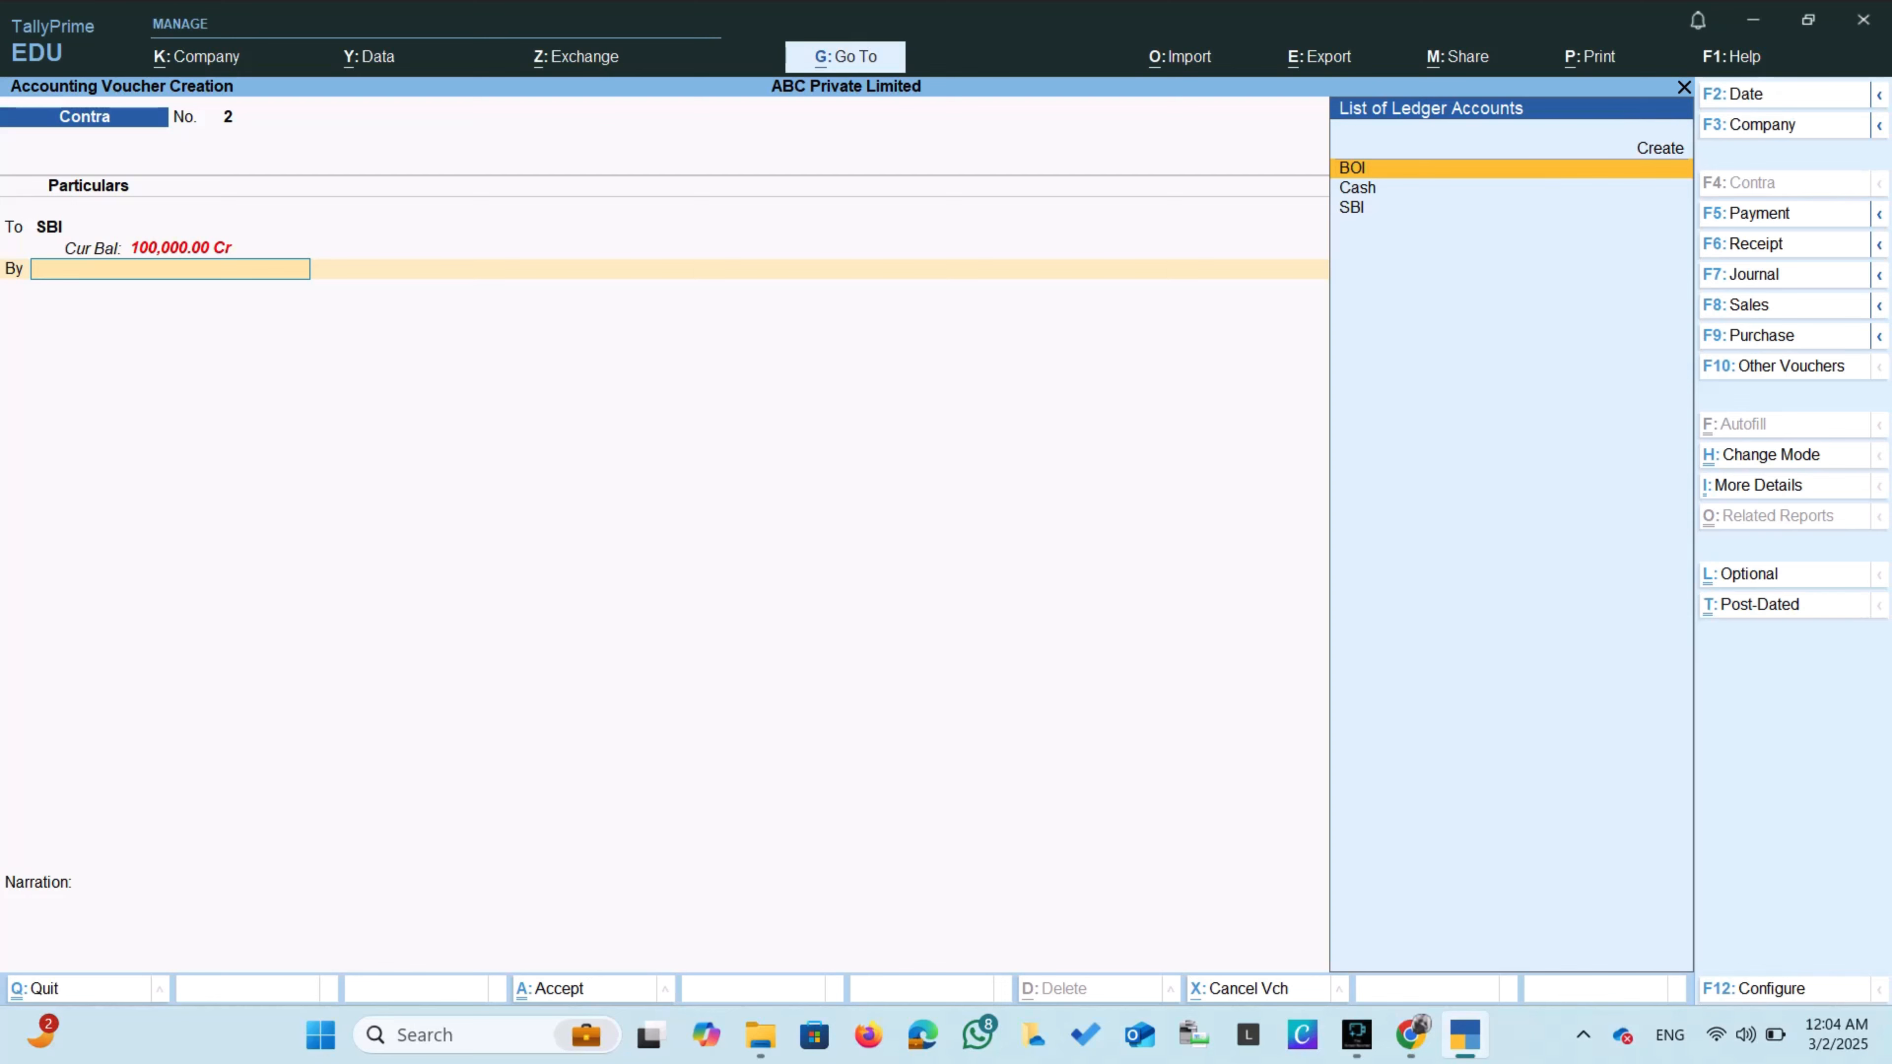
key(Return)
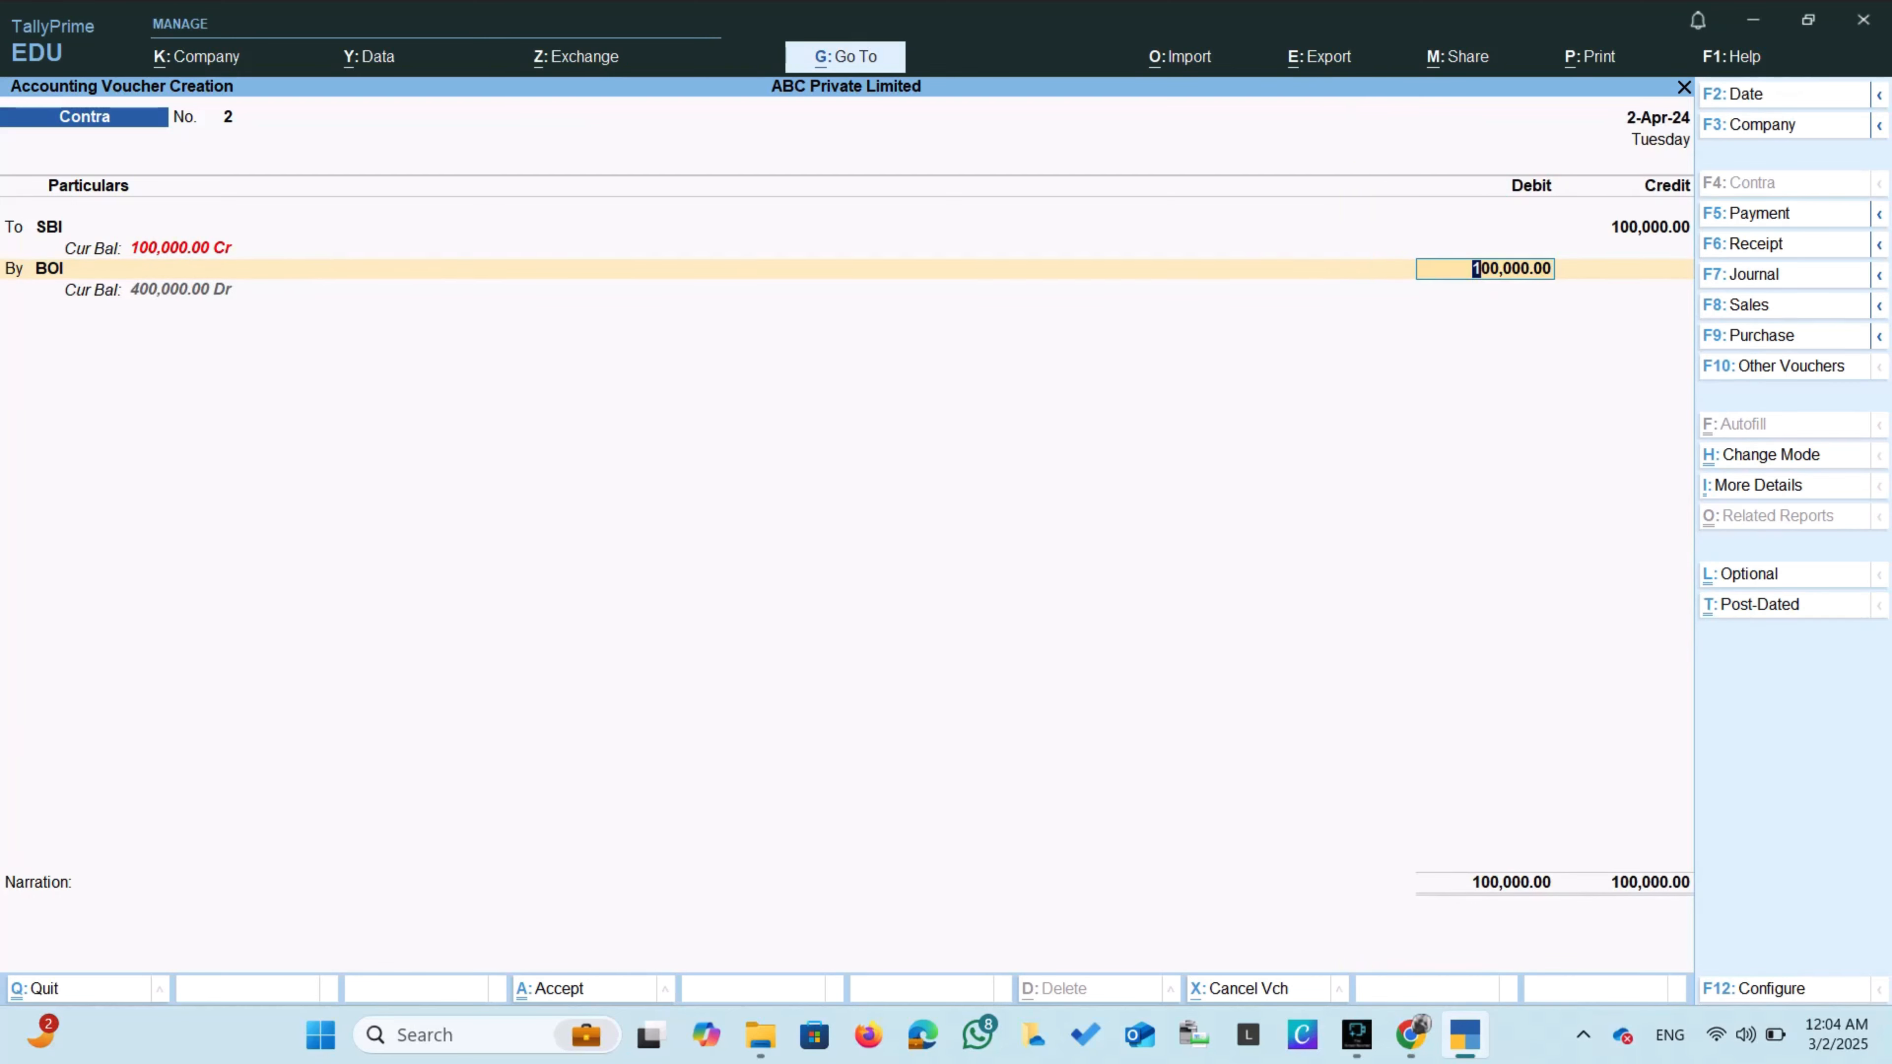
key(Return)
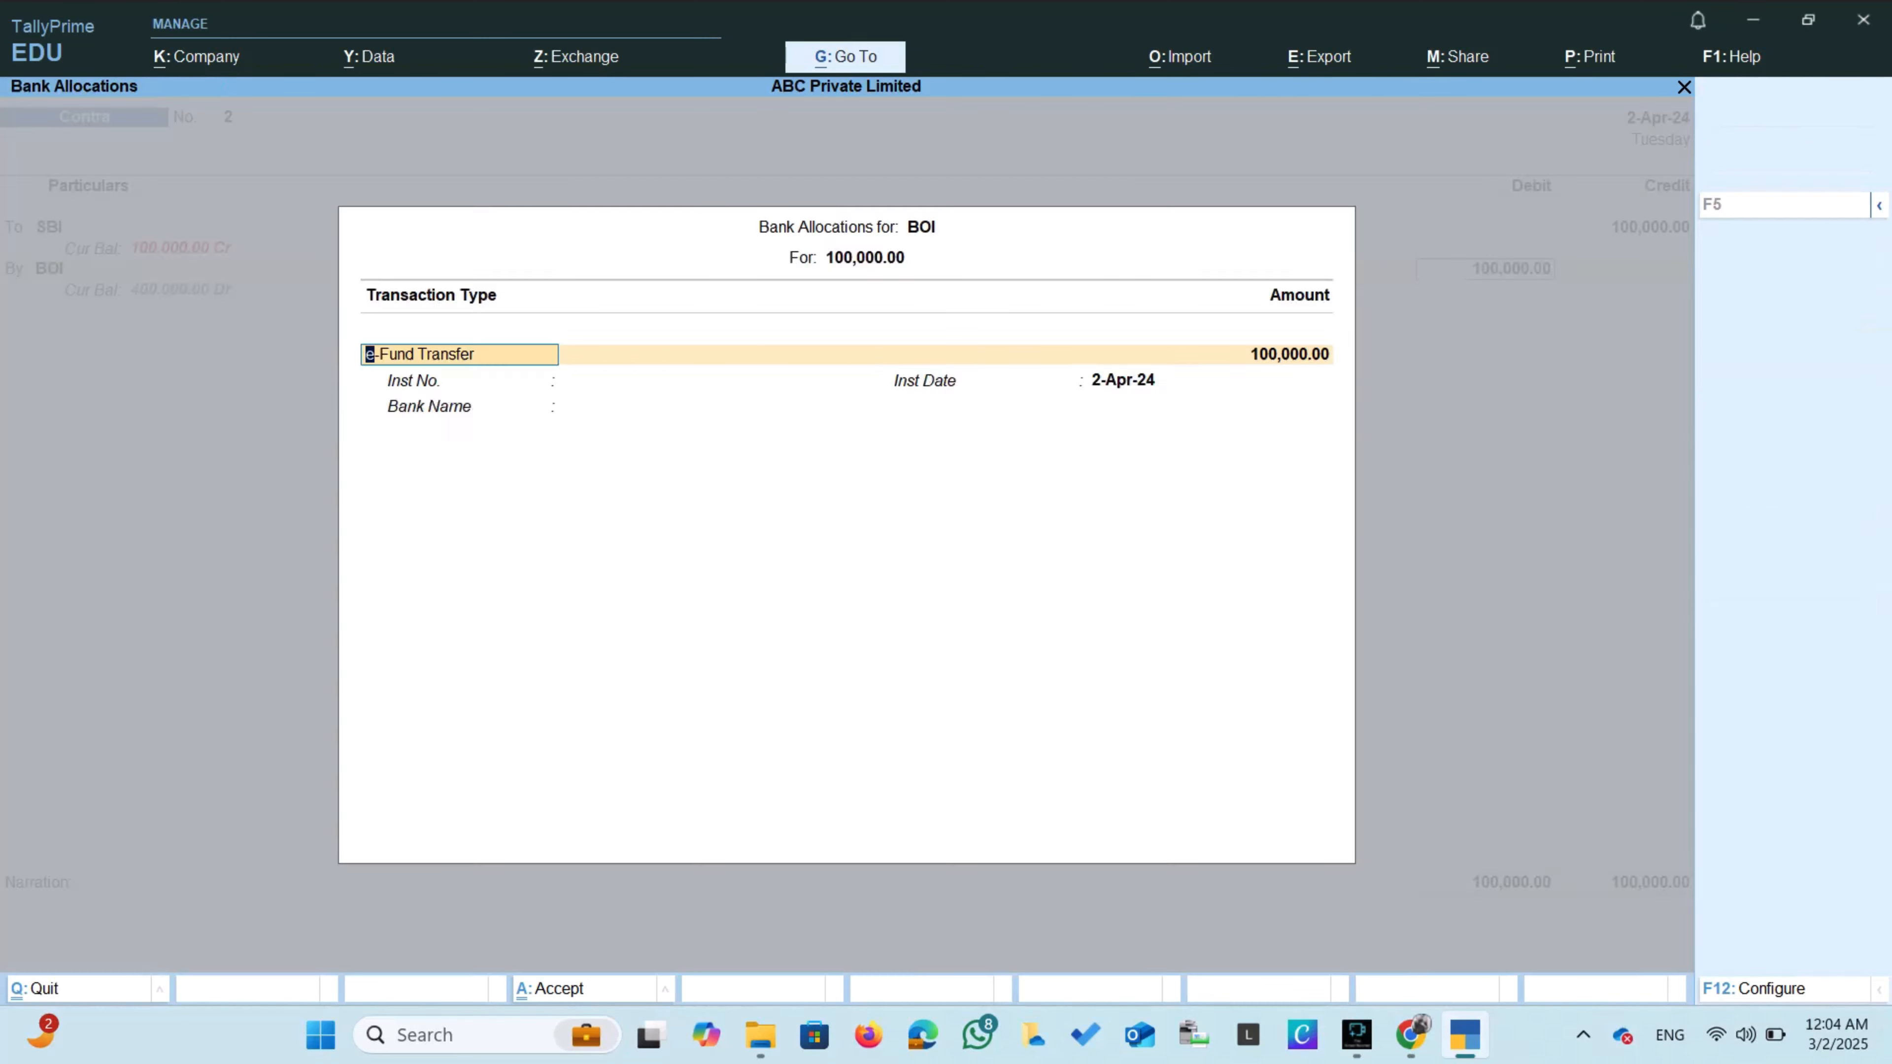
Keep e-Fund Transfer and the default allocation details for BOI, and save the contra voucher without a narration.
key(Return)
key(Return)
key(Return)
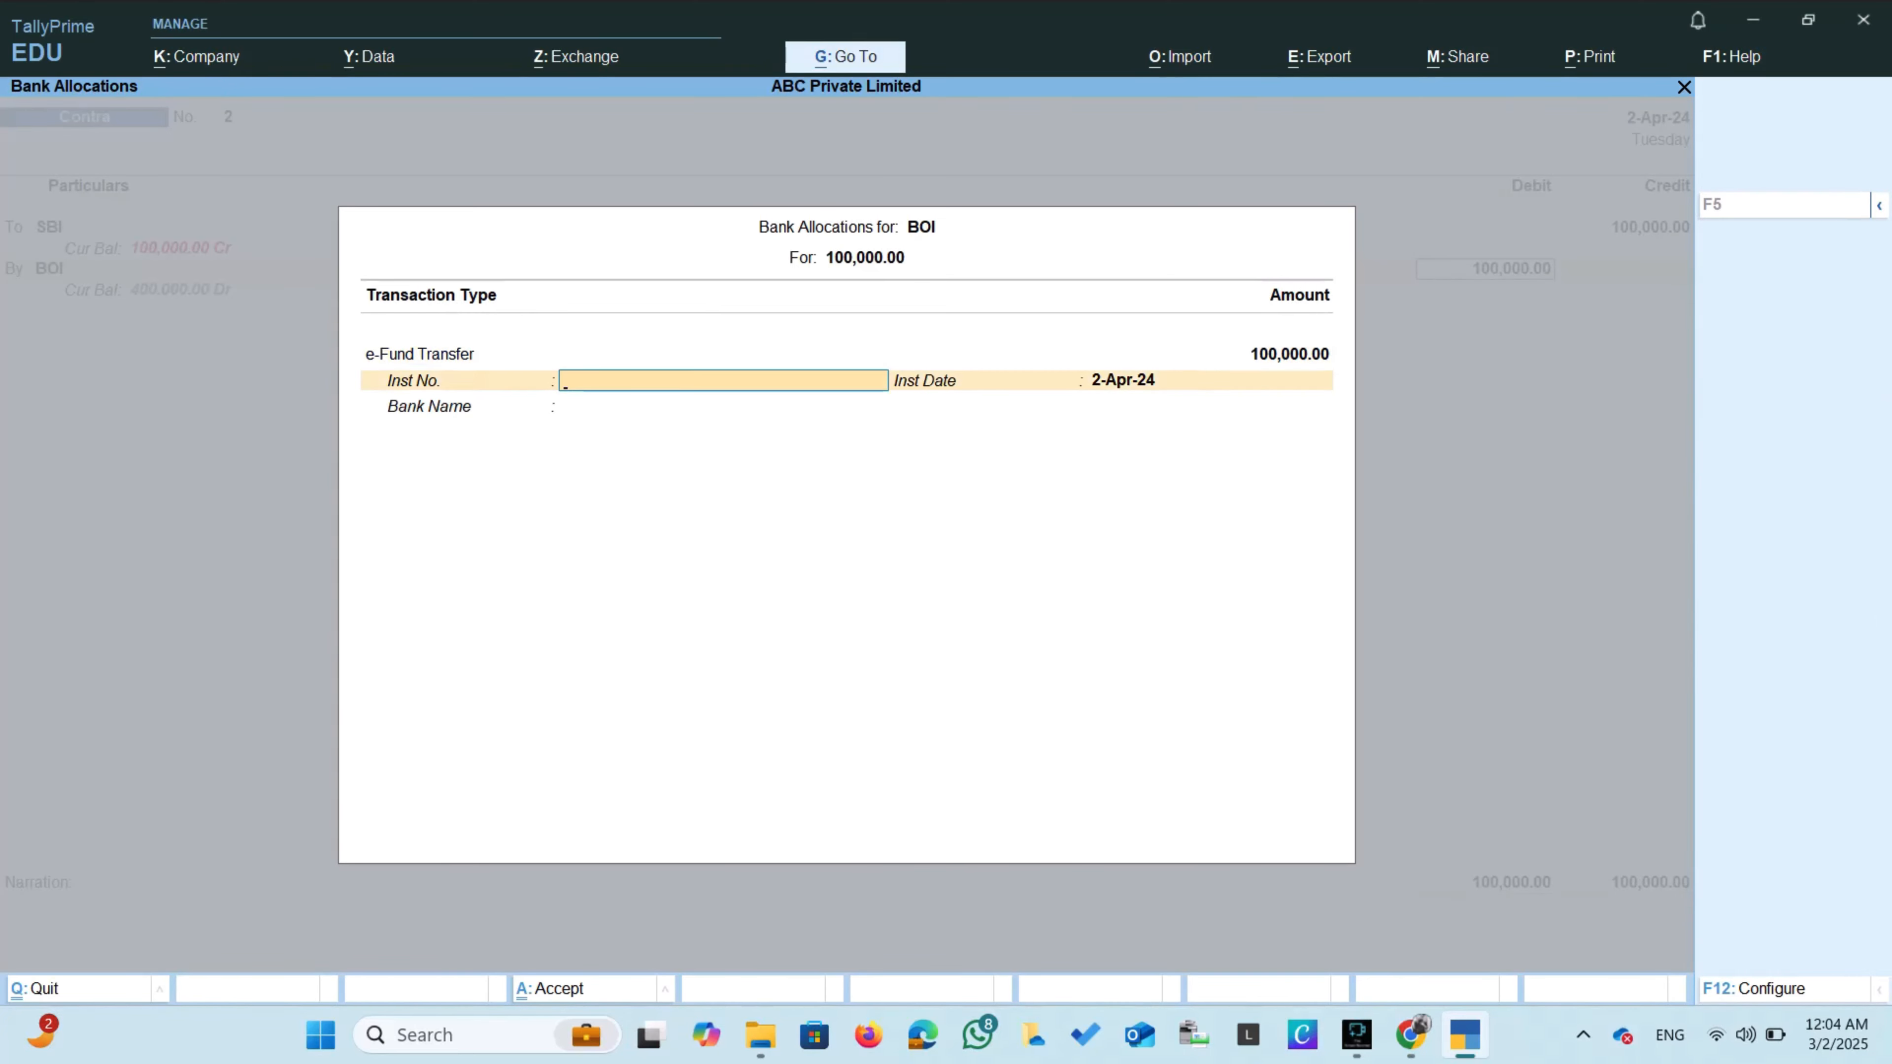
key(Return)
key(Return)
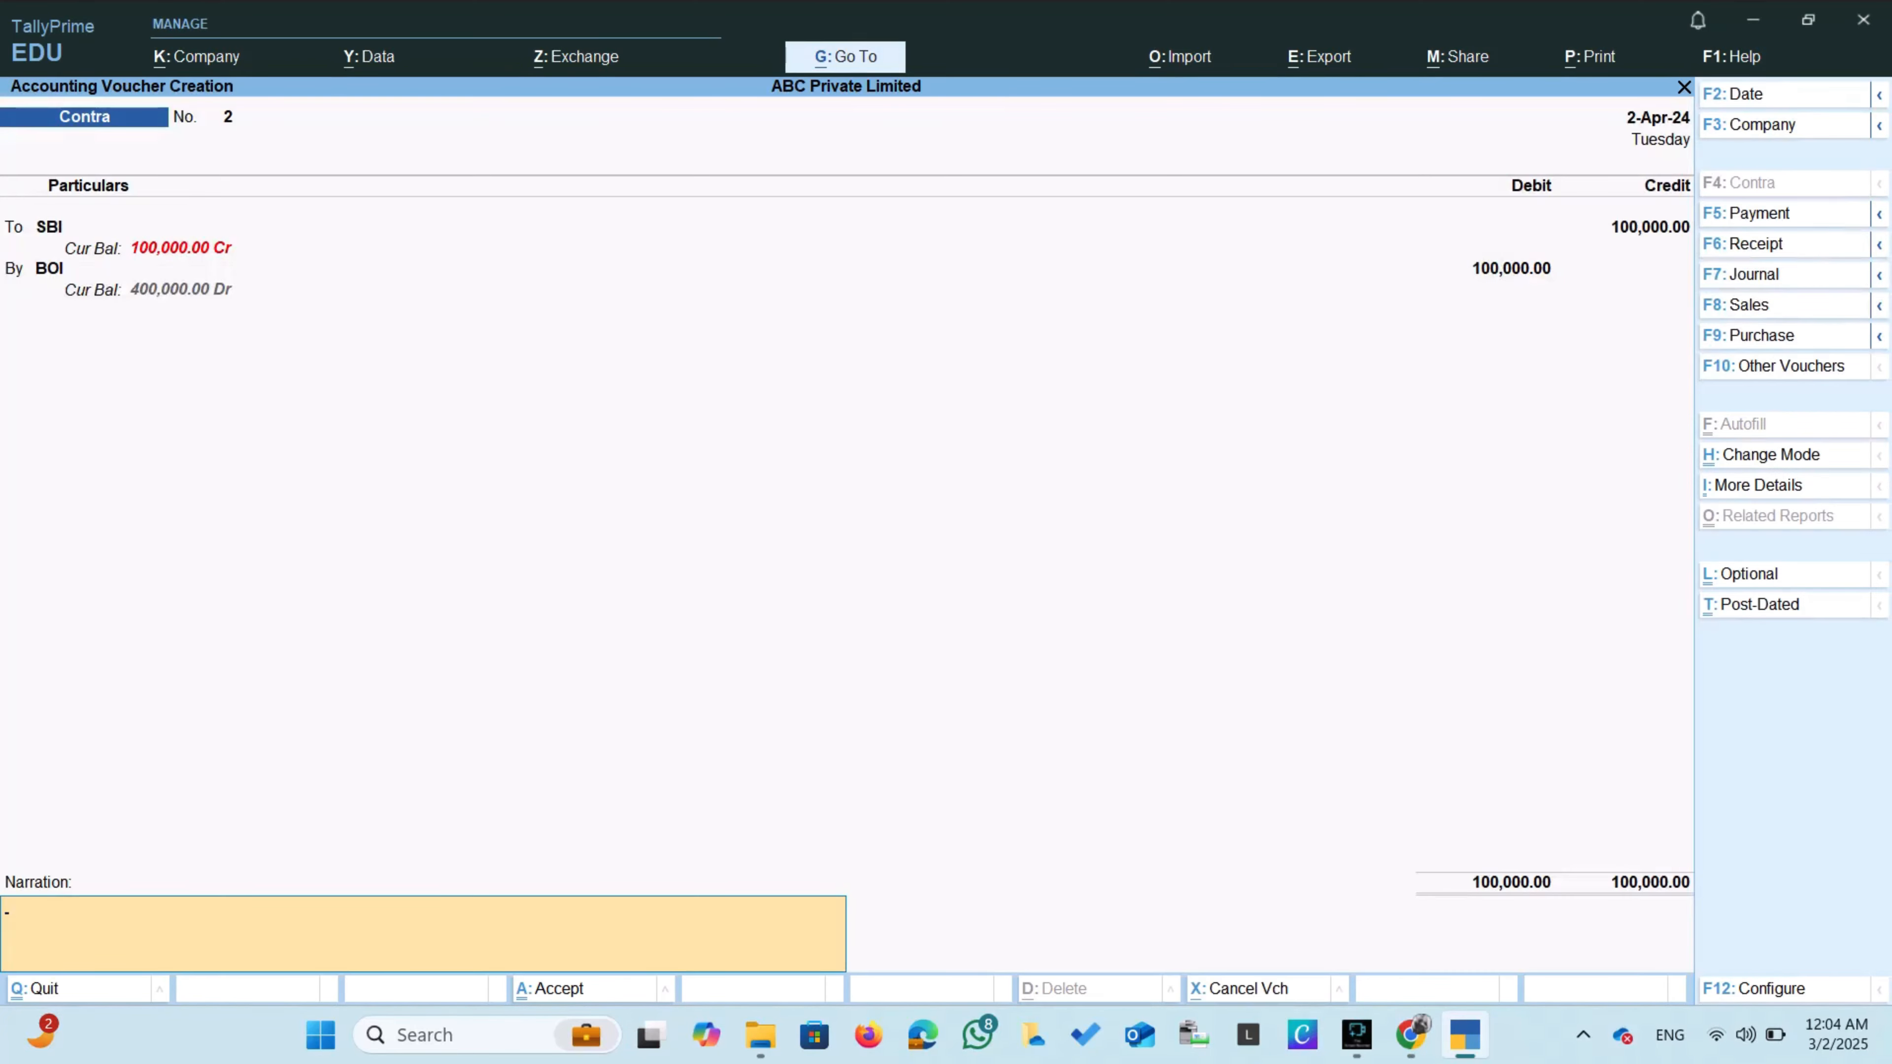
key(Return)
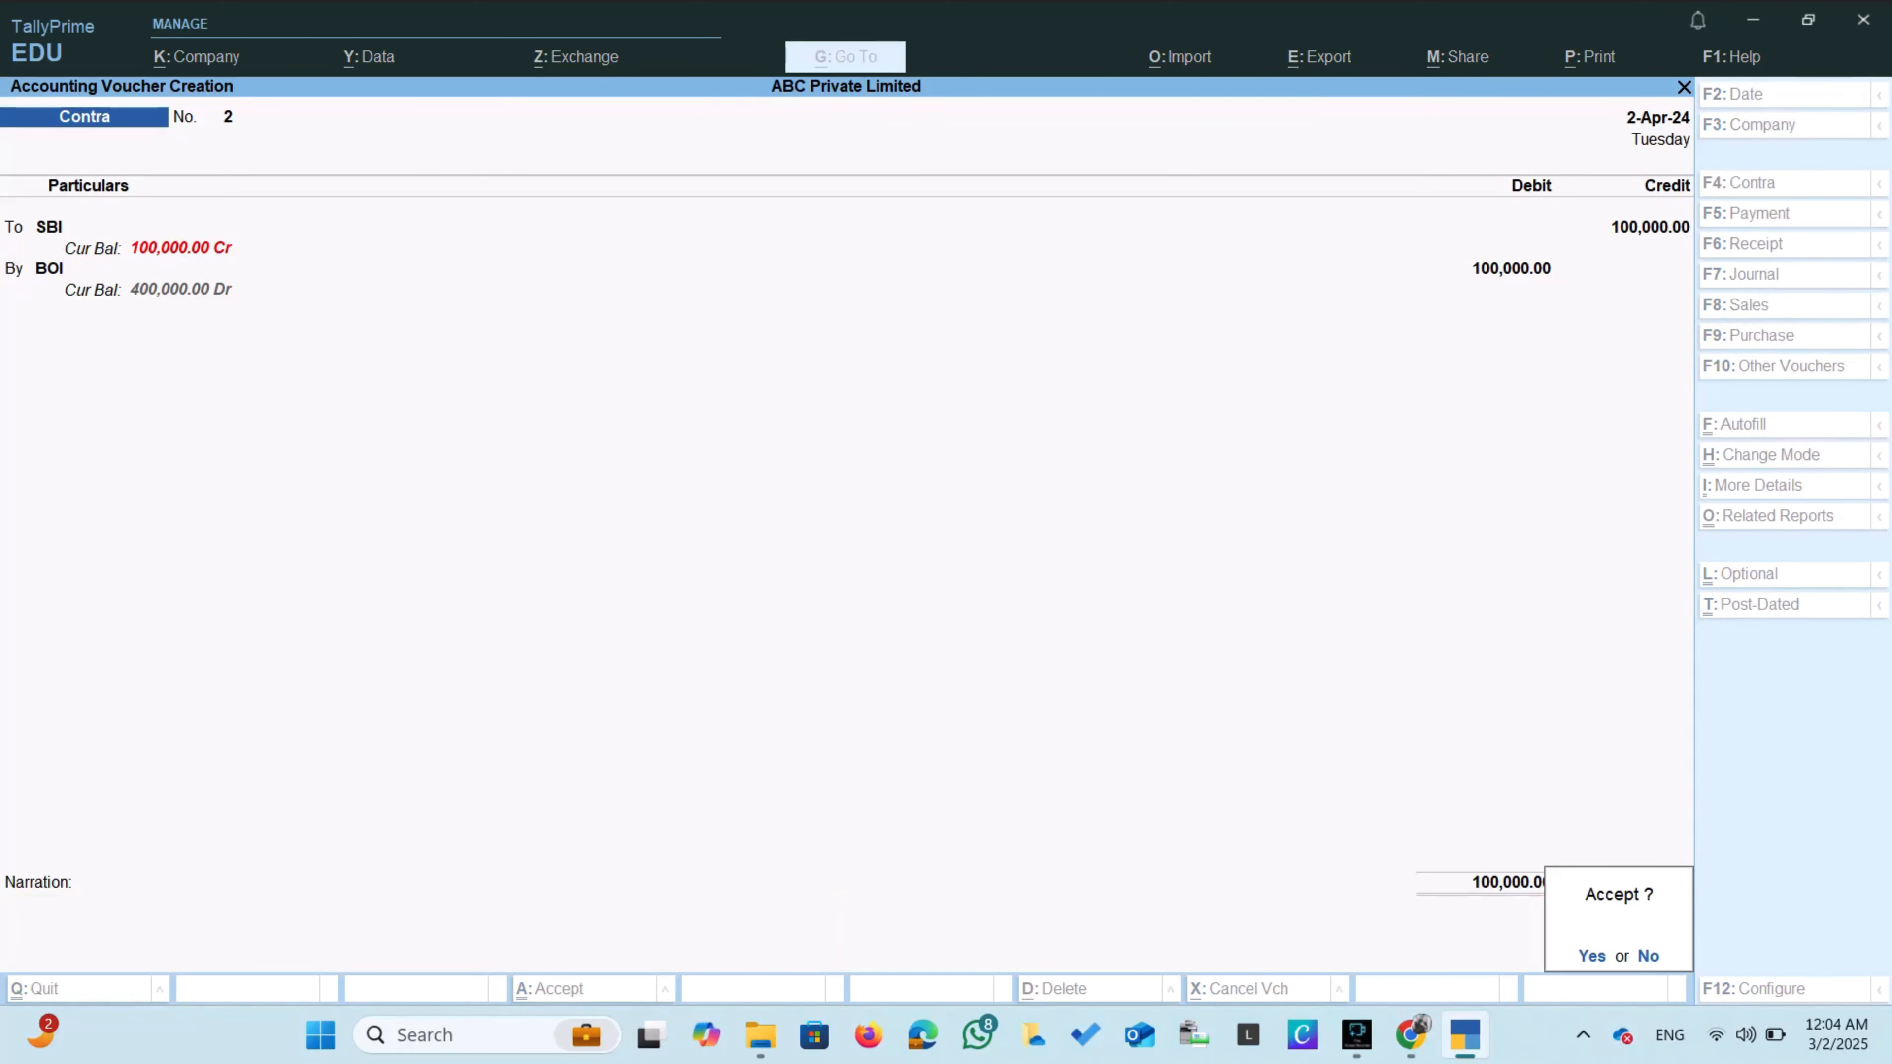
key(Return)
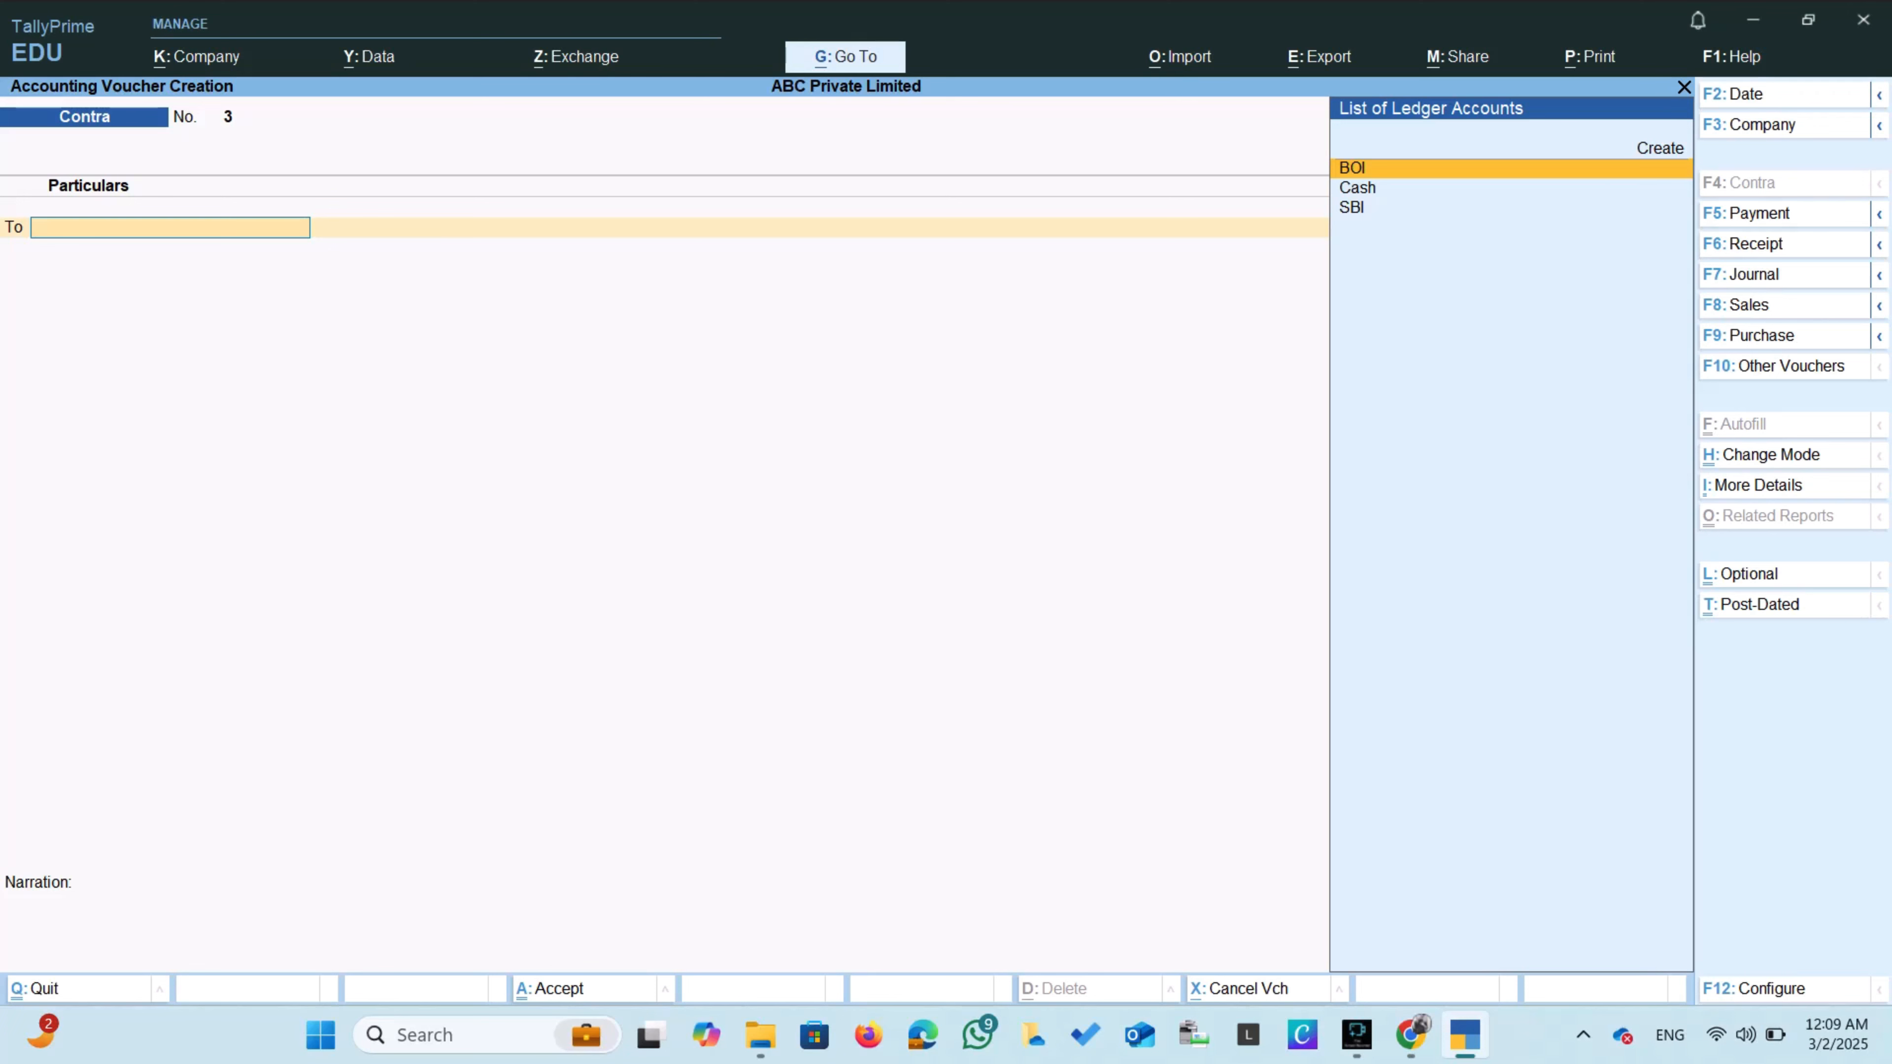
Start a new receipt voucher and create a ledger named Commission under Indirect Incomes from its ledger list.
key(F6)
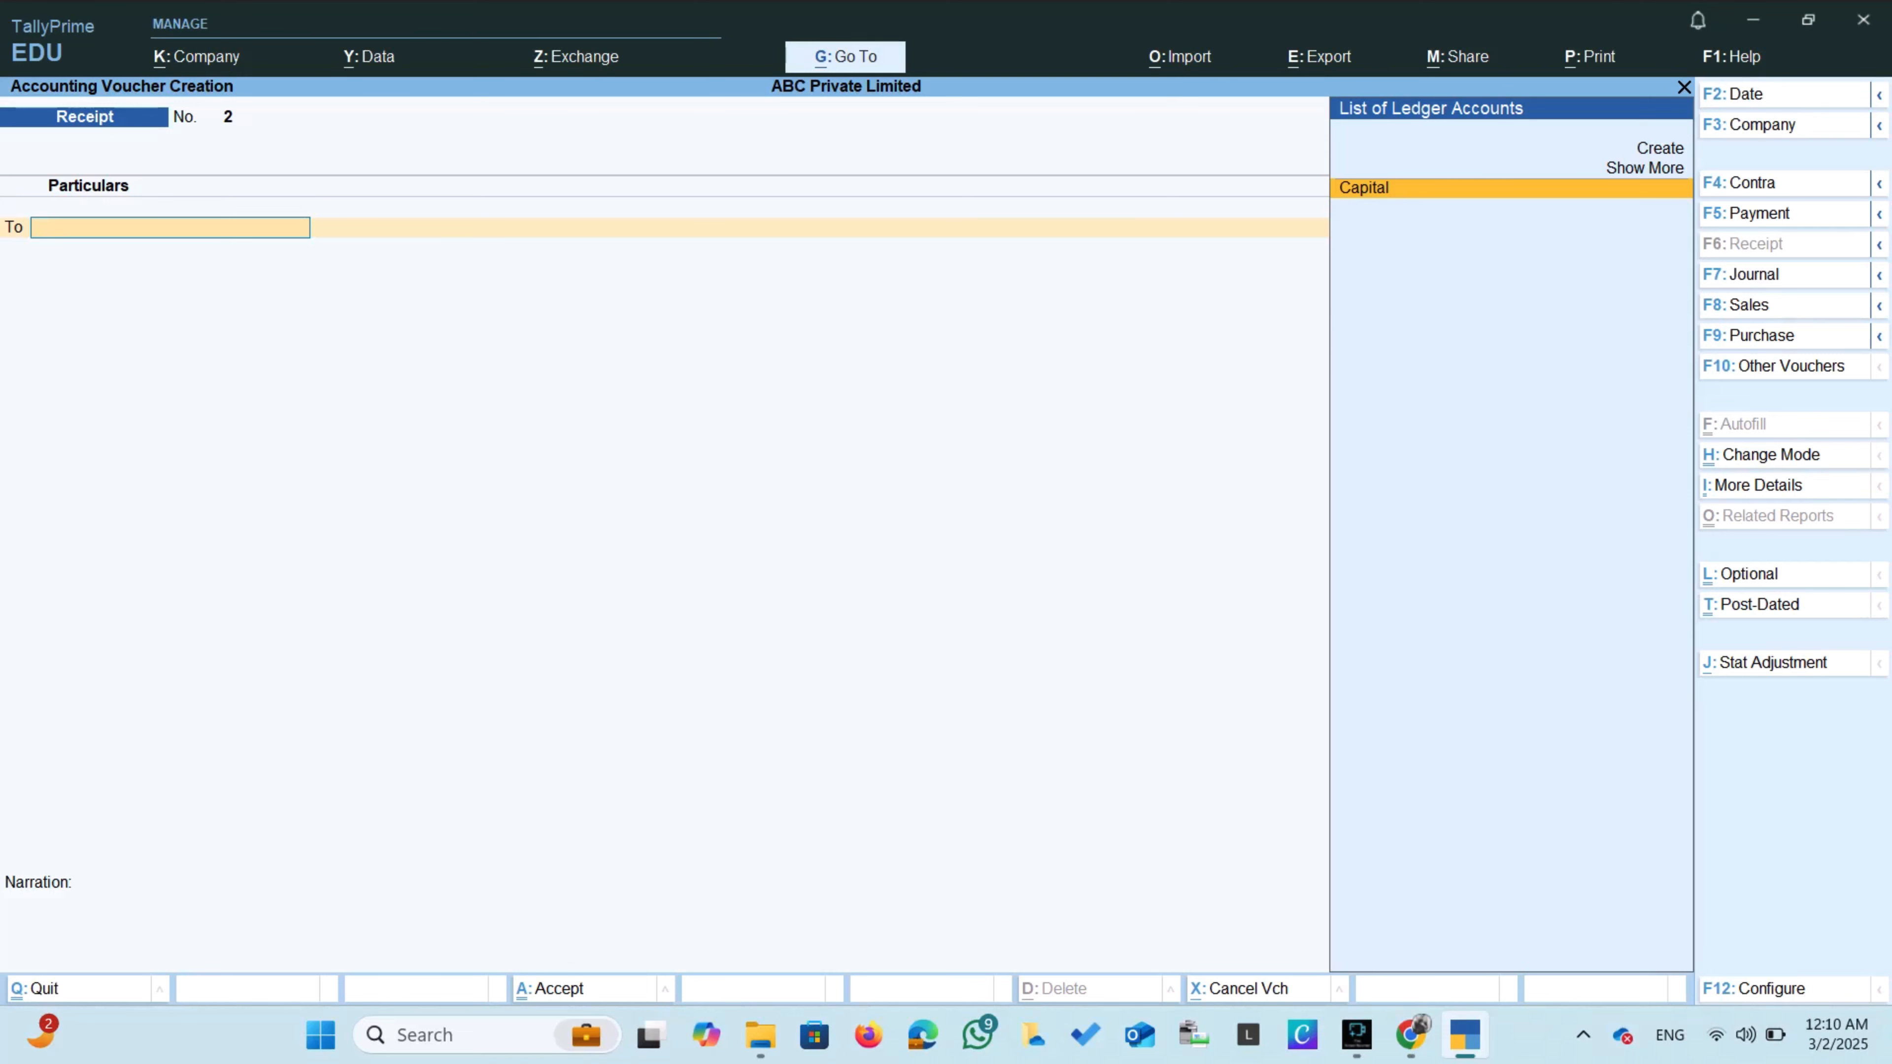
key(Up)
key(Up)
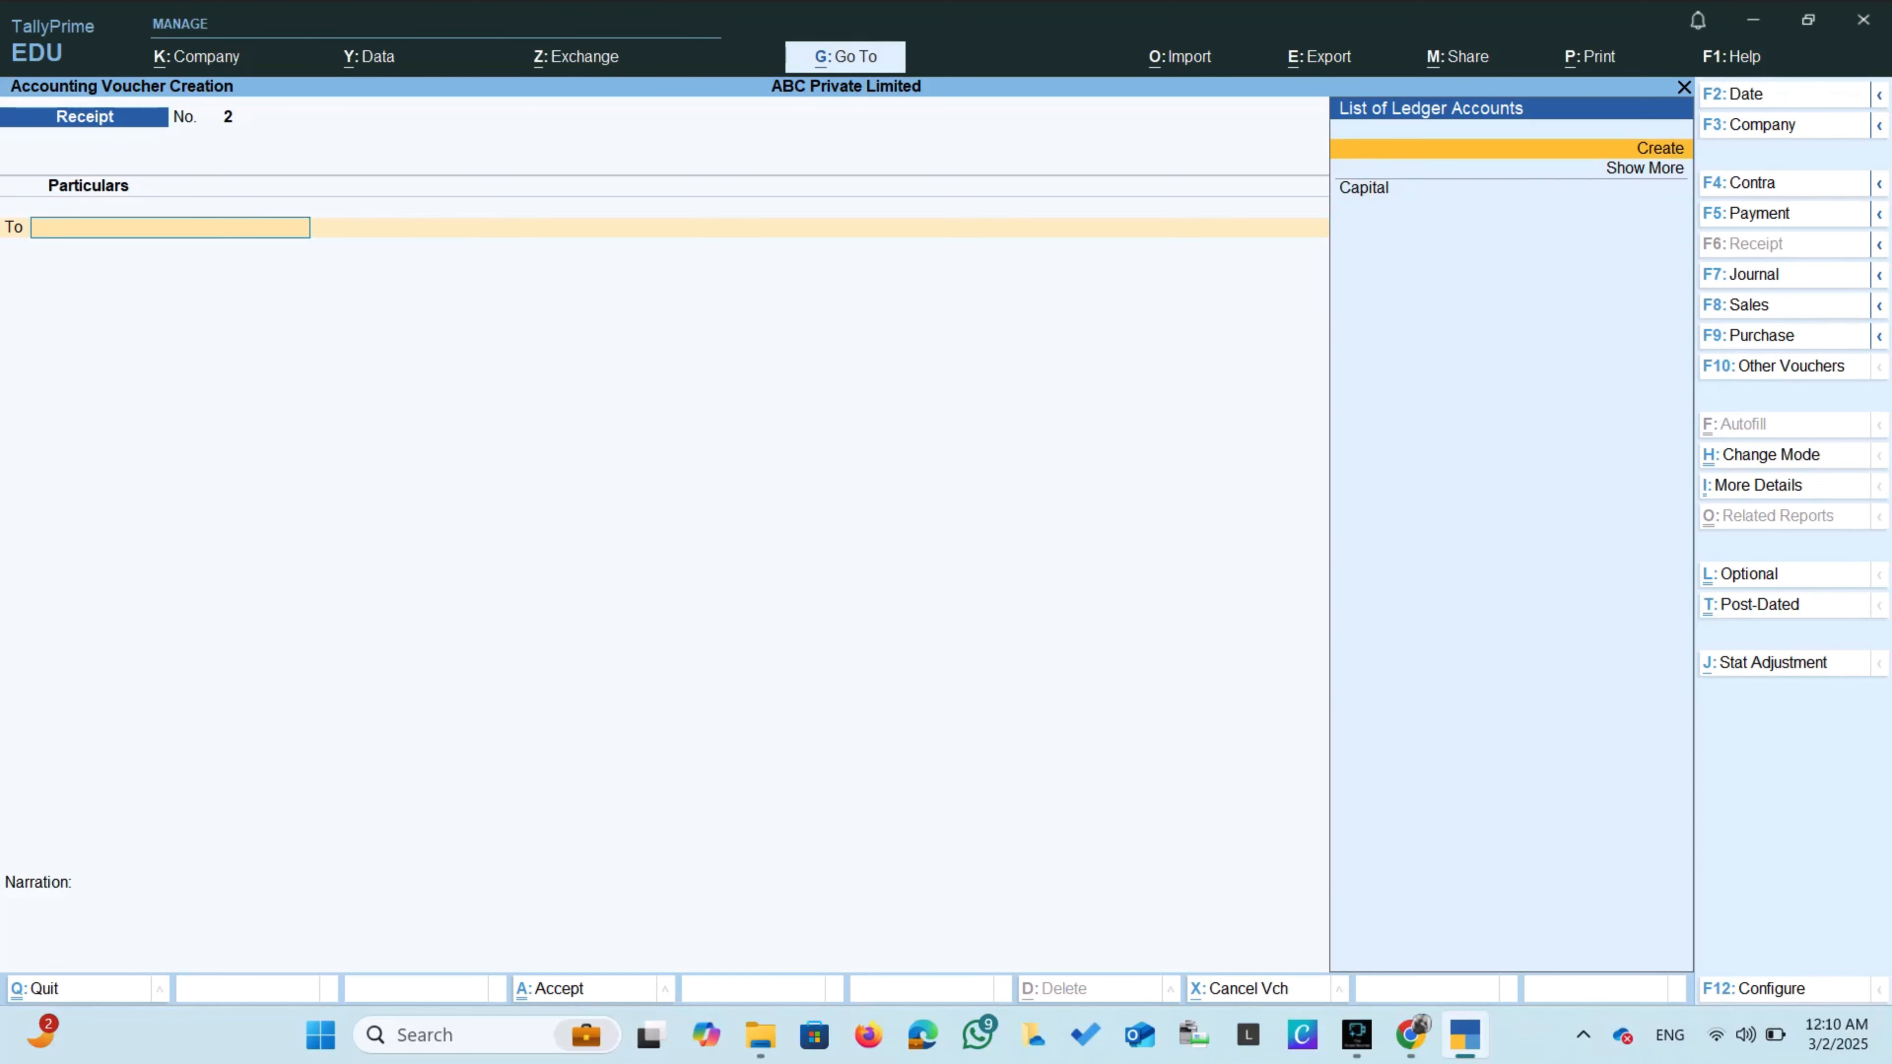
key(Return)
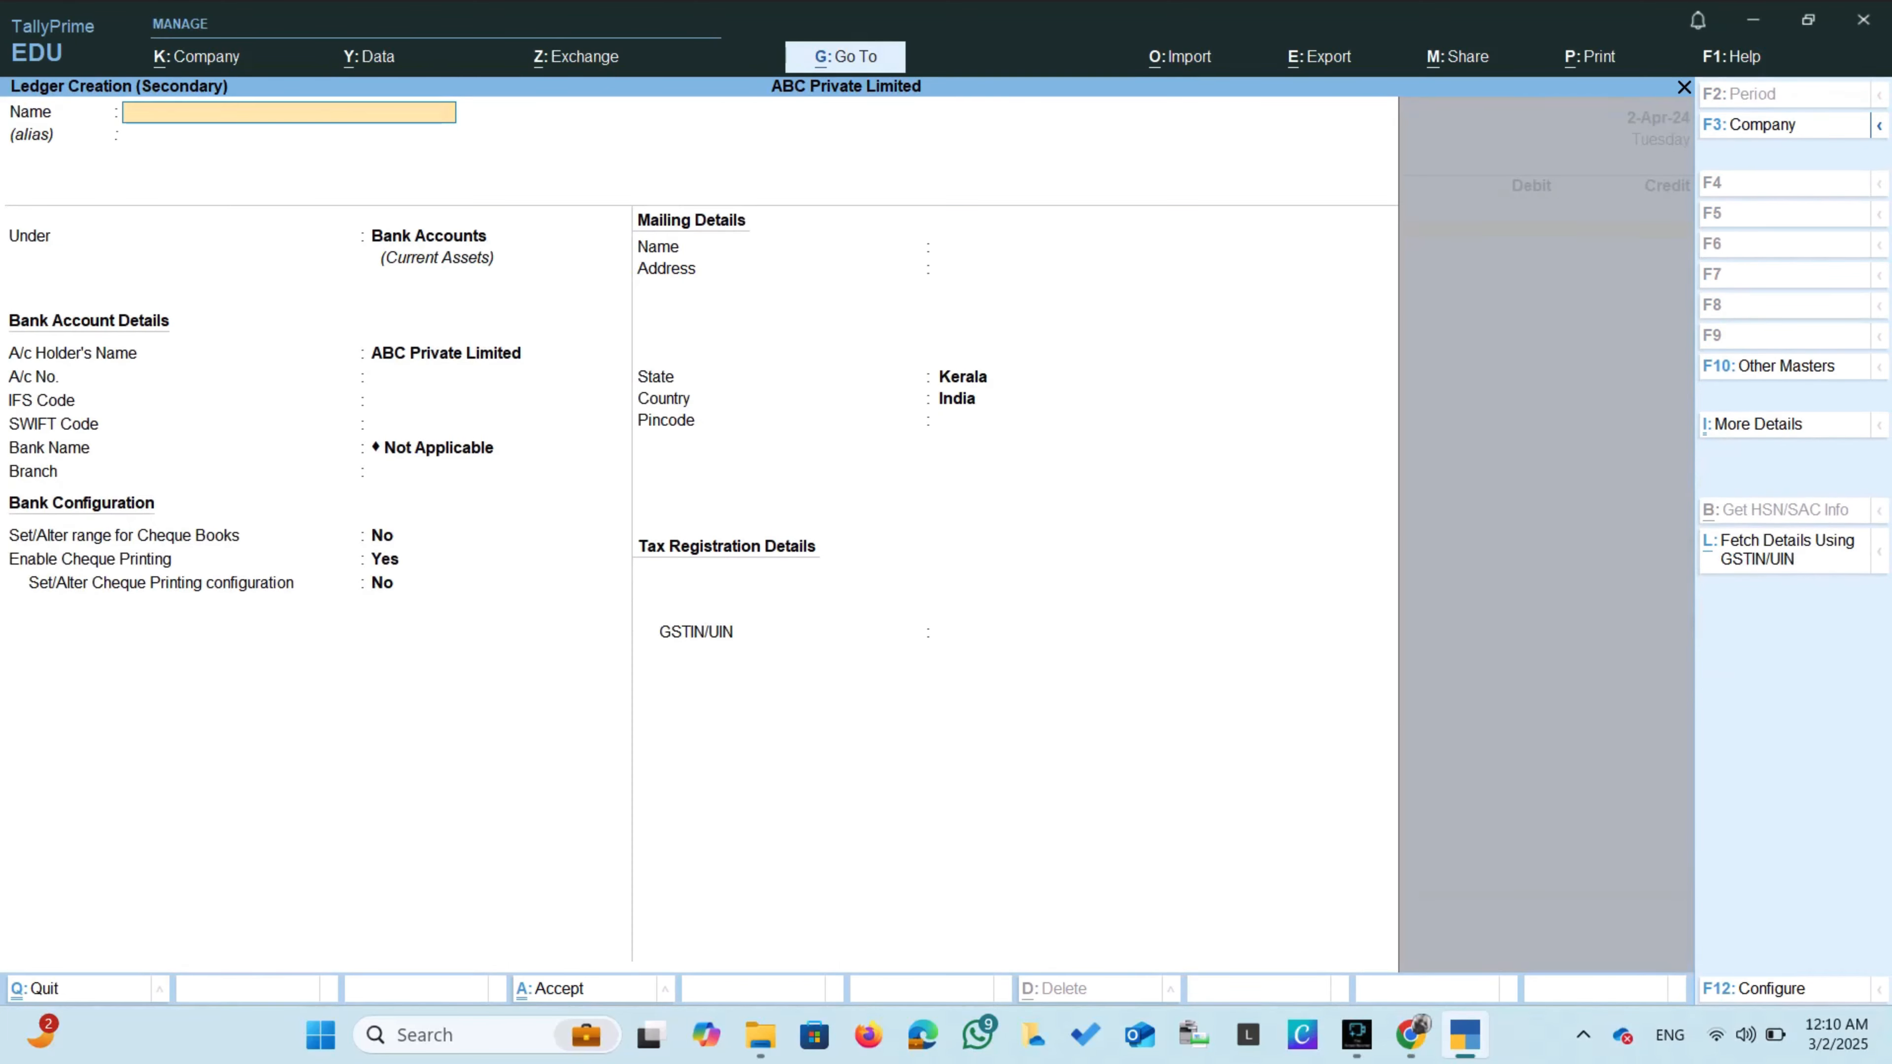
text(Commission)
key(Return)
key(Return)
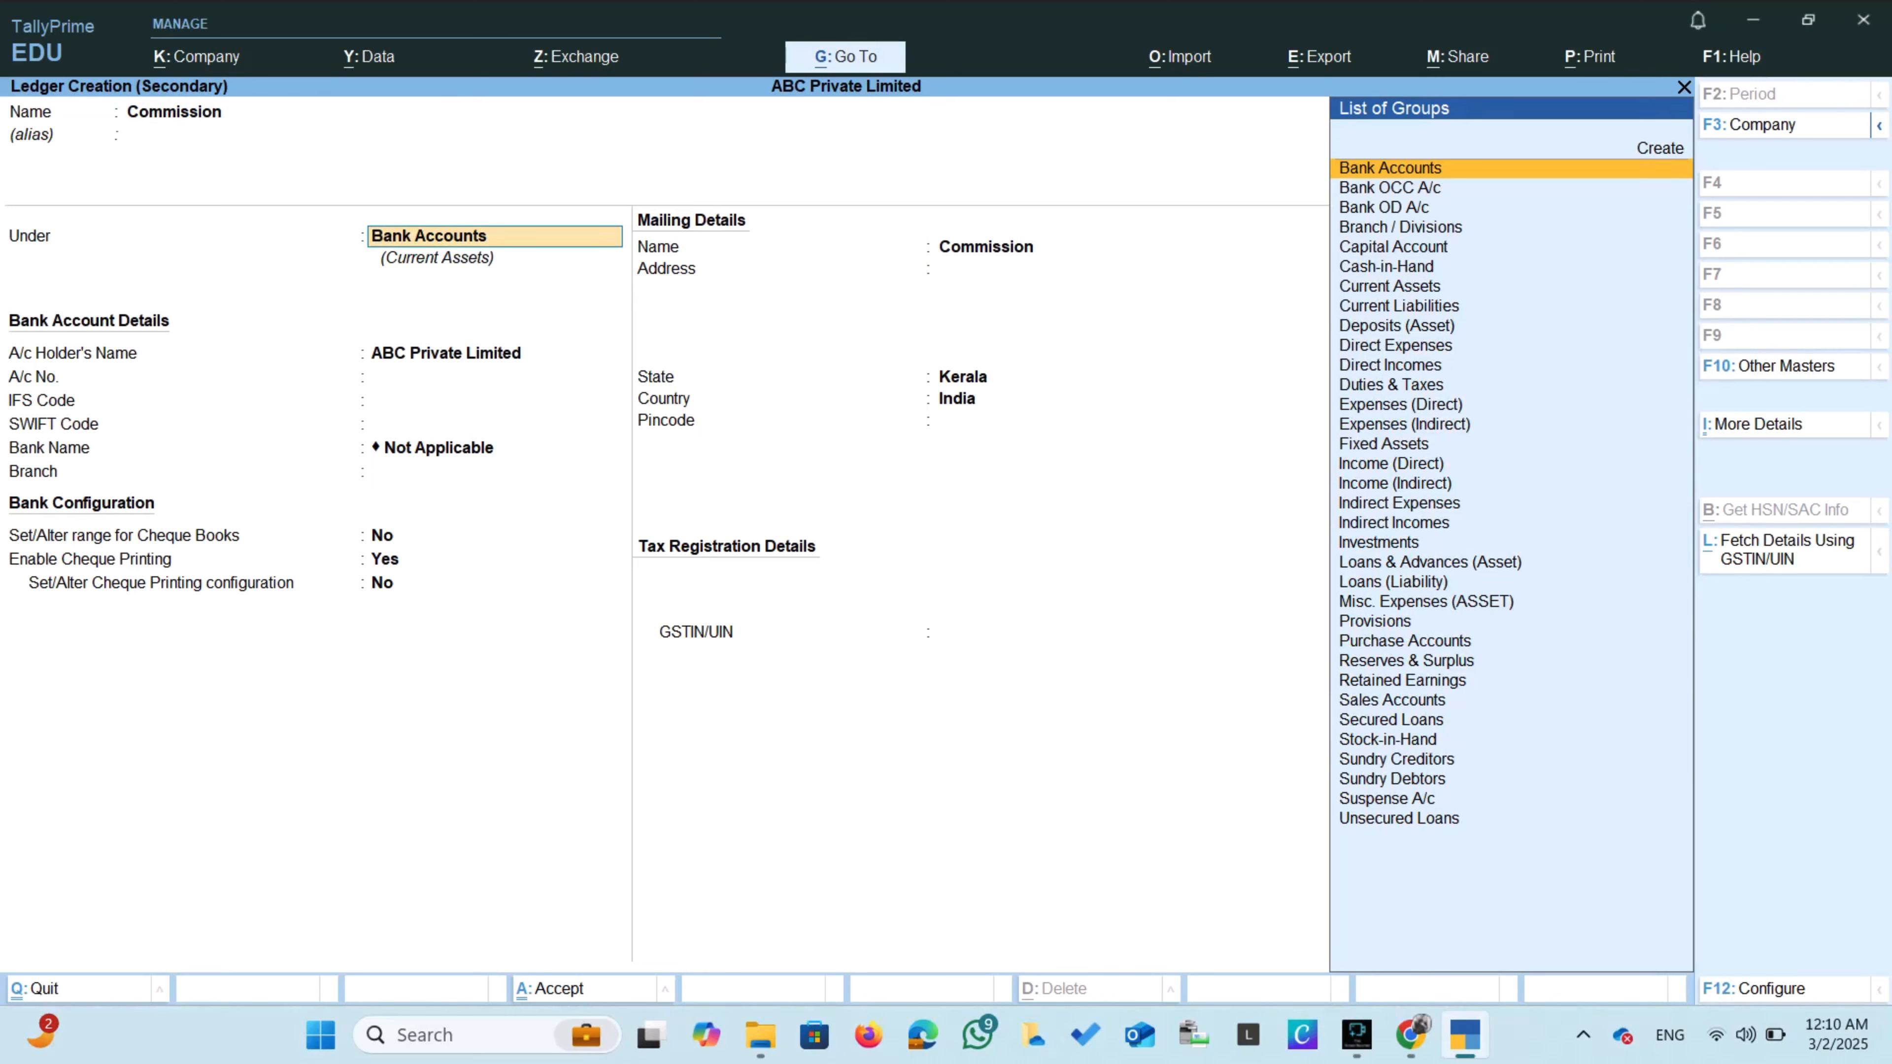
text(ind)
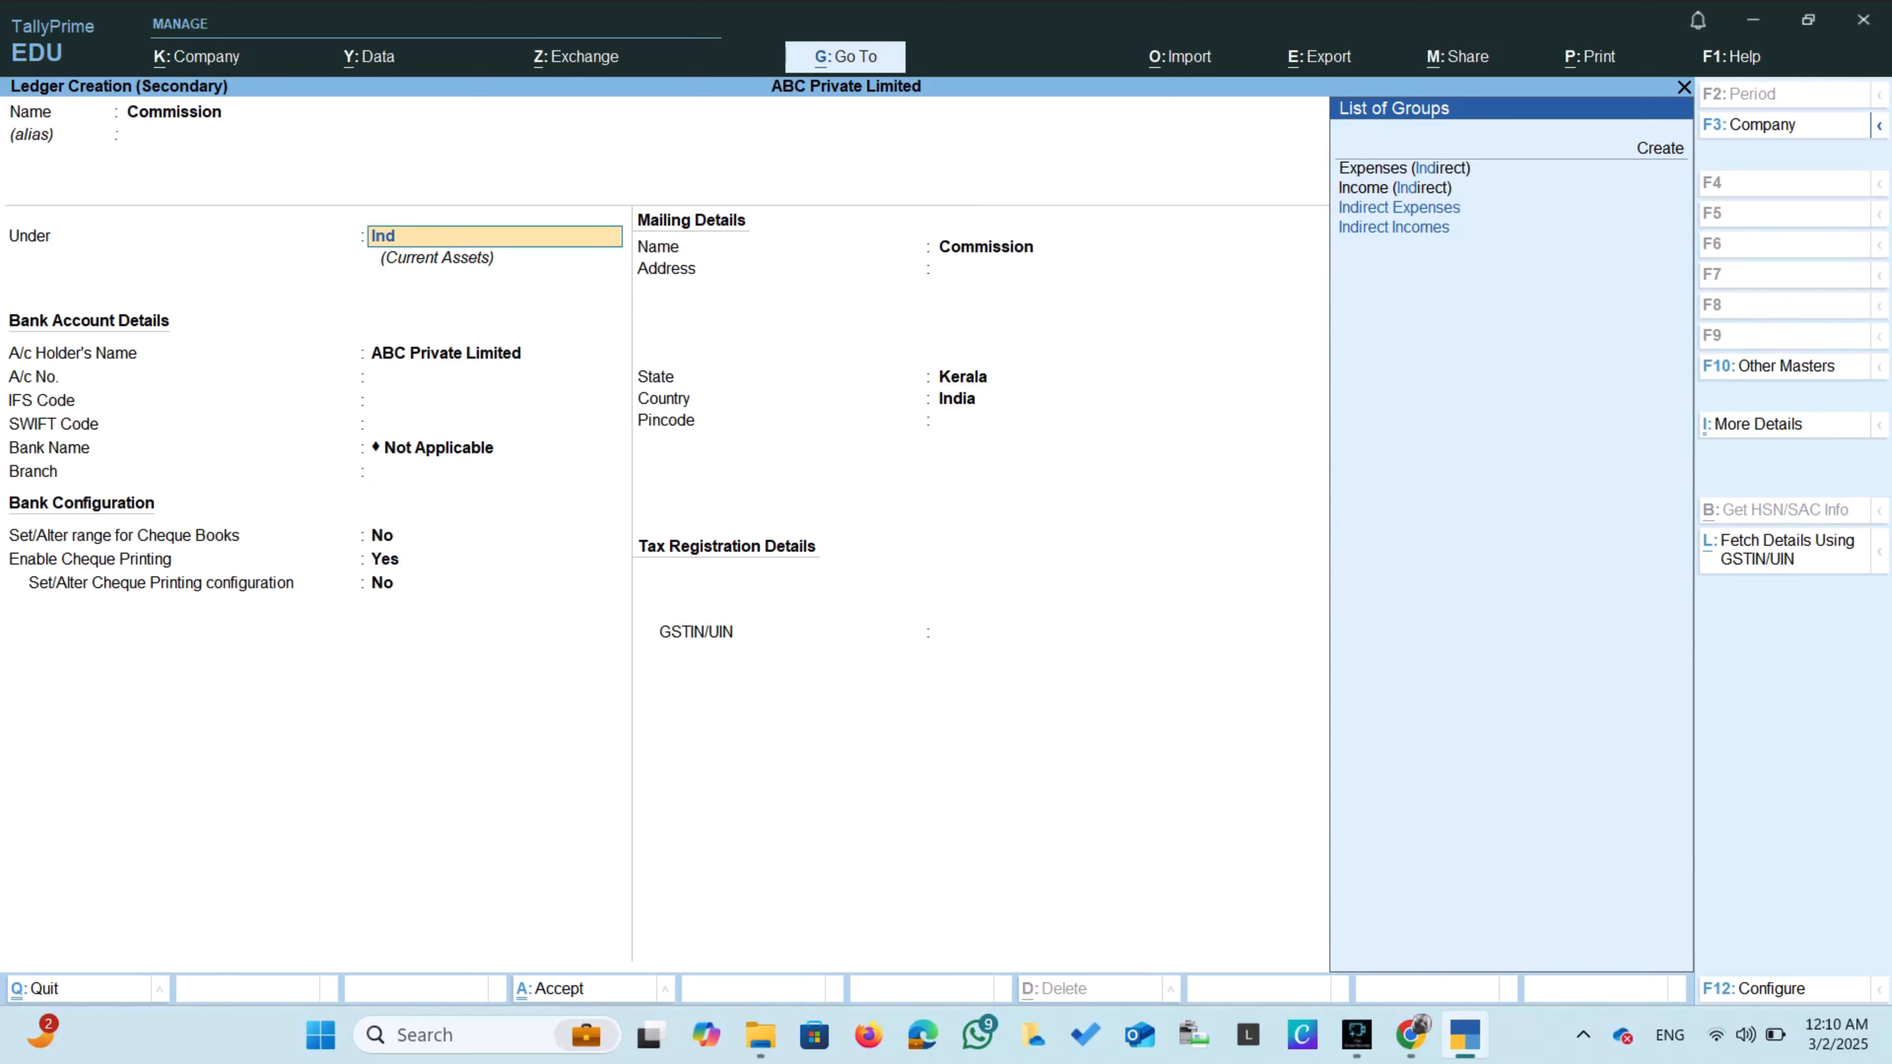
key(Down)
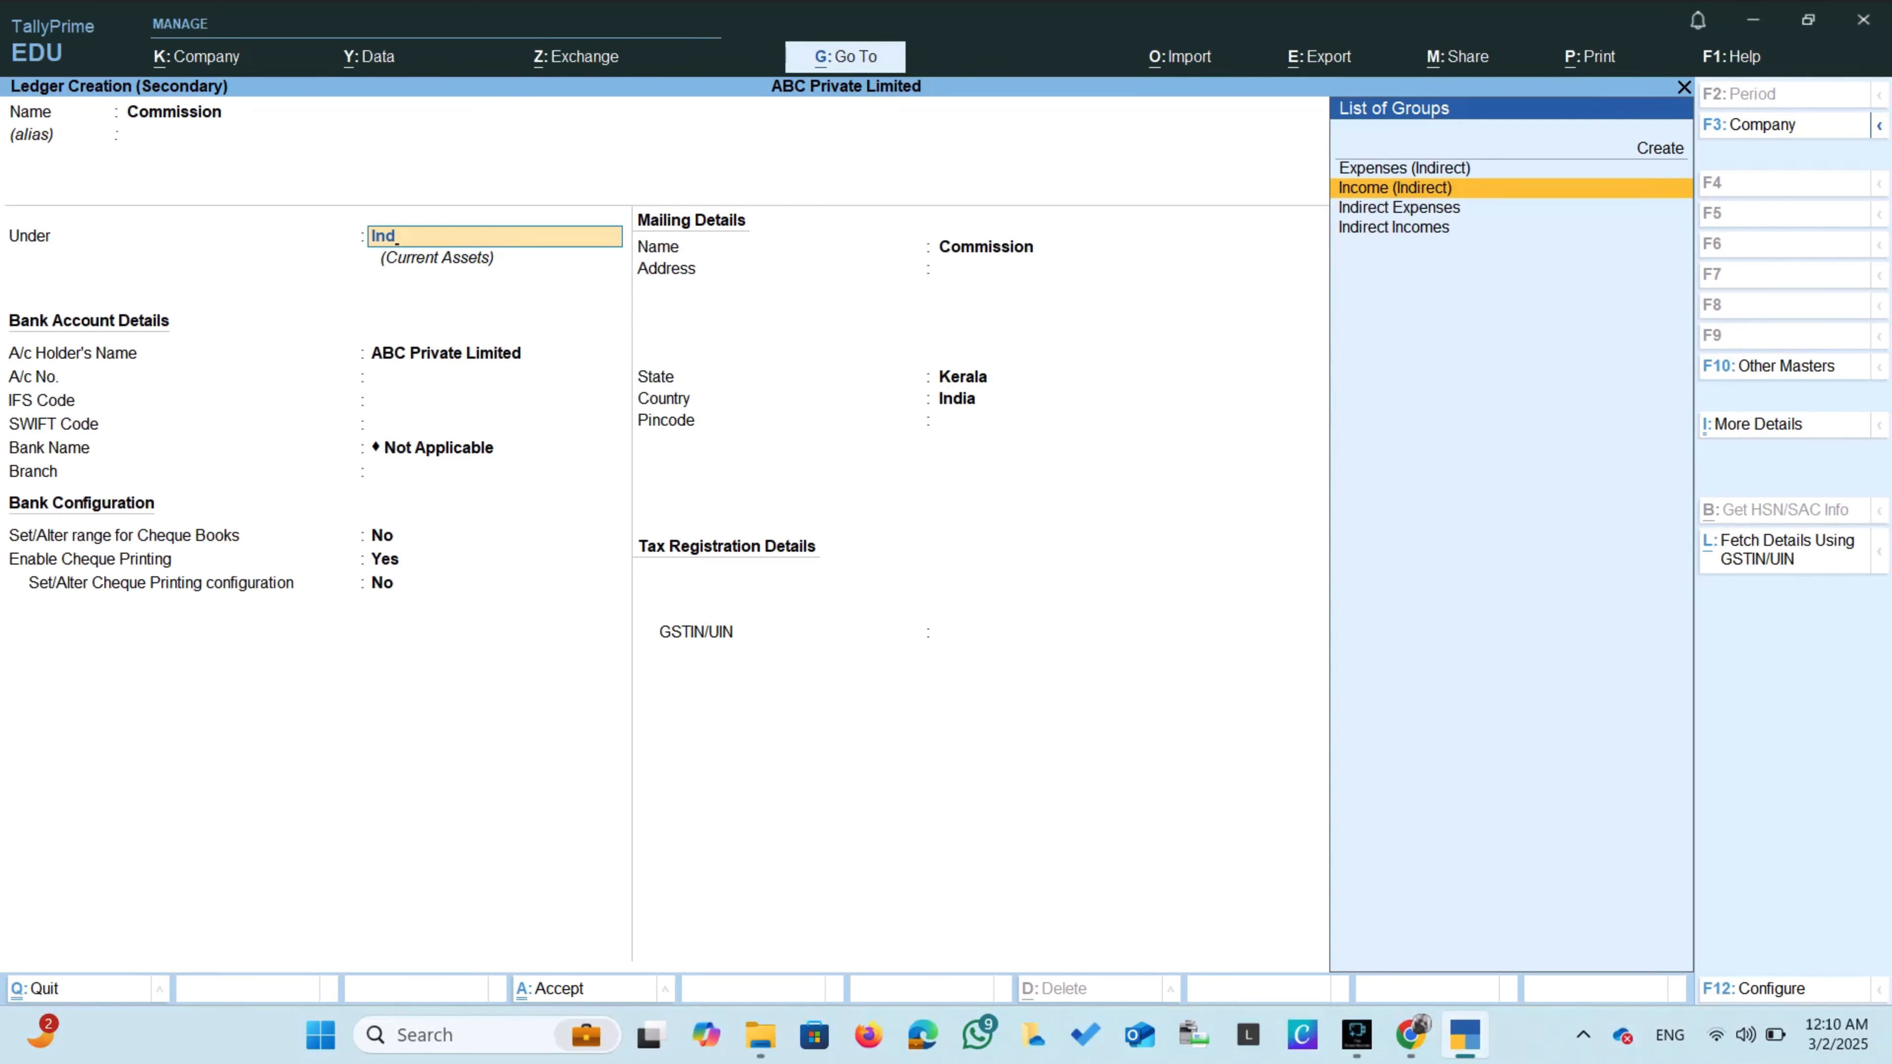
key(Return)
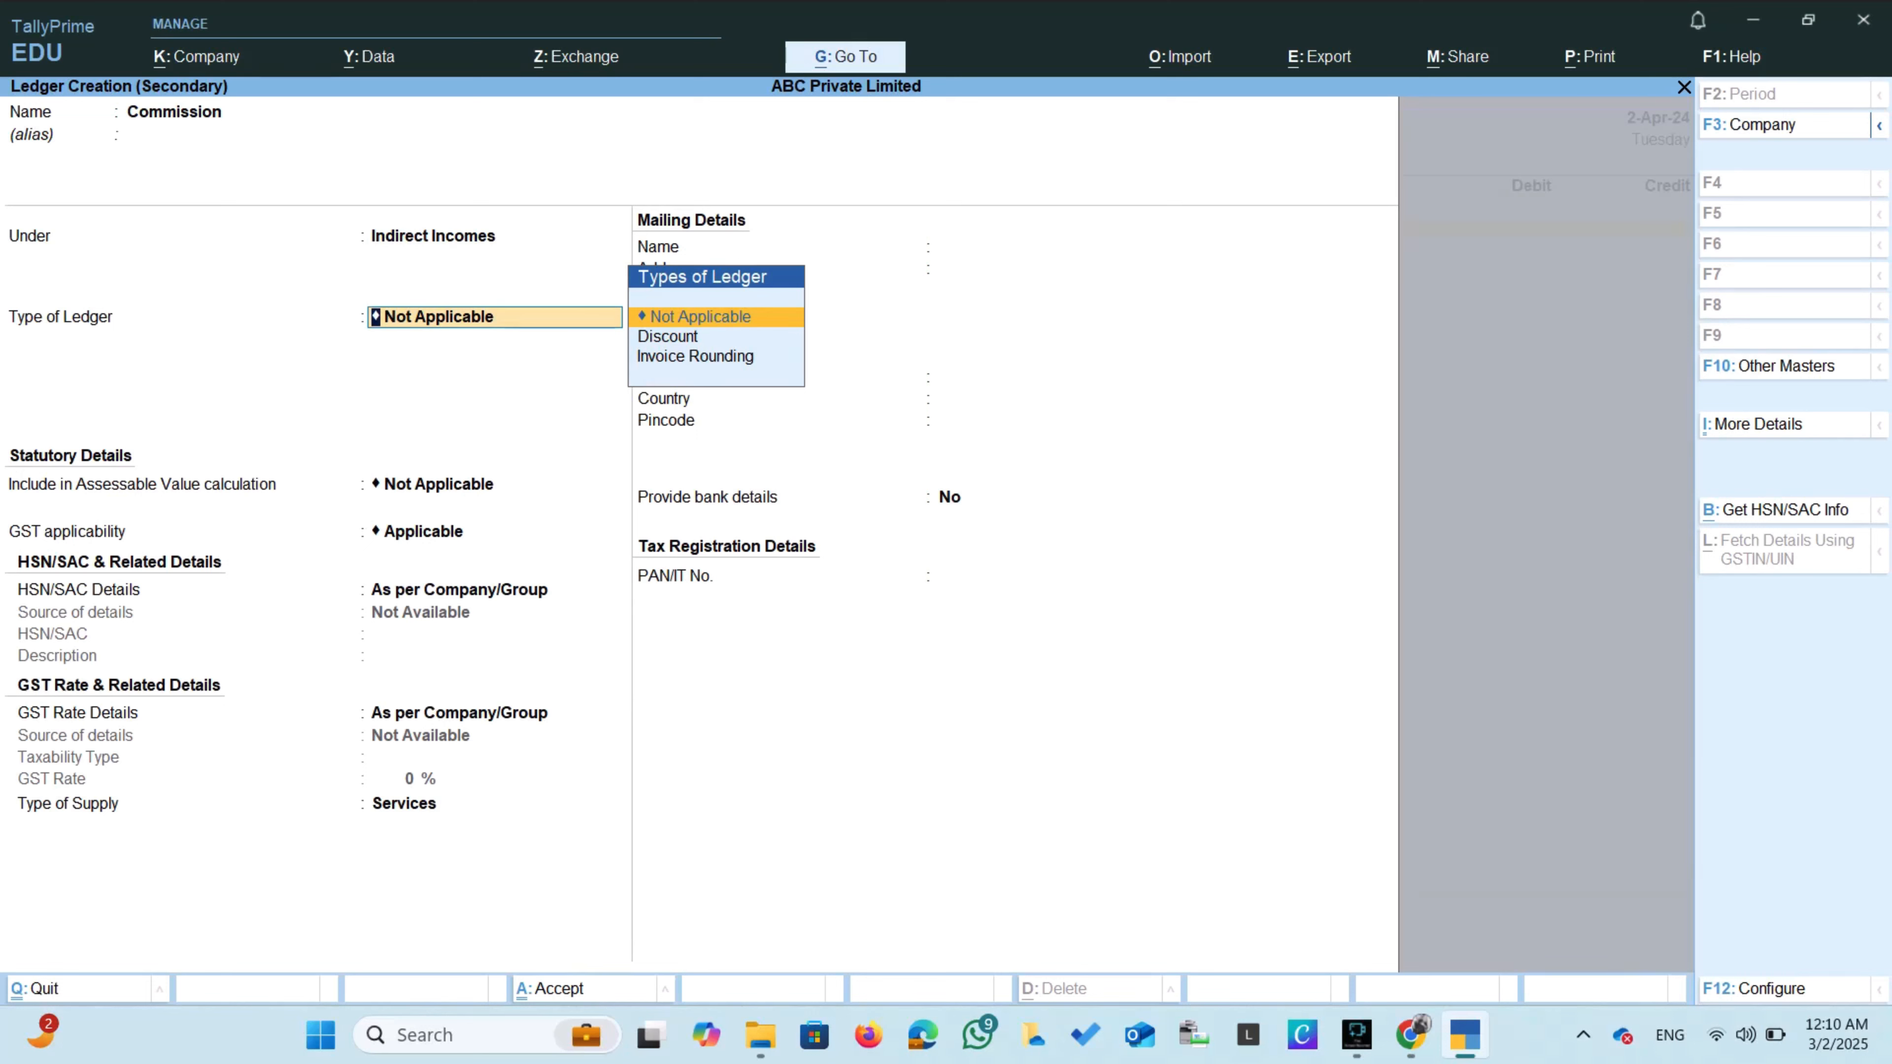
Keep the default ledger type, statutory and GST details for Commission, and save the ledger.
key(Return)
key(Return)
key(Return)
key(Return)
key(Return)
key(Return)
key(Return)
key(Return)
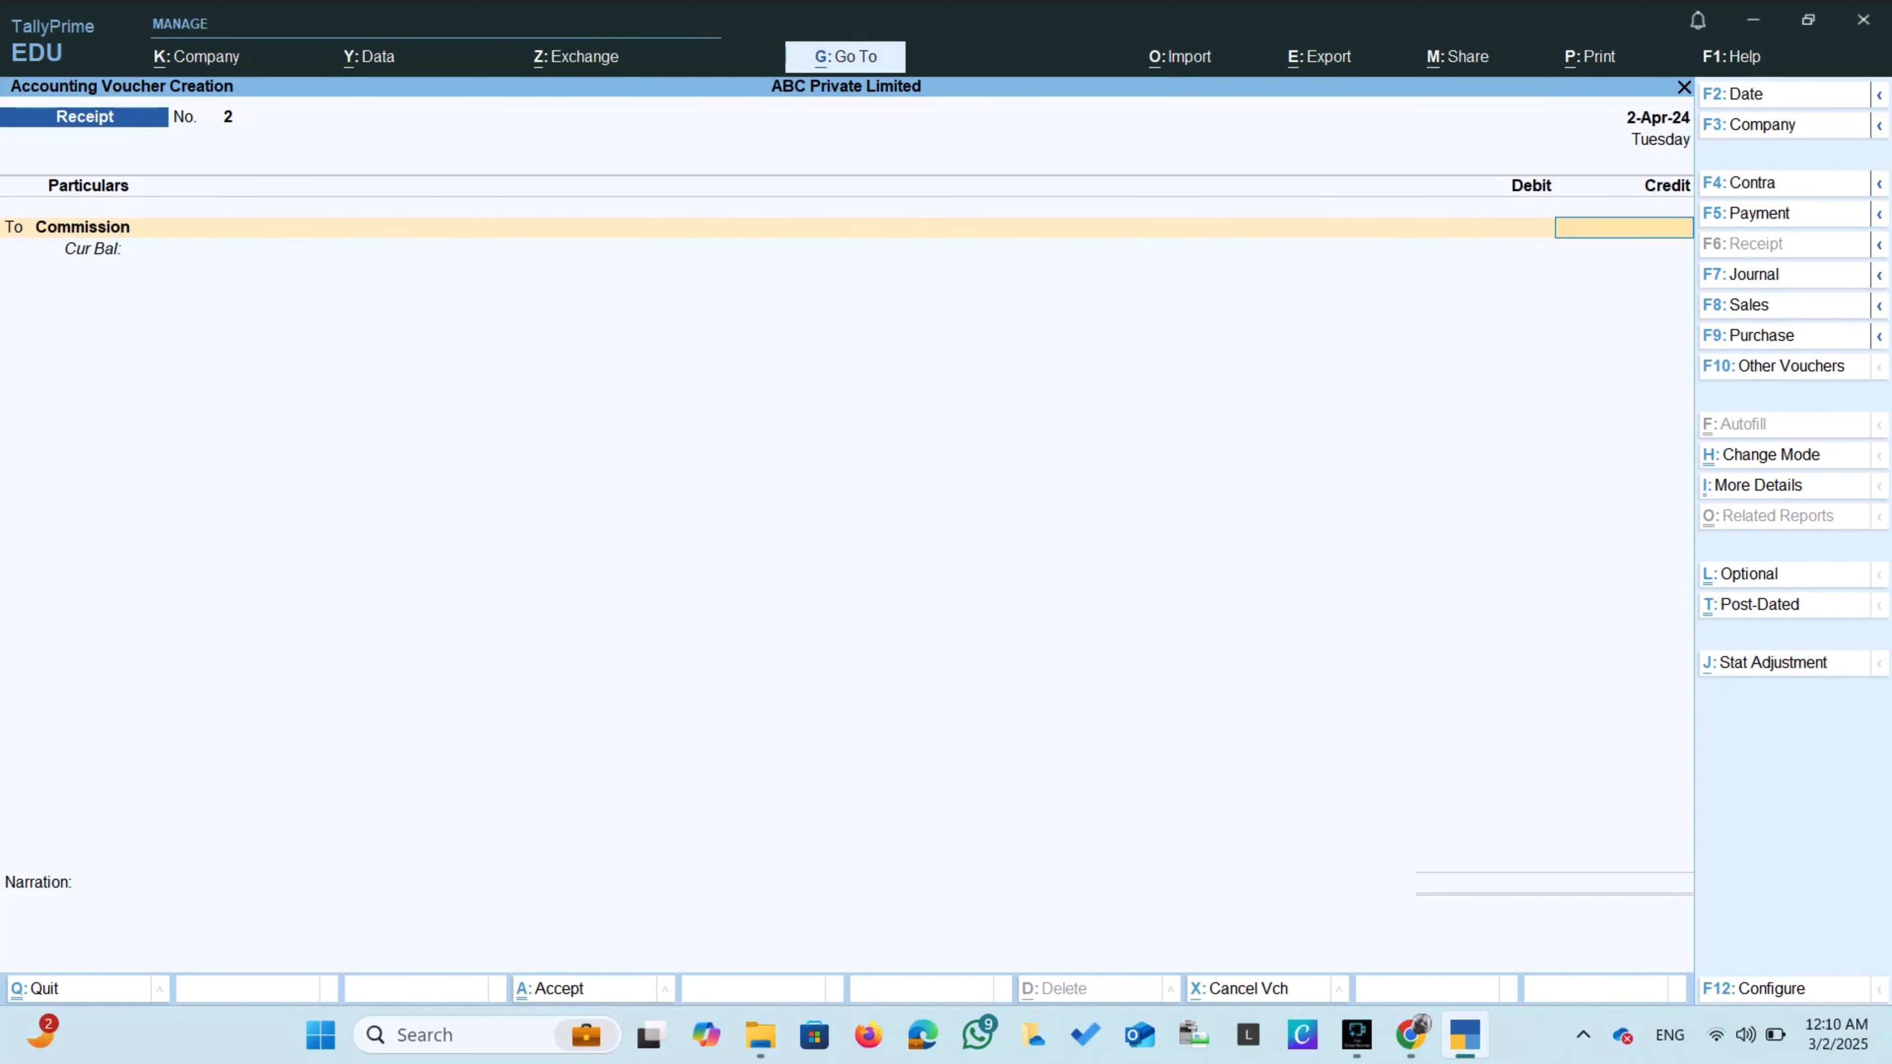
Credit Commission with 3,000 and choose Cash as the debited account in the receipt voucher.
text(3000)
key(Return)
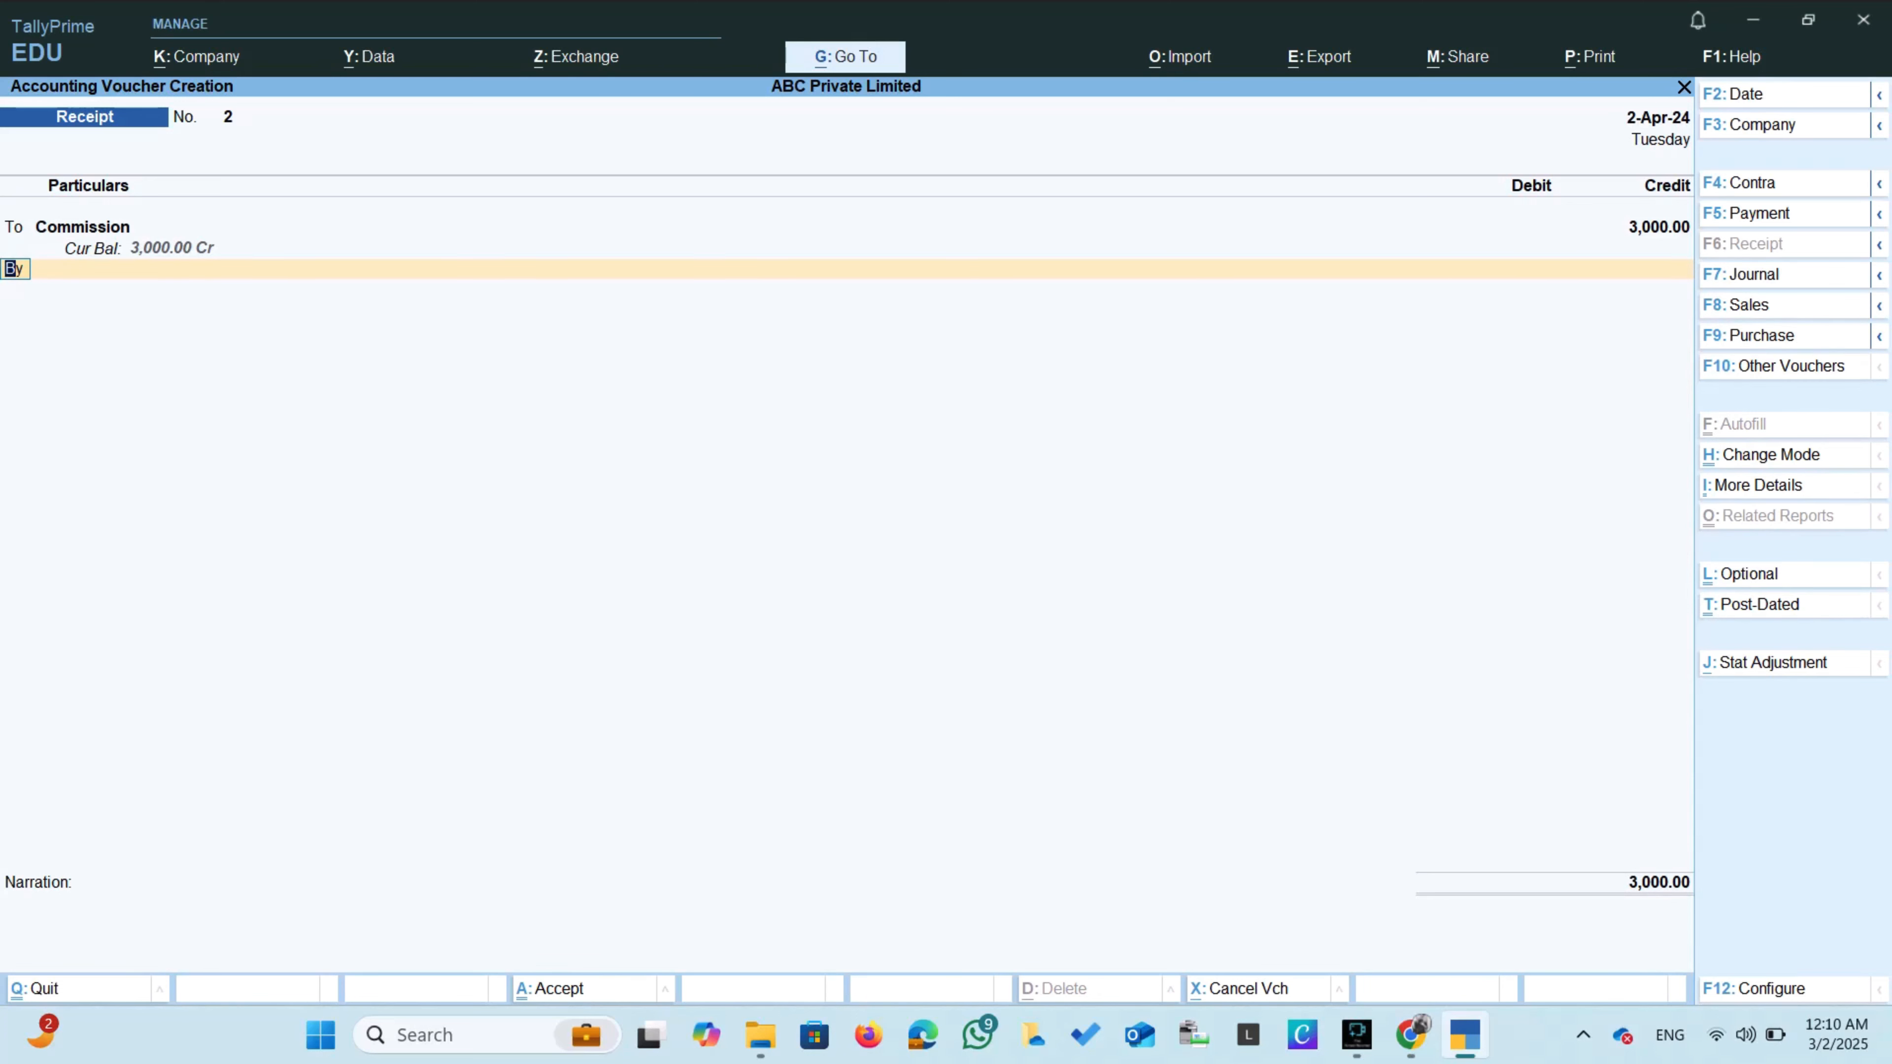
key(Return)
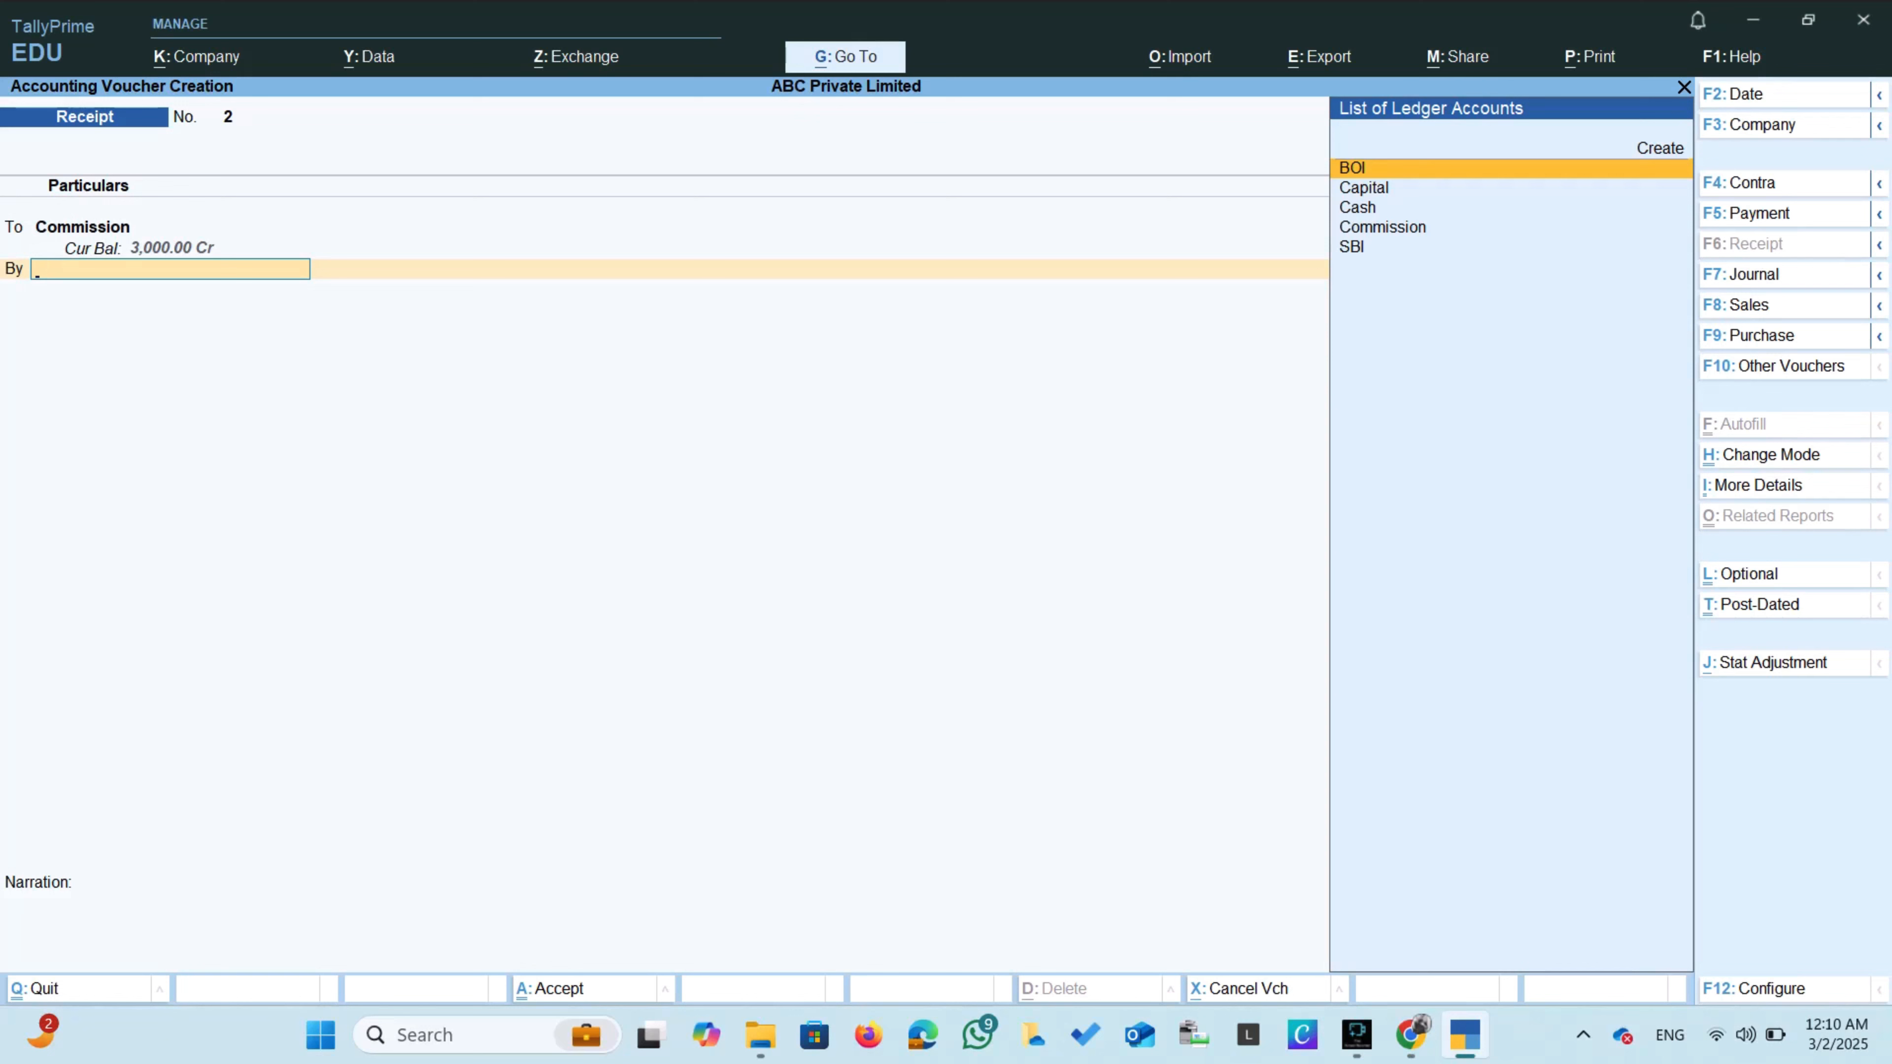
key(Down)
key(Down)
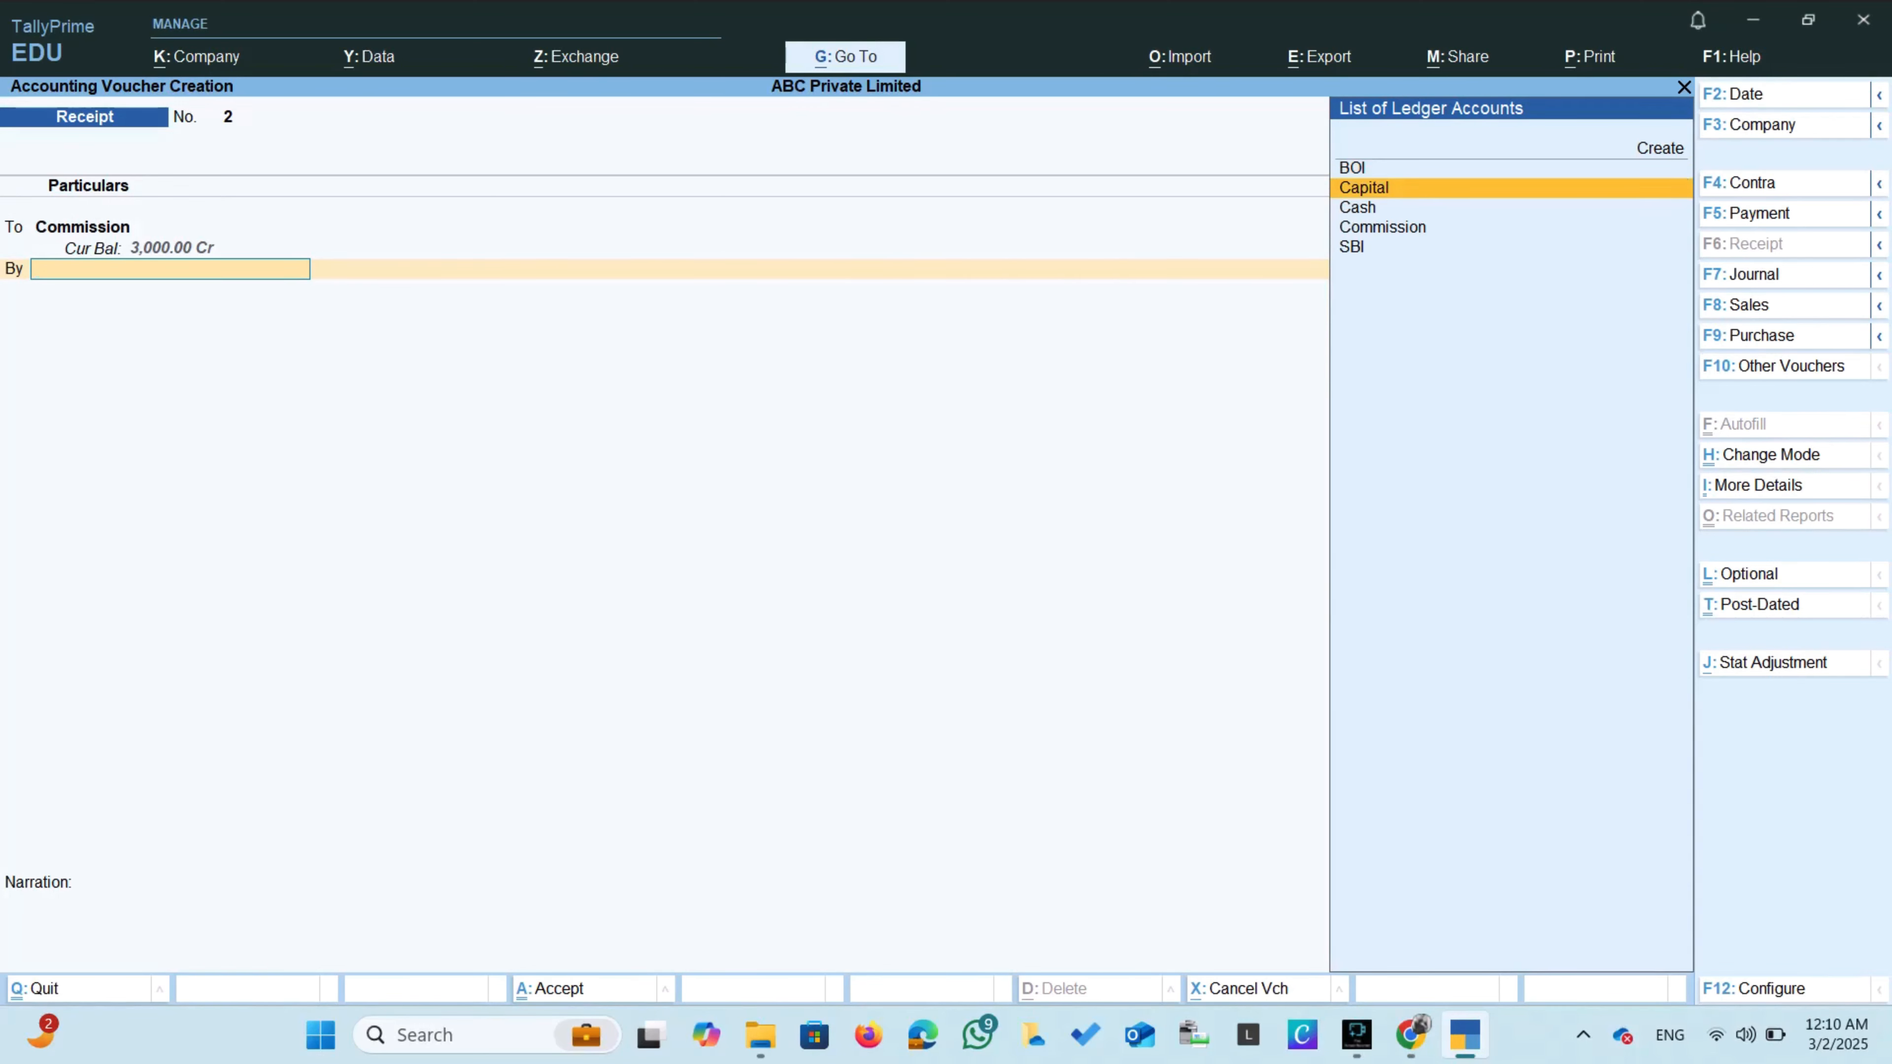
key(Return)
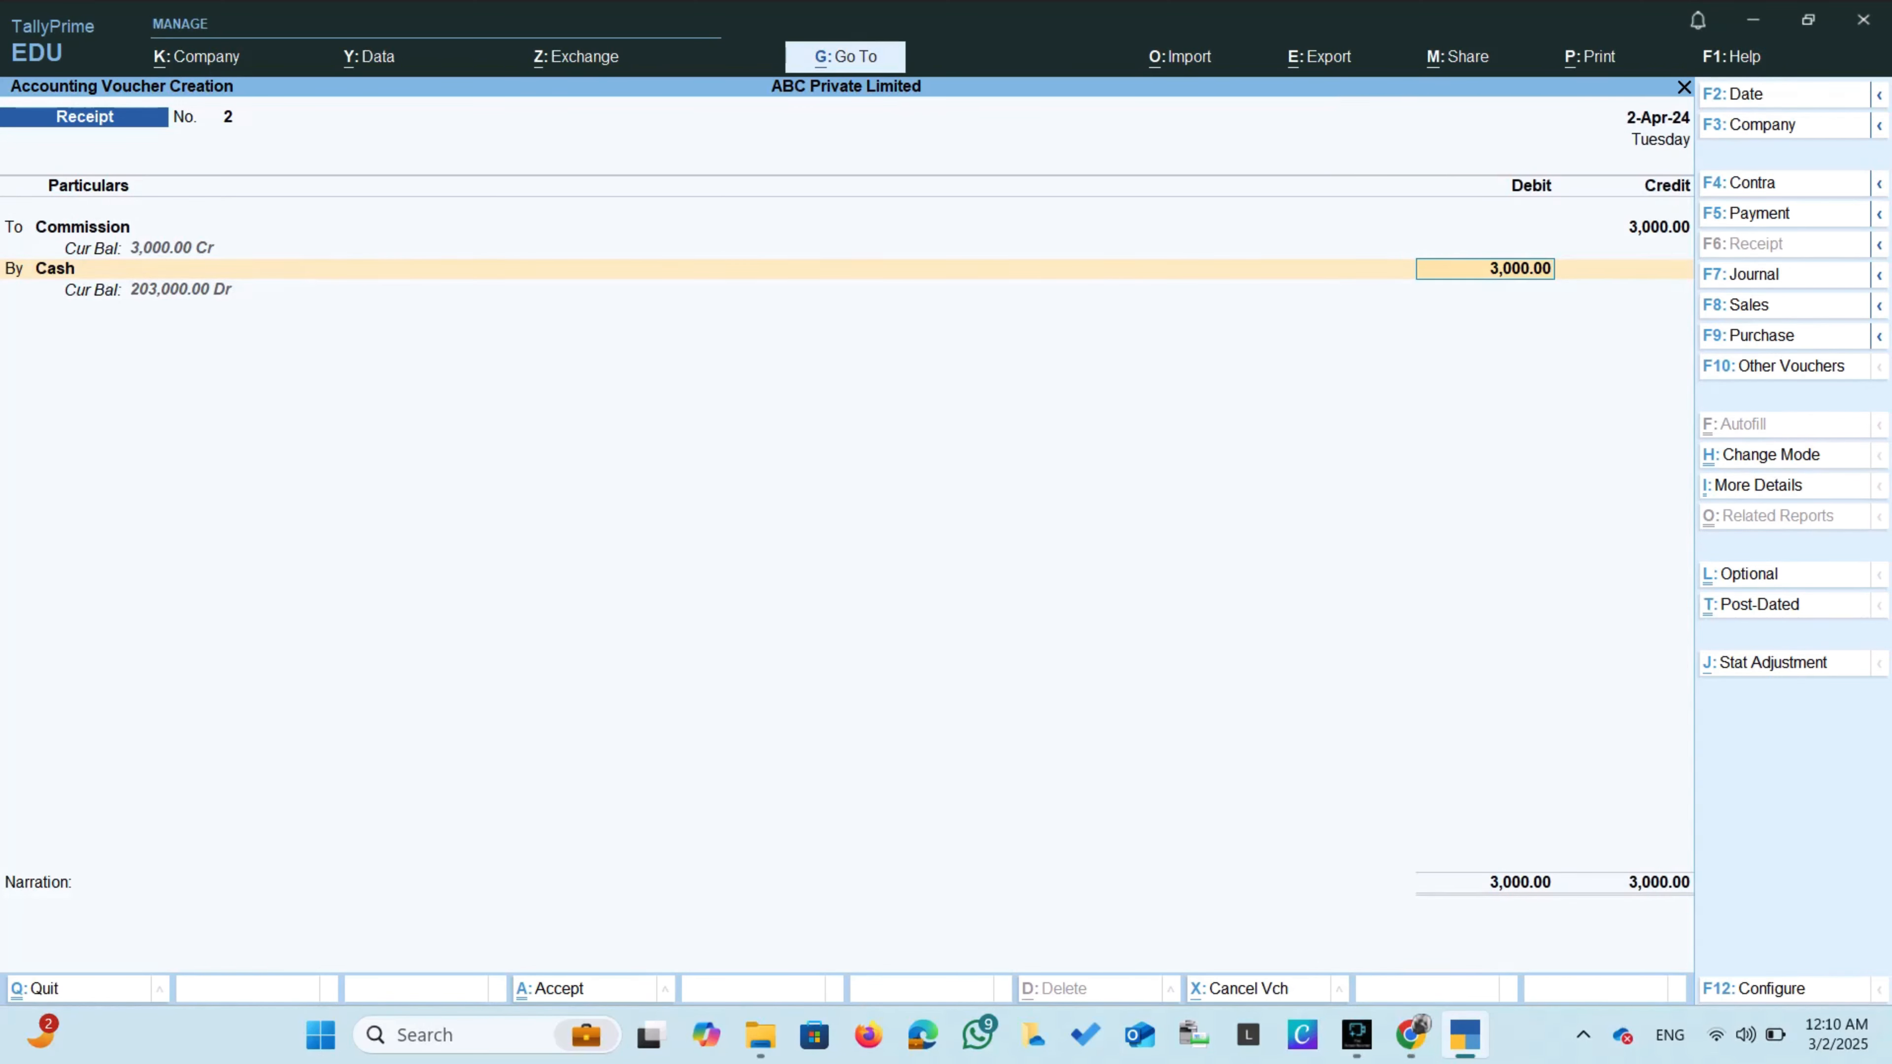
Keep the 3,000 debit for Cash and save the receipt voucher without a narration.
key(Return)
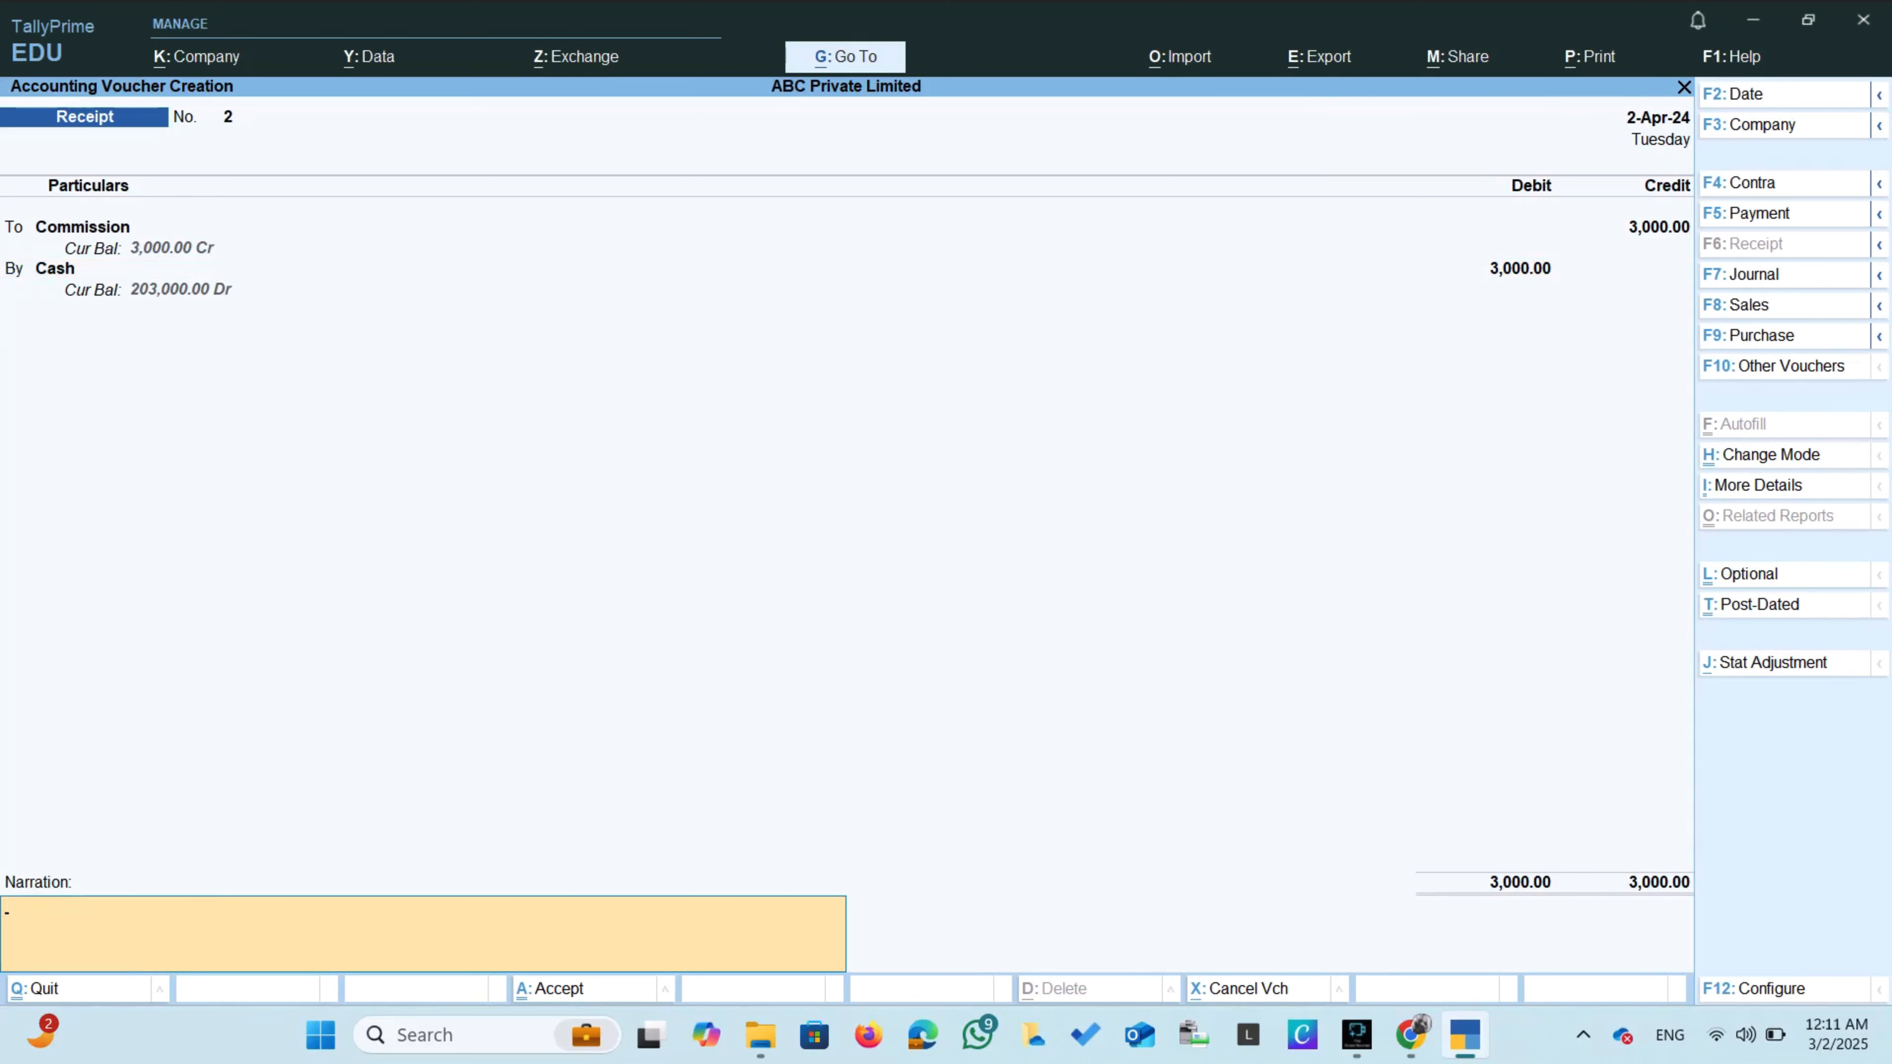
key(Return)
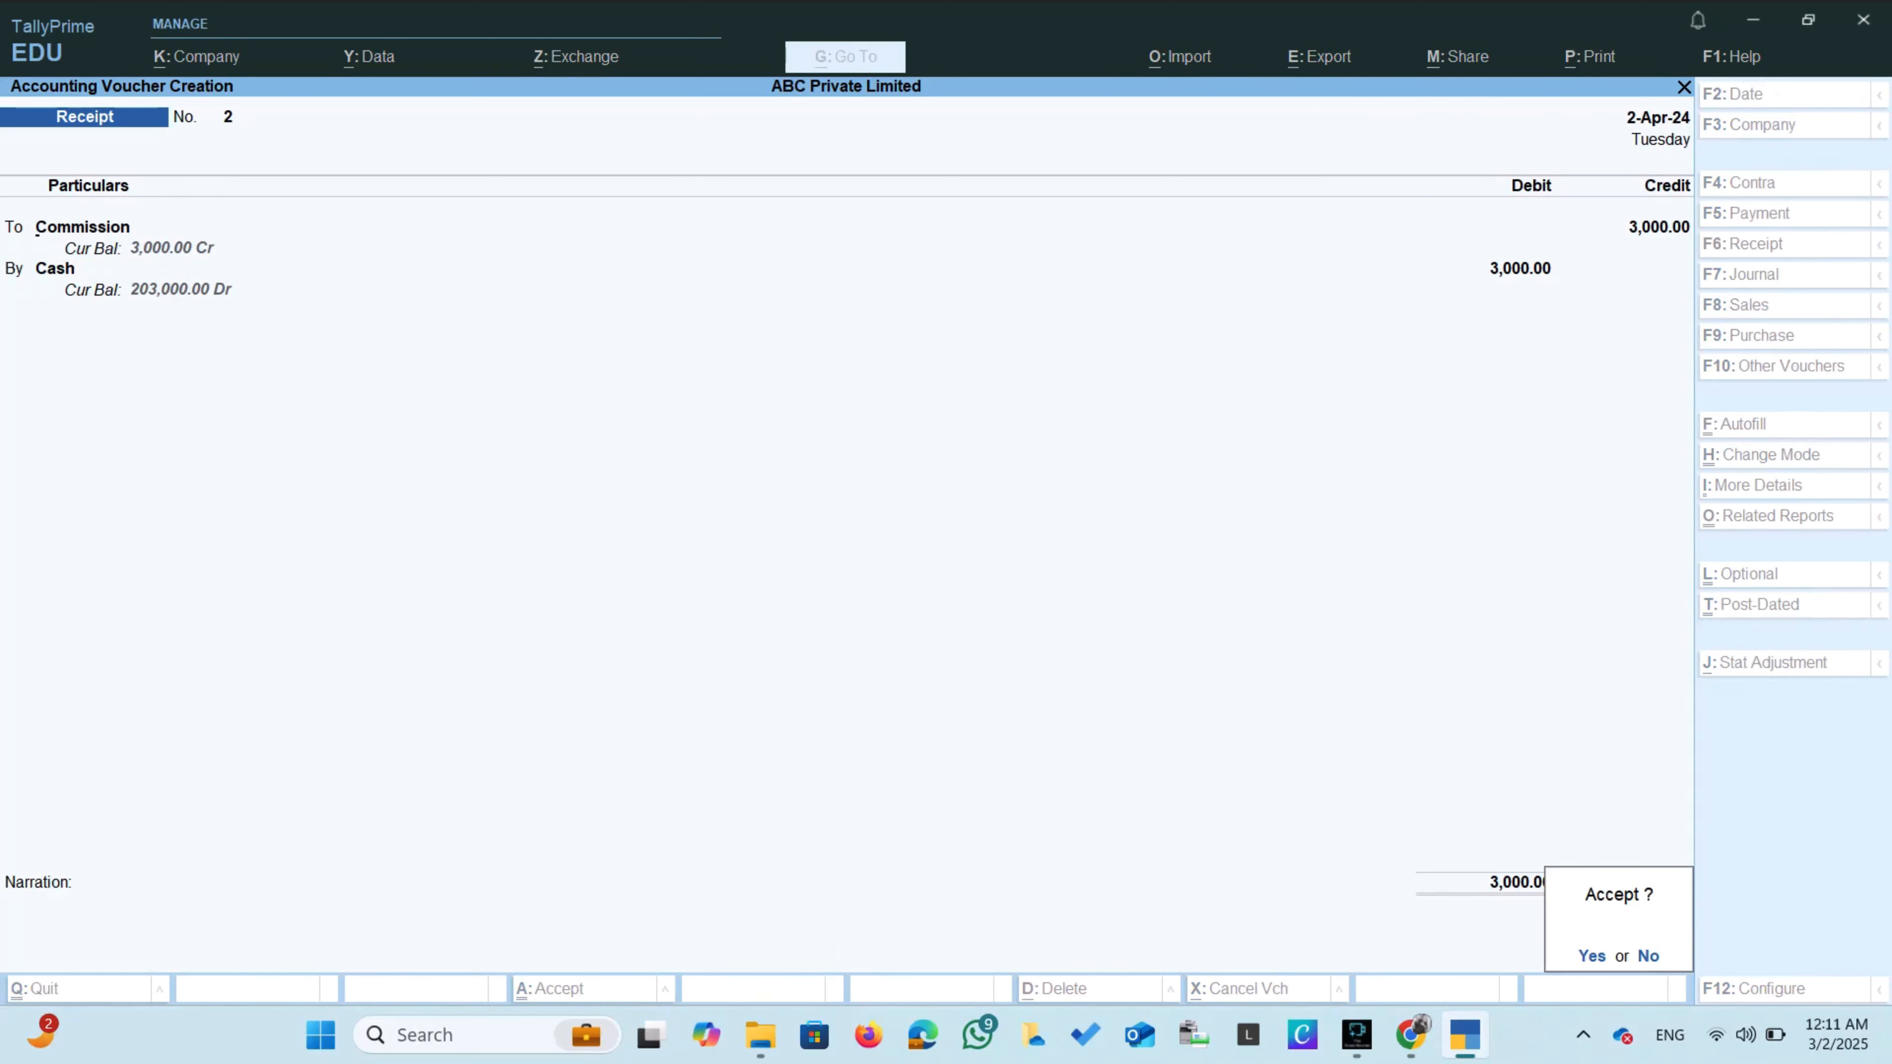
key(Return)
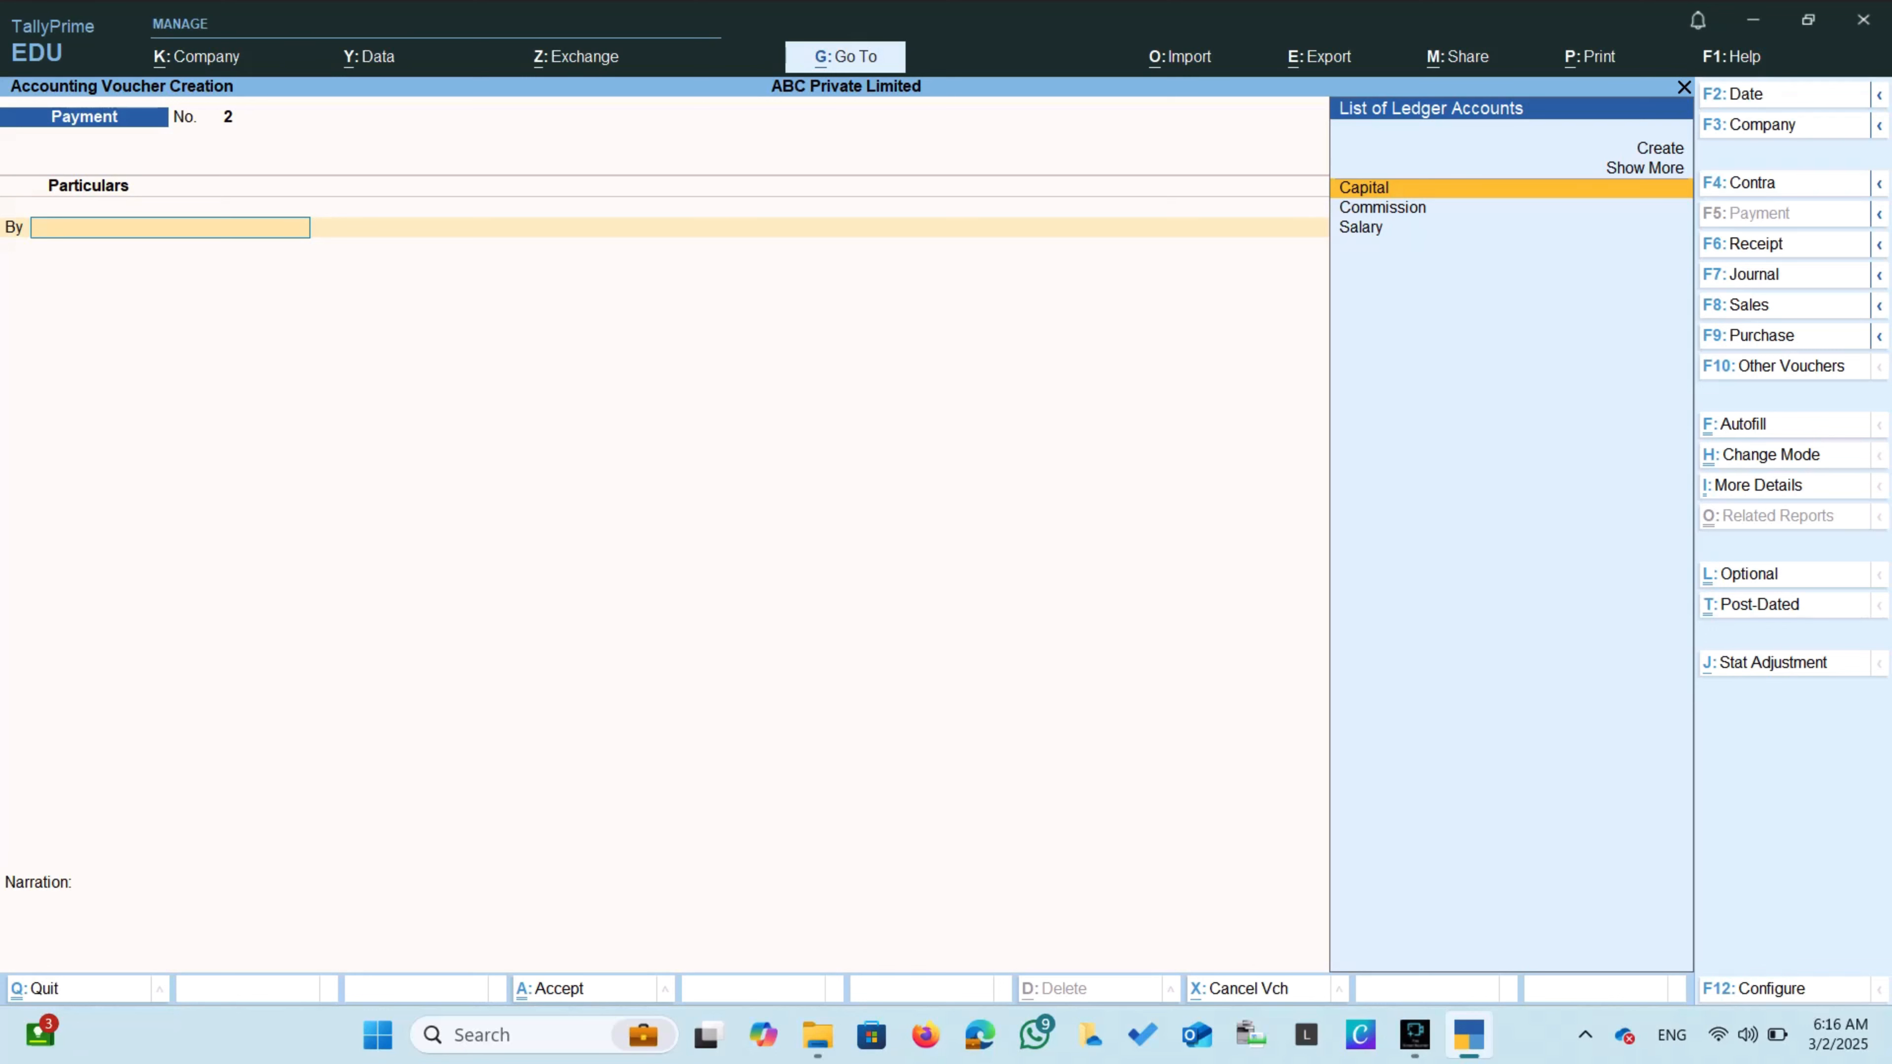
key(Up)
key(Up)
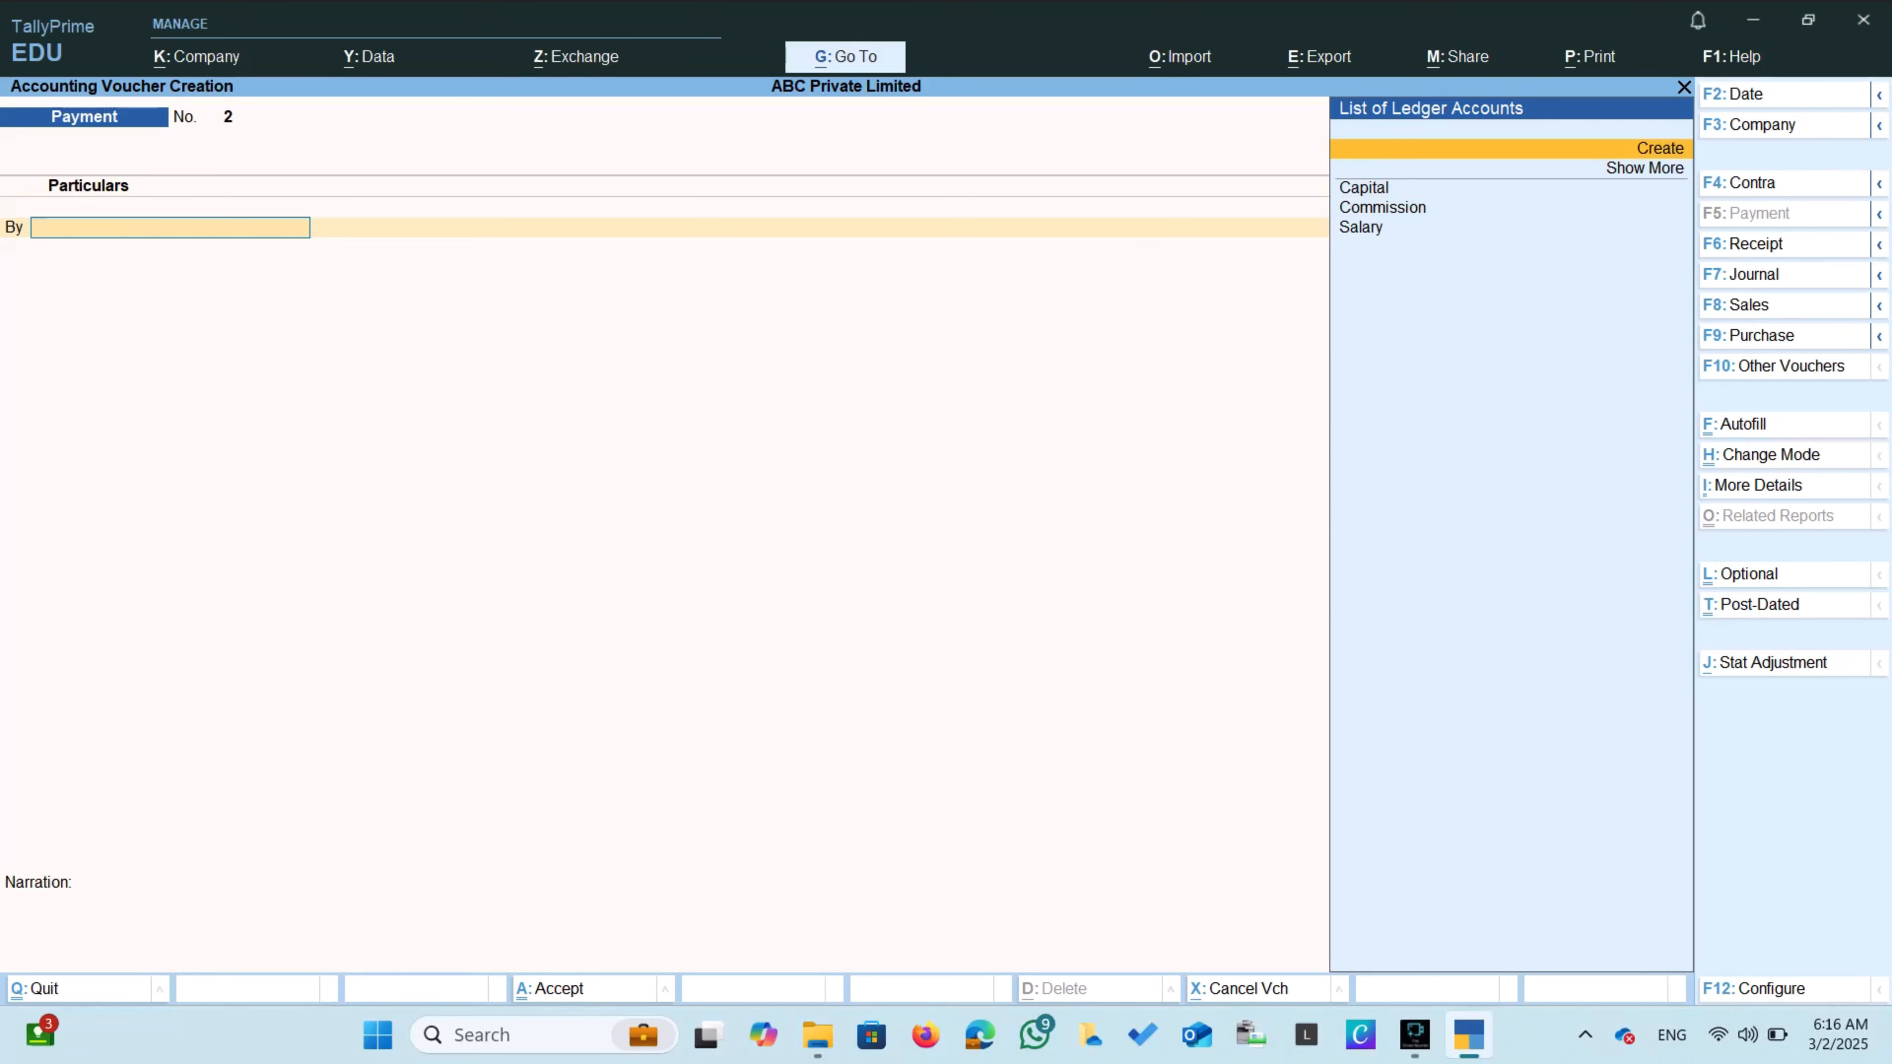
key(Return)
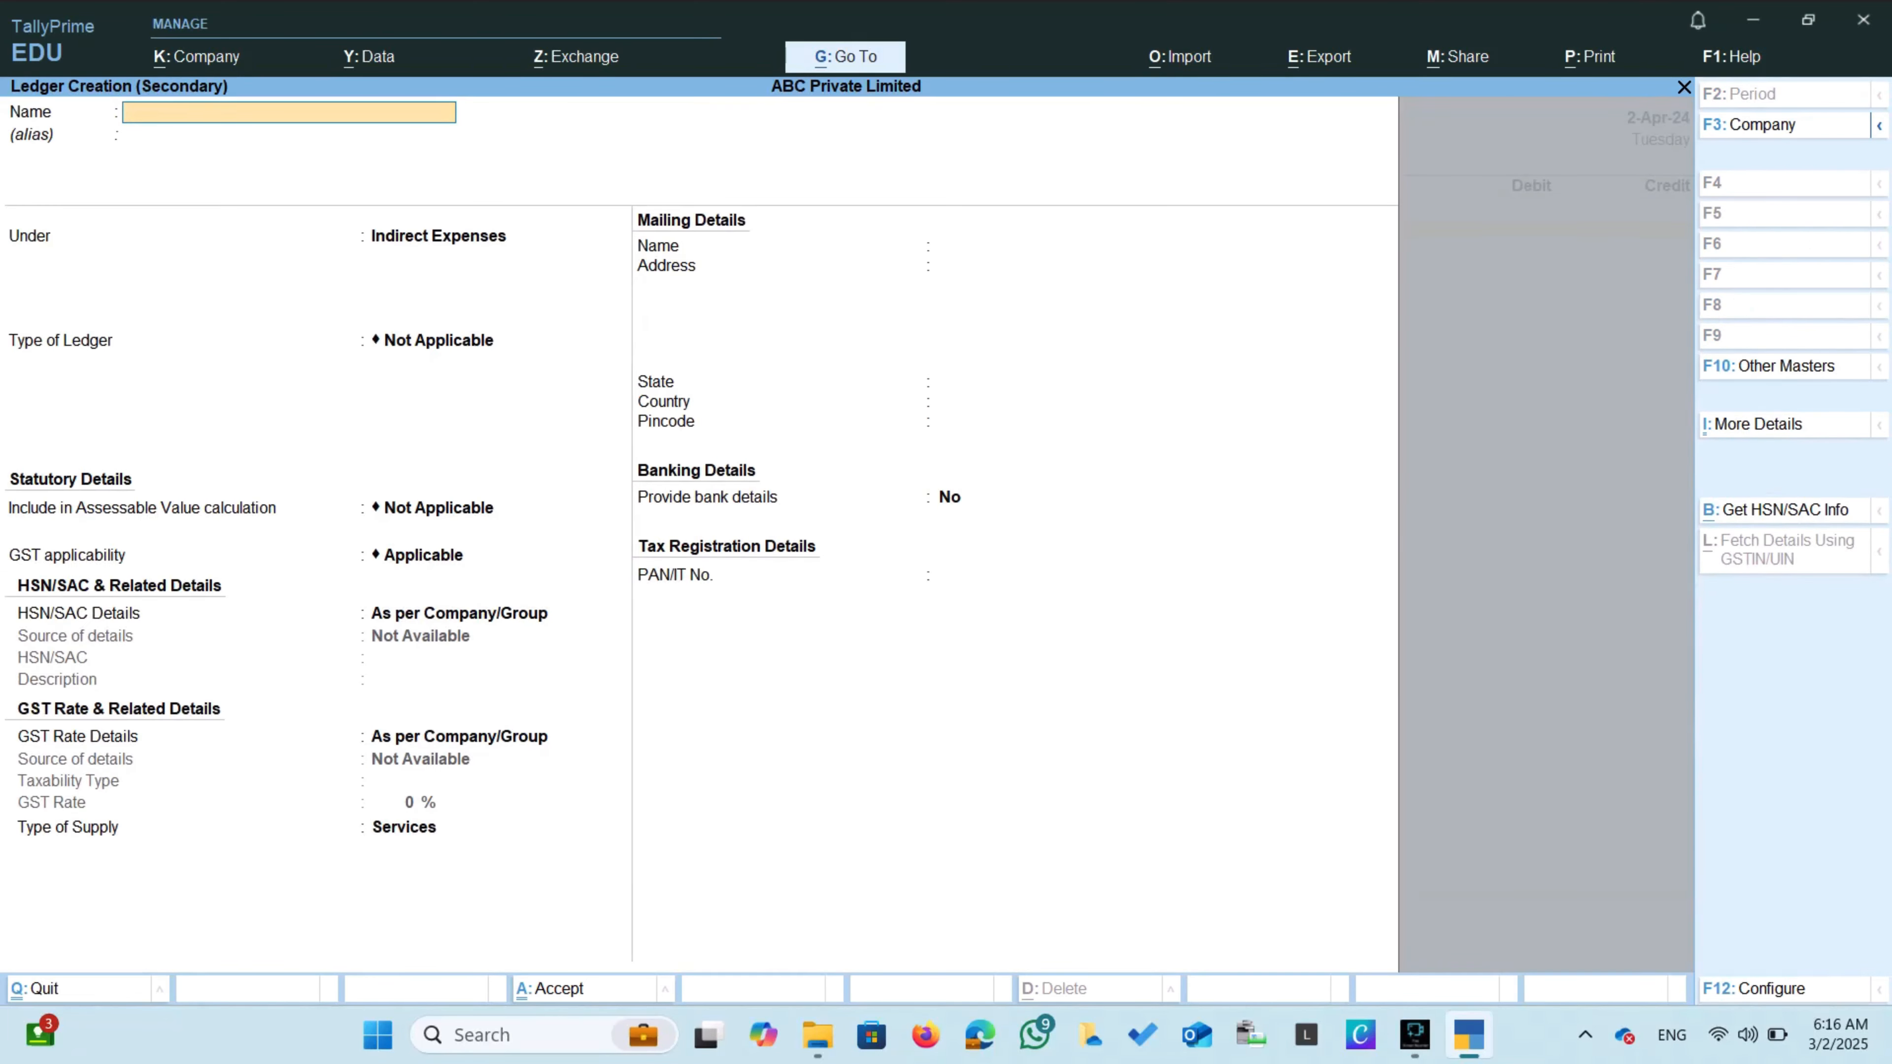
text(Salary)
key(Return)
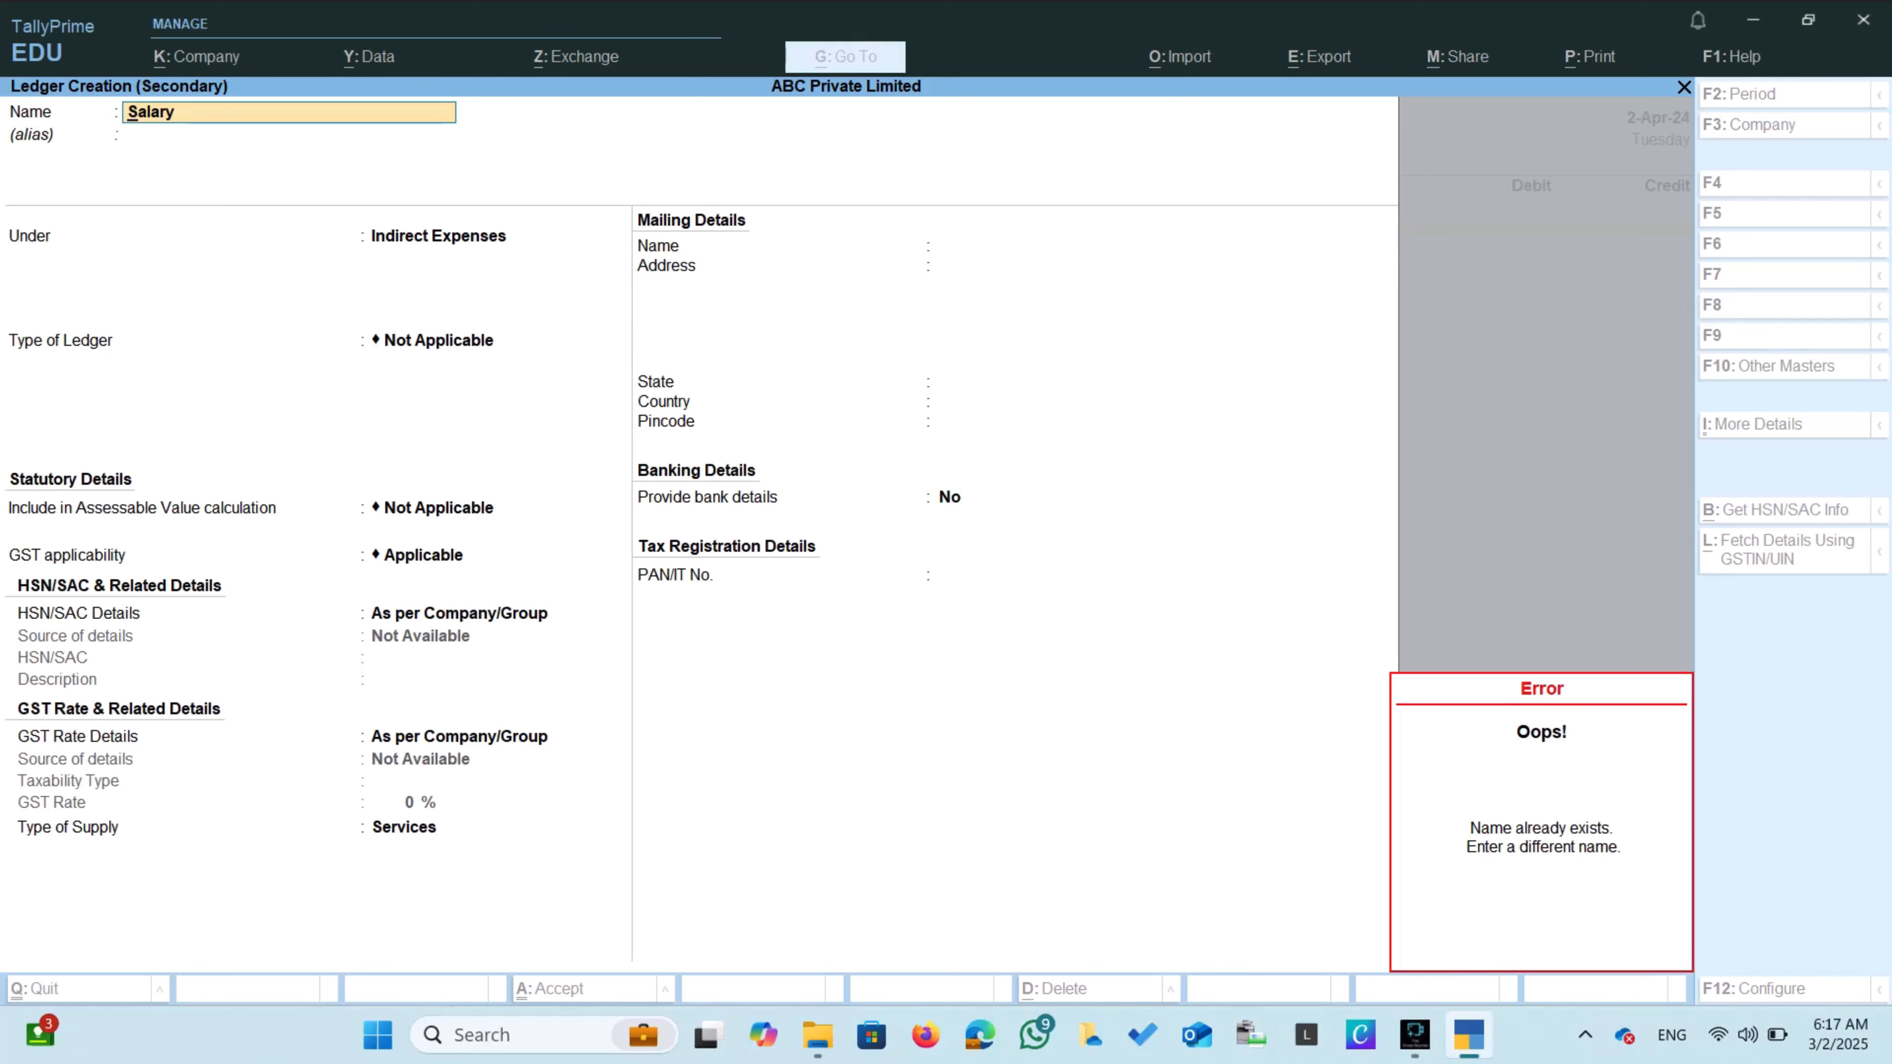
key(Escape)
key(BackSpace)
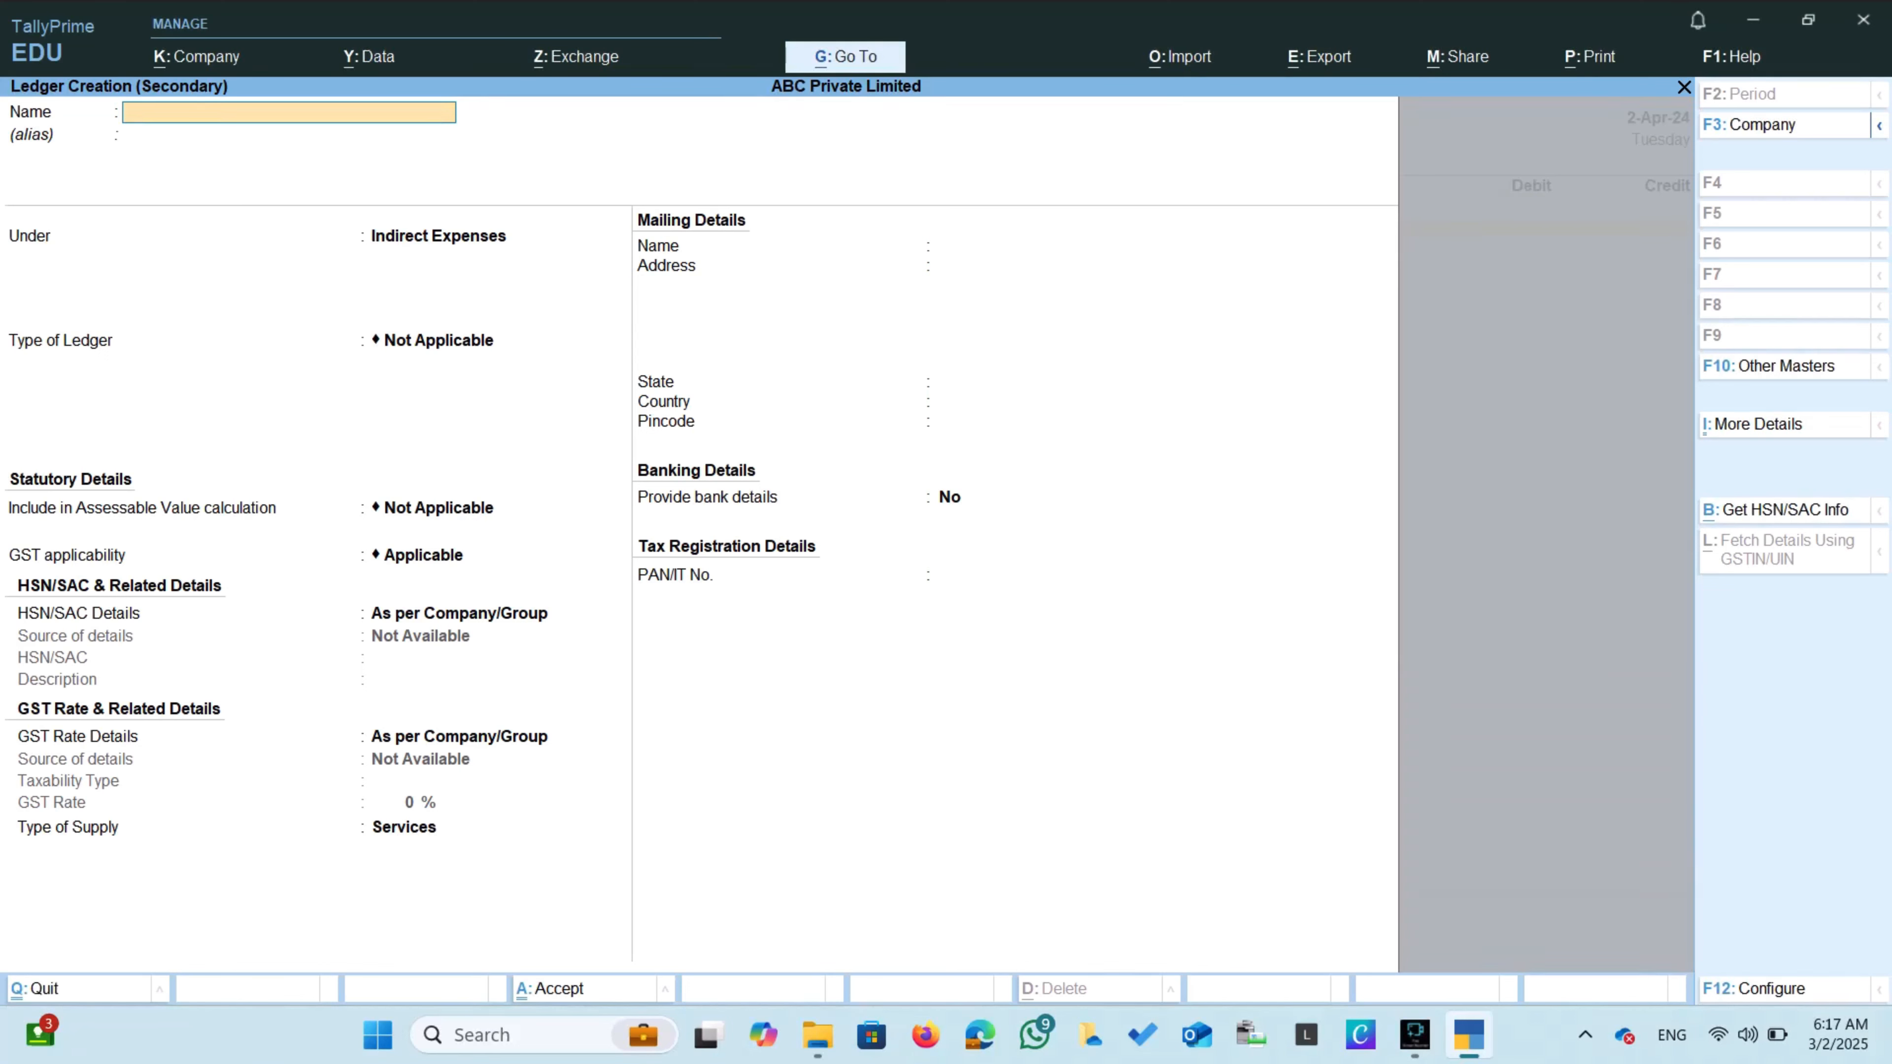
key(Escape)
key(Return)
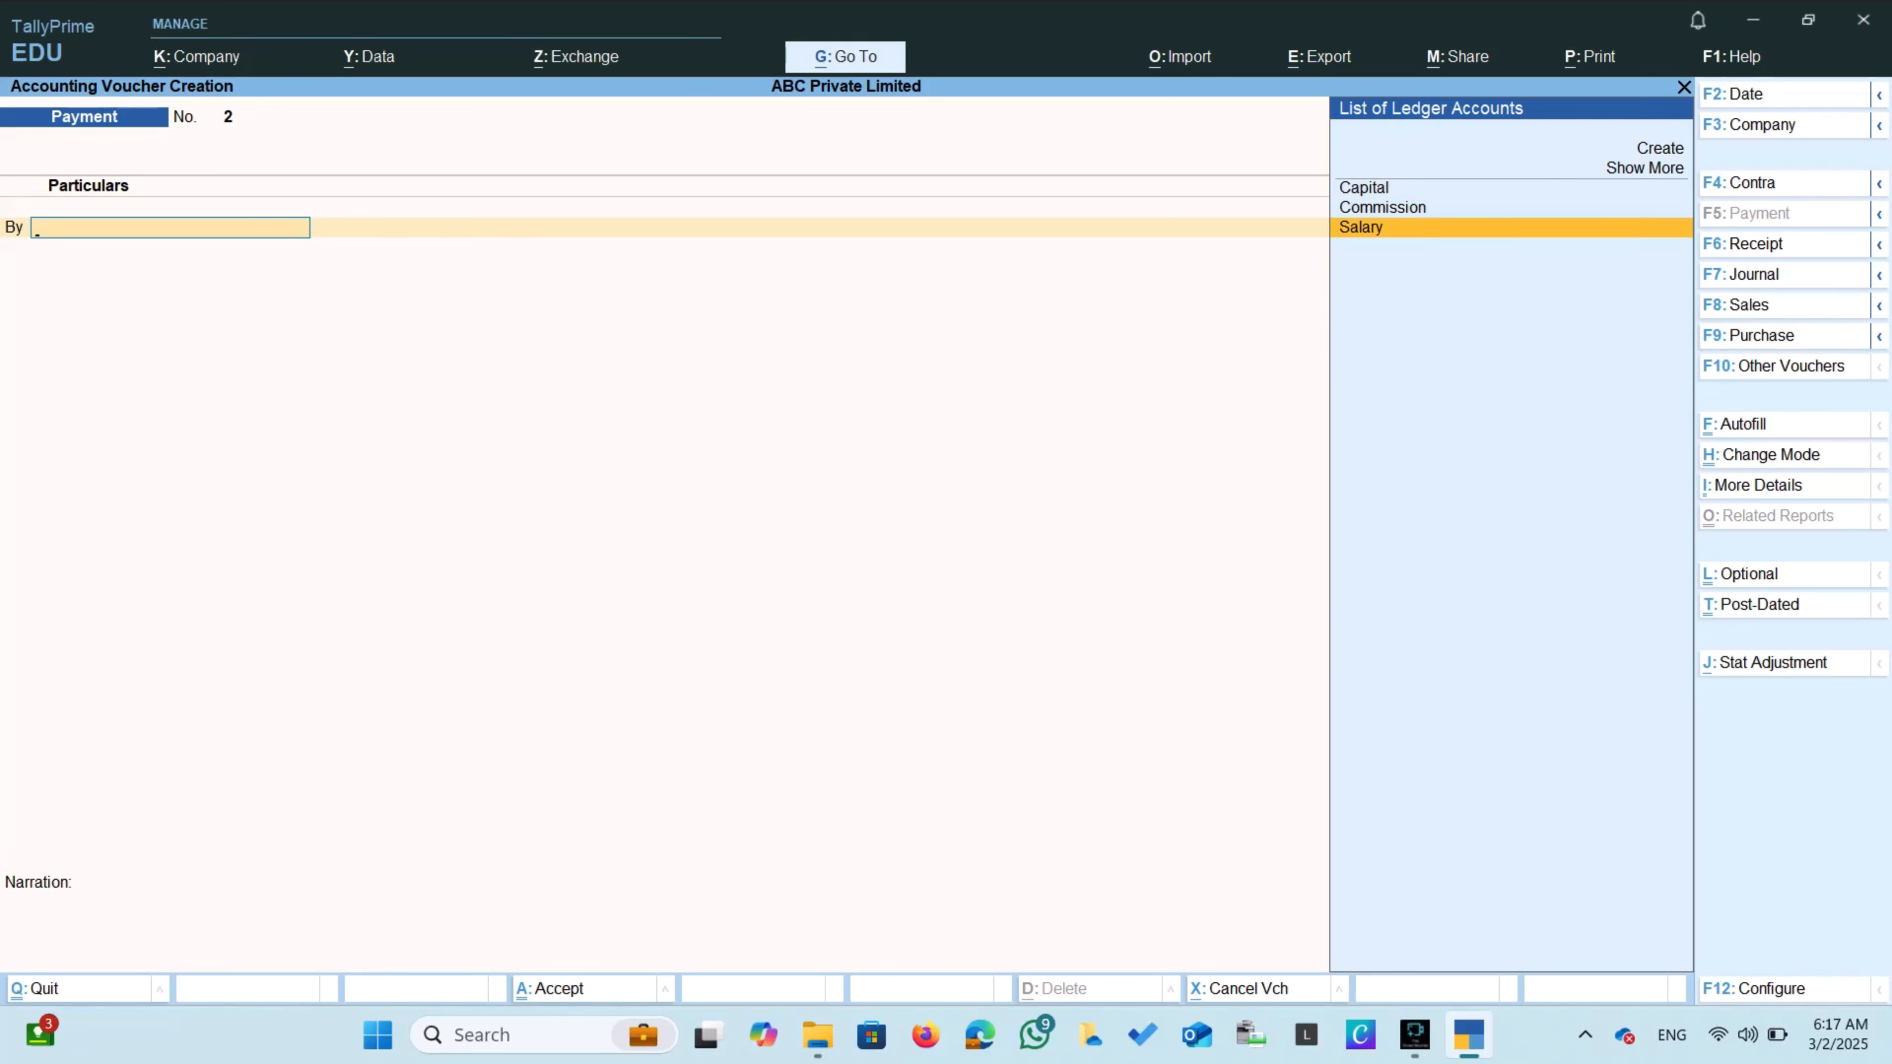
Debit the existing Salary ledger with 10,000 in the payment voucher and credit Cash with the same amount.
key(Return)
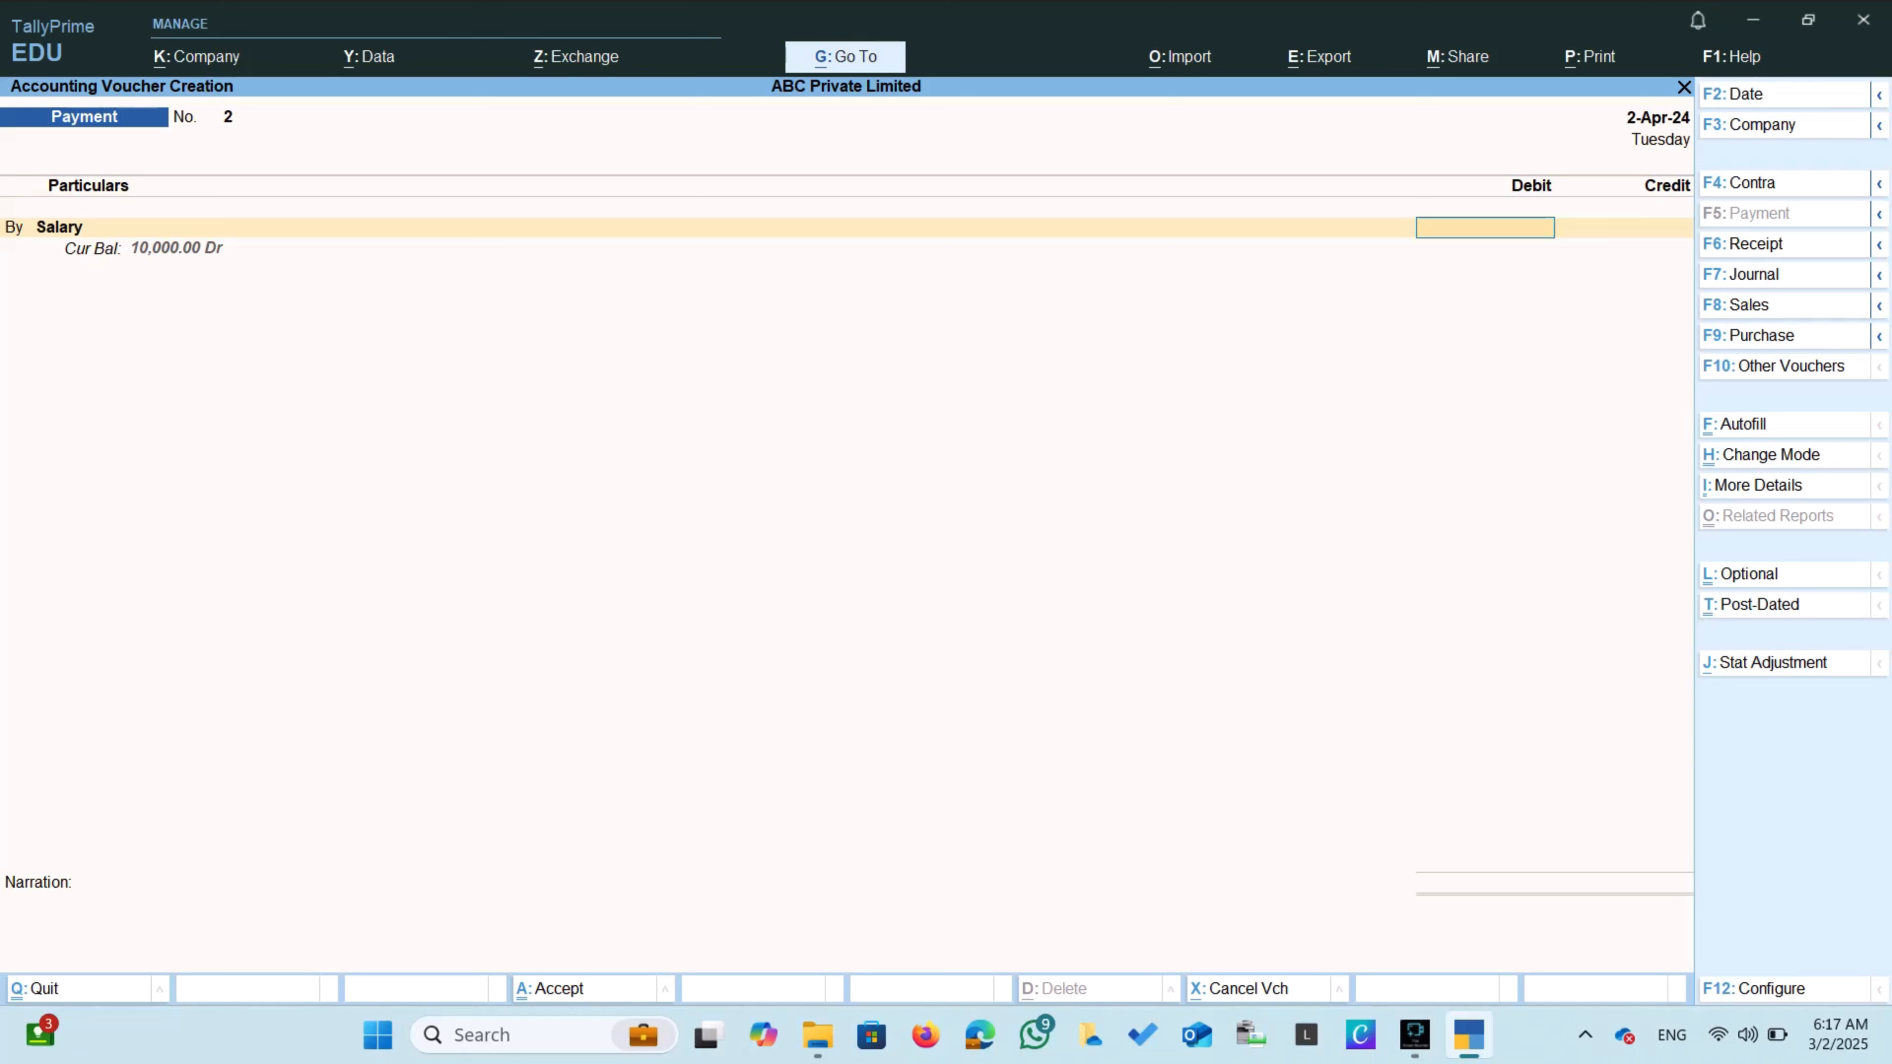
text(0000)
key(Return)
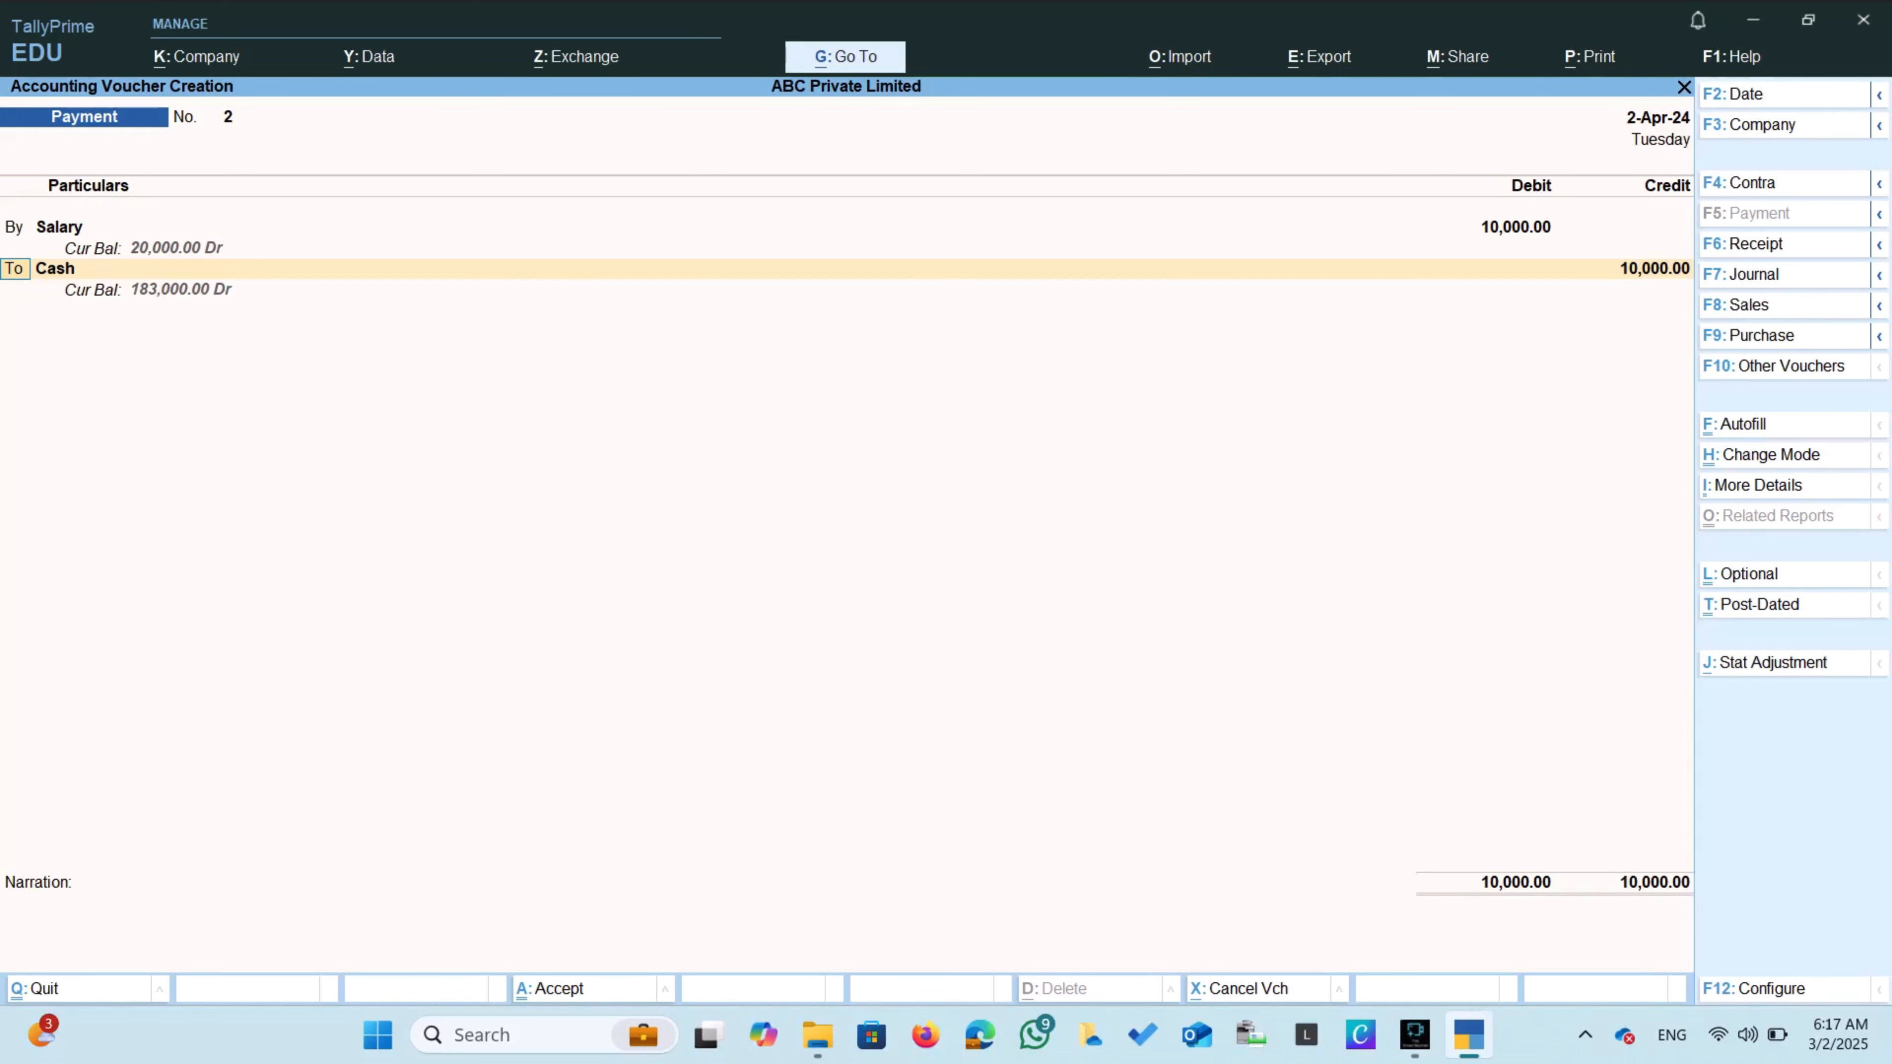
Set the salary payment voucher's date to 1-5-2024.
key(F2)
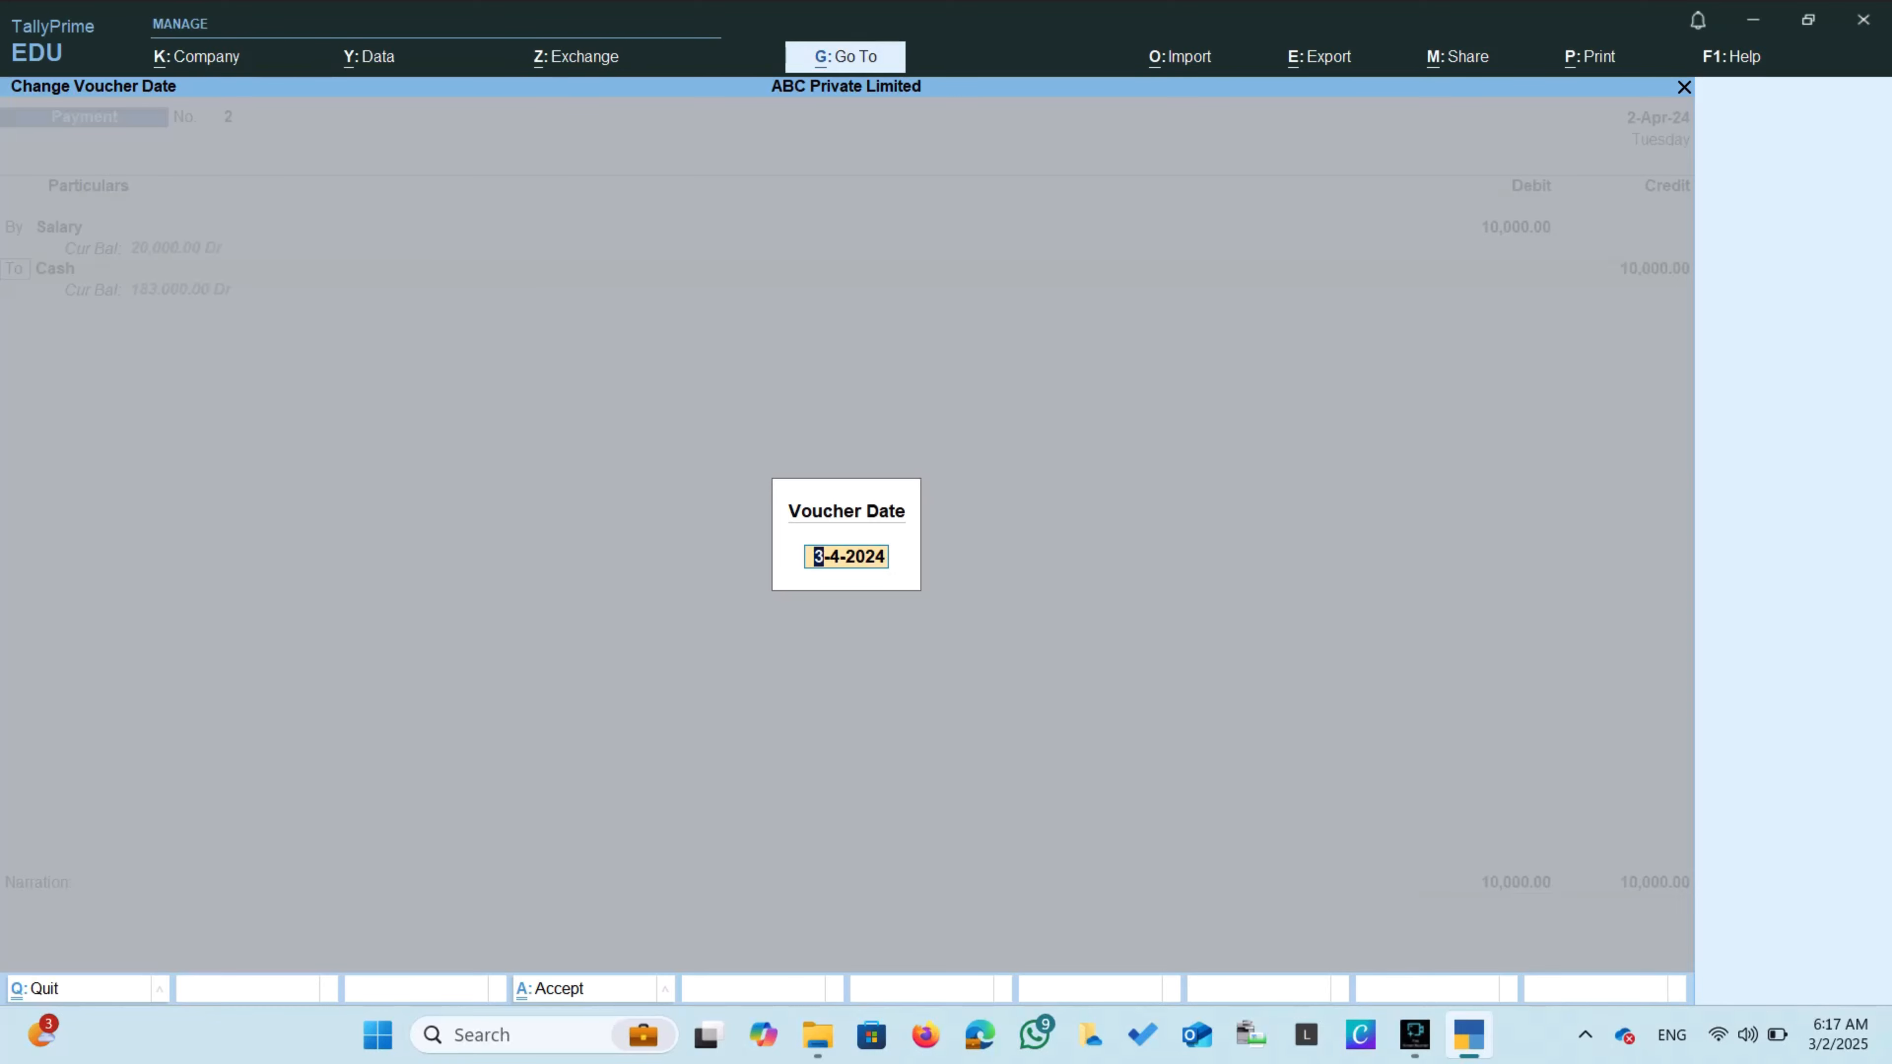
text(1-5-2024)
key(Return)
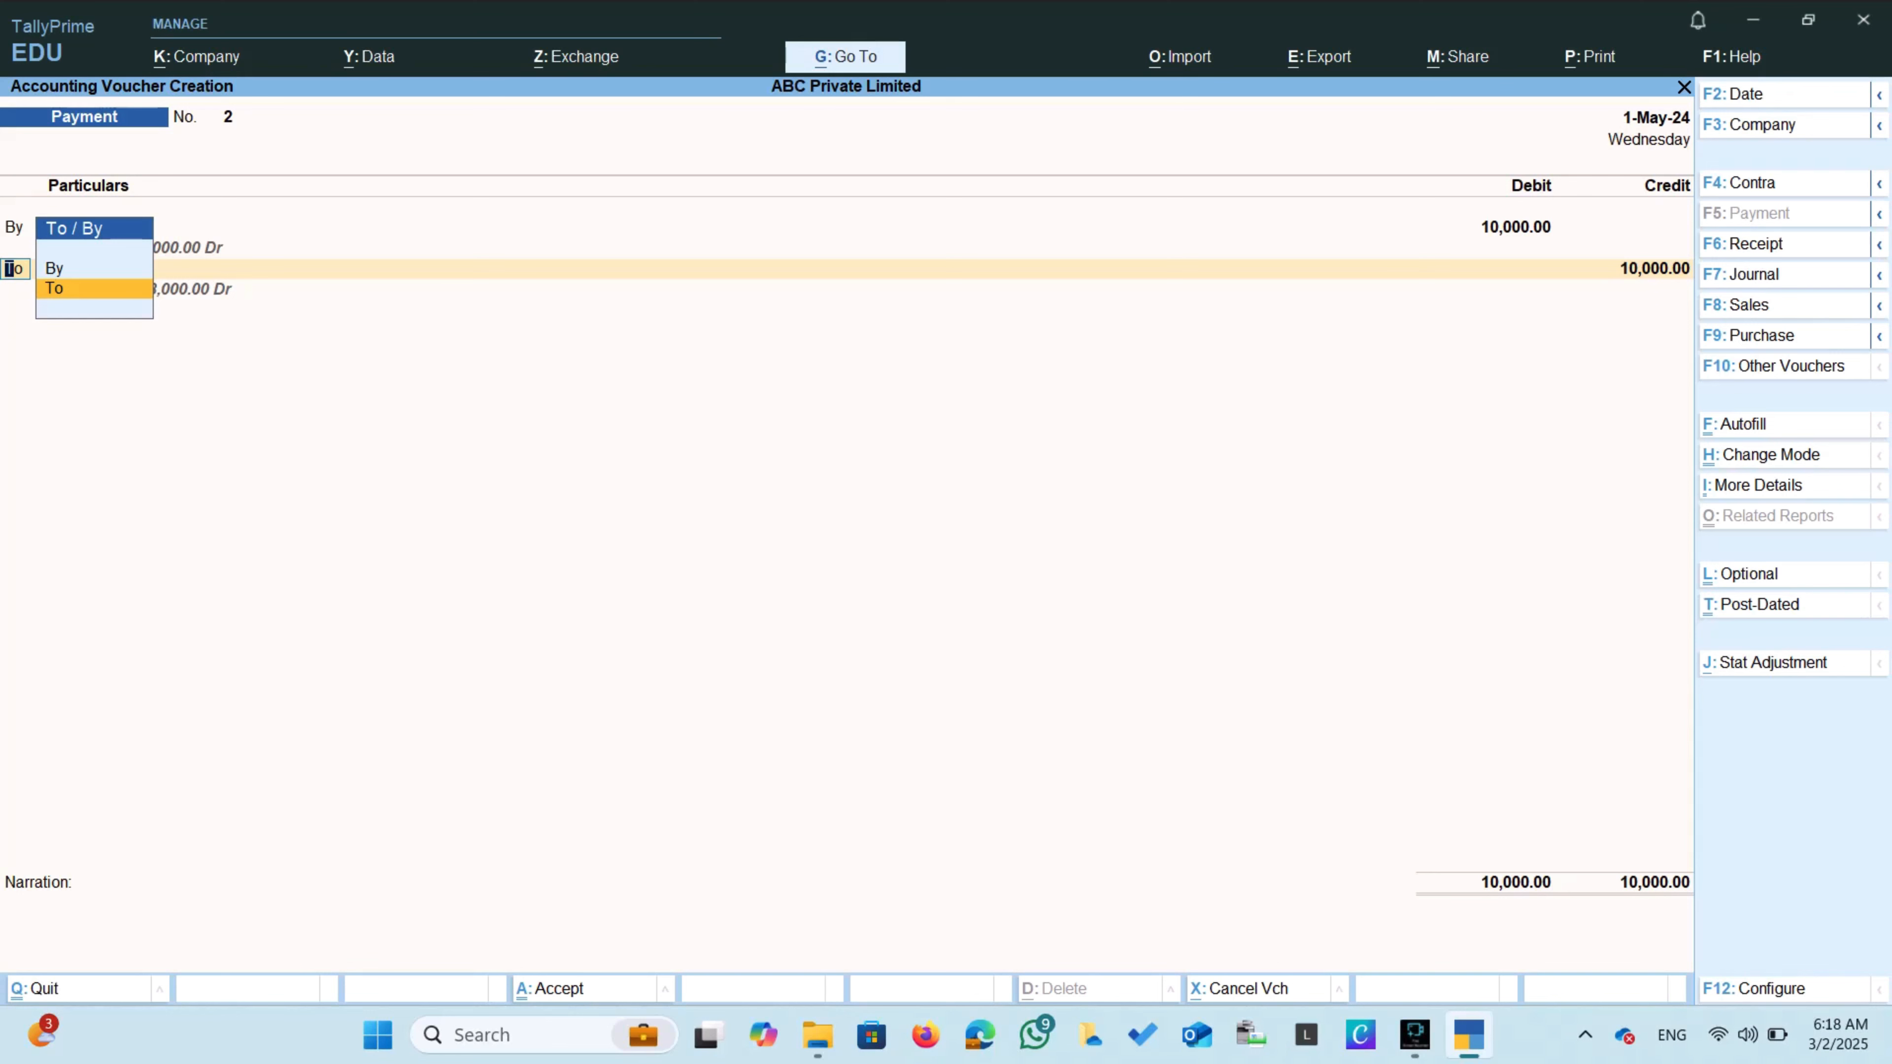
Clear the credited account of the salary payment voucher and choose Cash again.
key(Return)
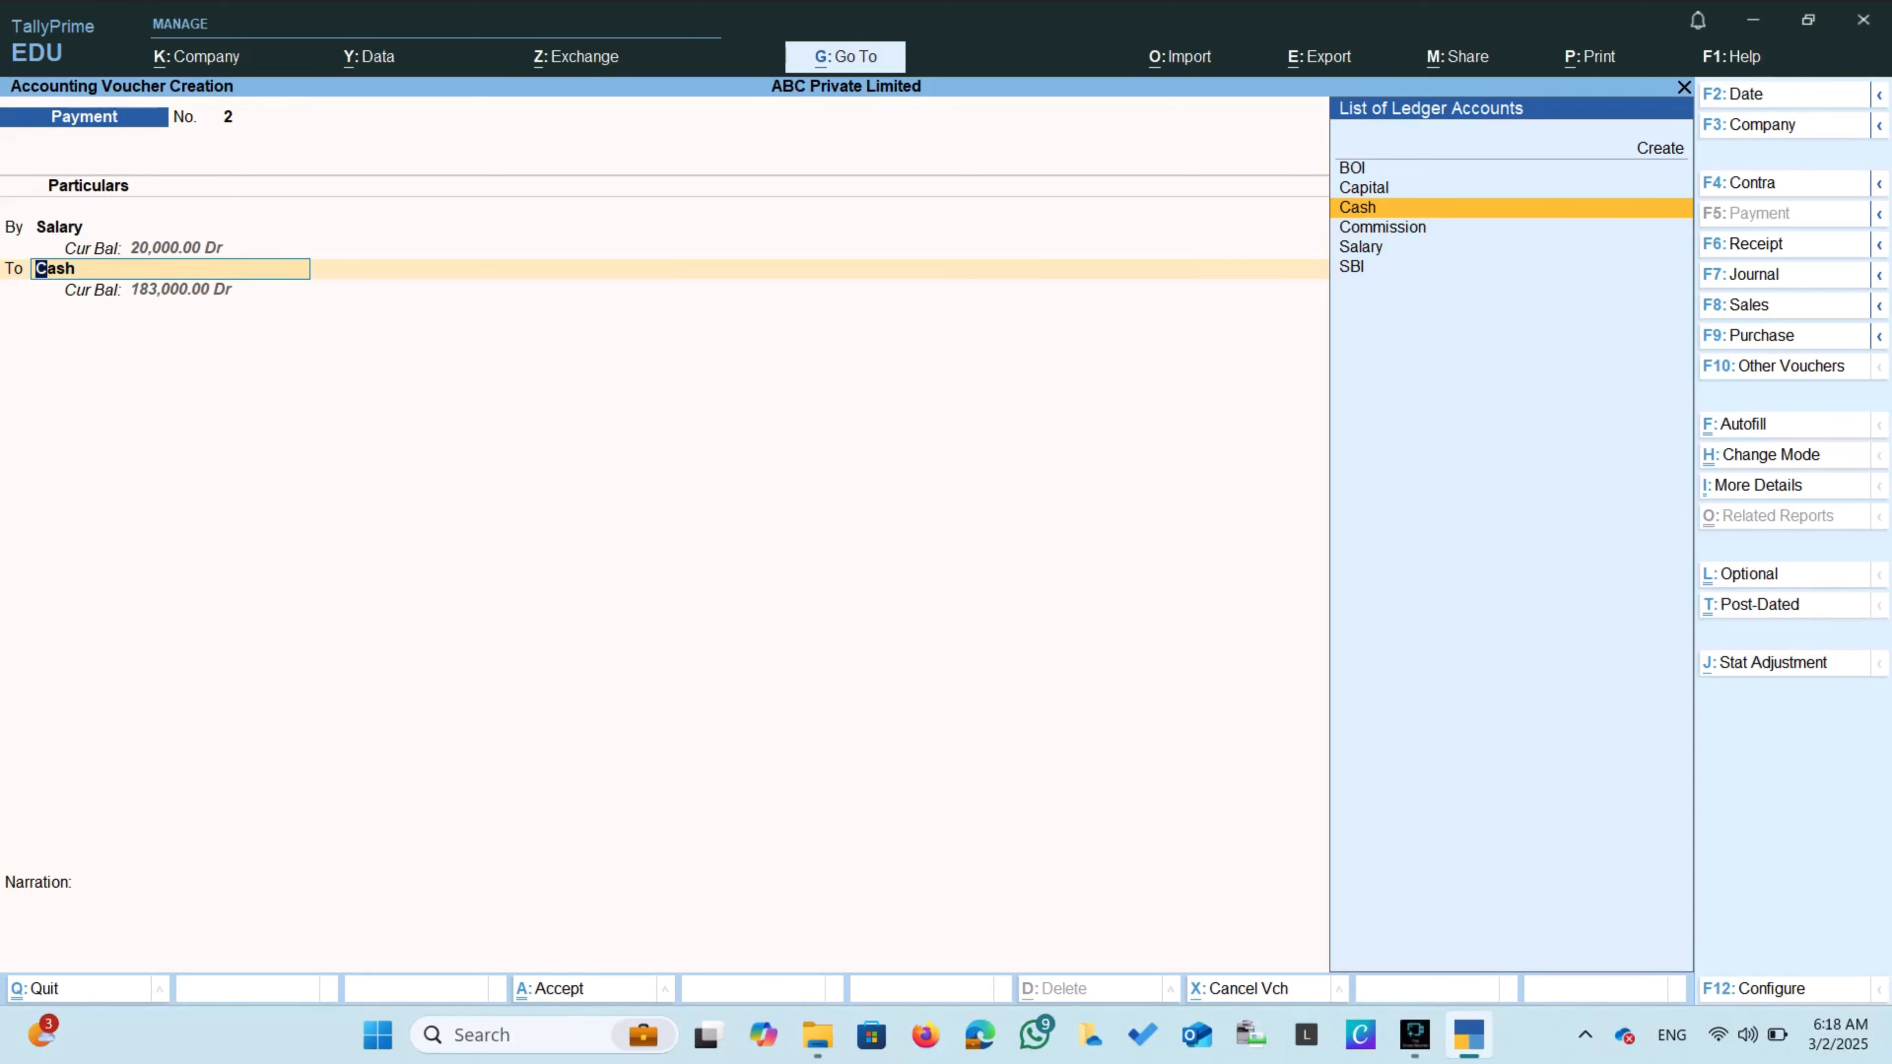
key(BackSpace)
key(Down)
key(Down)
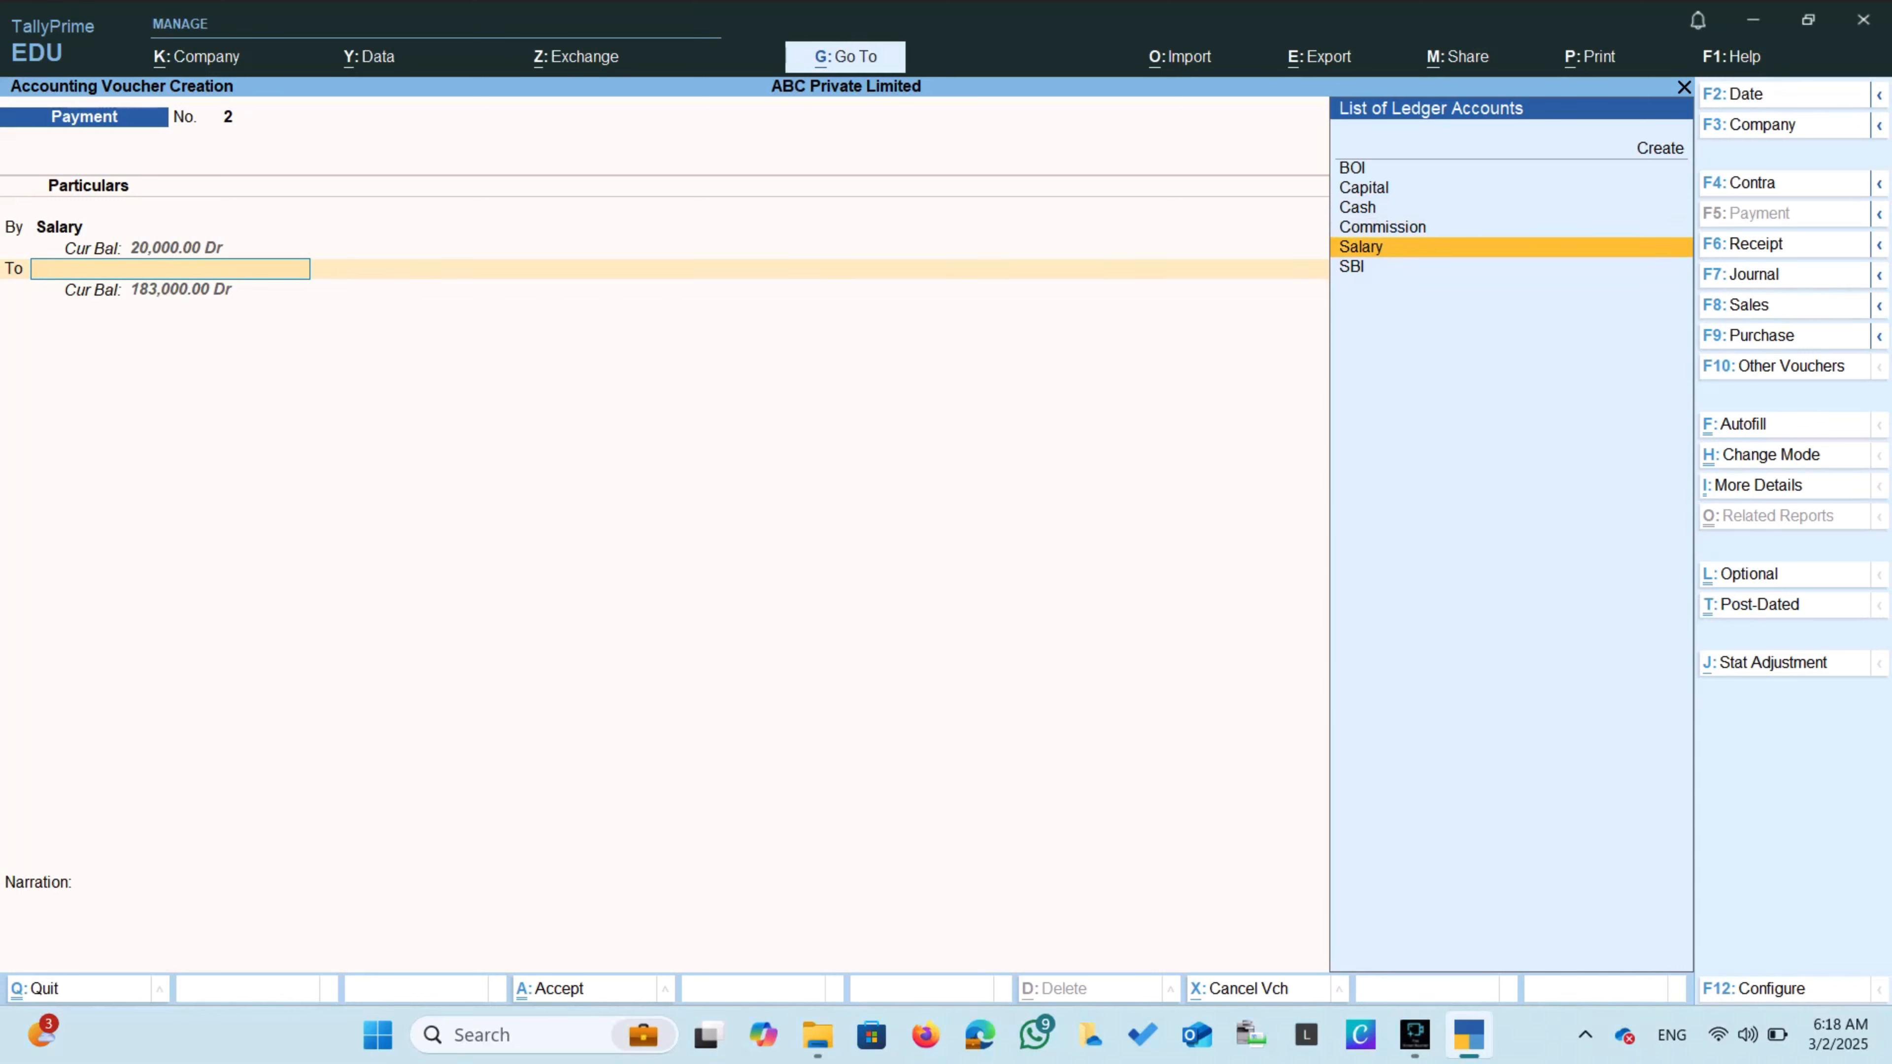
key(Up)
key(Up)
key(Up)
key(Down)
key(Return)
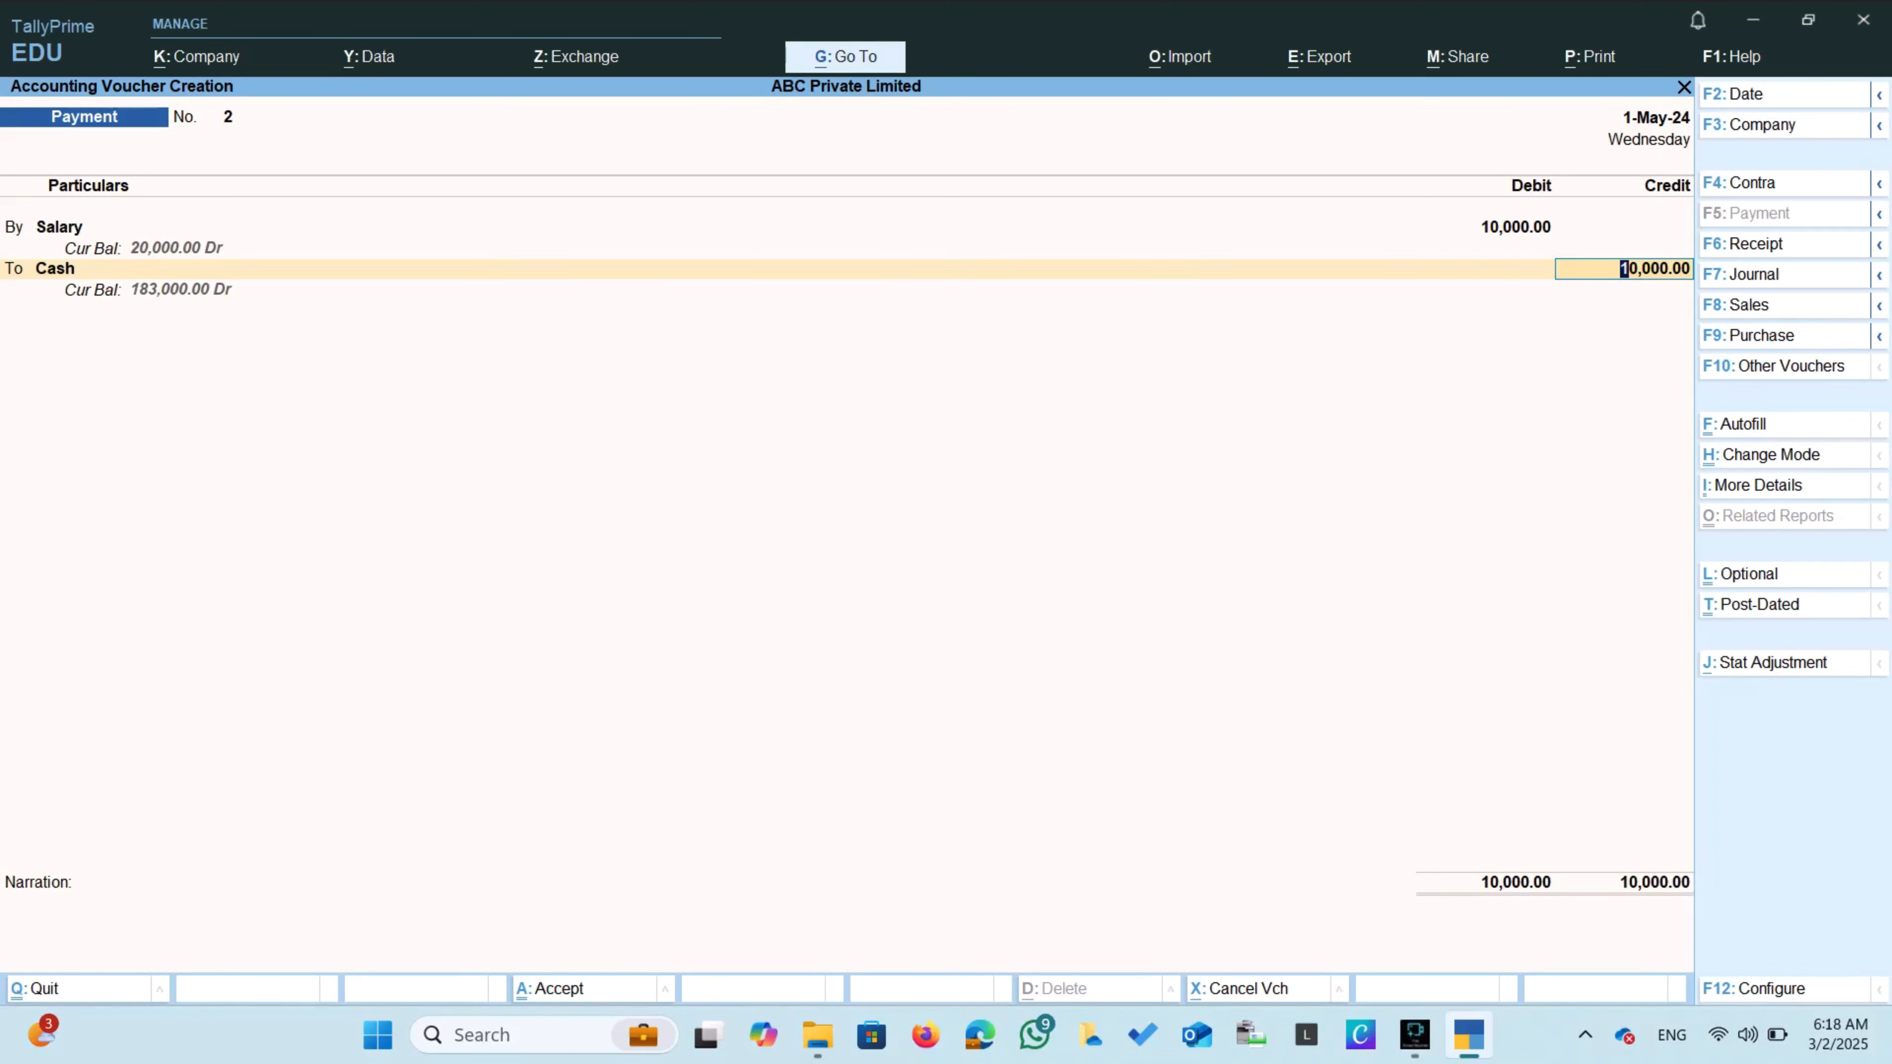
Keep the 10,000 credit for Cash and save the payment voucher without a narration.
key(Return)
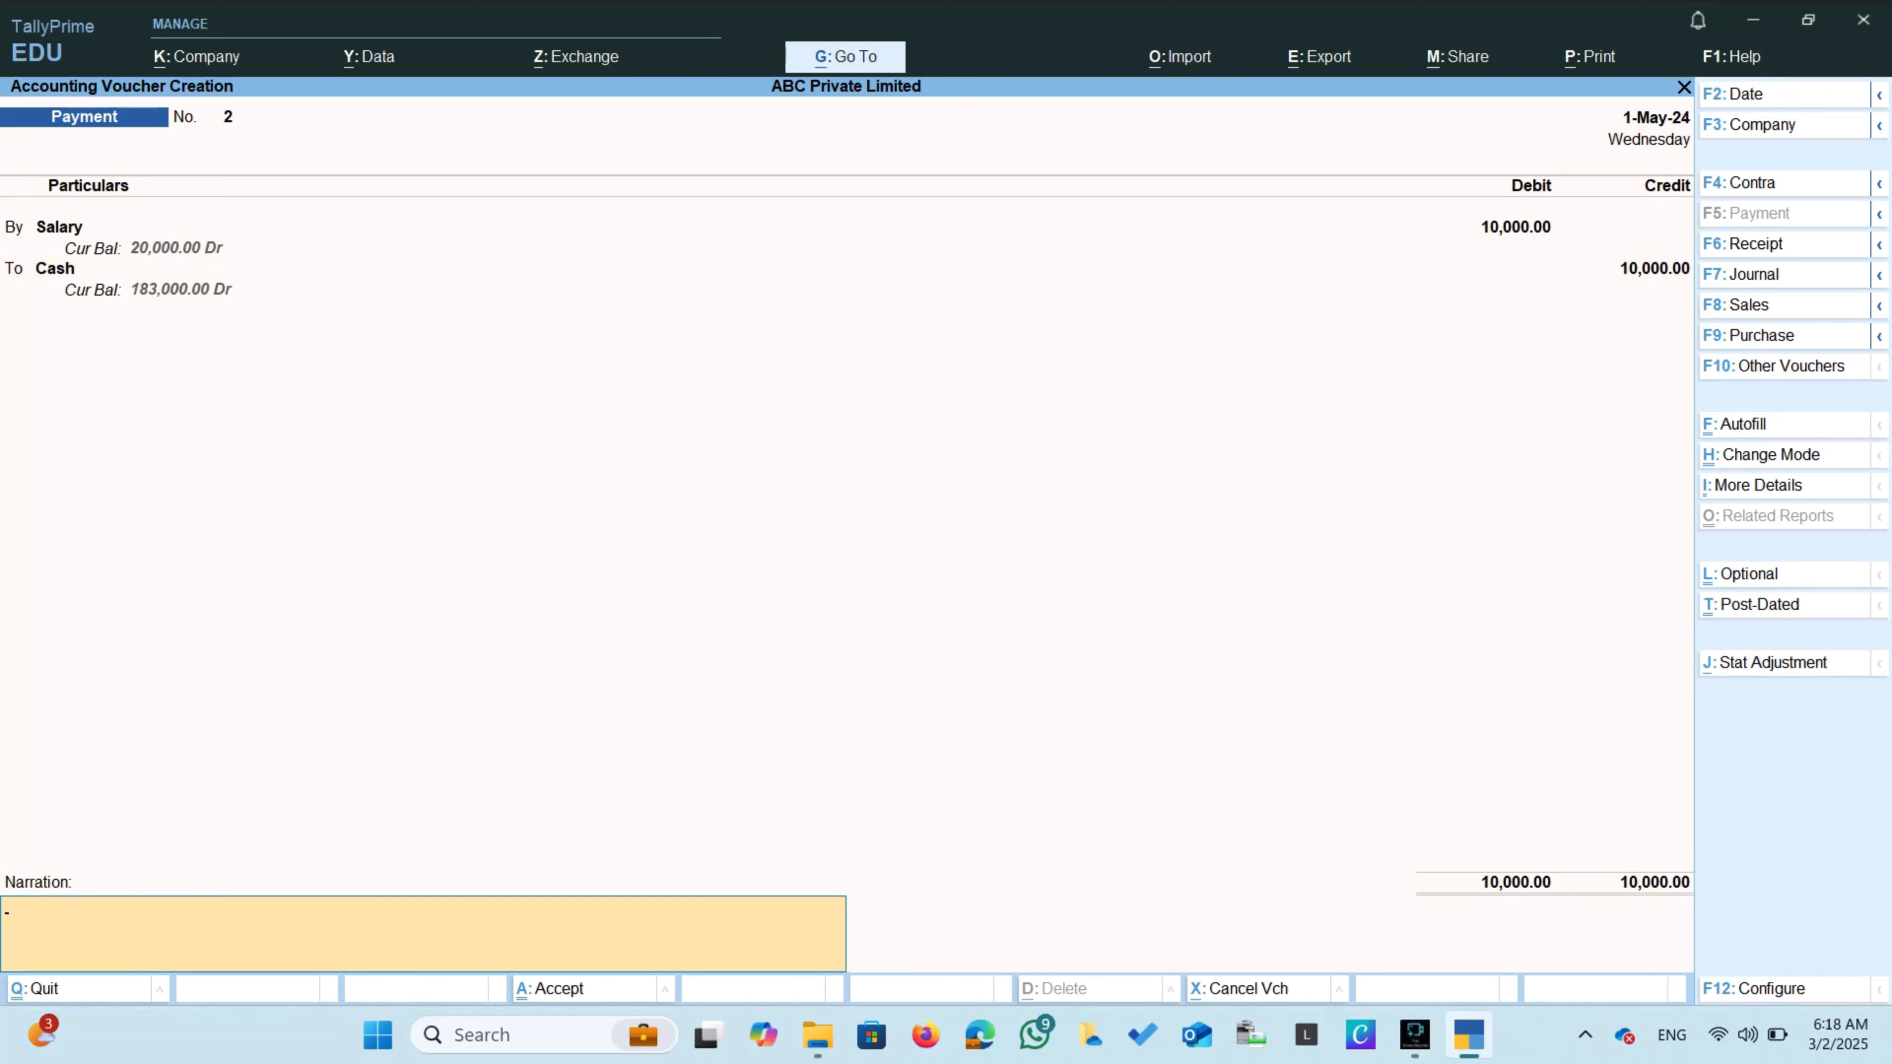
key(Return)
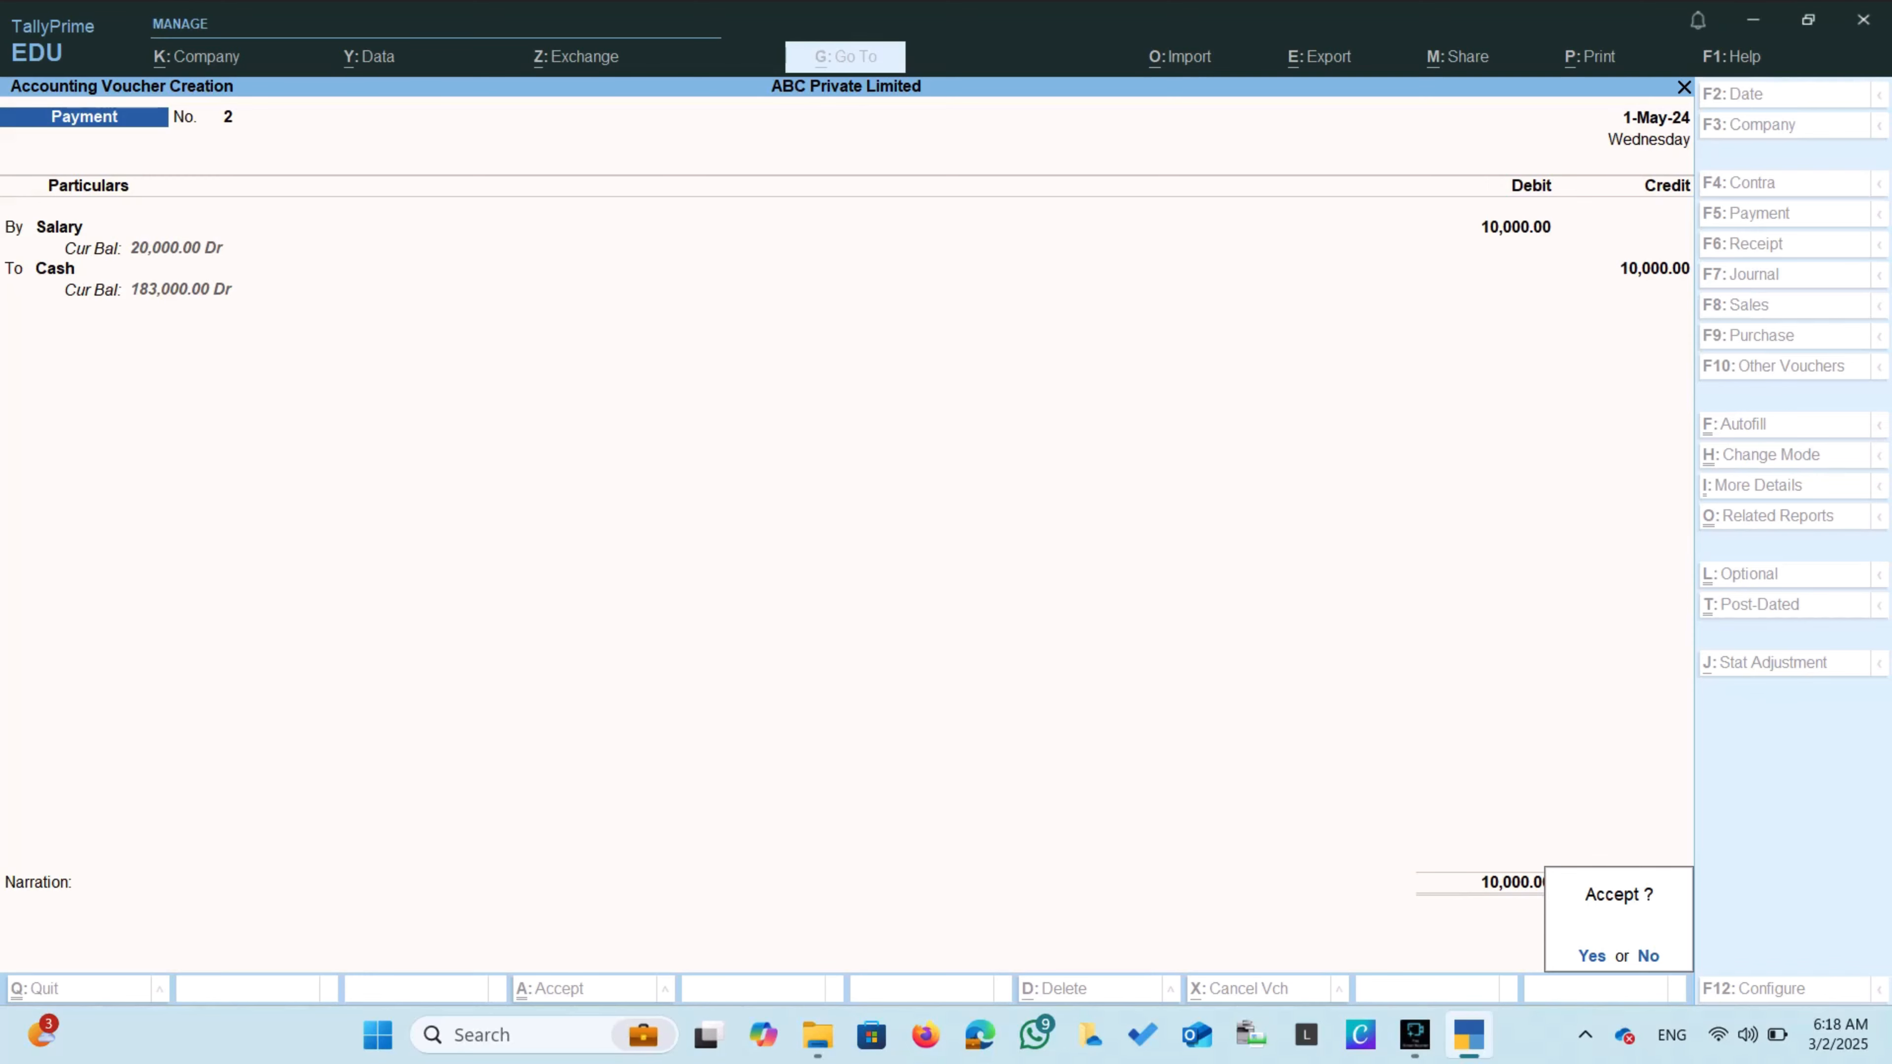
key(Return)
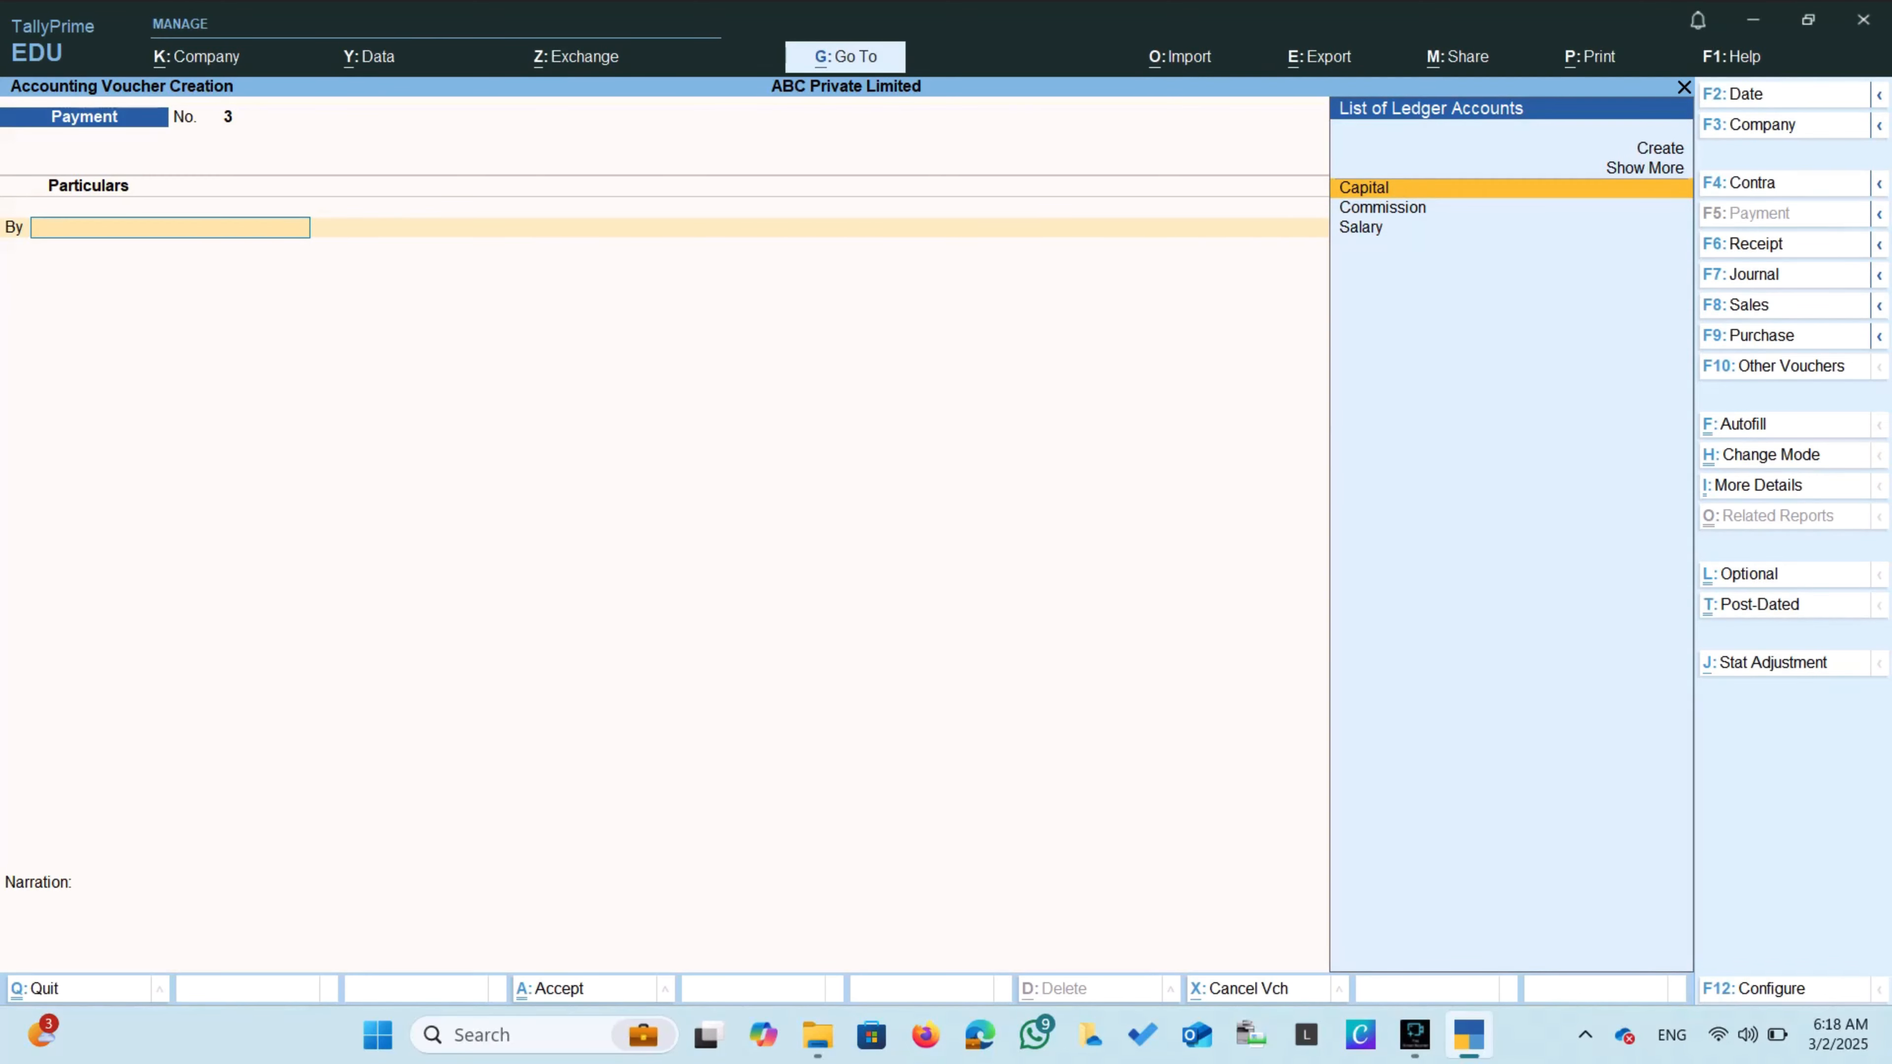
key(Down)
key(Down)
key(Return)
Create a ledger named Rent under Indirect Expenses from the new payment voucher's debit line.
key(Up)
key(Up)
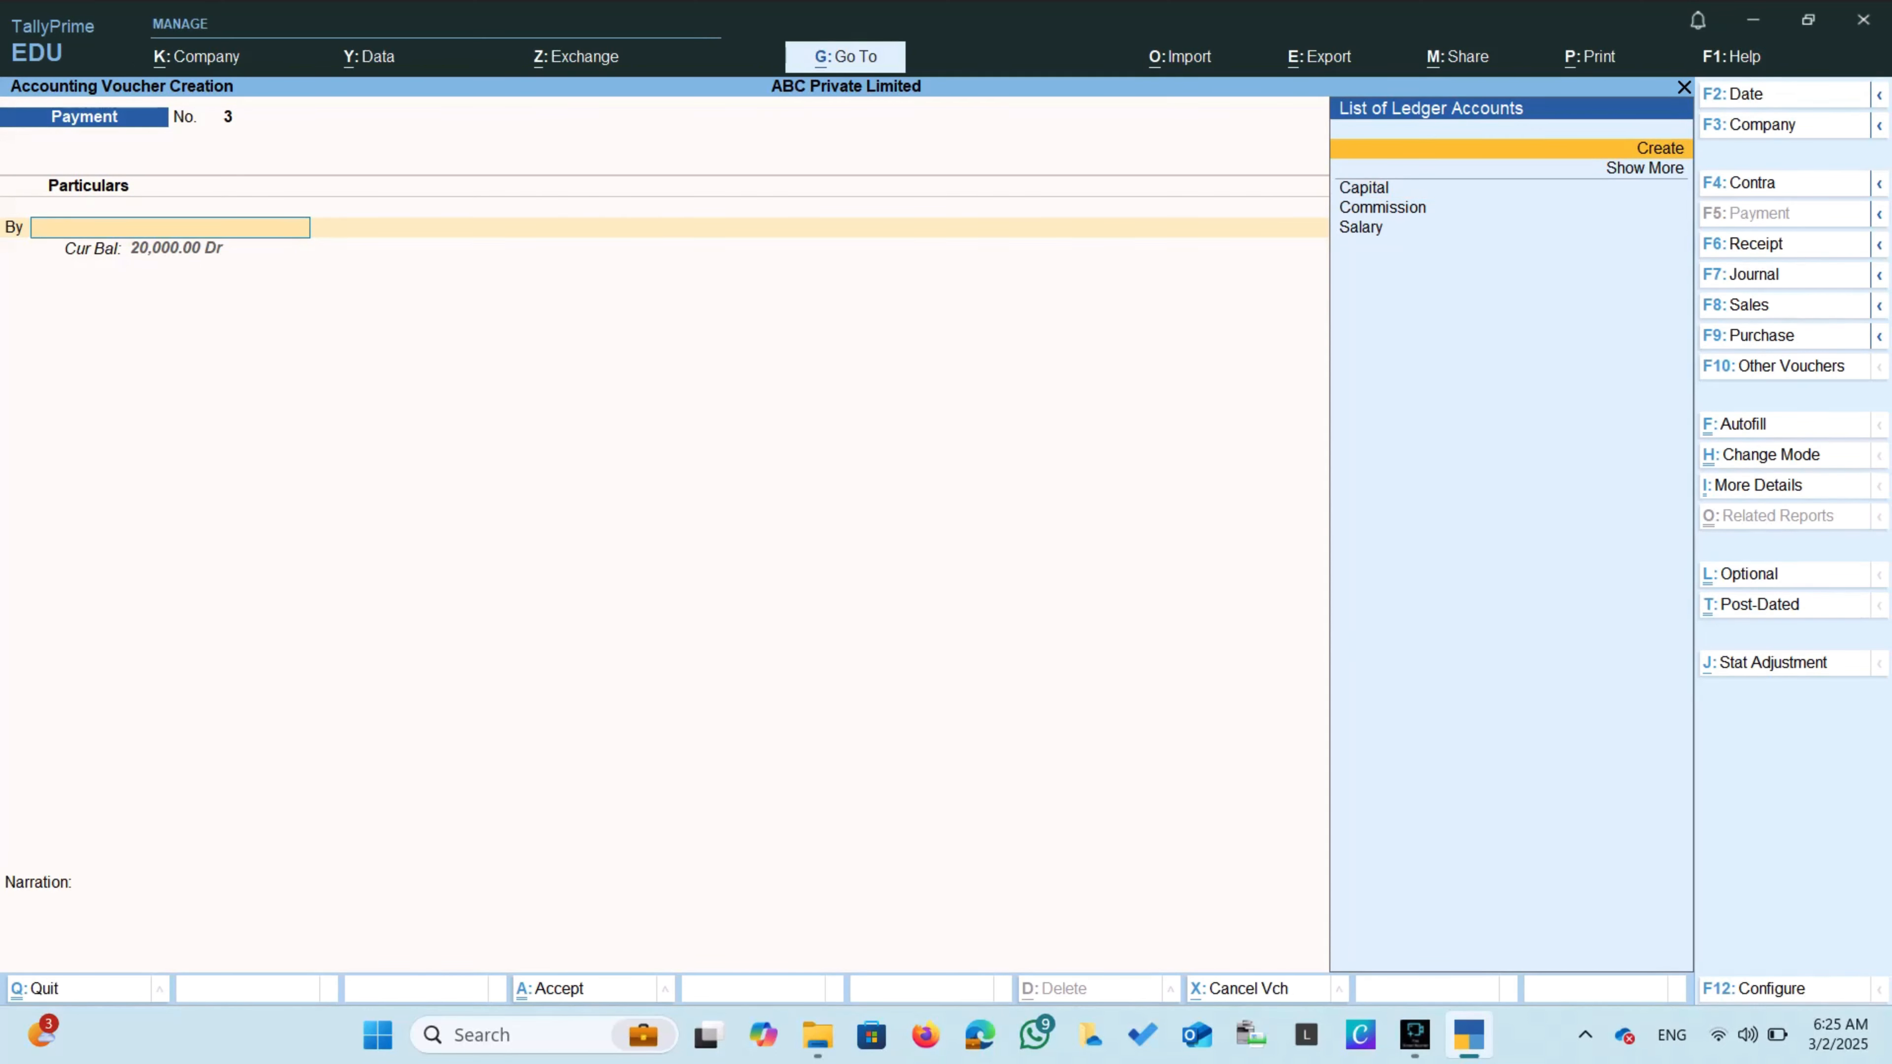
key(Return)
text(Rent)
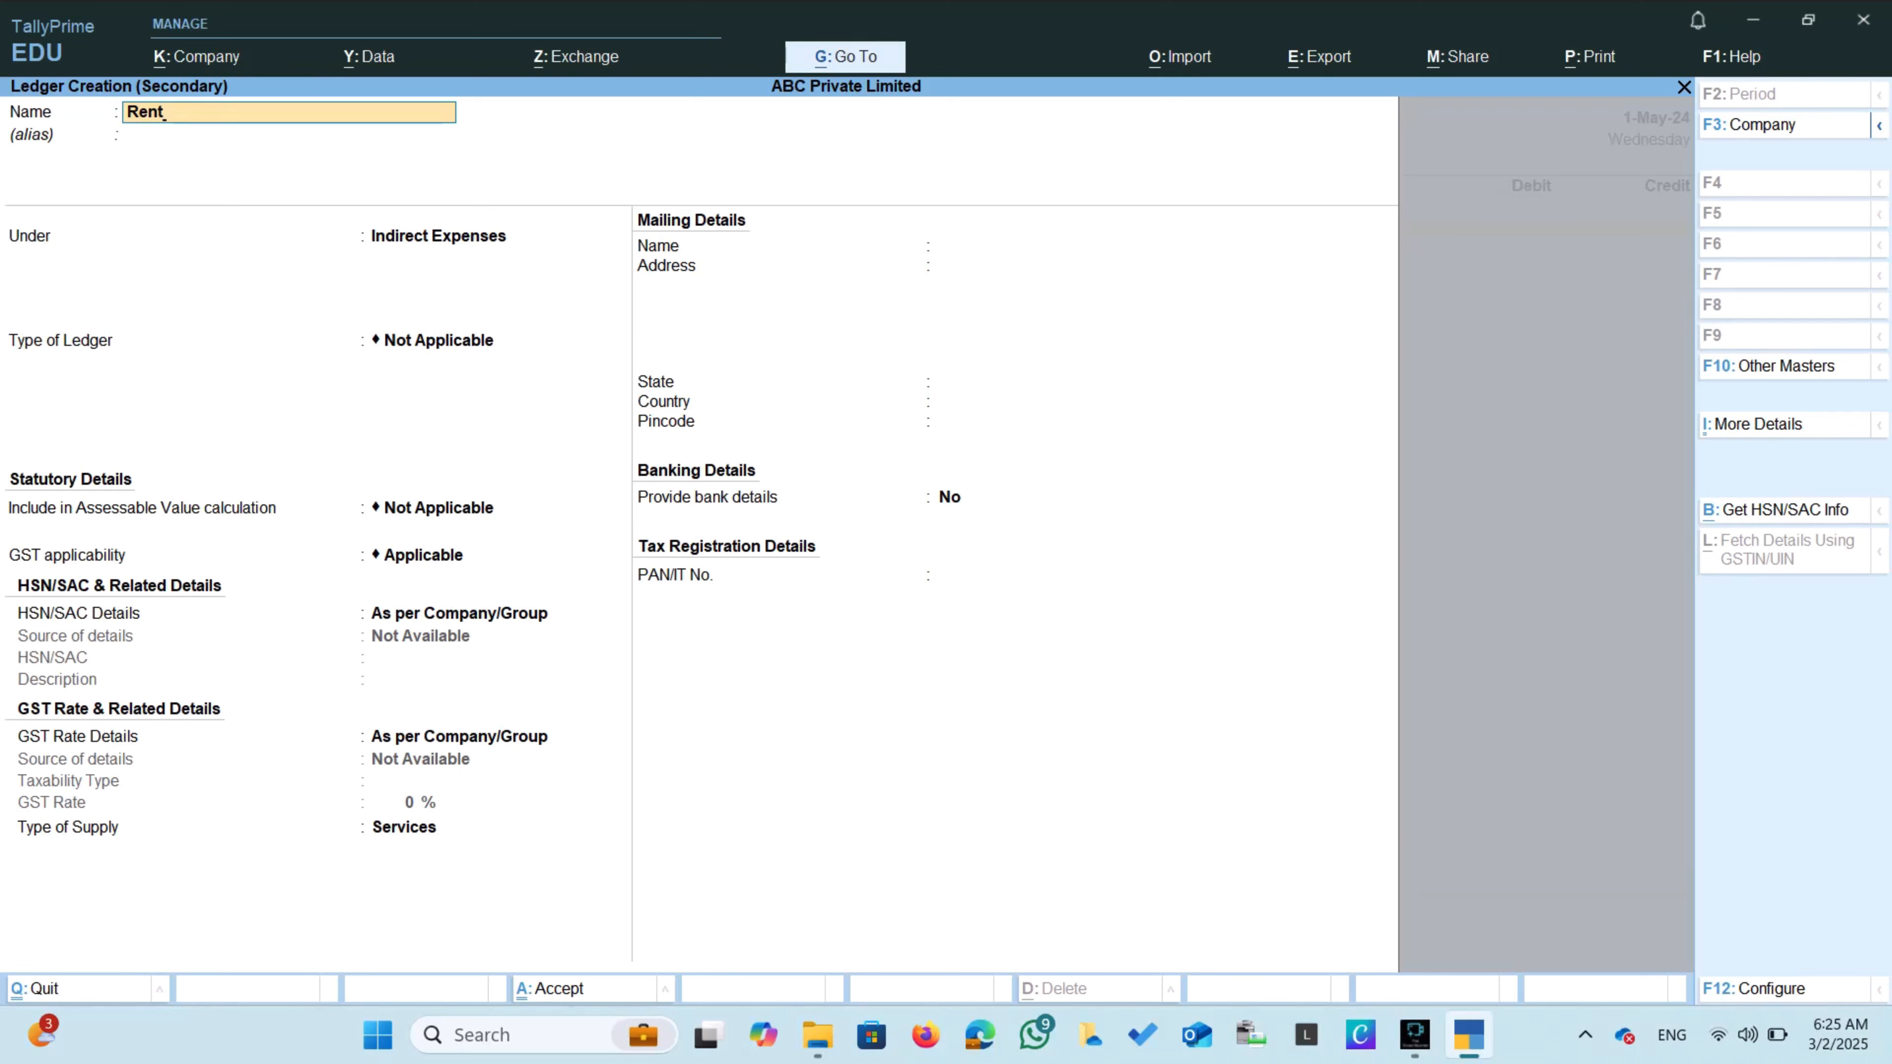
key(Return)
key(Return)
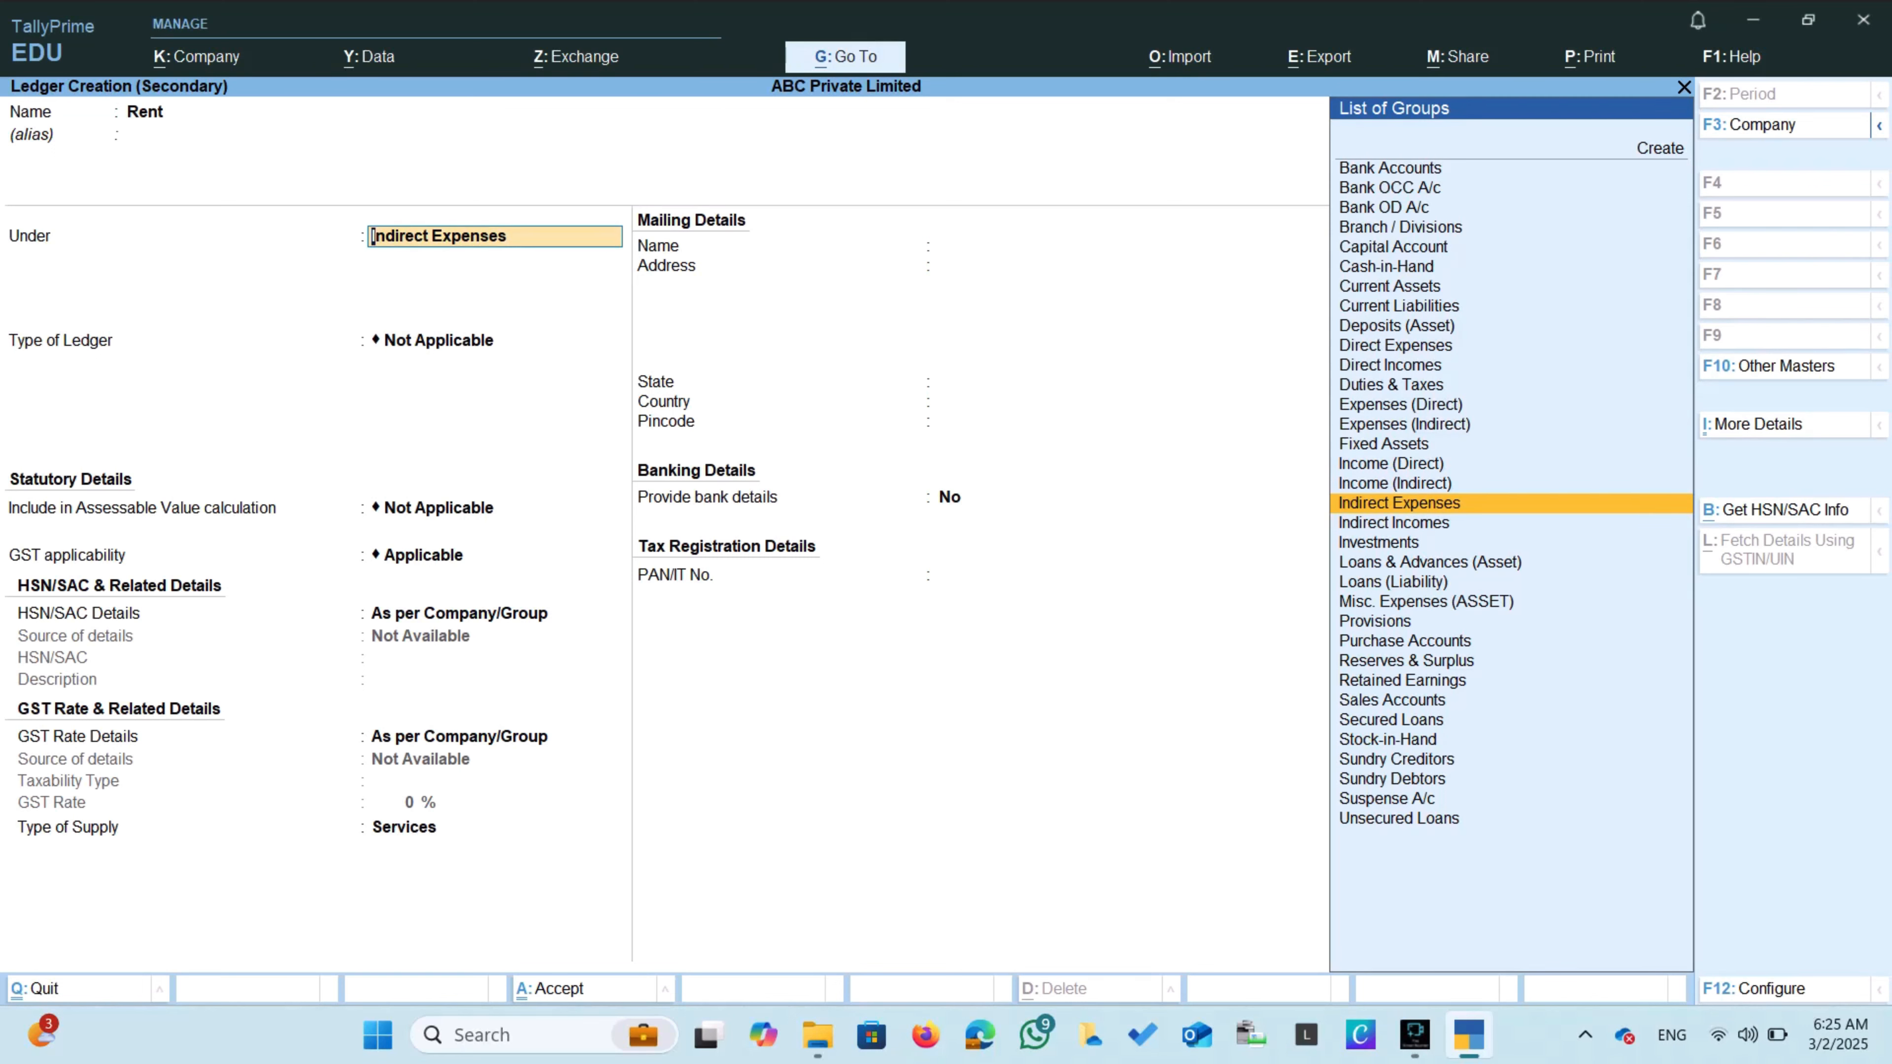
key(Return)
Keep the default ledger type, GST, supply and bank details for Rent, and save the ledger.
key(Return)
key(Return)
key(Return)
key(Return)
key(Return)
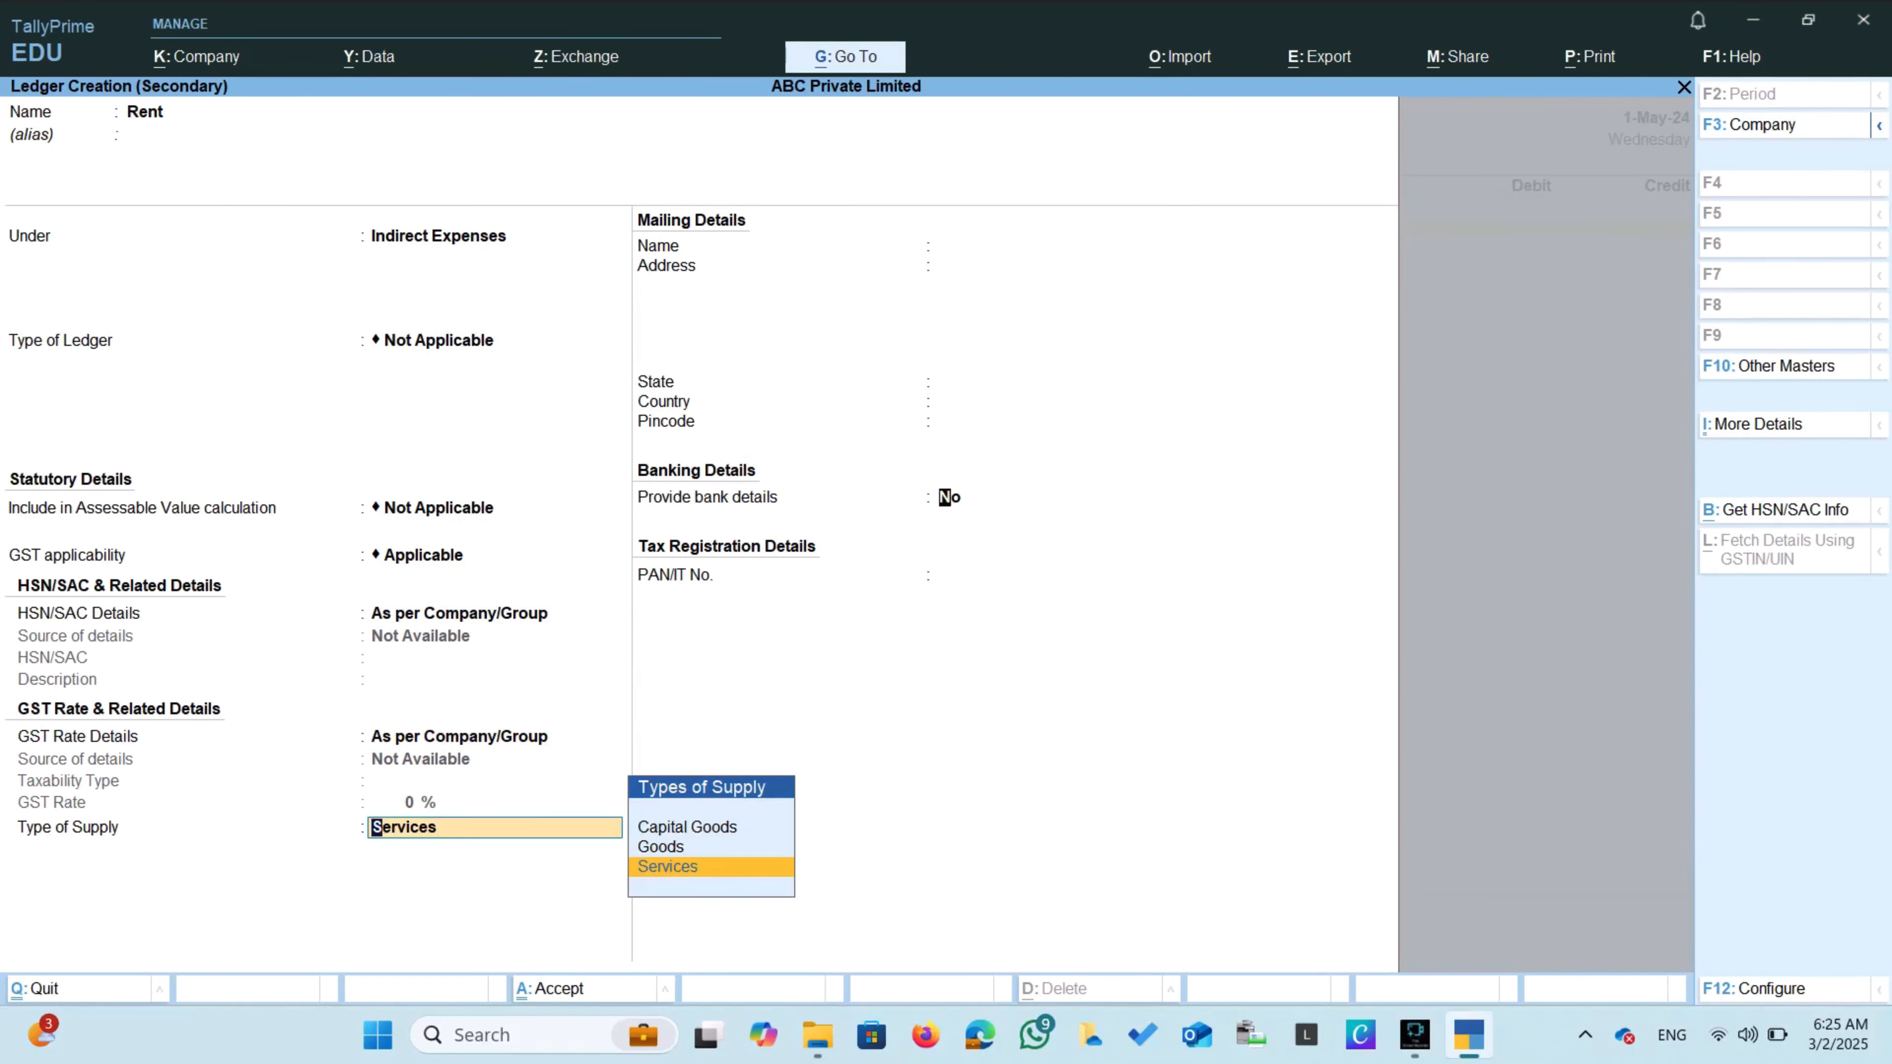
key(Return)
key(Return)
key(Return)
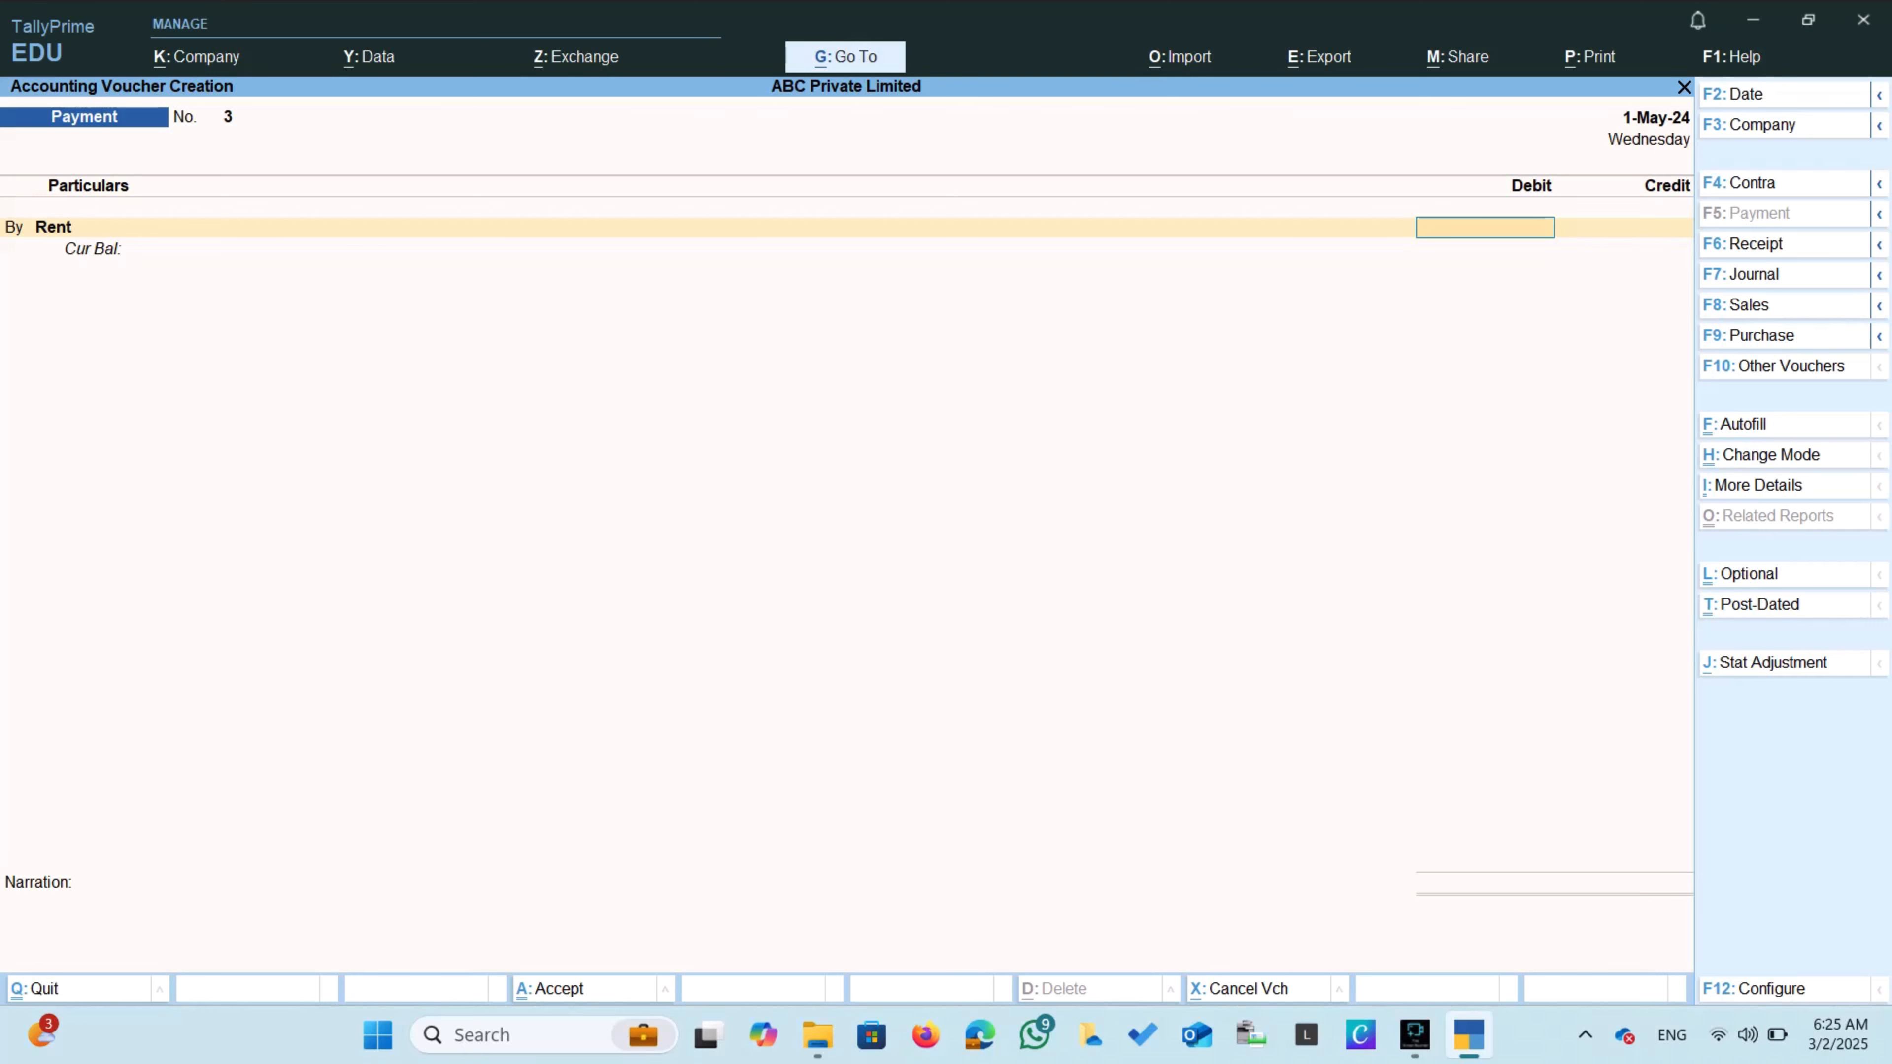
Debit Rent with 5,000 in the payment voucher and credit the same amount to BOI.
text(5,)
text(0)
text(0)
text(0)
key(Return)
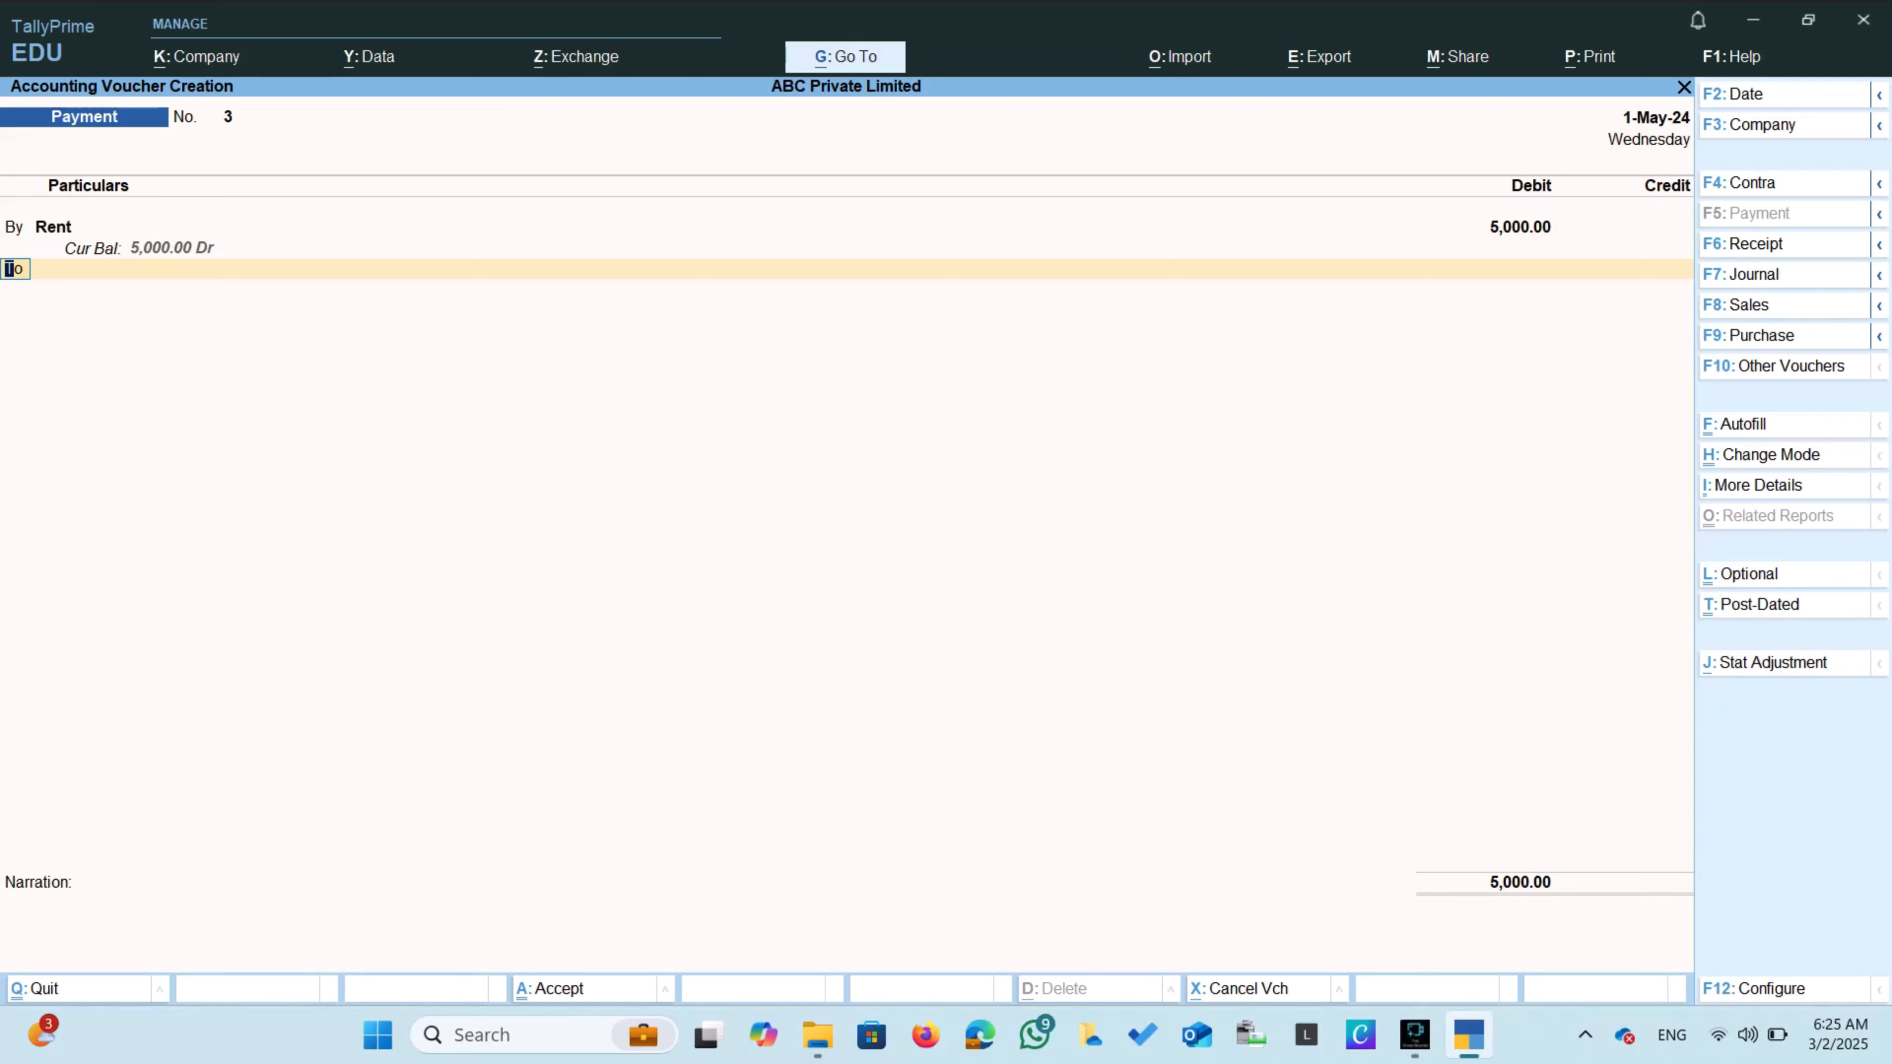
key(Return)
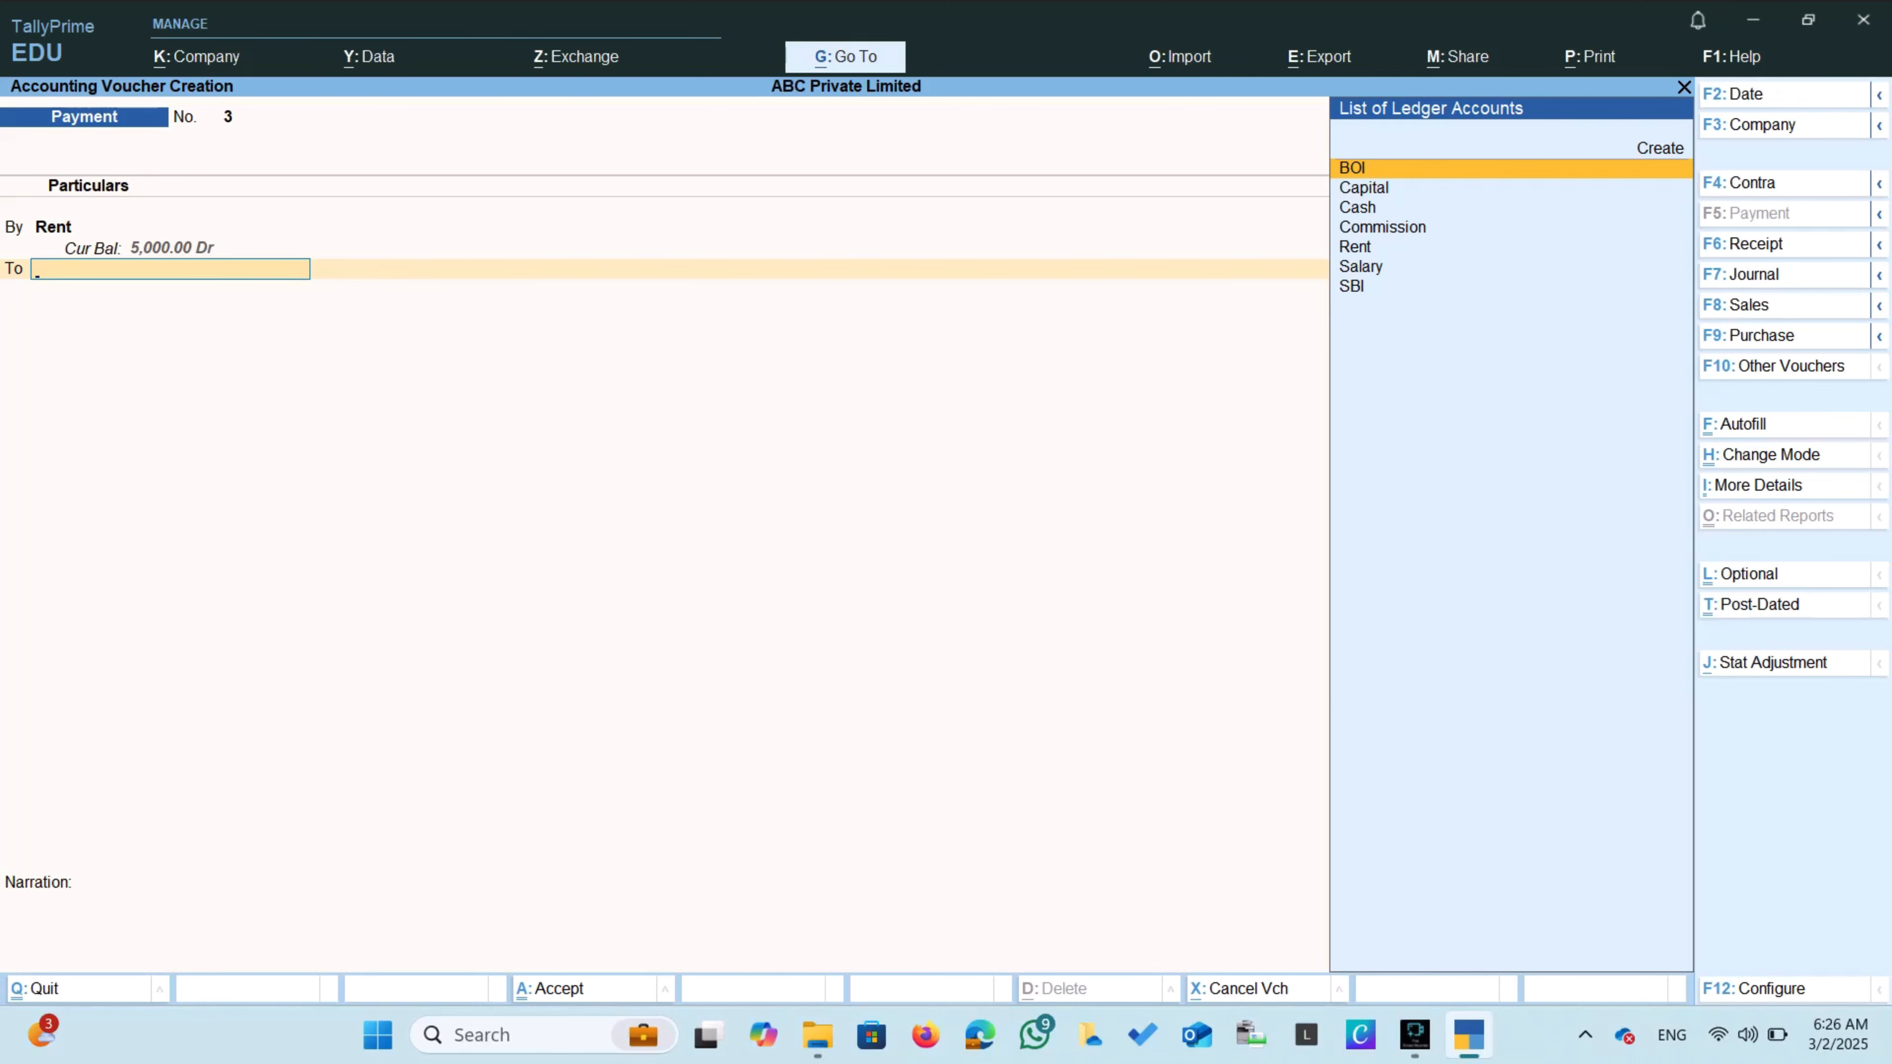
key(Return)
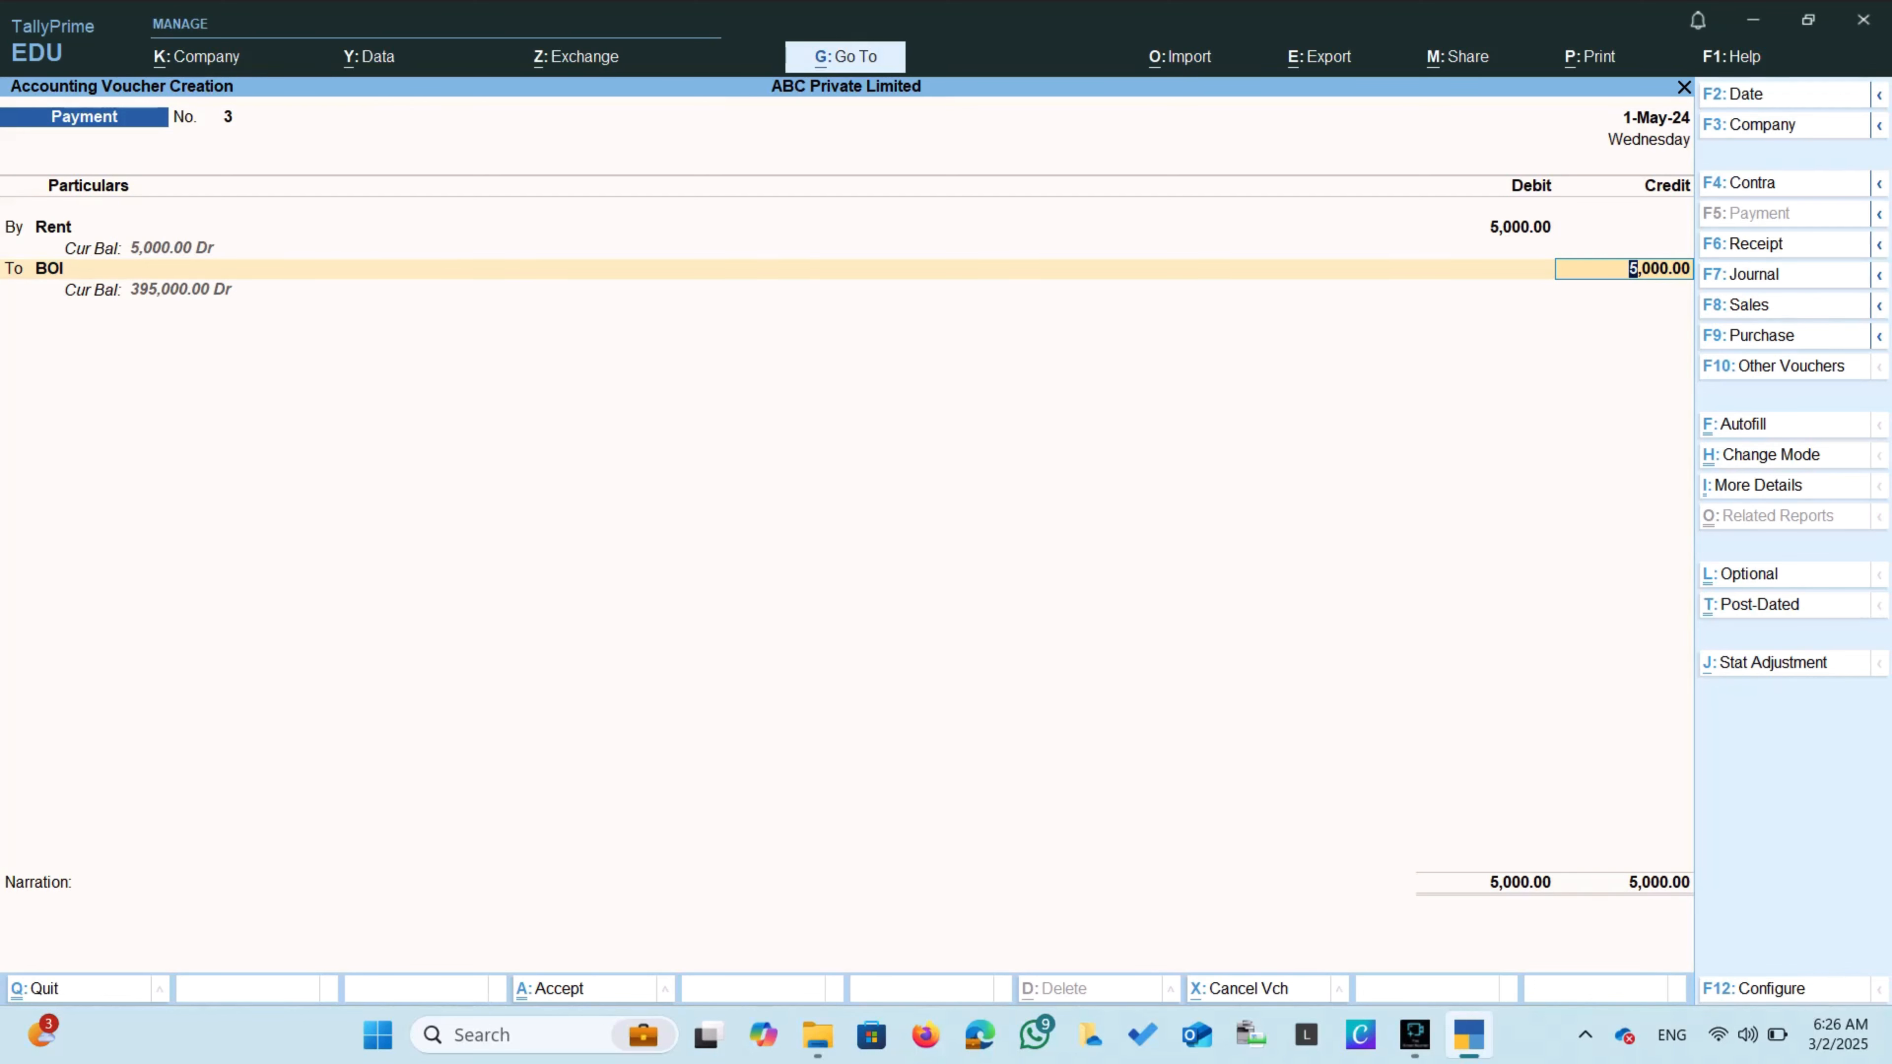
key(Return)
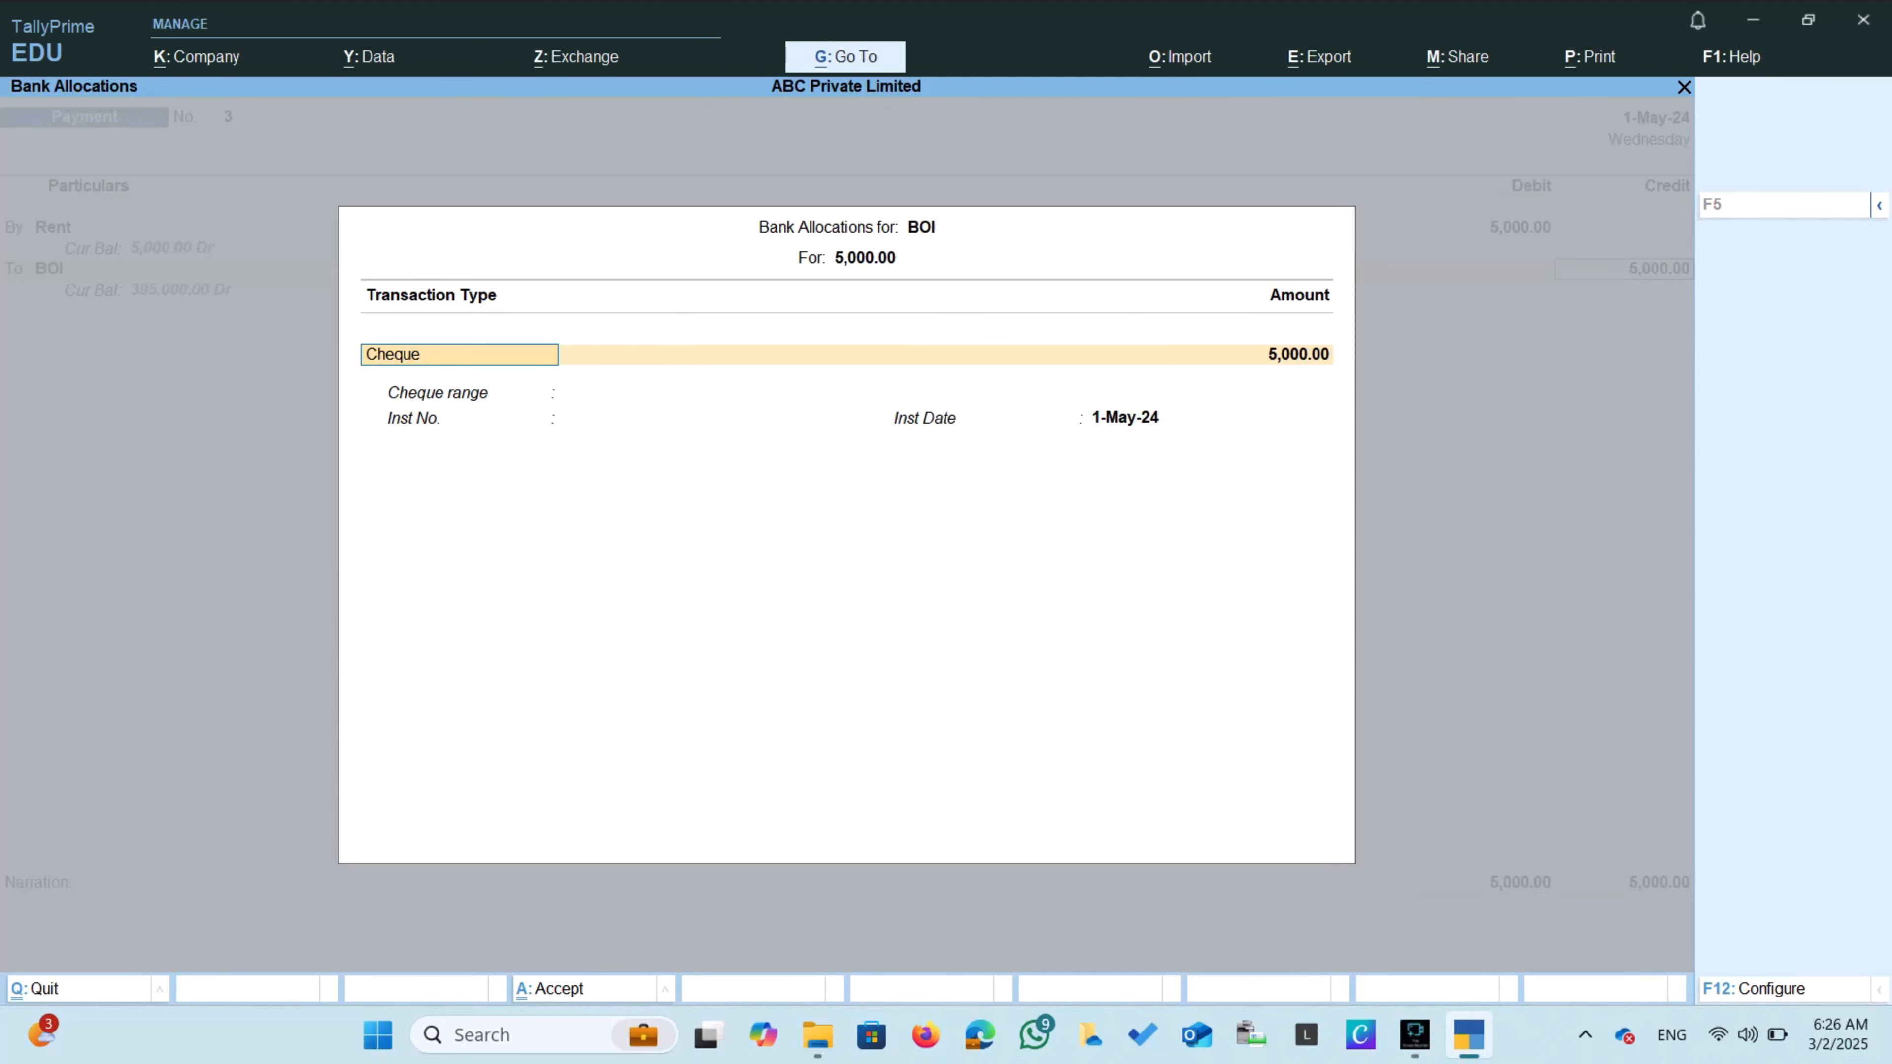
Allocate the BOI payment as a Cheque with cheque range Not Applicable and instrument number 234567.
key(Return)
key(Return)
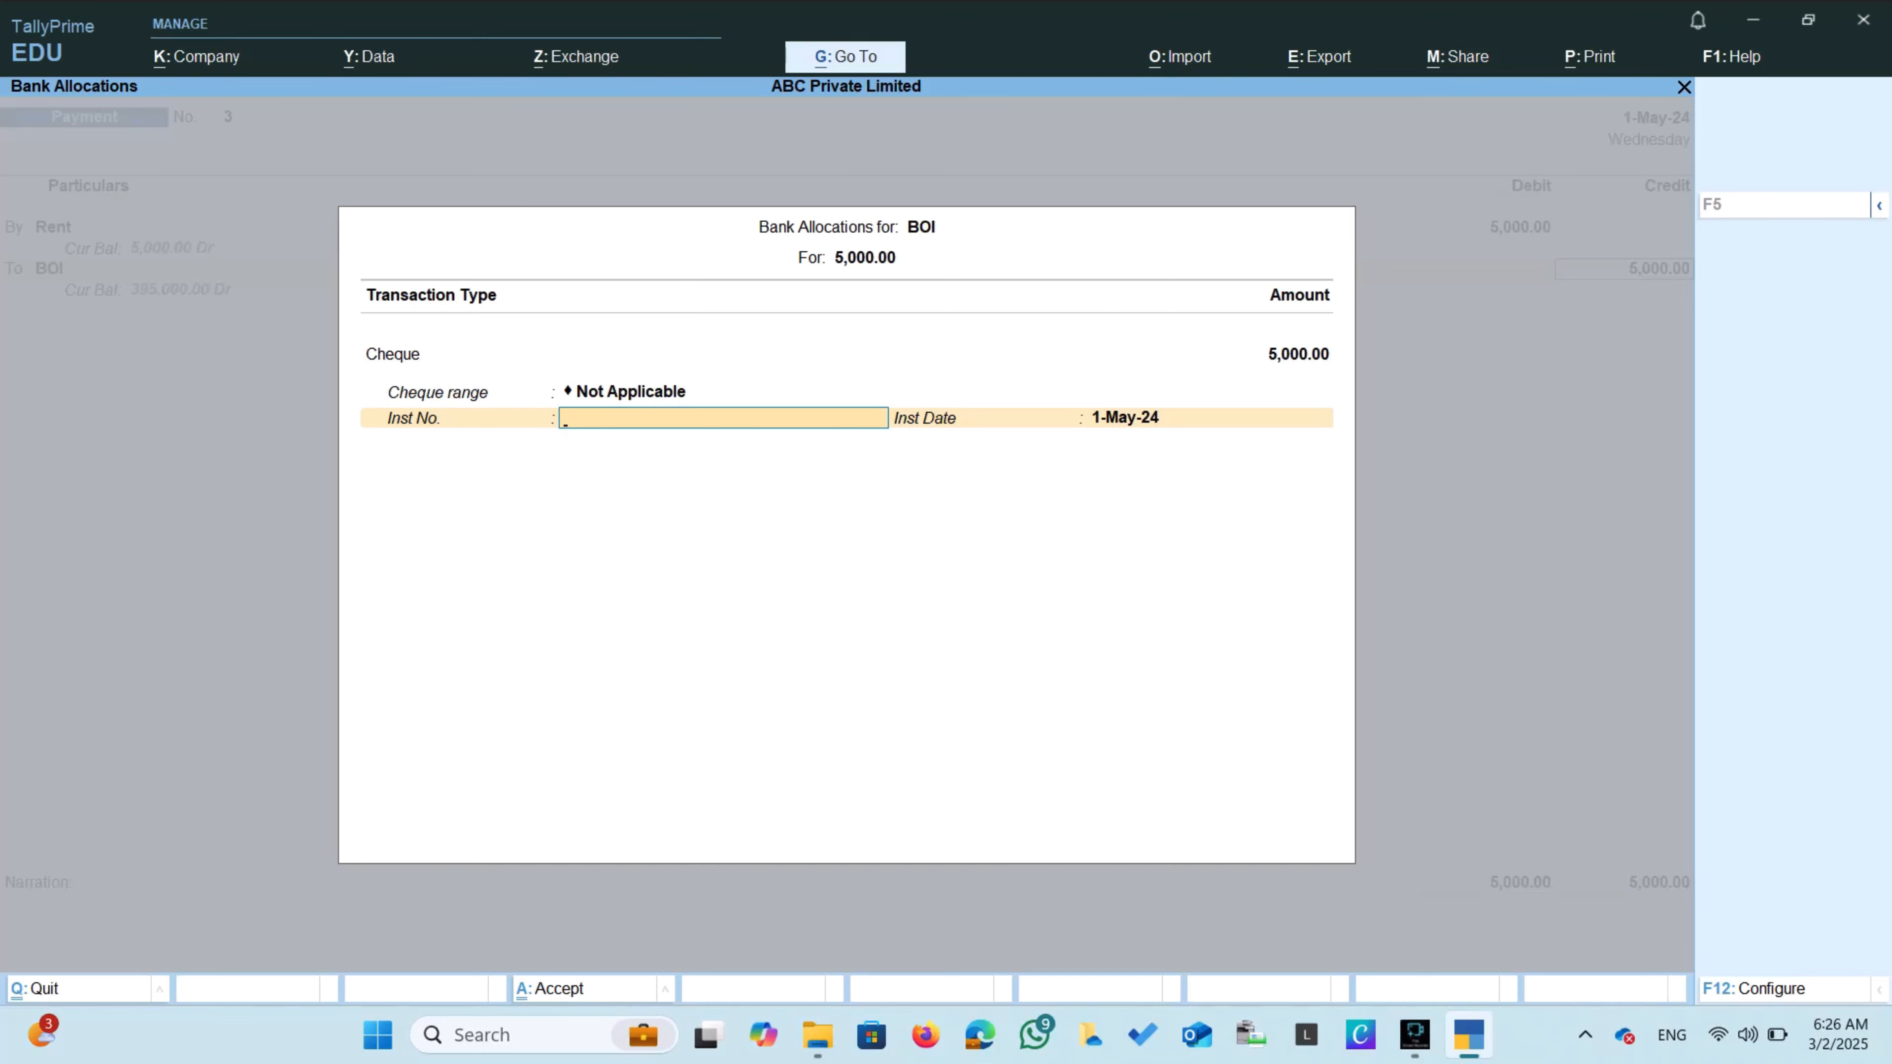
text(234567)
key(Return)
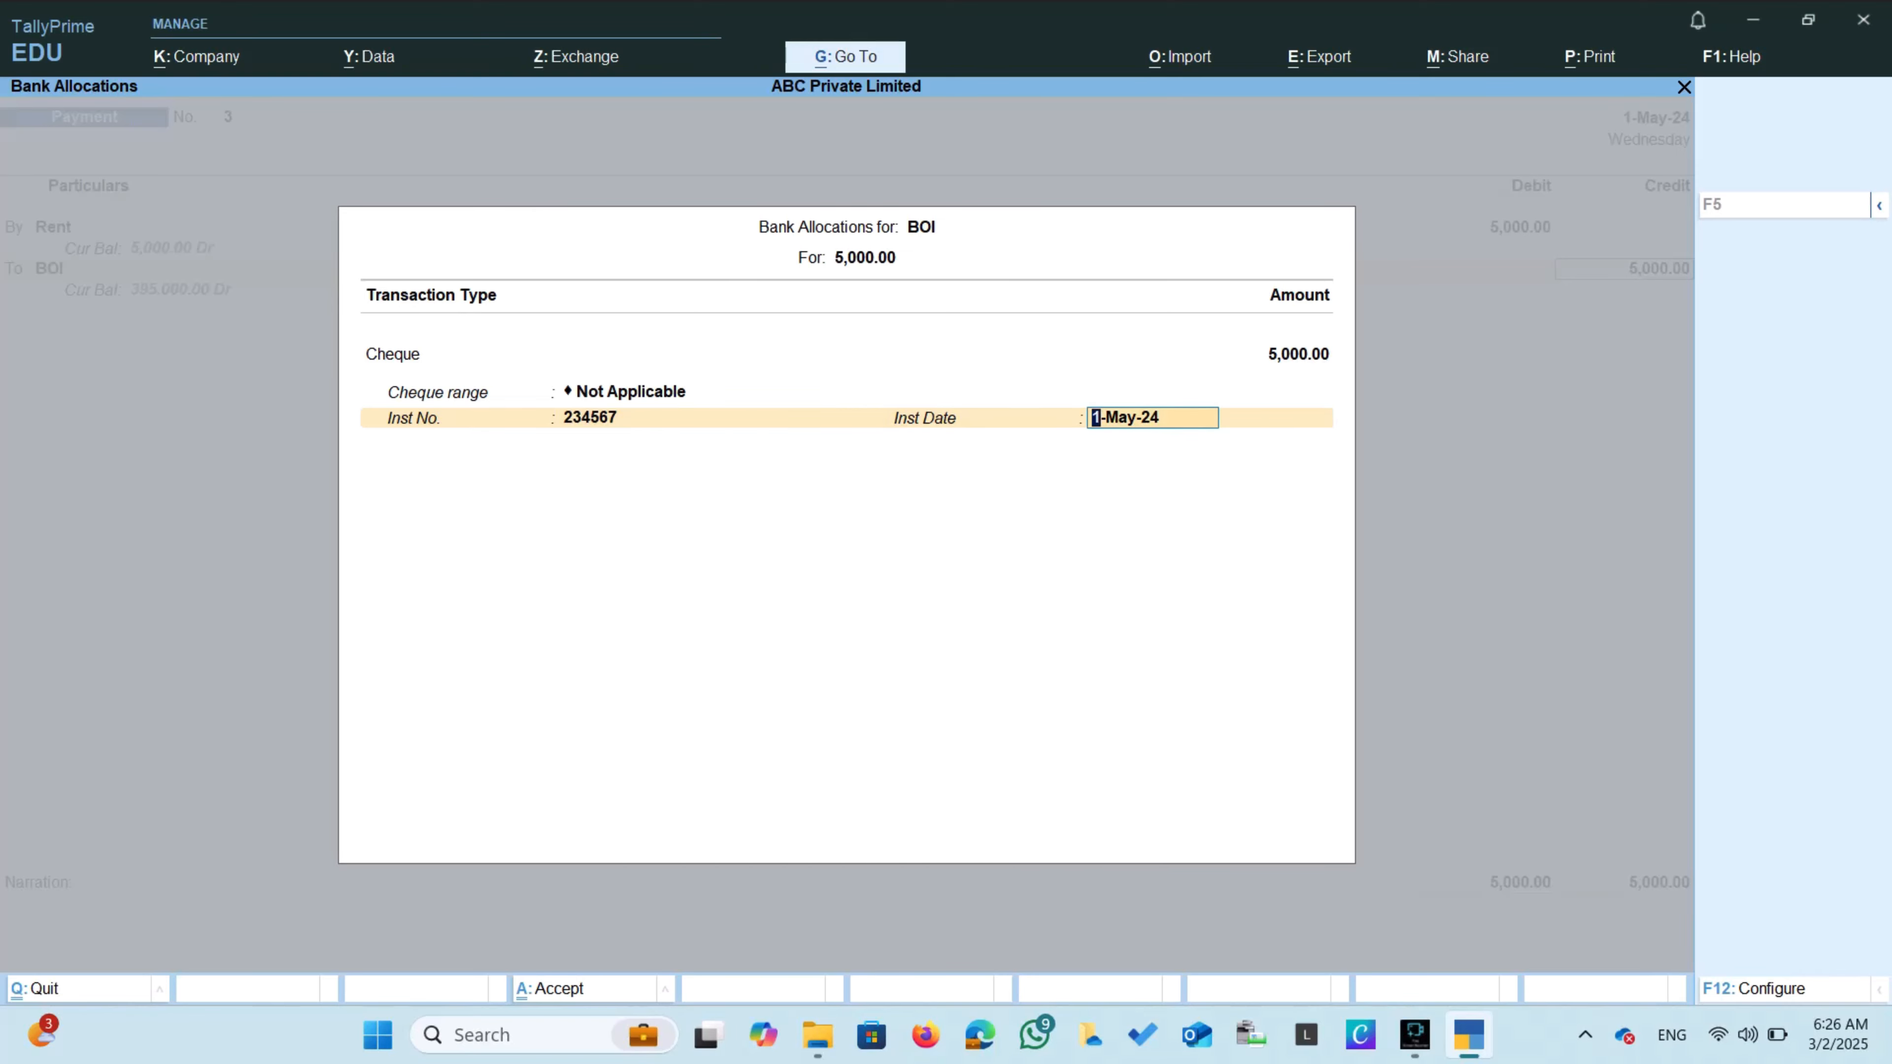
Set the cheque's instrument date to 2-5-2024 and complete the bank allocation.
key(BackSpace)
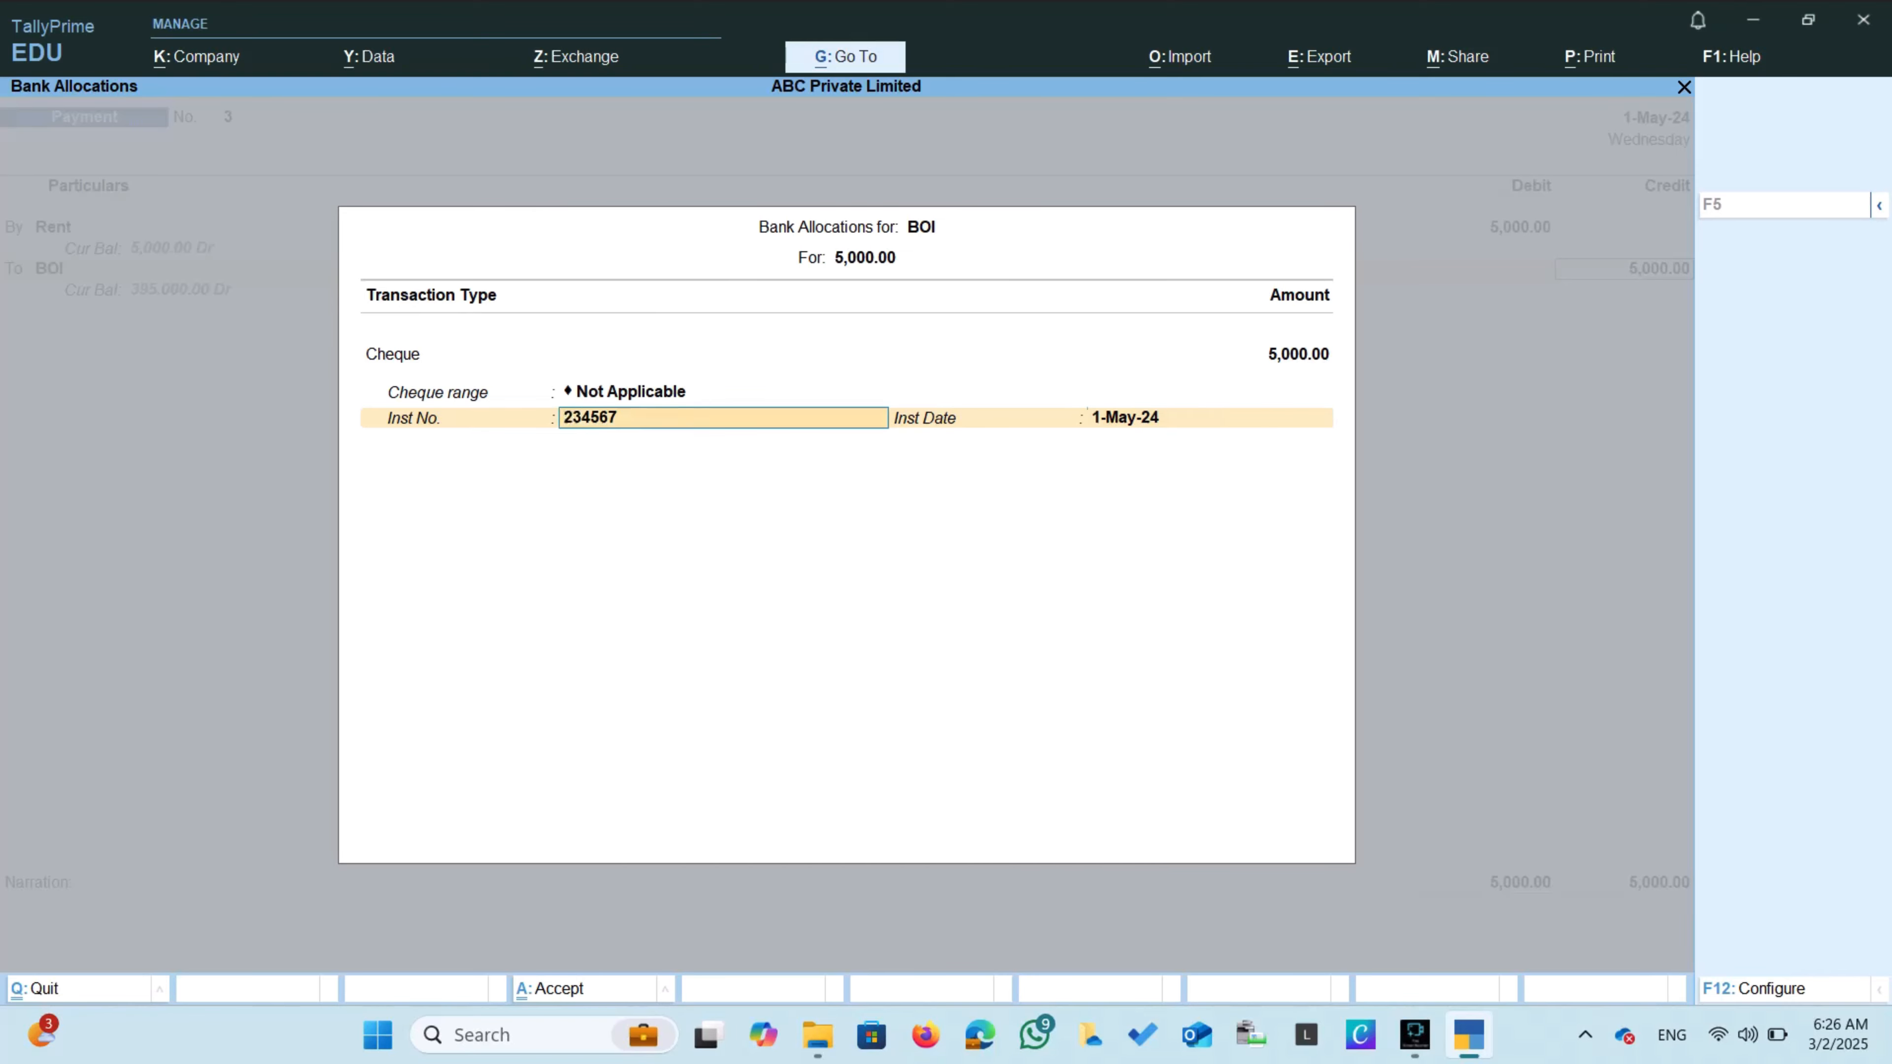
key(Return)
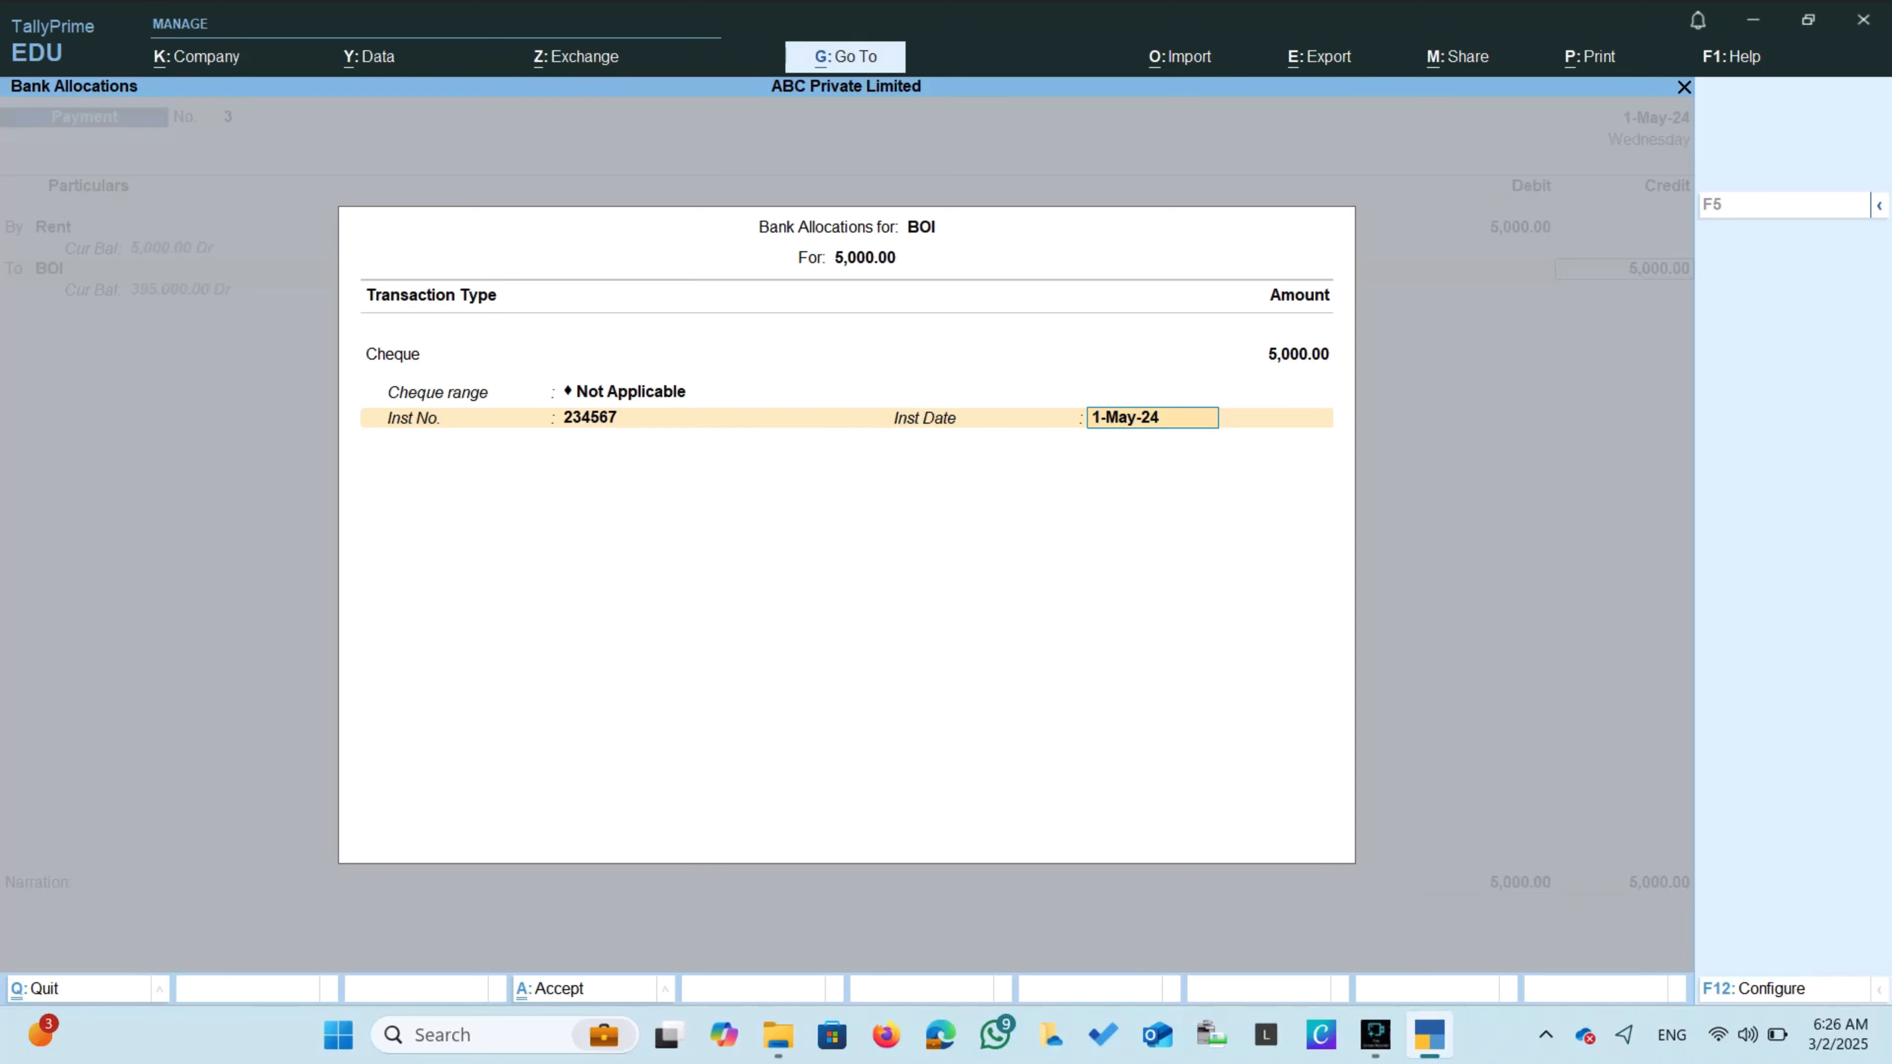
key(BackSpace)
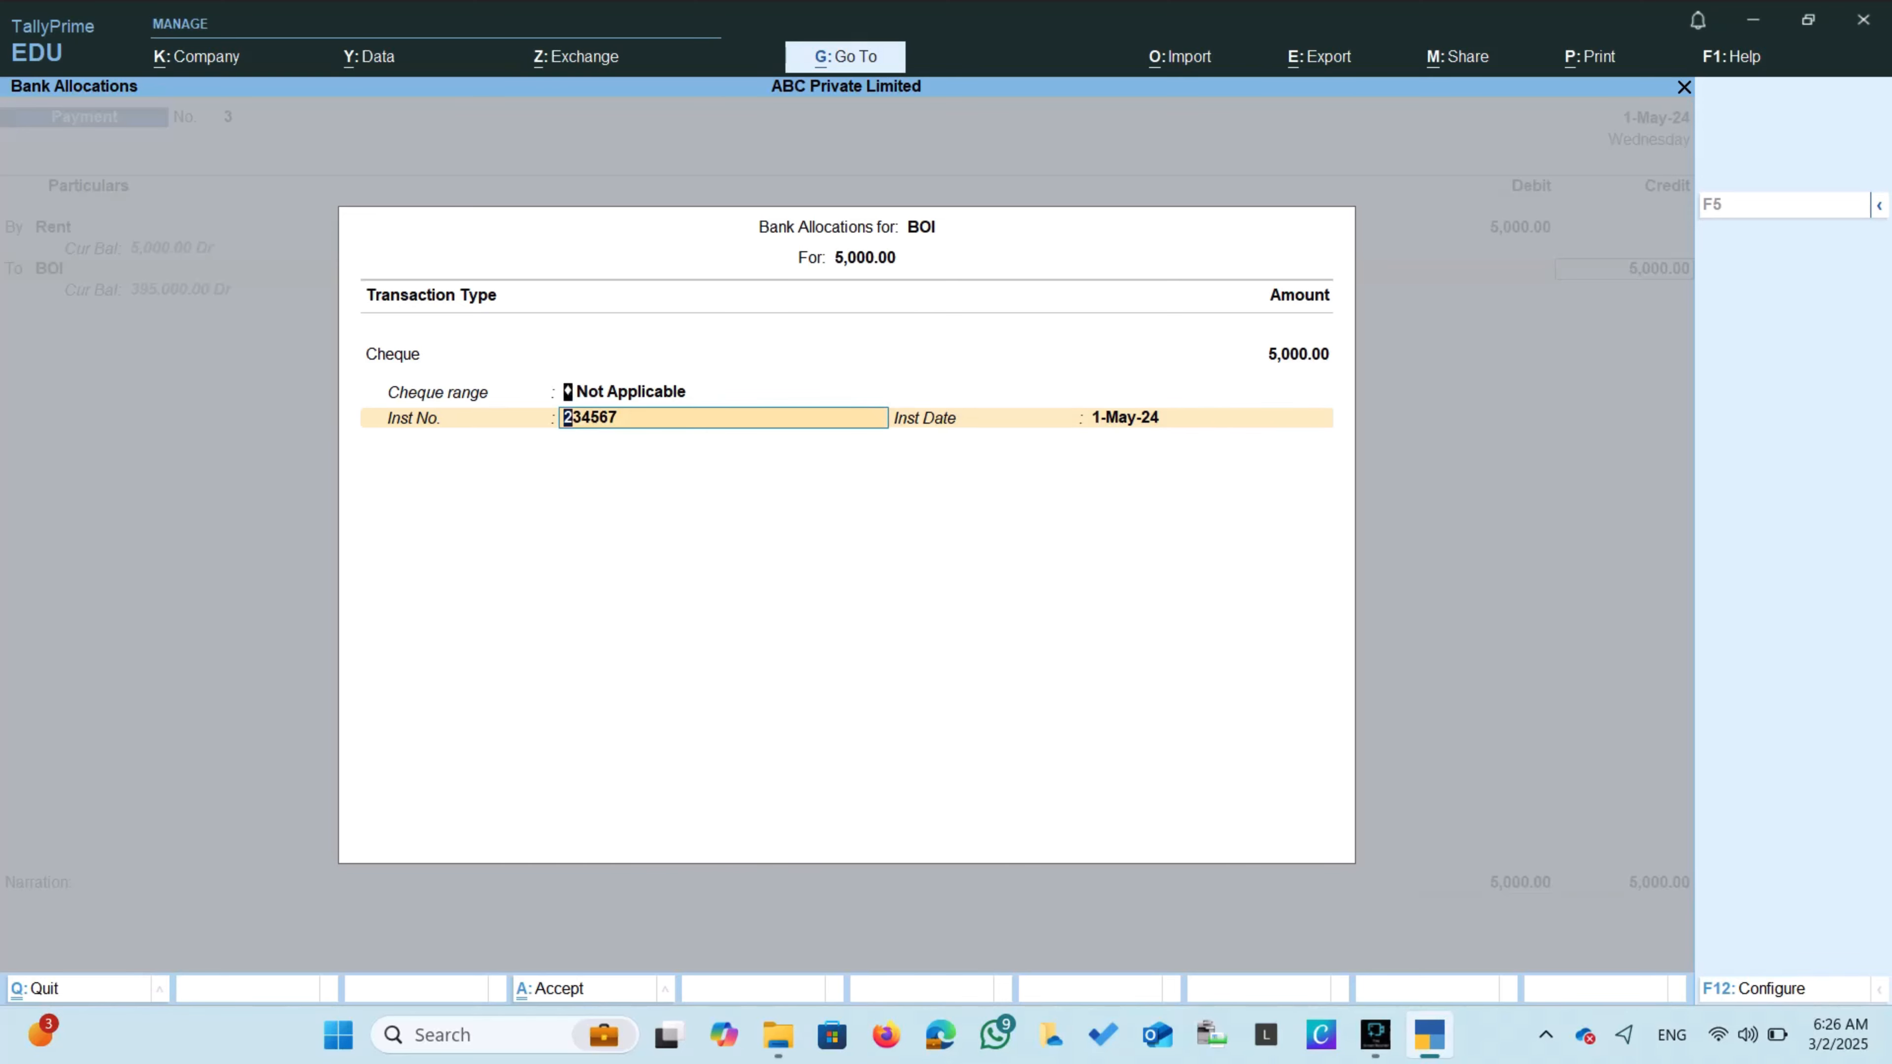
key(BackSpace)
key(Return)
key(Return)
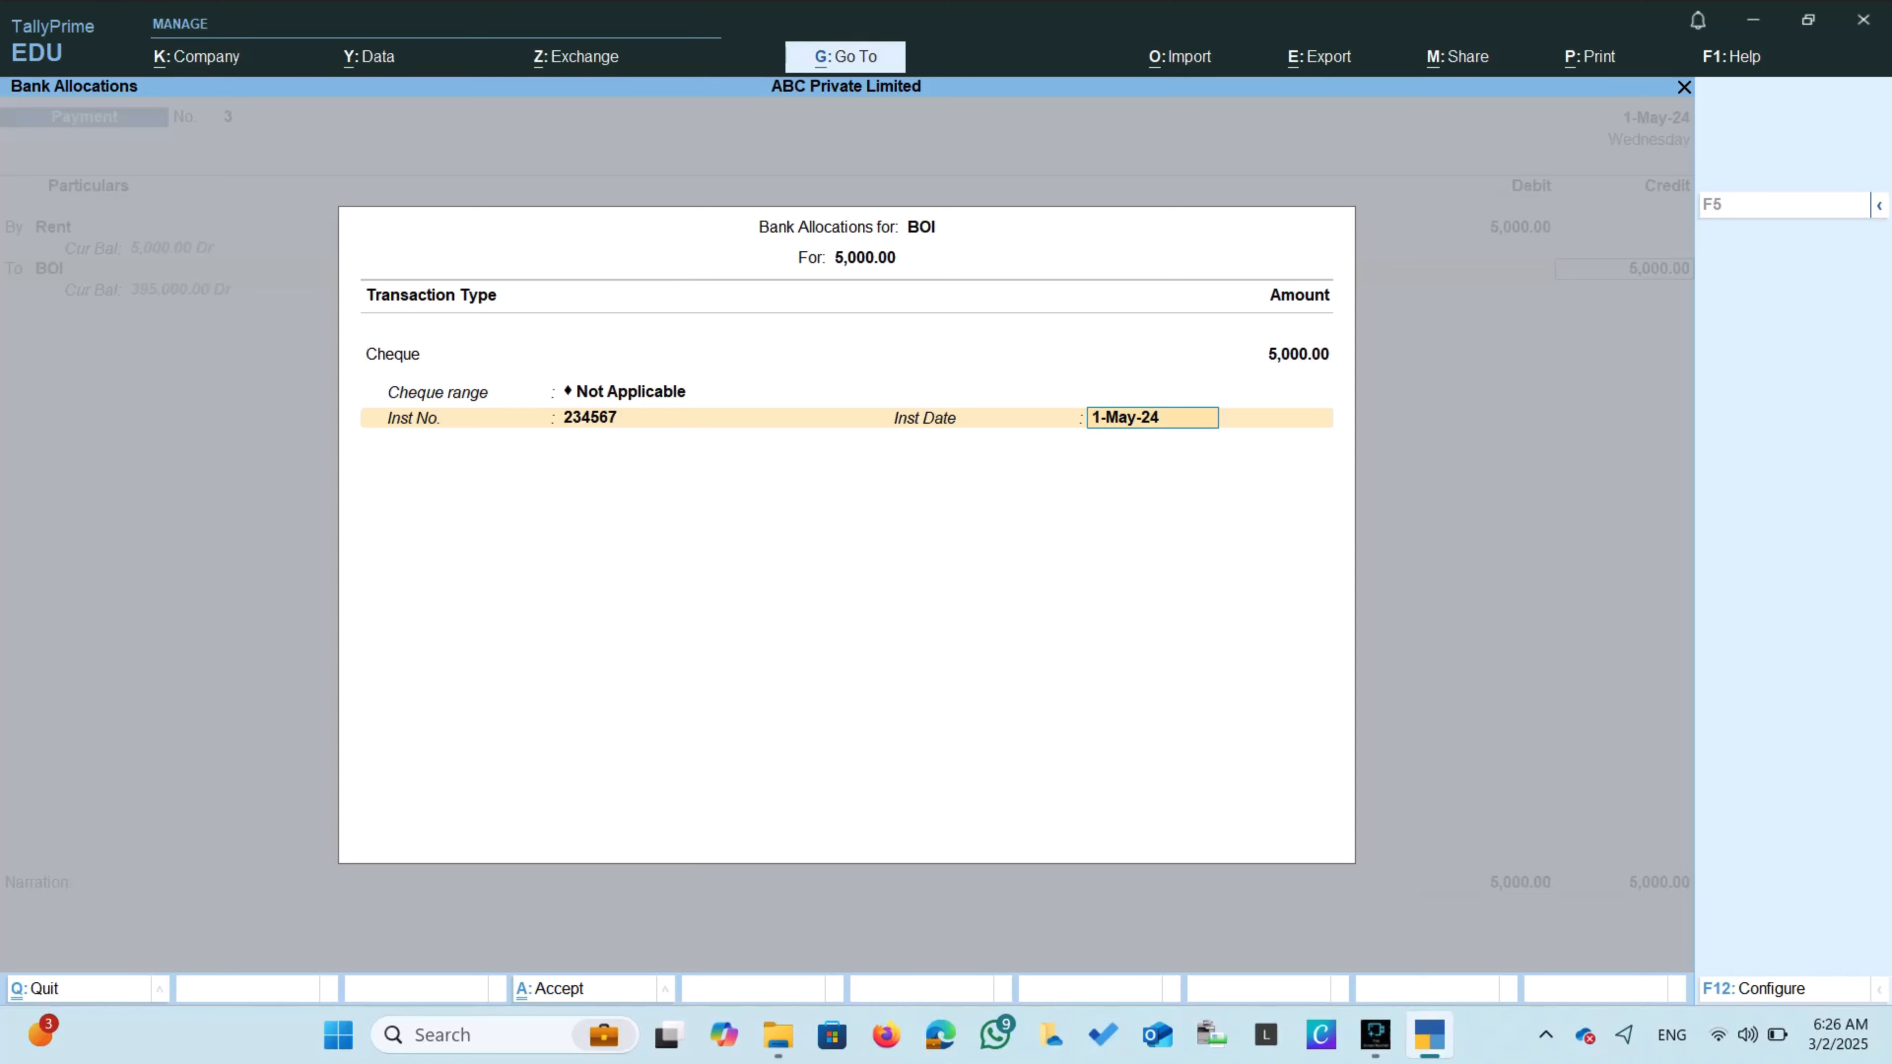
key(BackSpace)
key(BackSpace)
key(BackSpace)
key(BackSpace)
key(BackSpace)
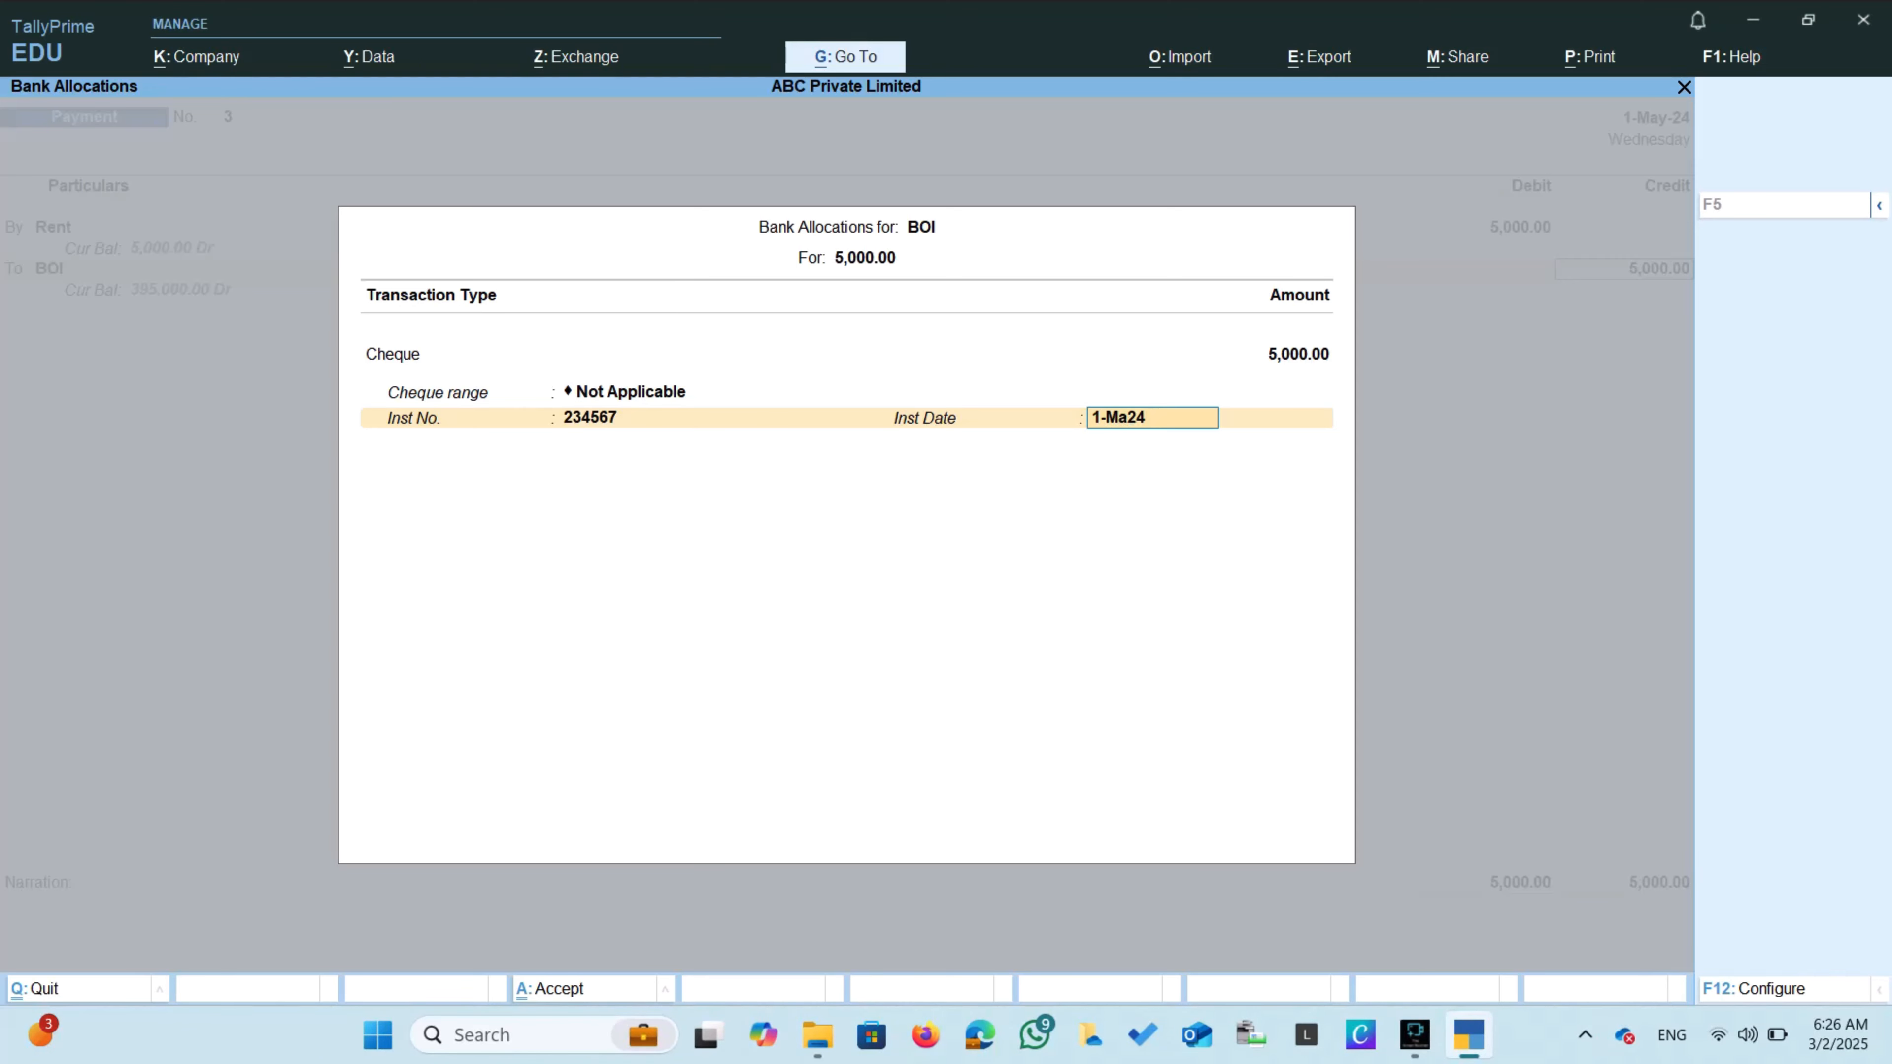
key(BackSpace)
key(BackSpace)
key(BackSpace)
text(2-5-2024)
key(Return)
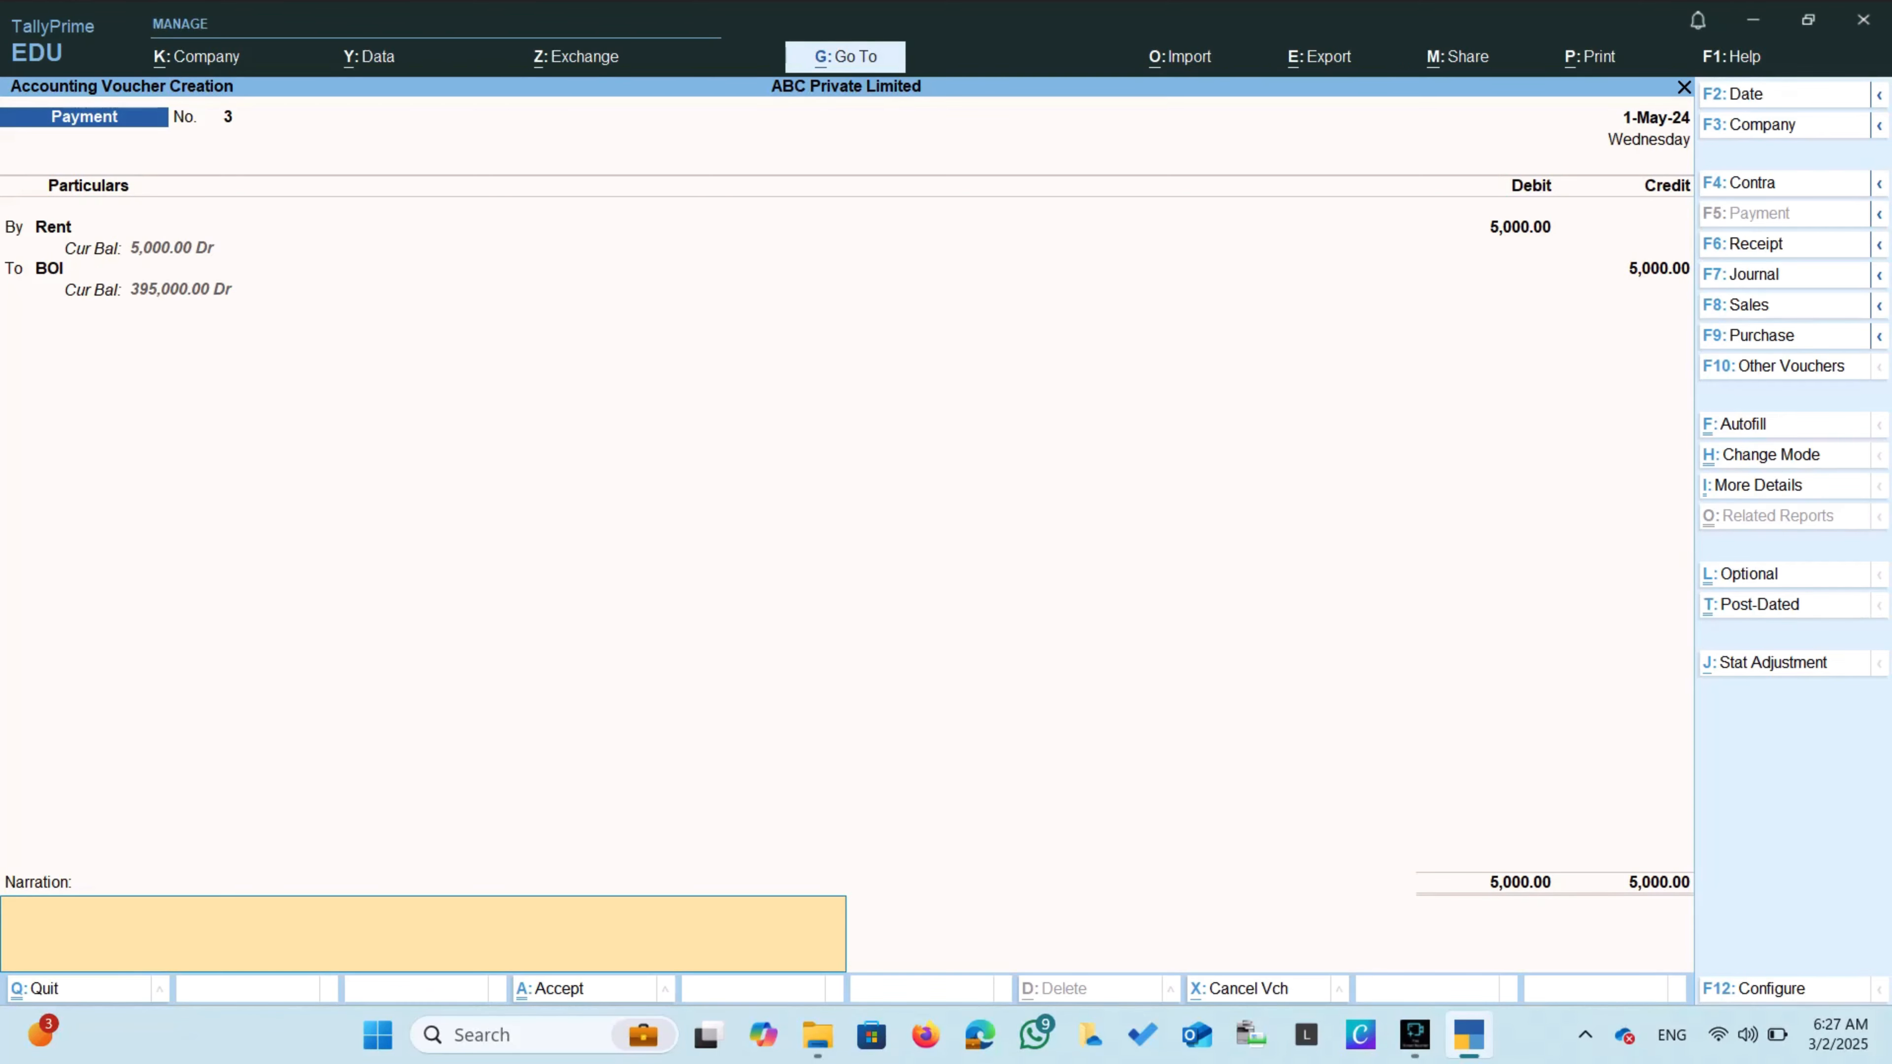
Date the rent payment voucher 2-5-2024 and save it without a narration.
key(F2)
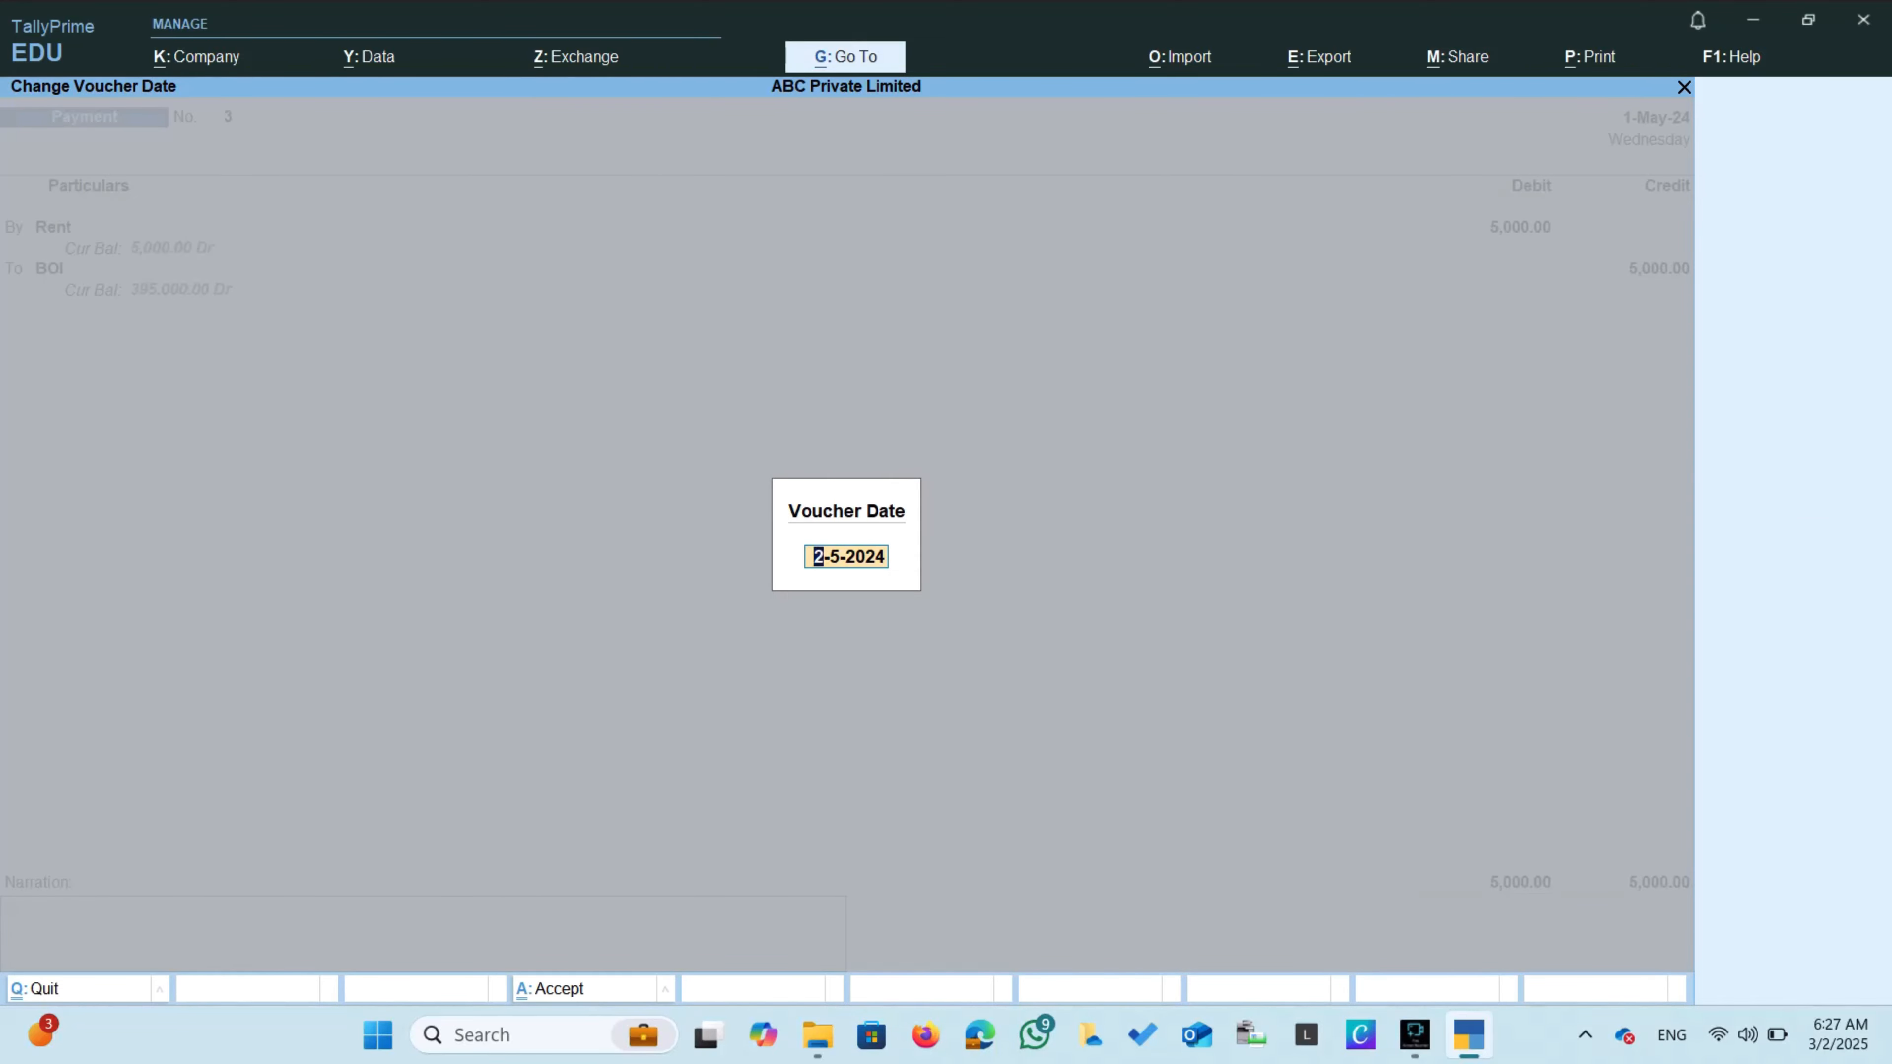
key(Return)
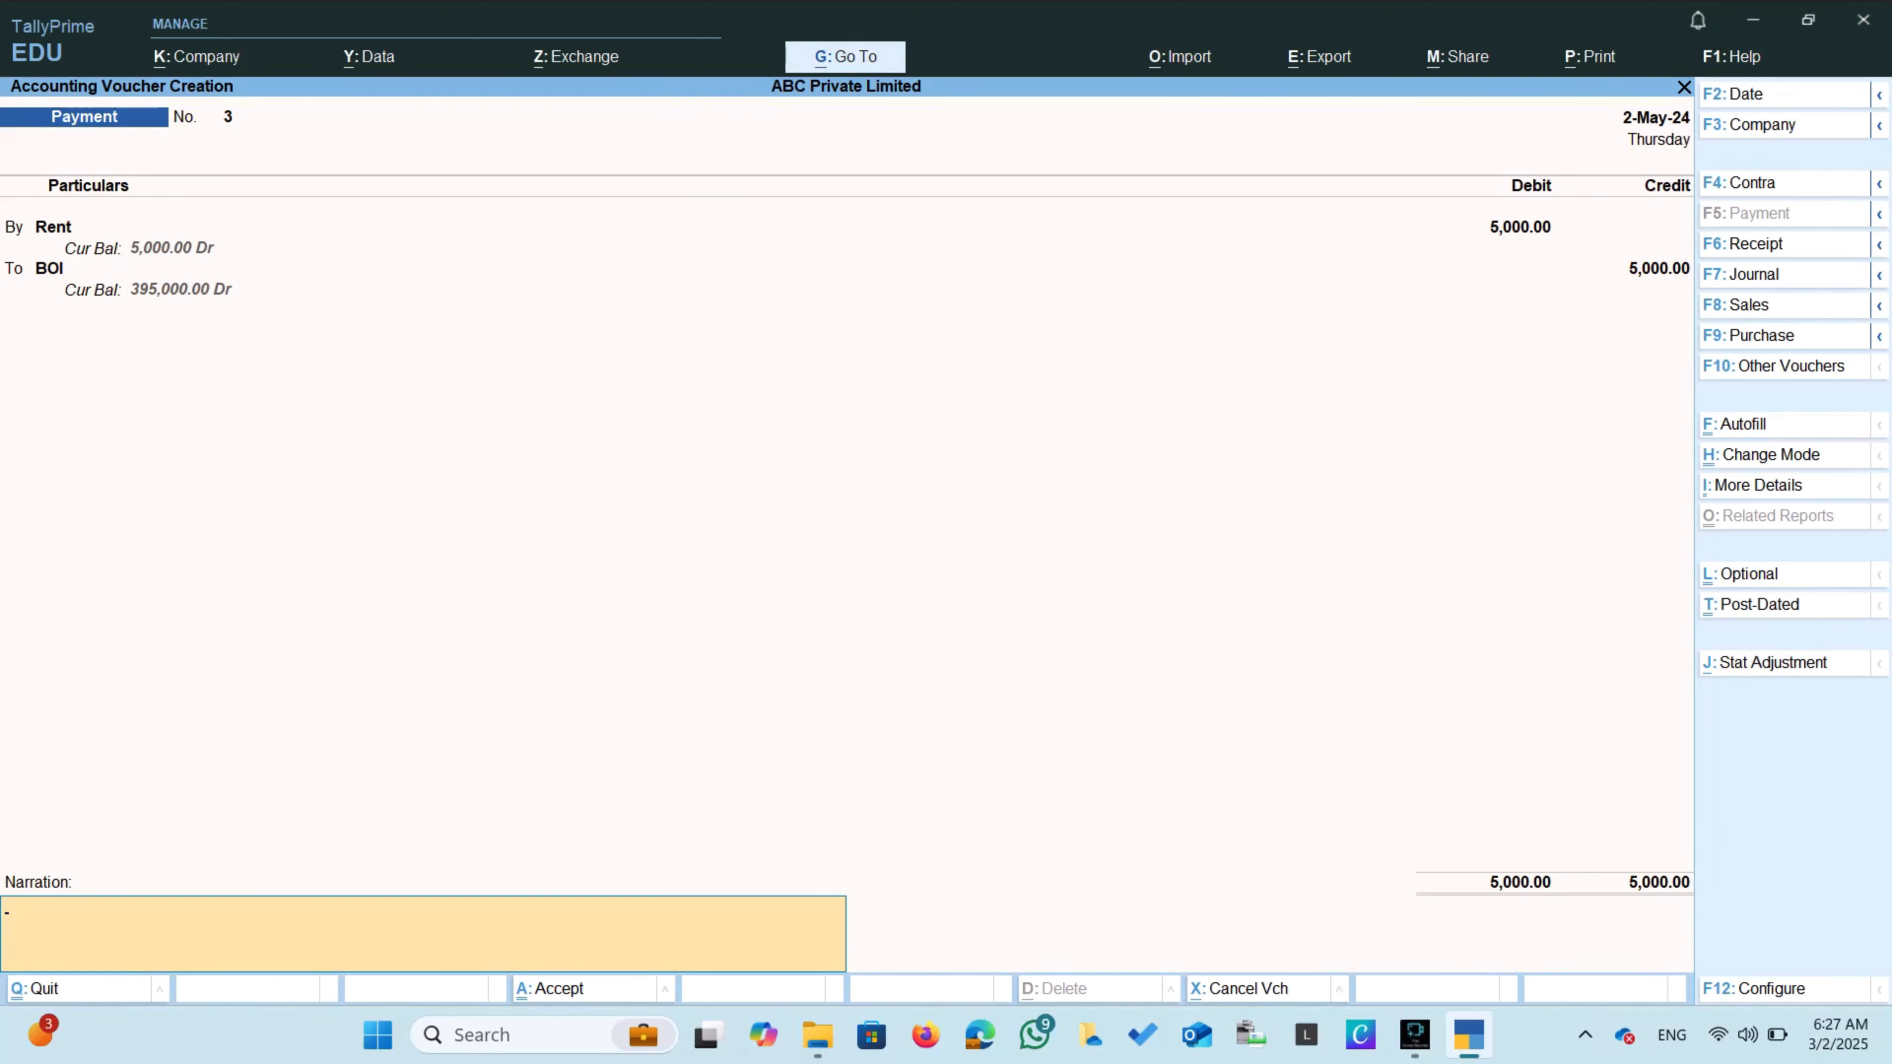
key(Return)
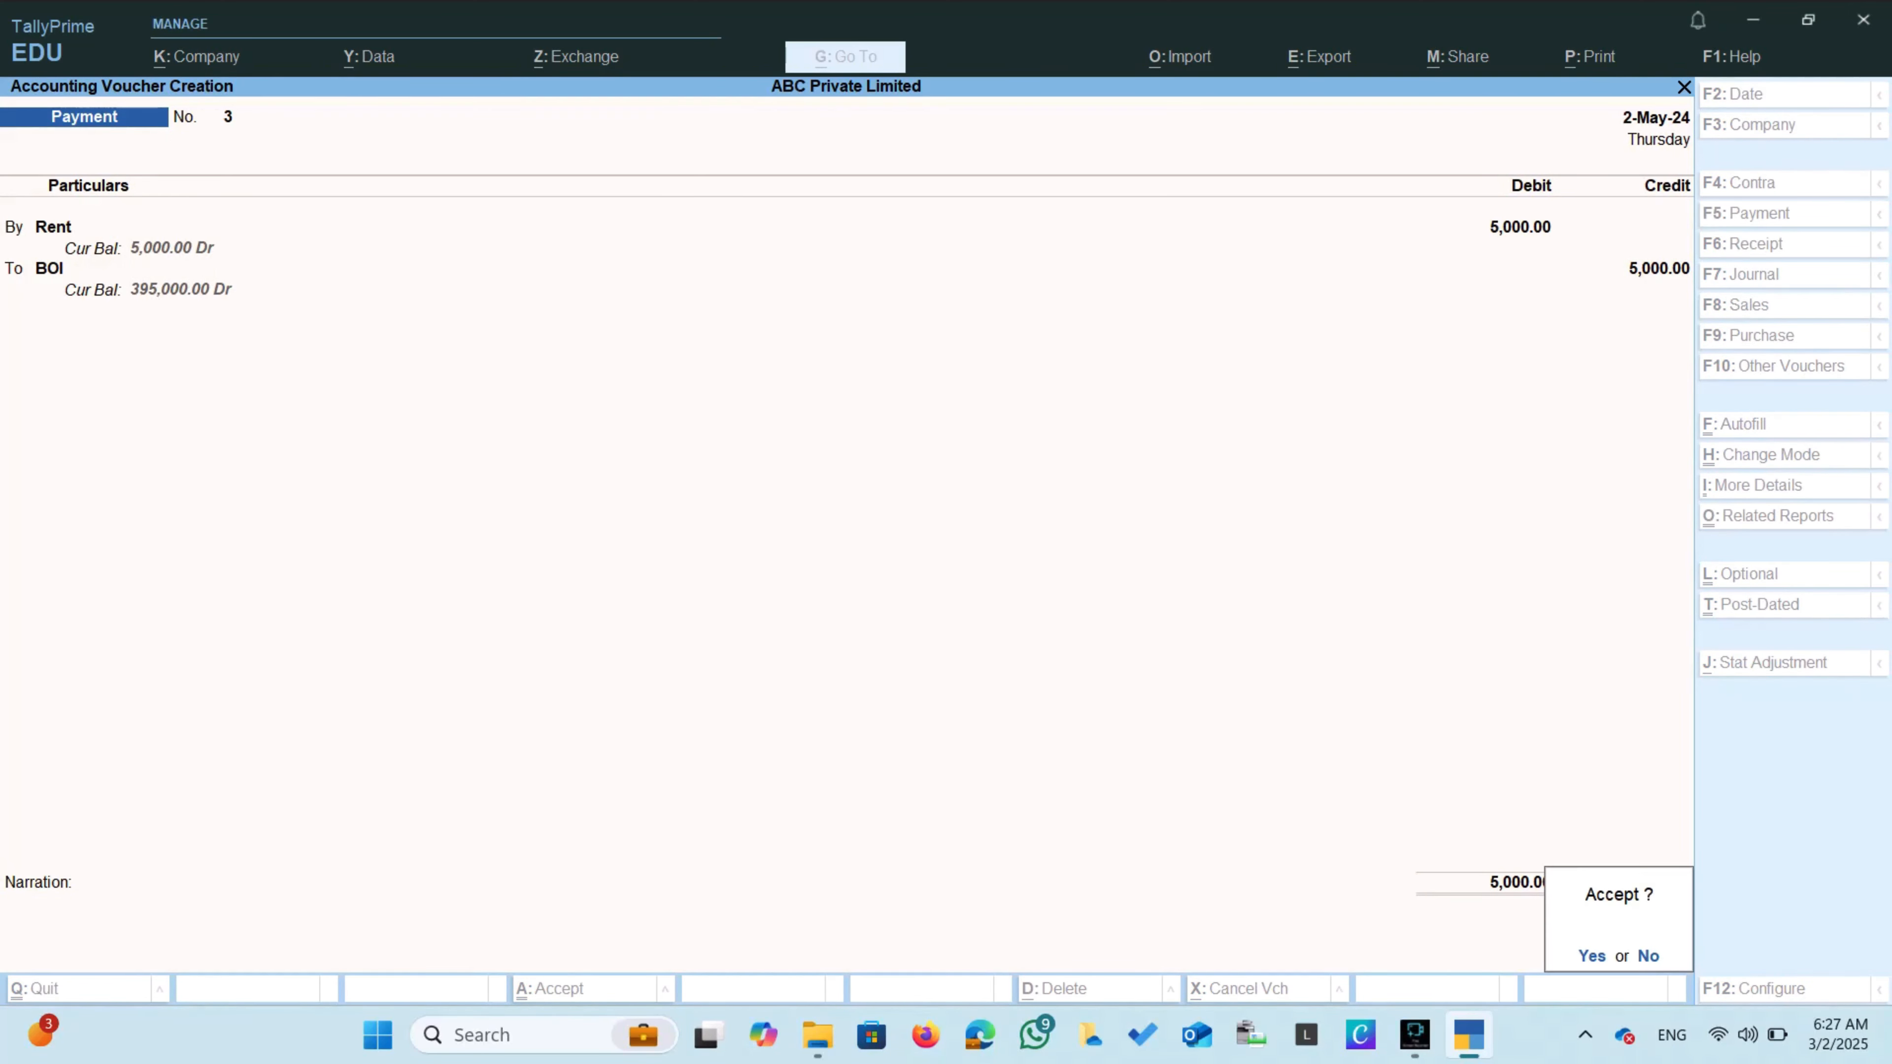
key(y)
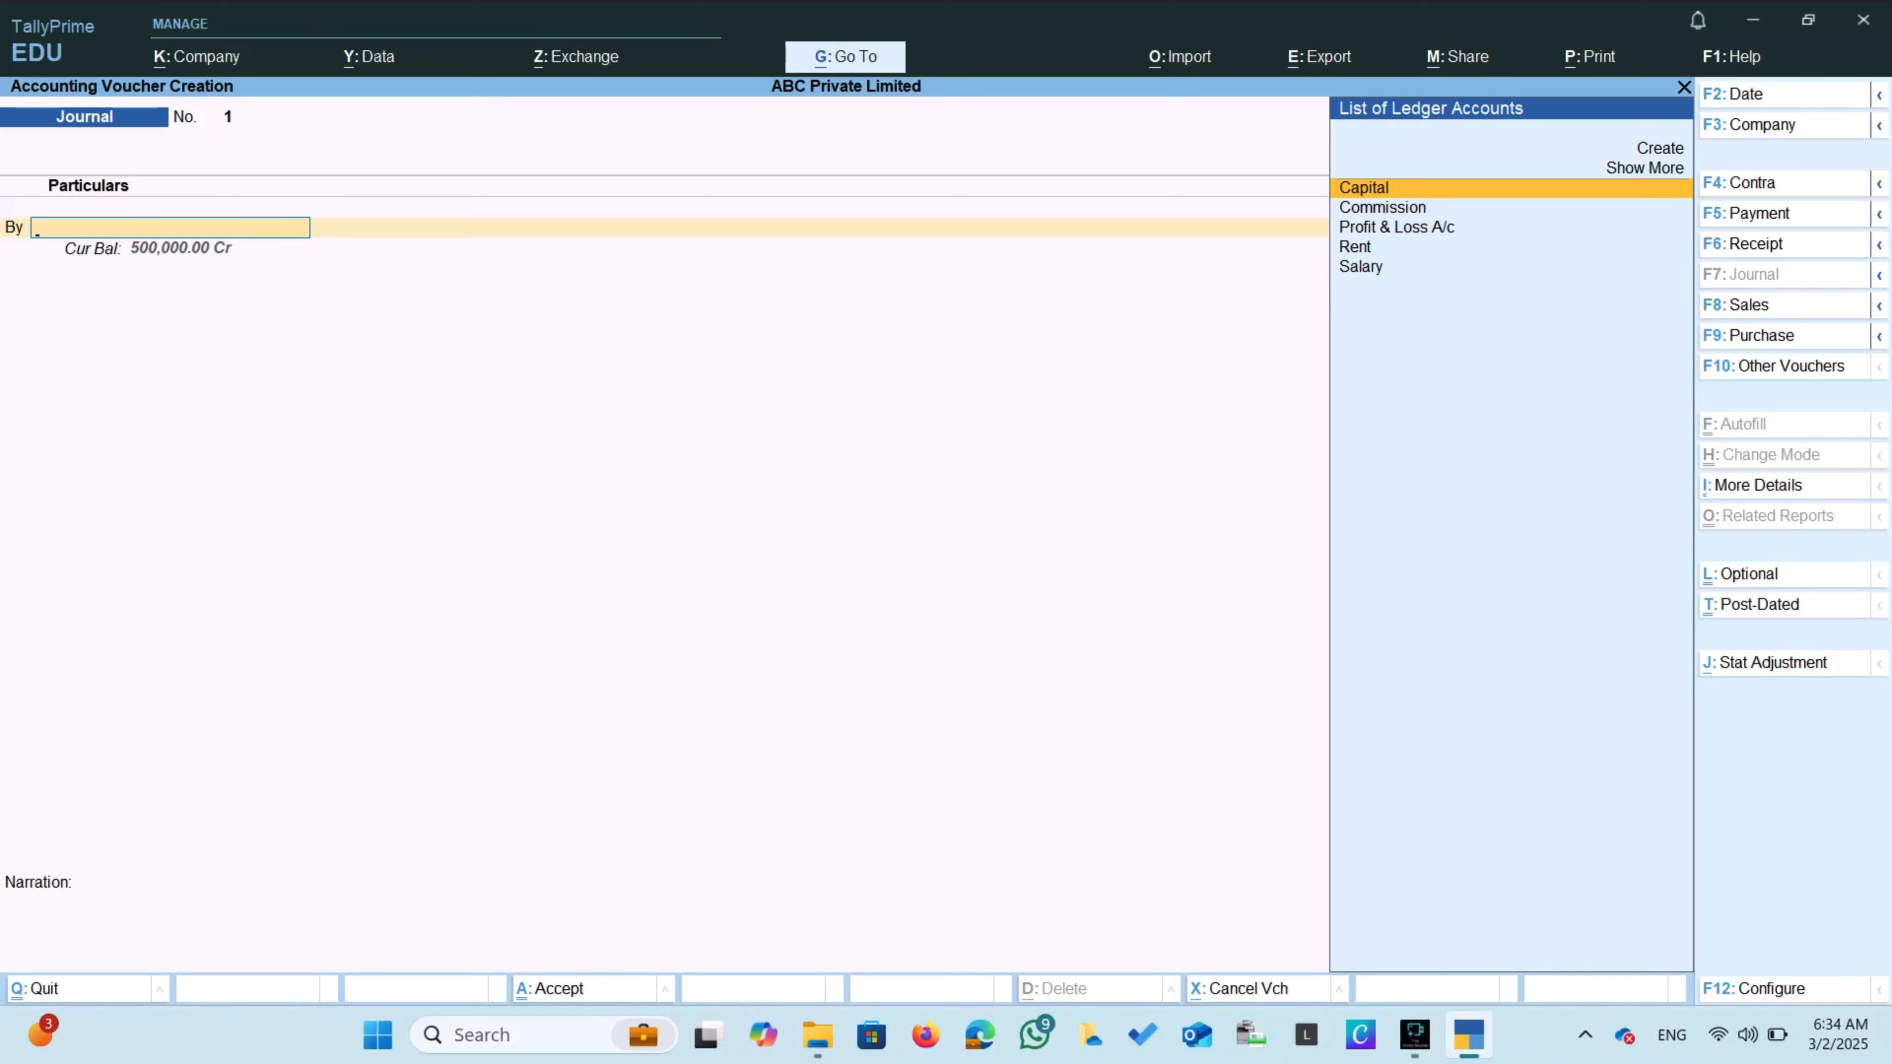
Create a ledger named Telephone Charges under Indirect Expenses from the journal voucher's debit line.
key(Up)
key(Up)
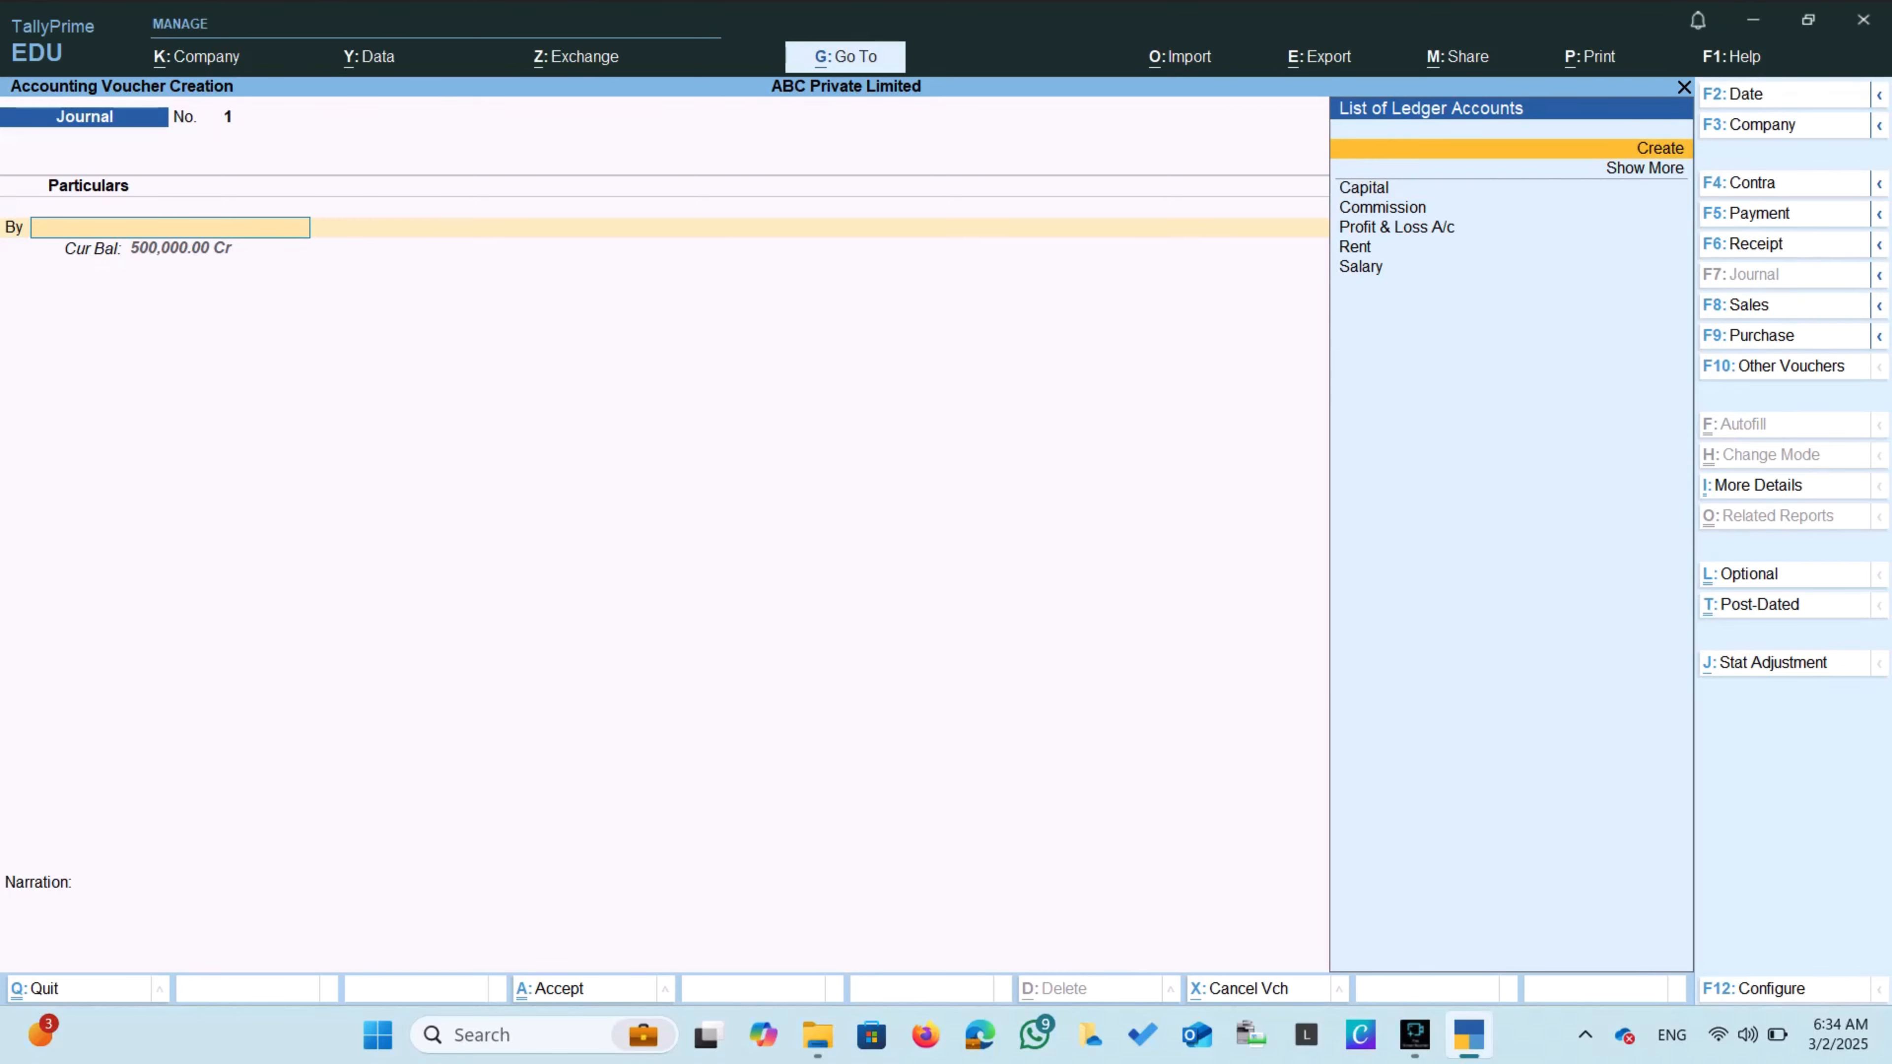
key(Return)
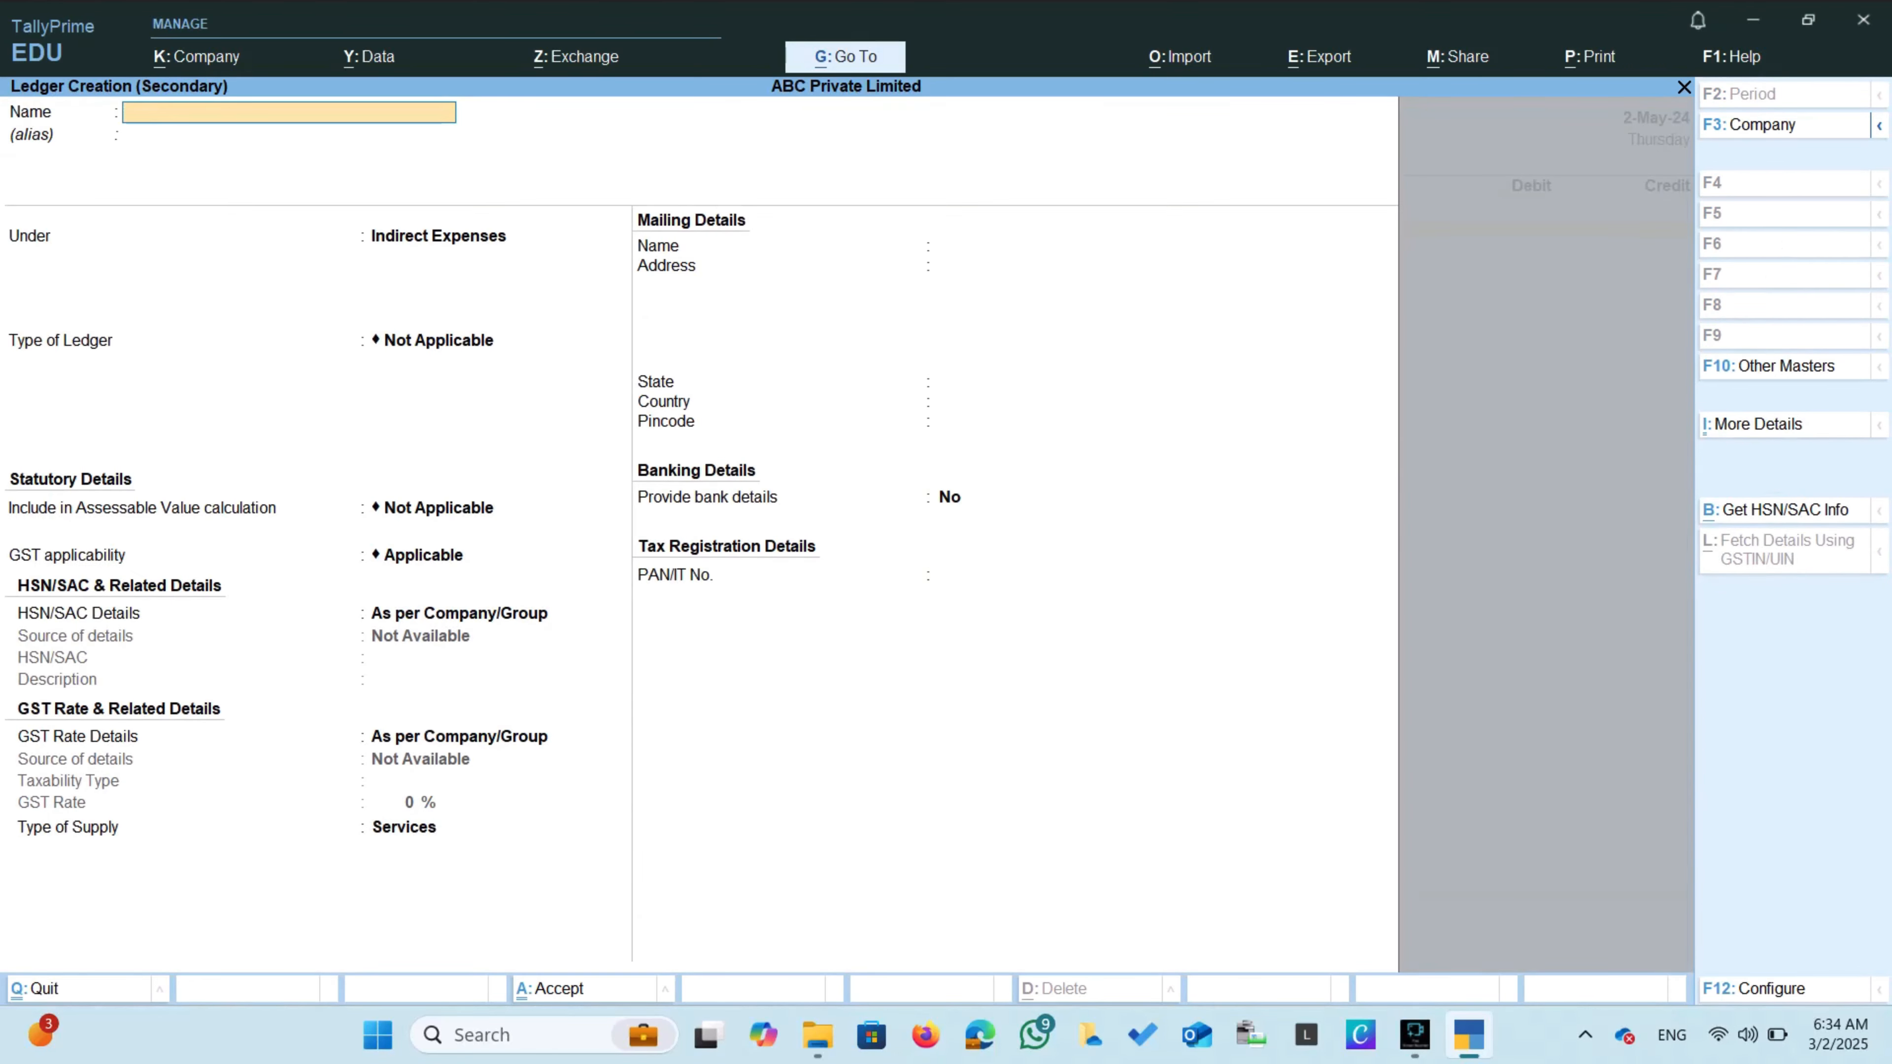
text(Telephone Charges)
key(Return)
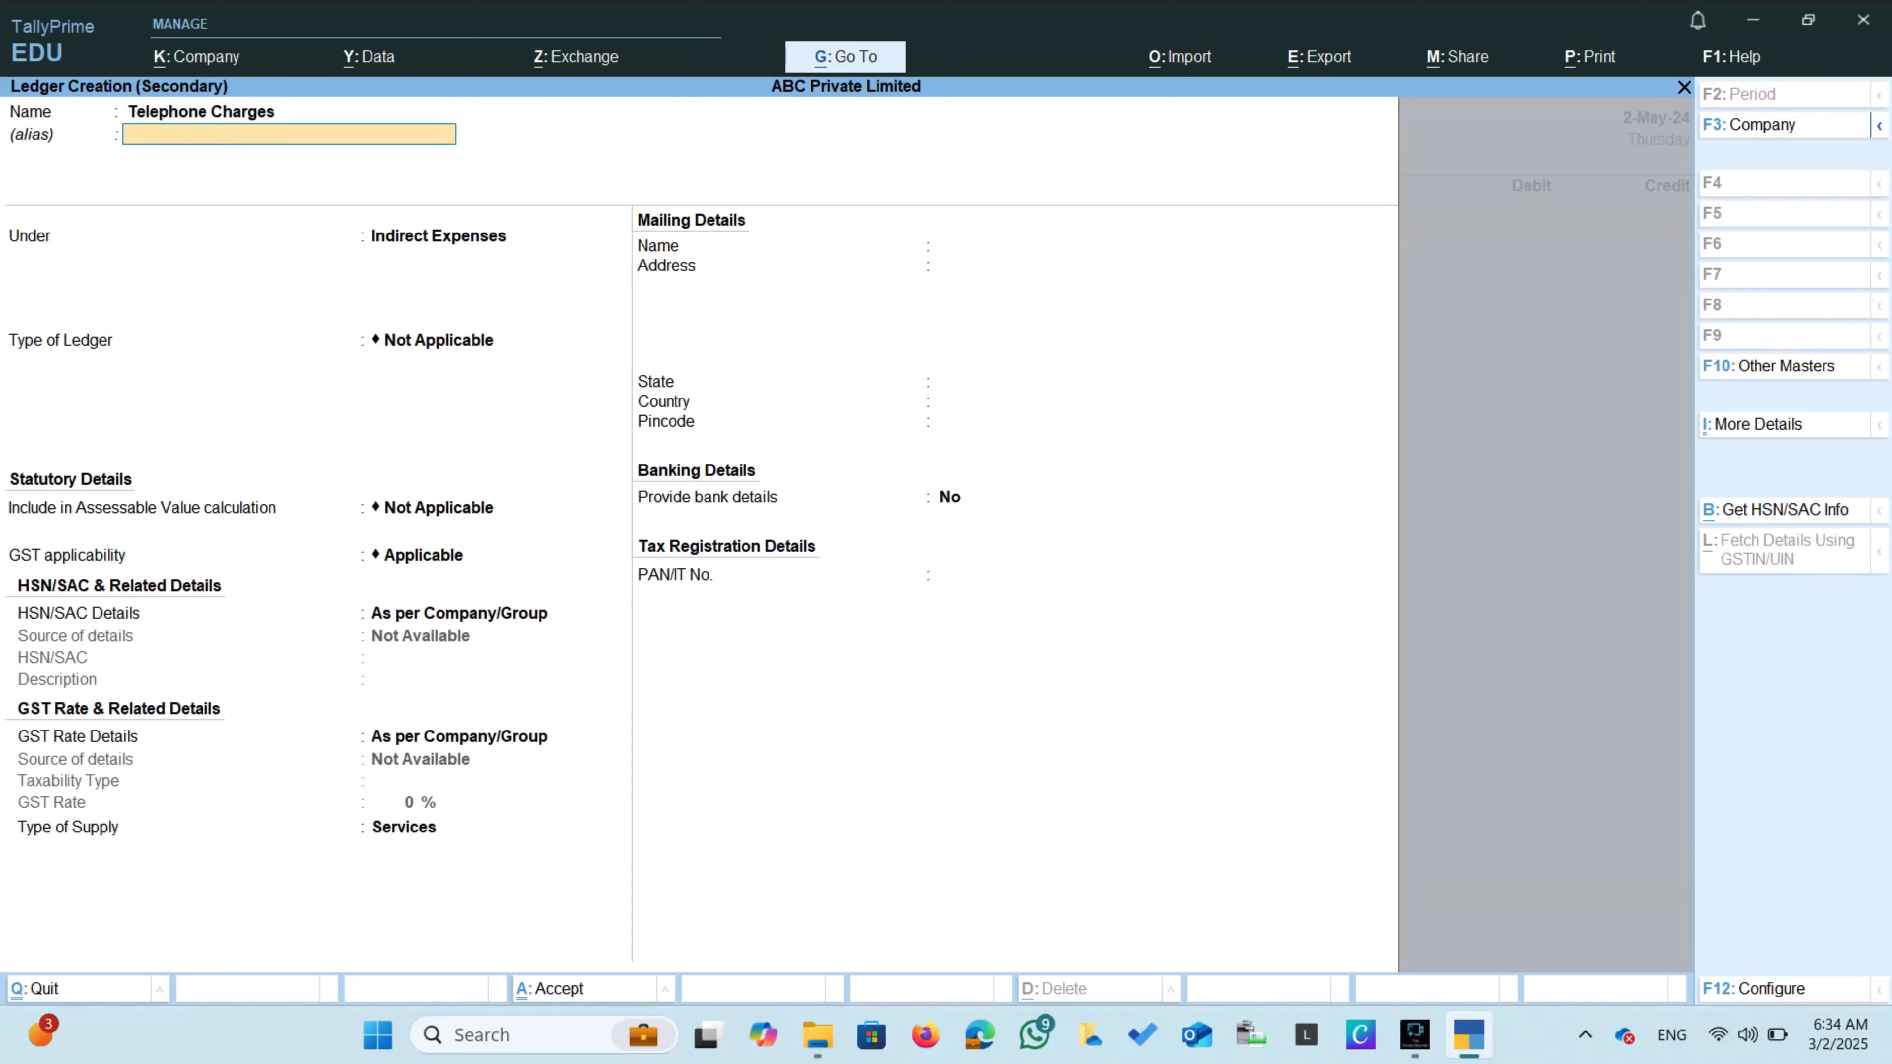
key(Return)
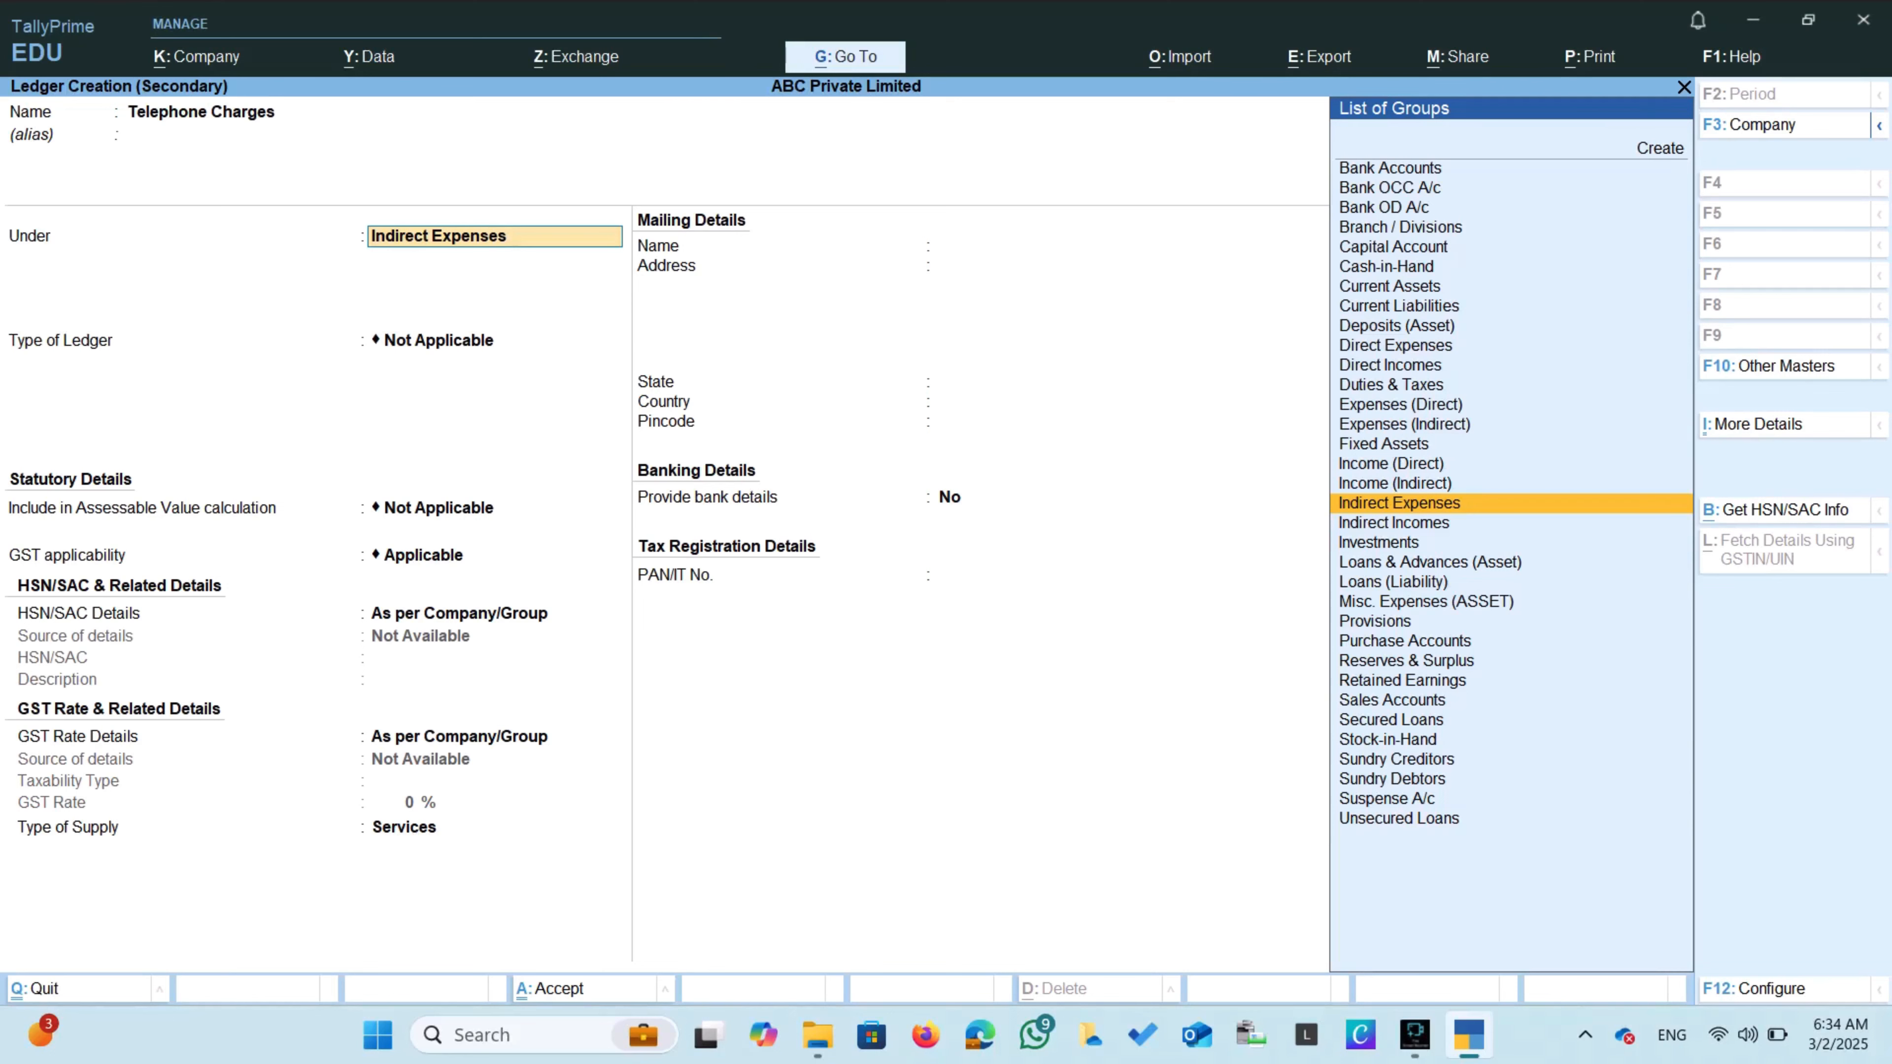
key(Return)
Keep the default ledger type, GST, Services supply and bank details for Telephone Charges, and save the ledger.
key(Return)
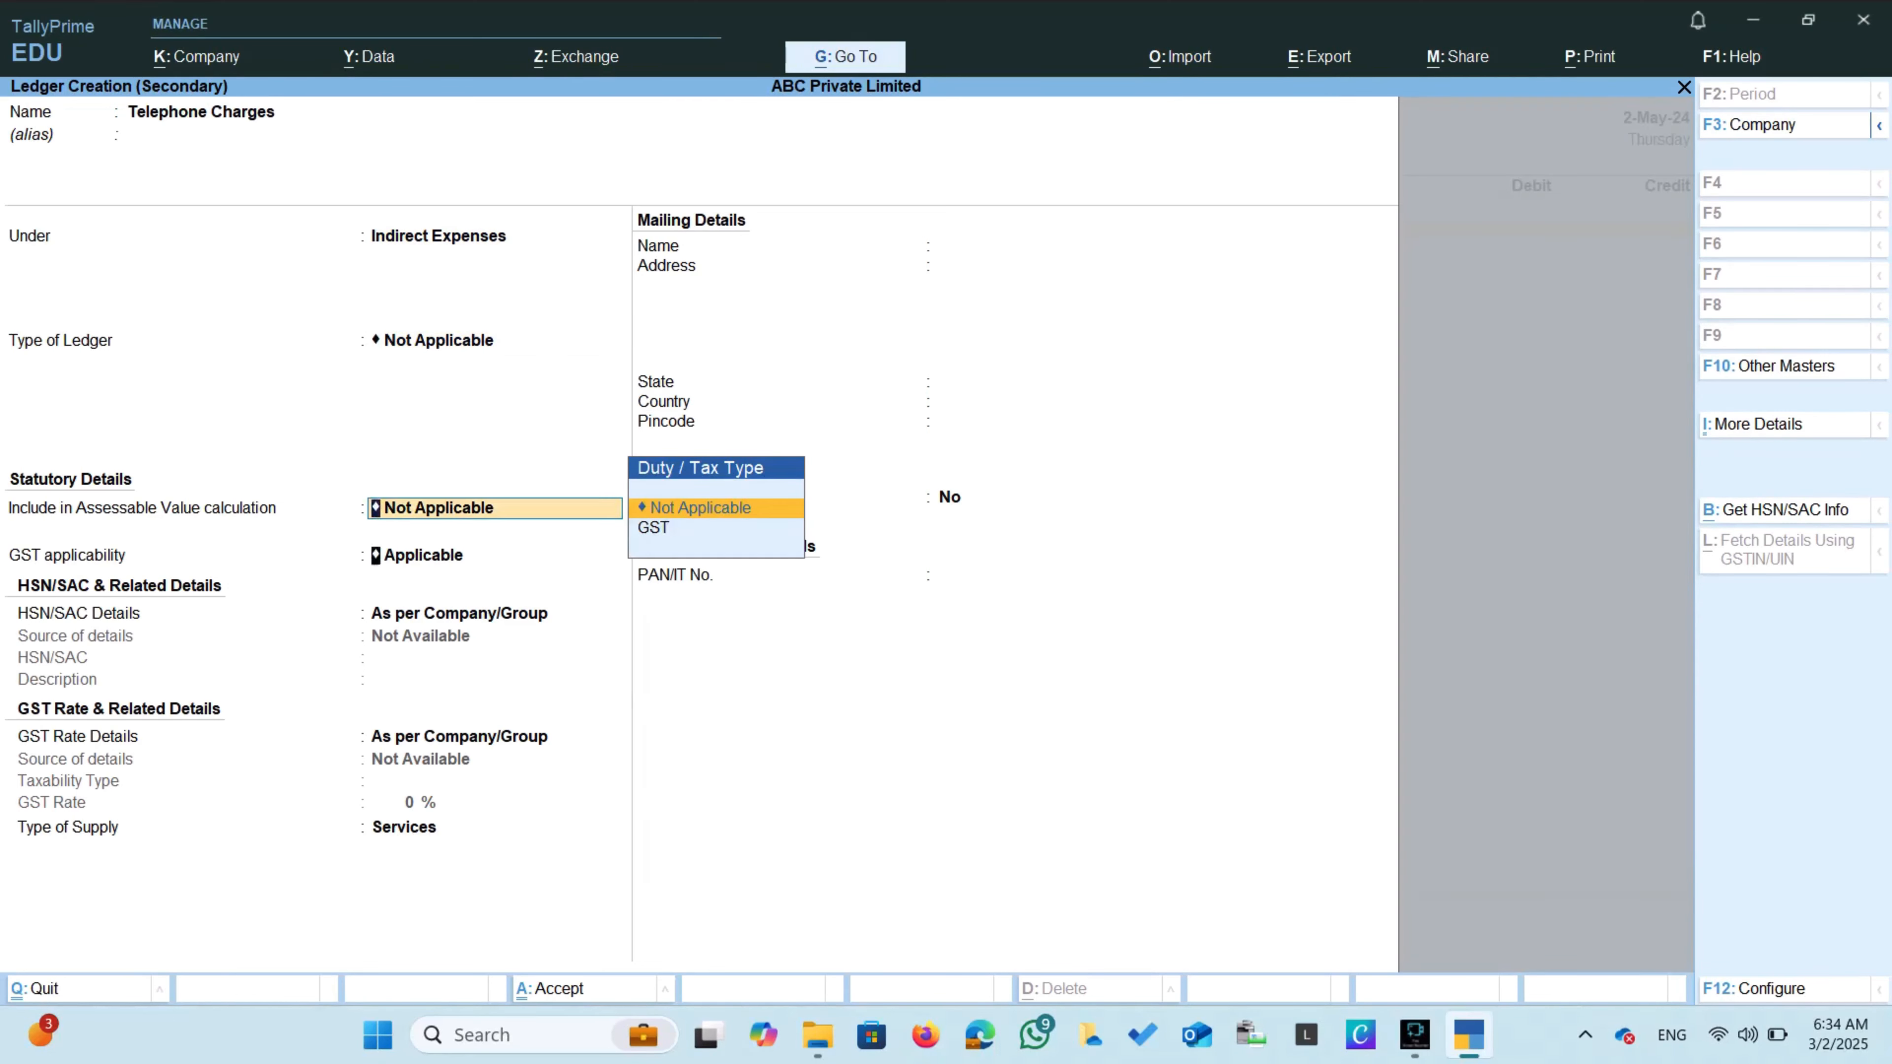
key(Return)
key(Return)
key(Return)
key(Return)
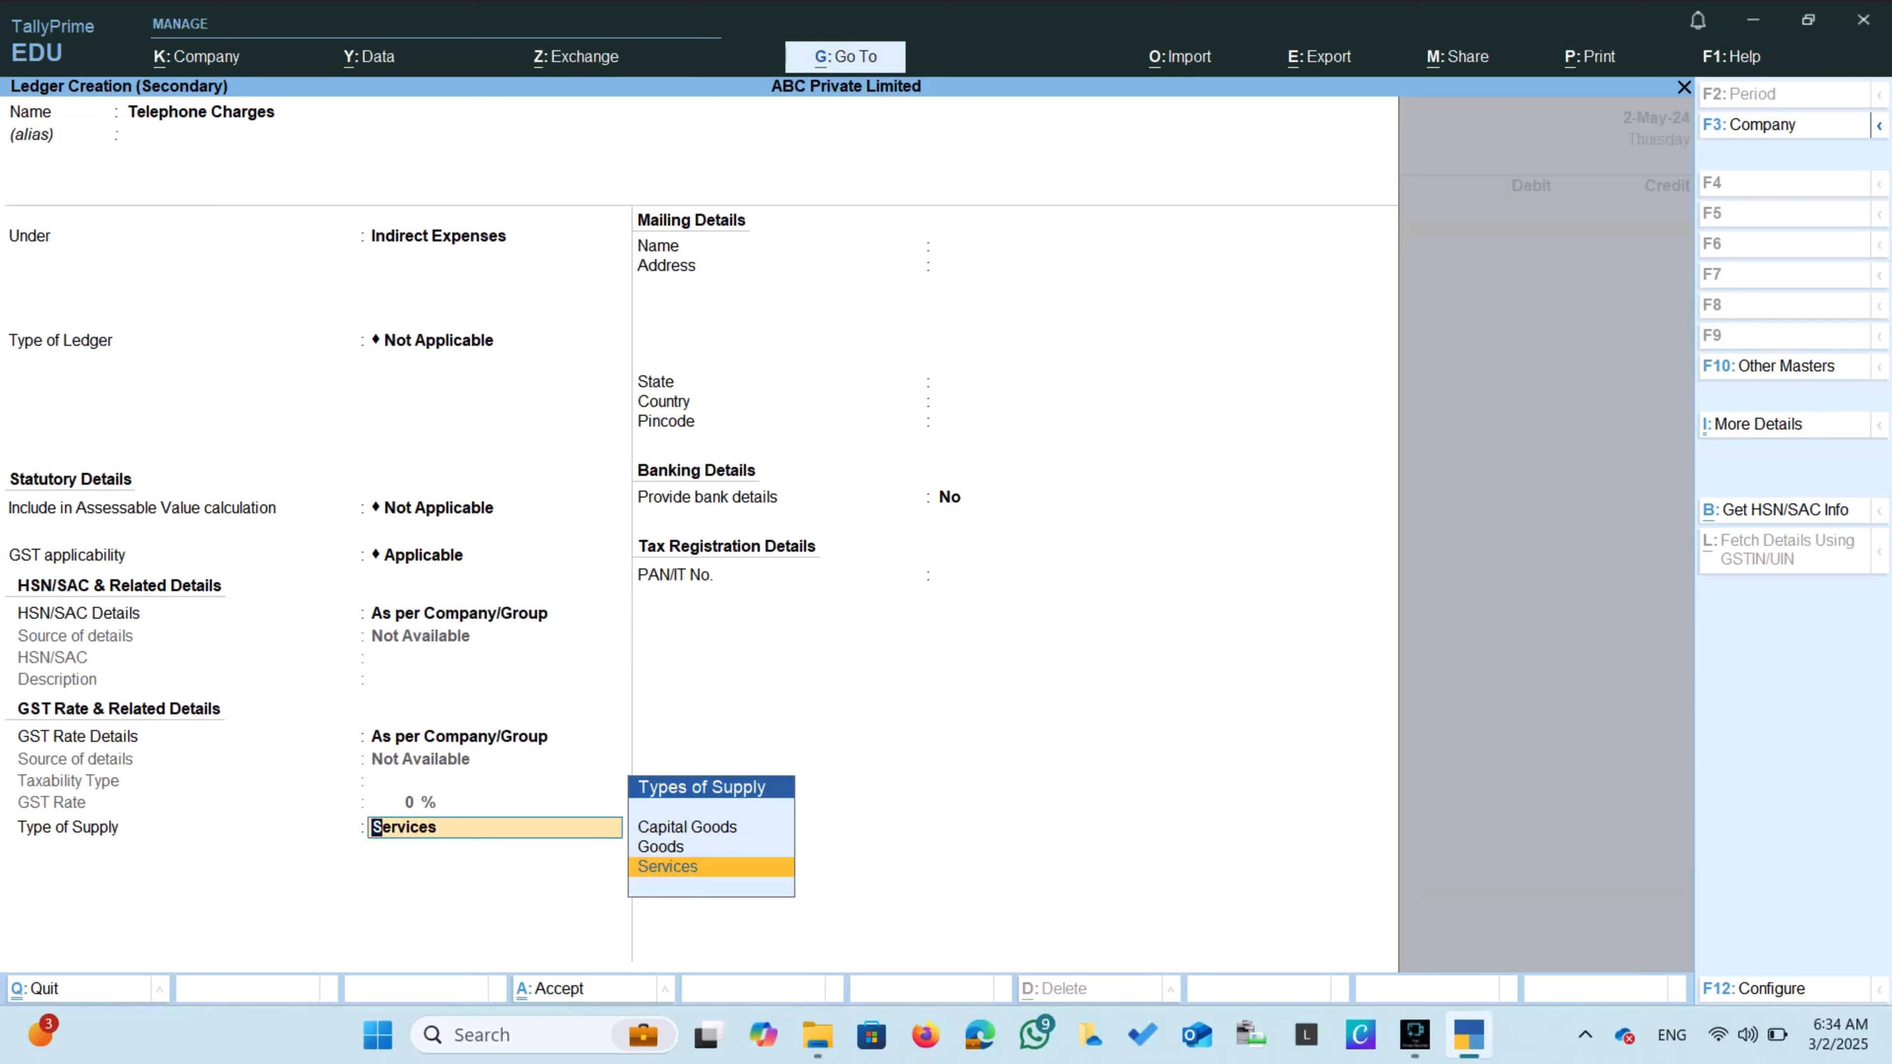
key(Return)
key(Return)
key(Return)
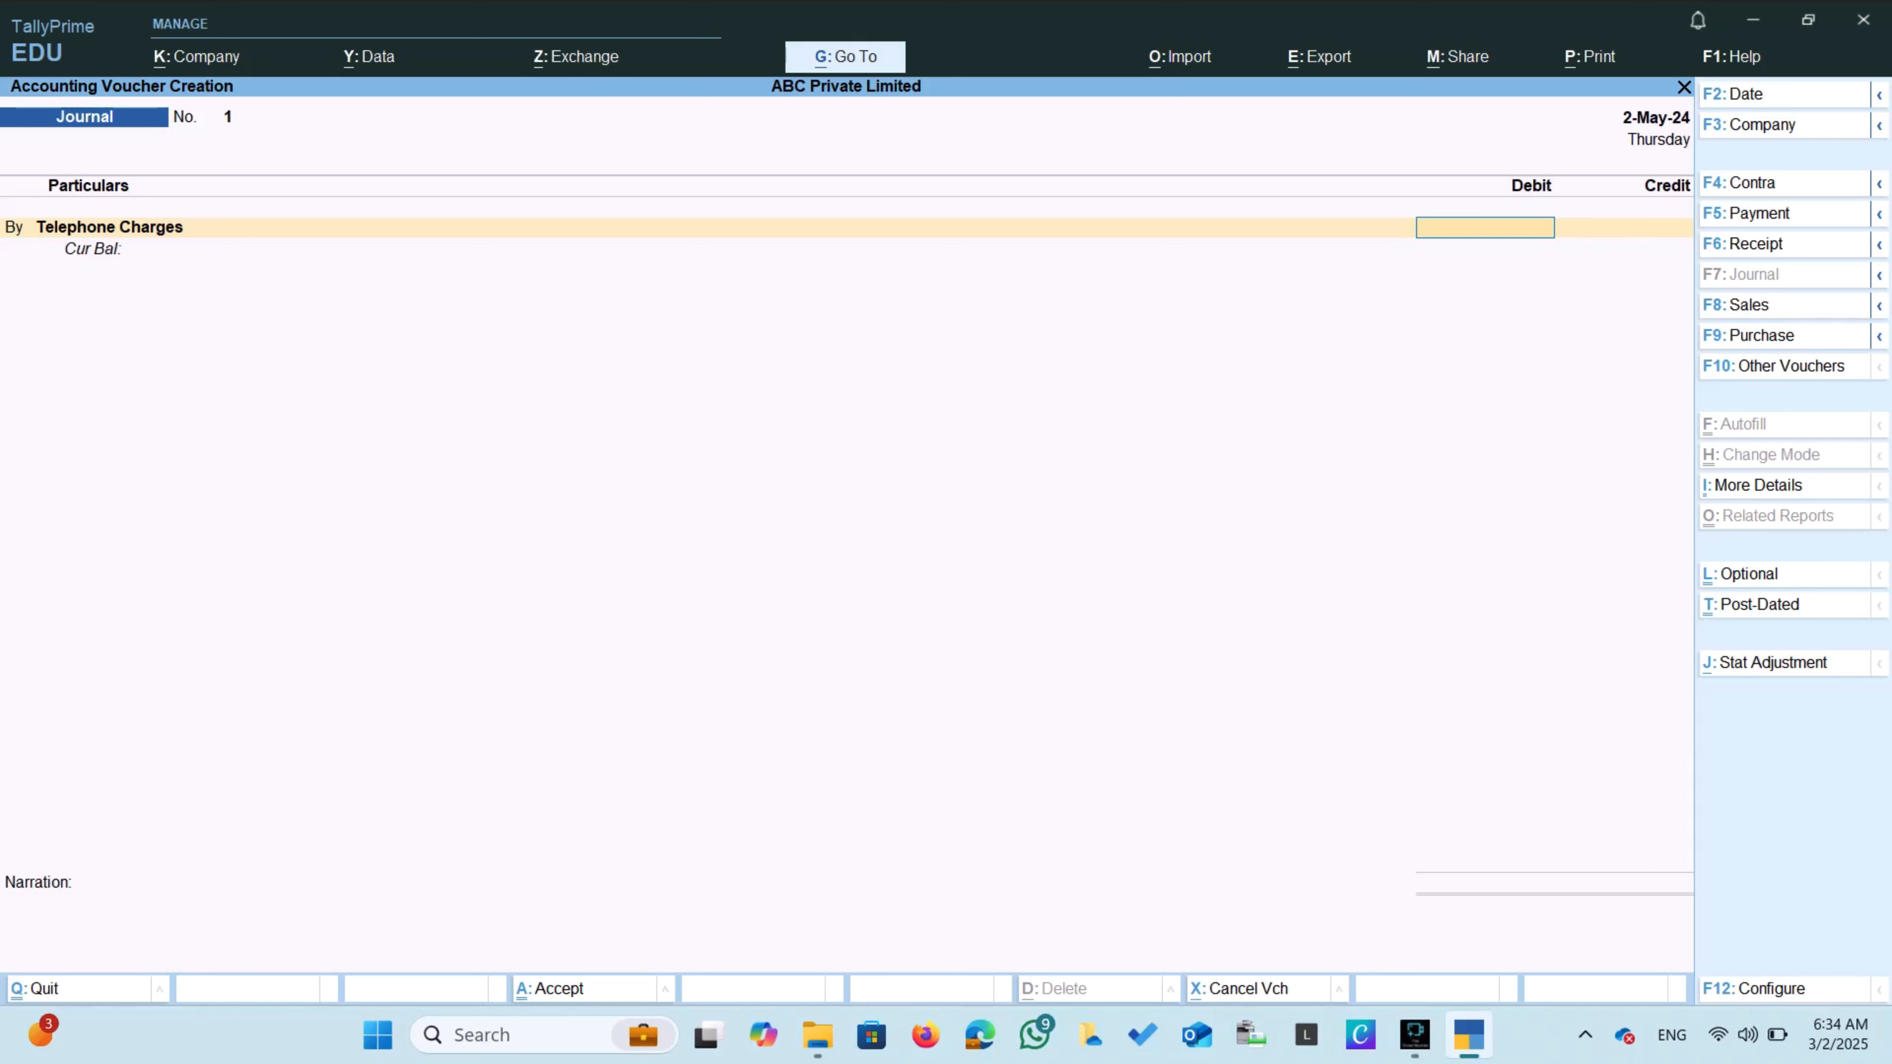
Change the journal voucher's date to 31-5-2024.
text(2000)
key(F2)
text(31)
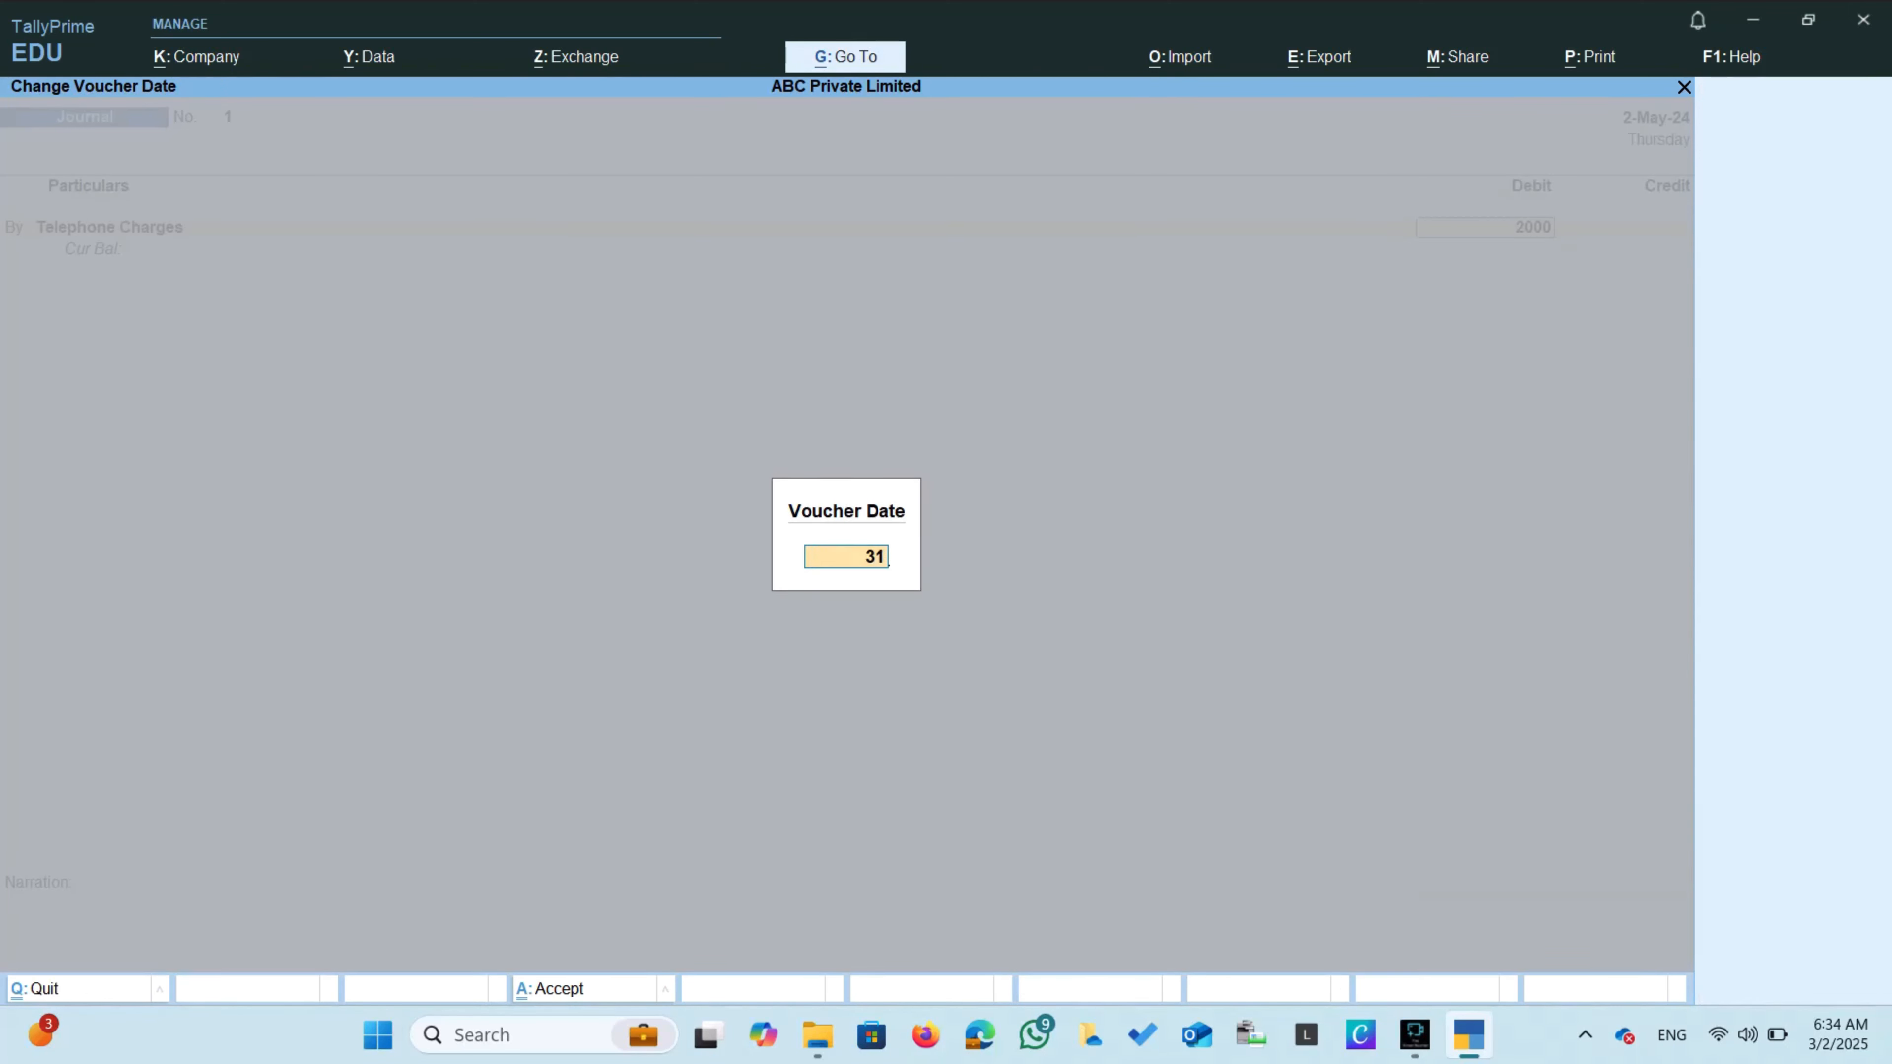
text(-5-2024)
key(Return)
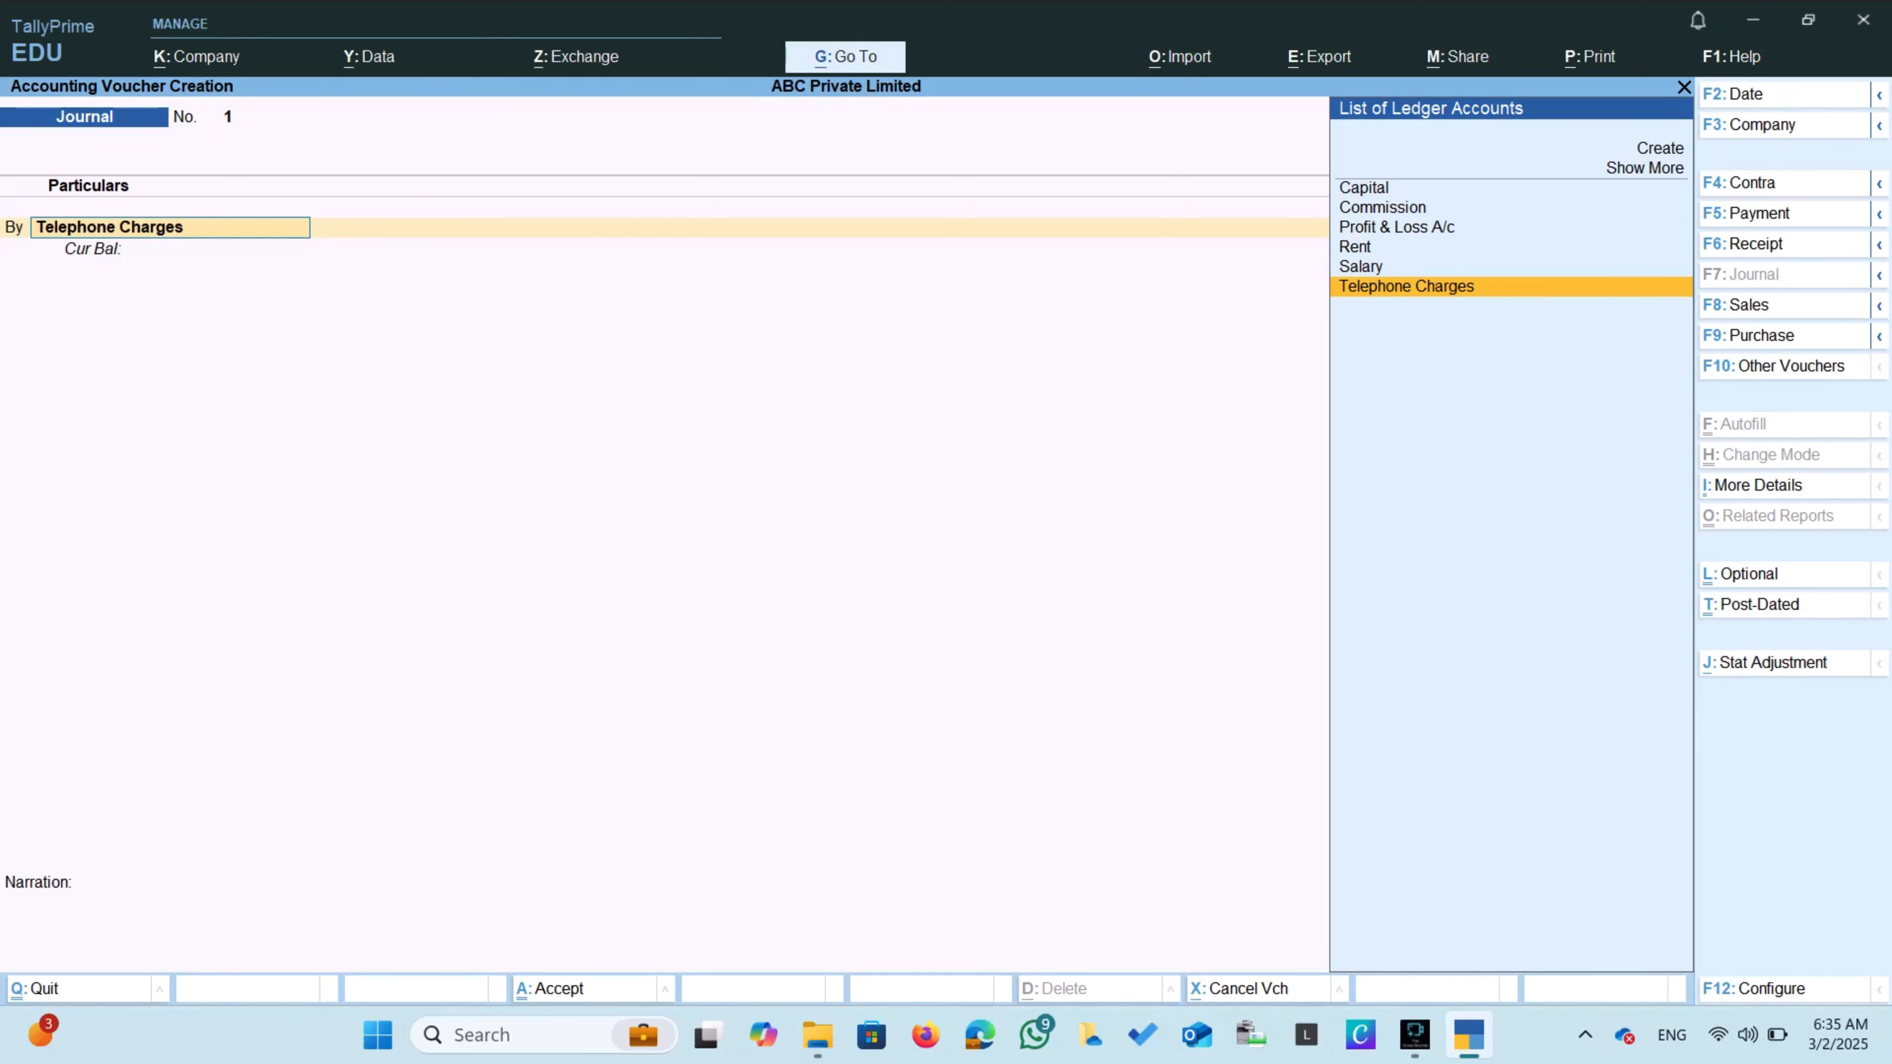
Keep Telephone Charges as the journal's debited account and enter a debit of 2000.
key(Return)
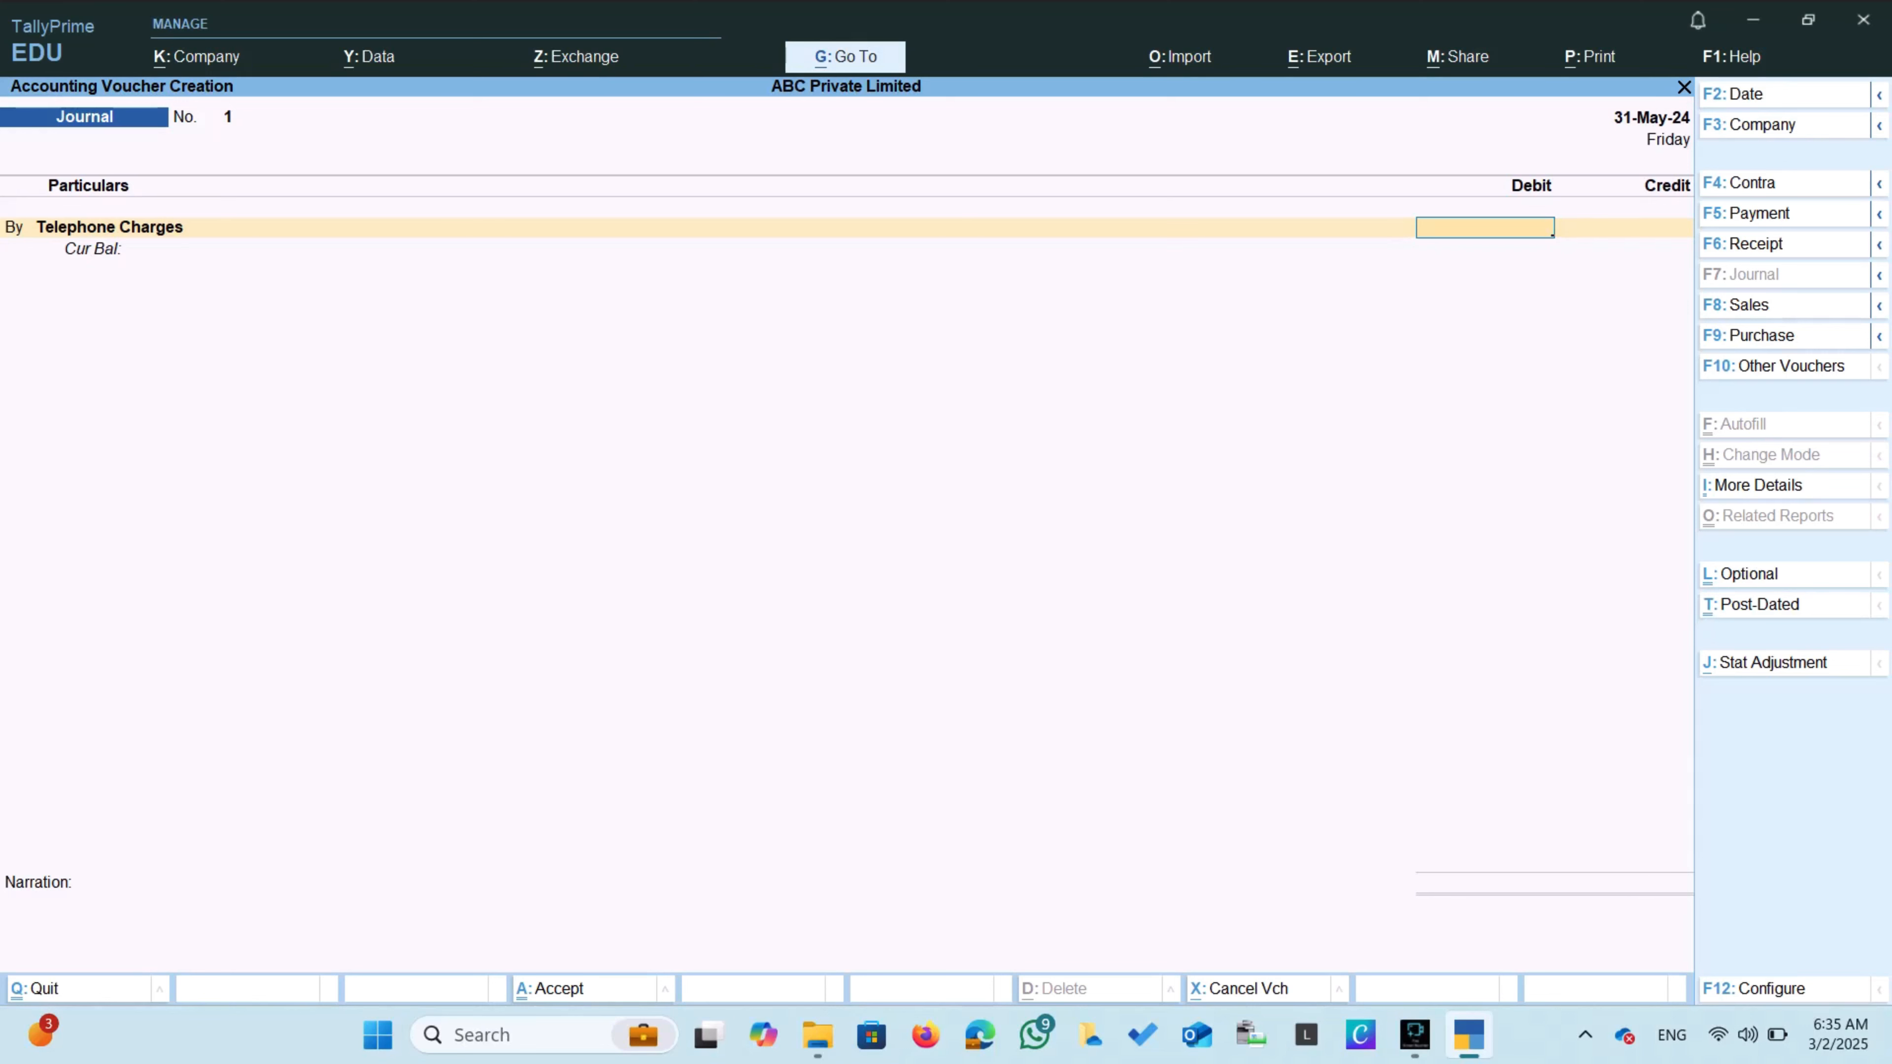
text(2000)
key(Return)
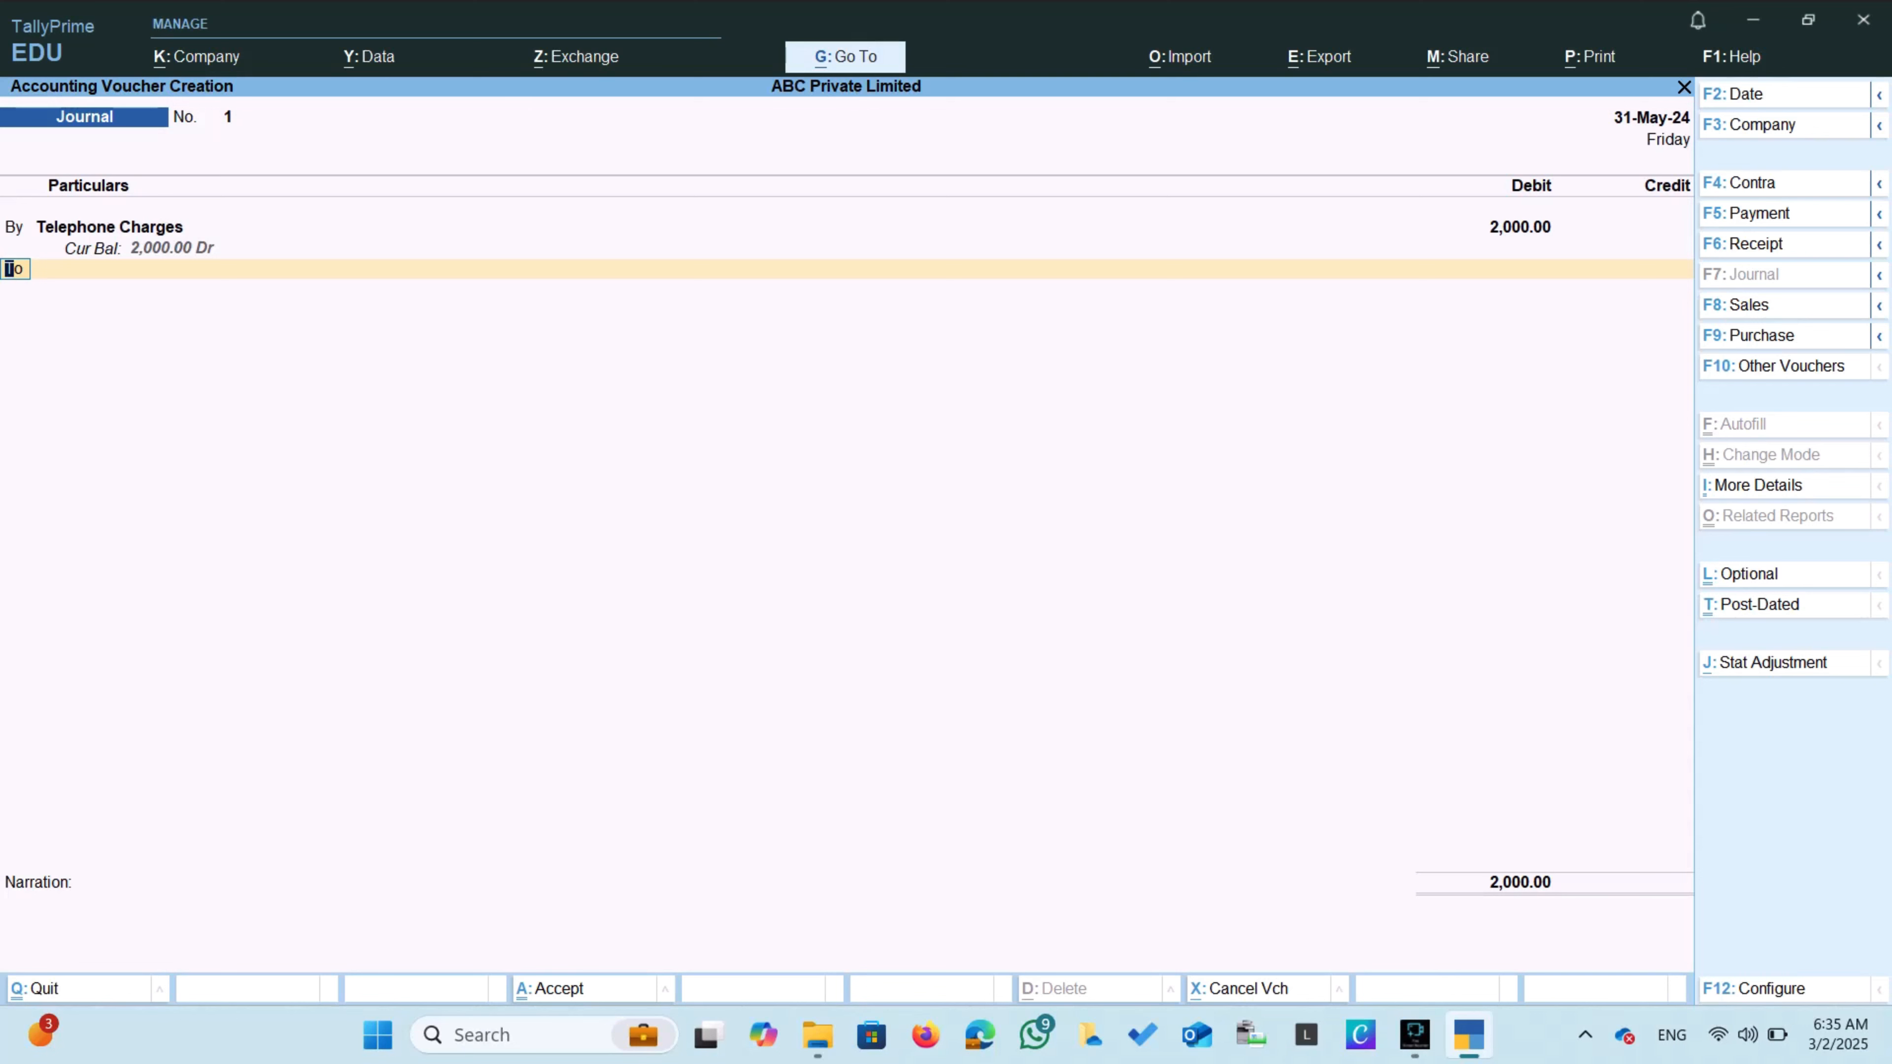
Start a new ledger for the journal's credit line, named Telephone Charge Payable and grouped under Current Liabilities.
key(Return)
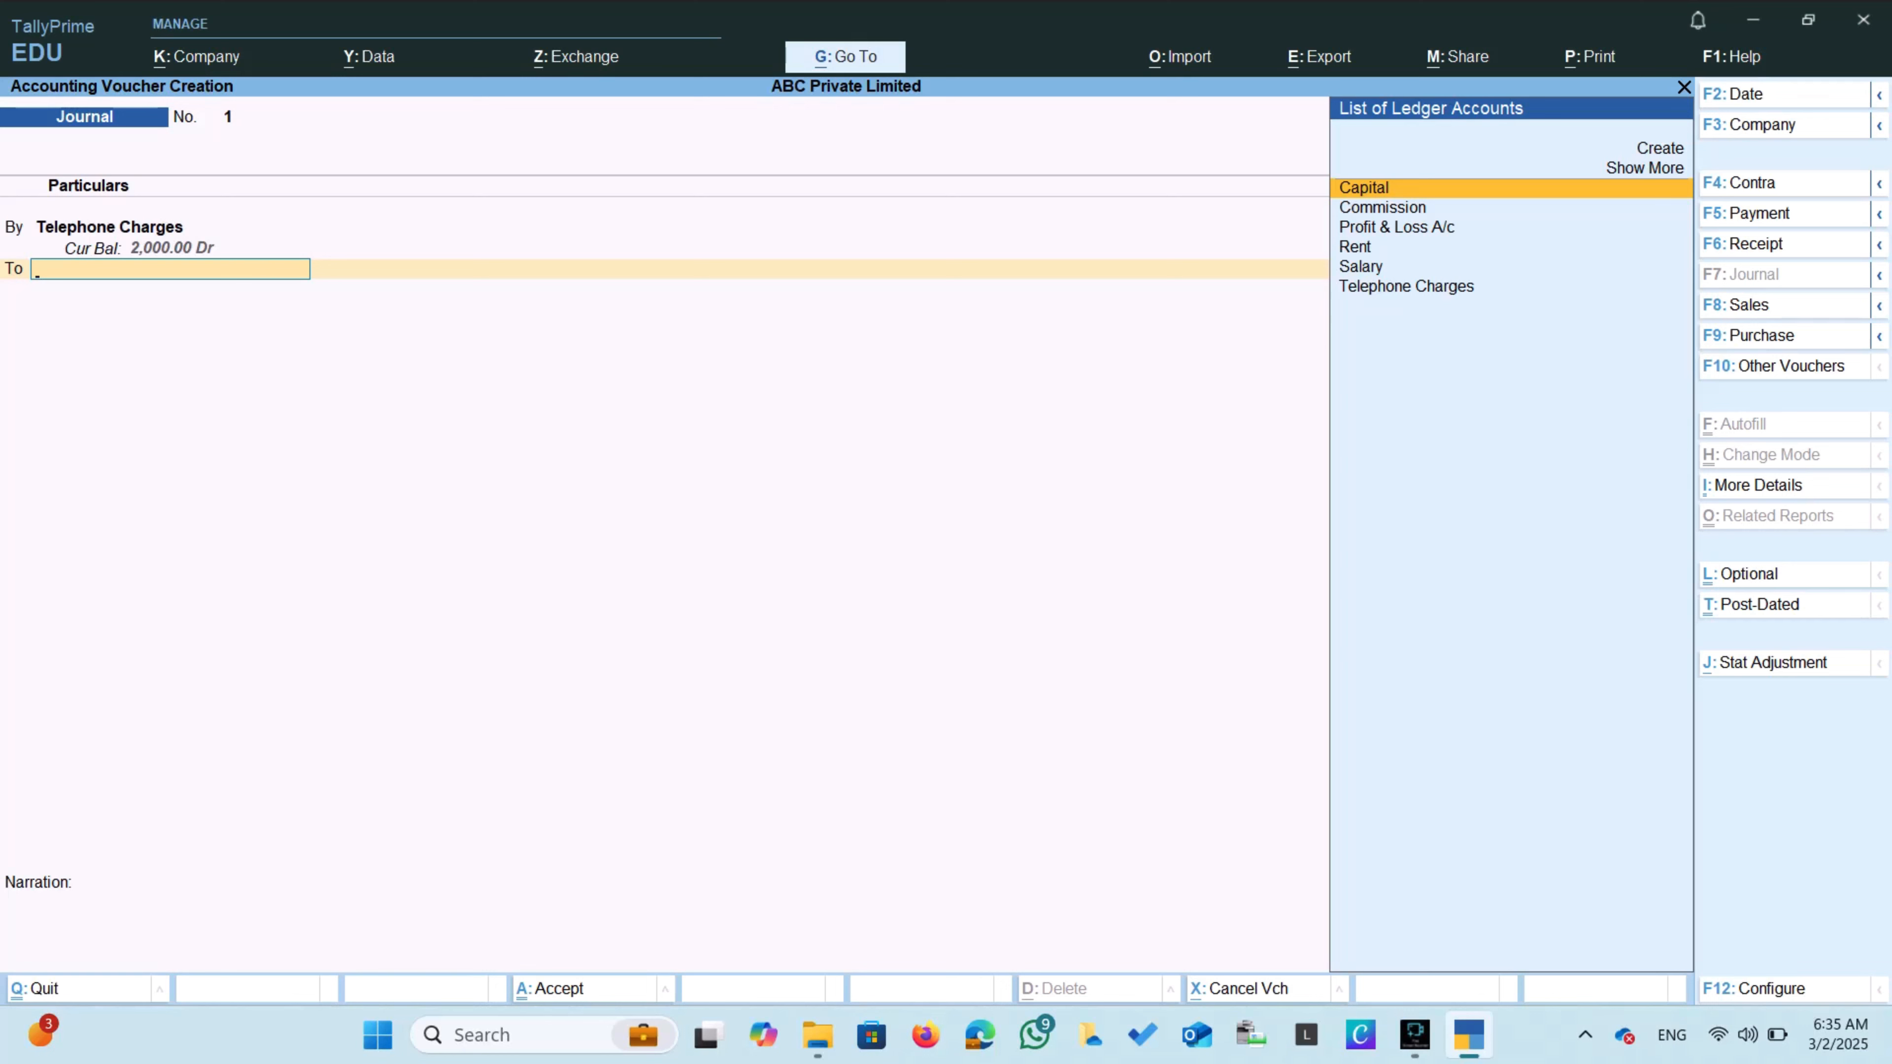
key(Up)
key(Up)
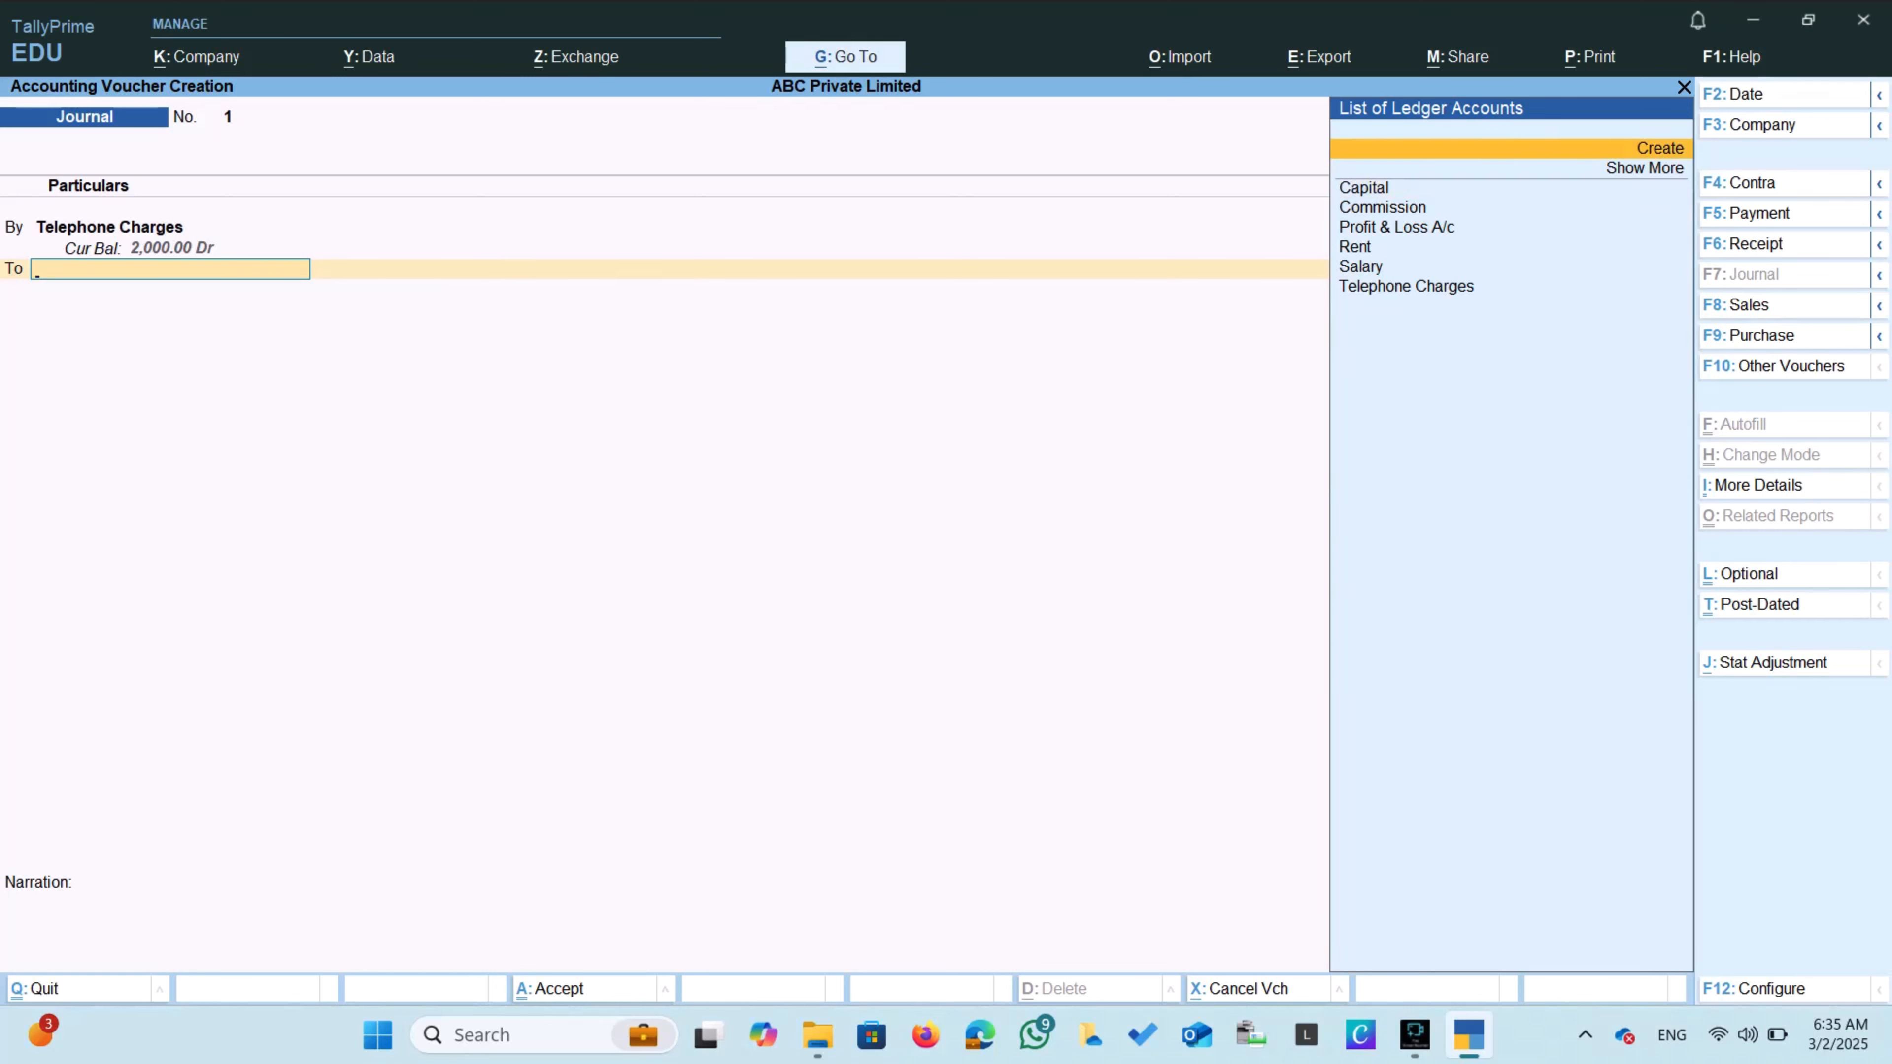
key(Return)
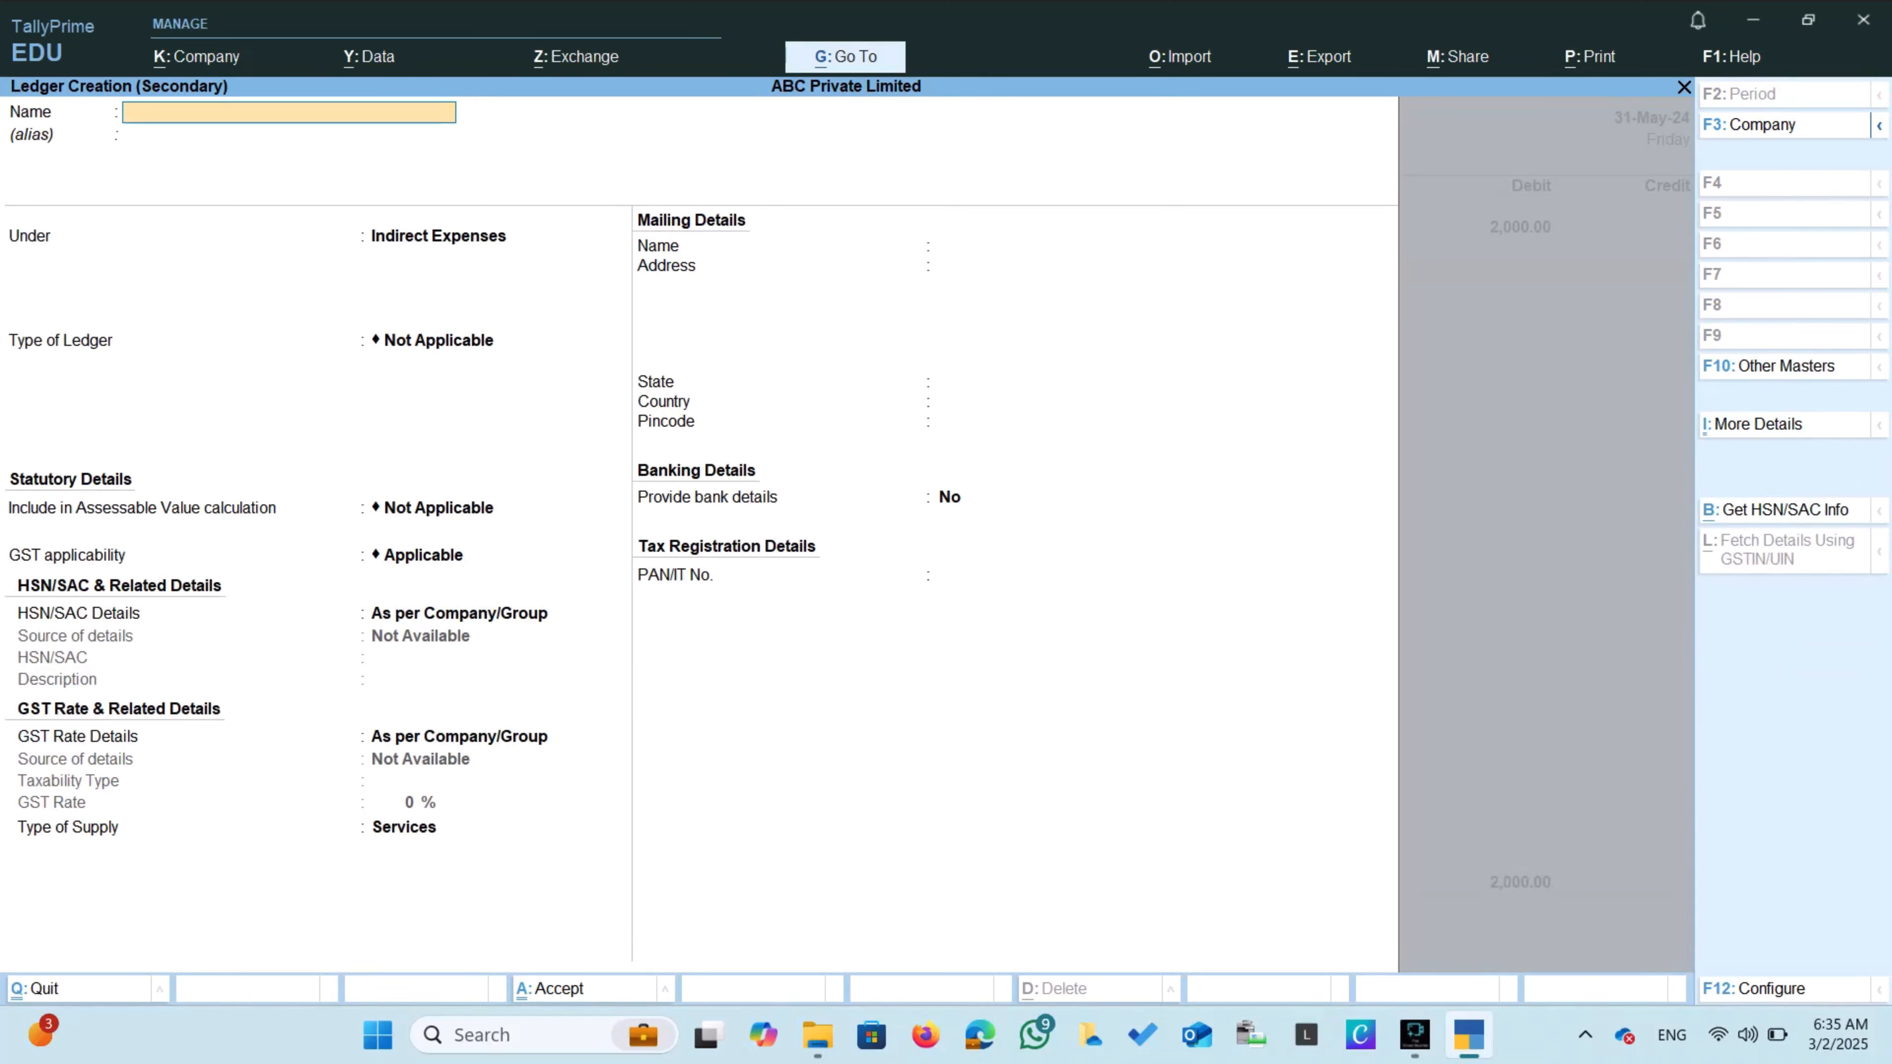
text(Telephone Charge Payable)
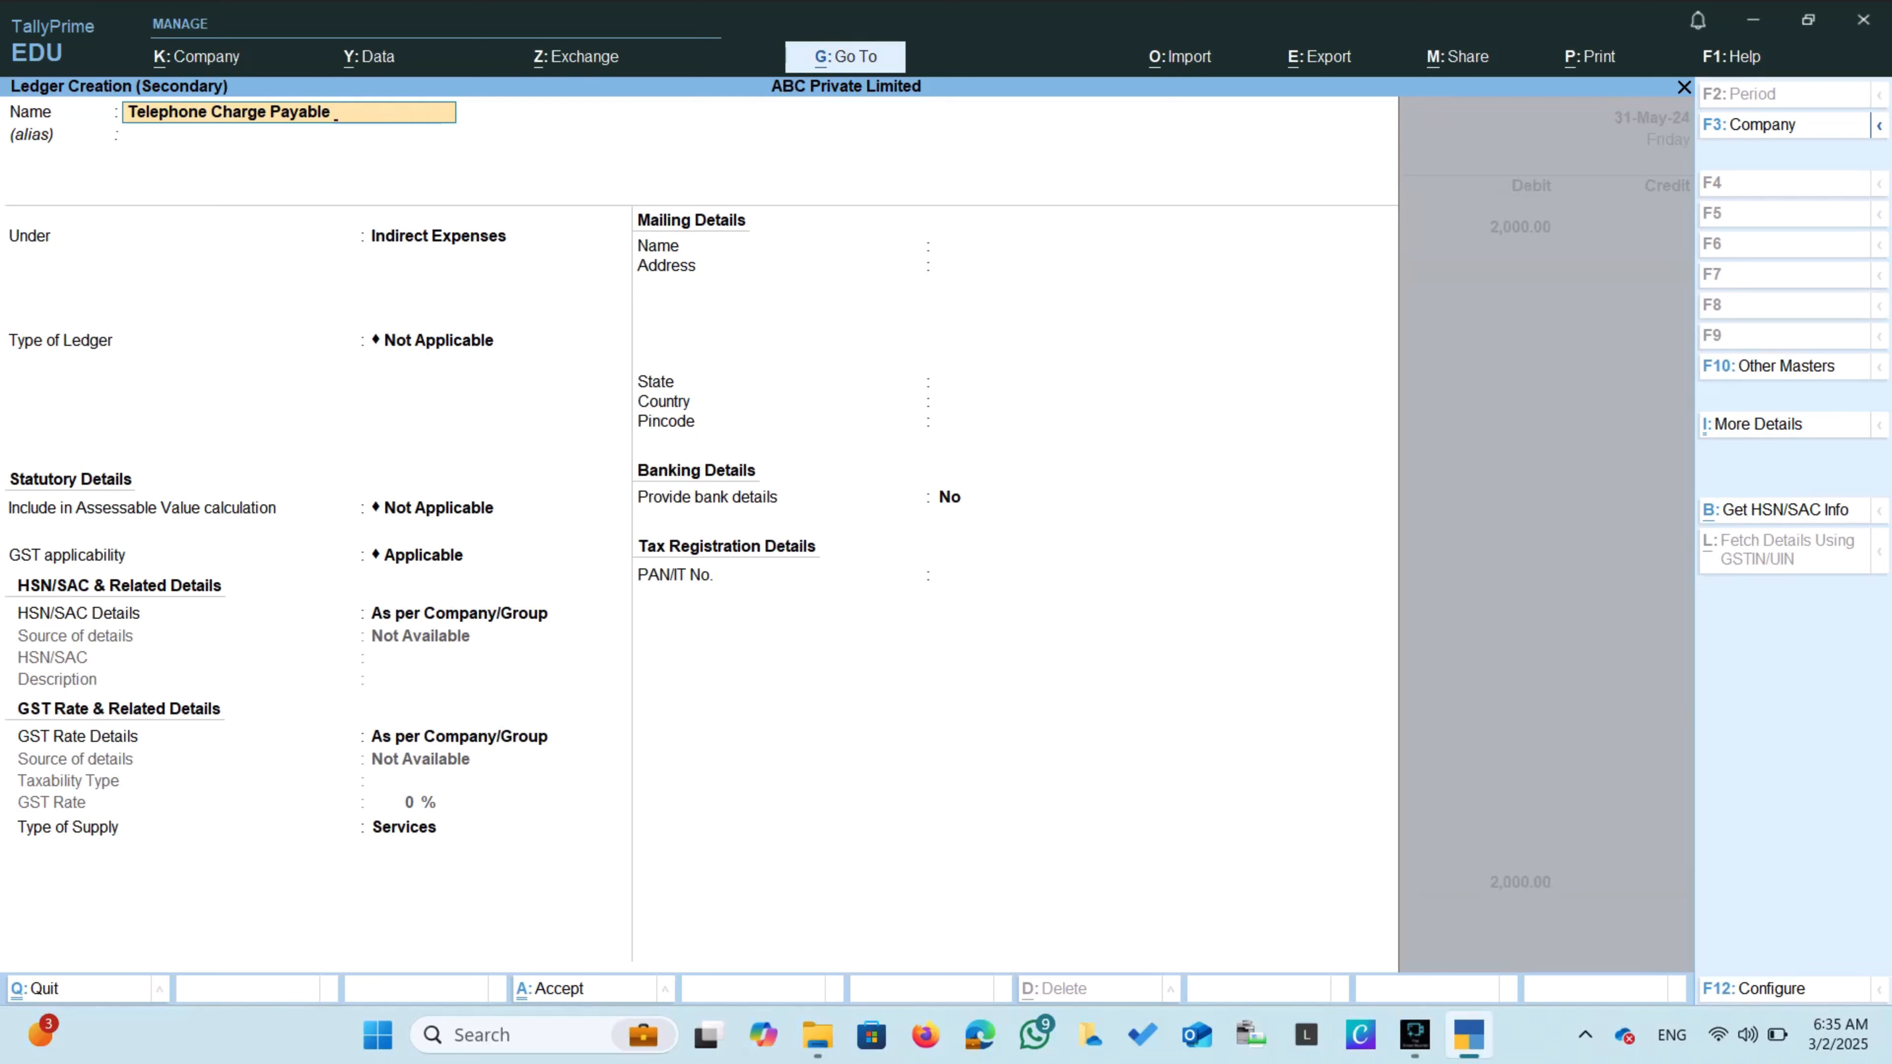
key(Return)
key(Return)
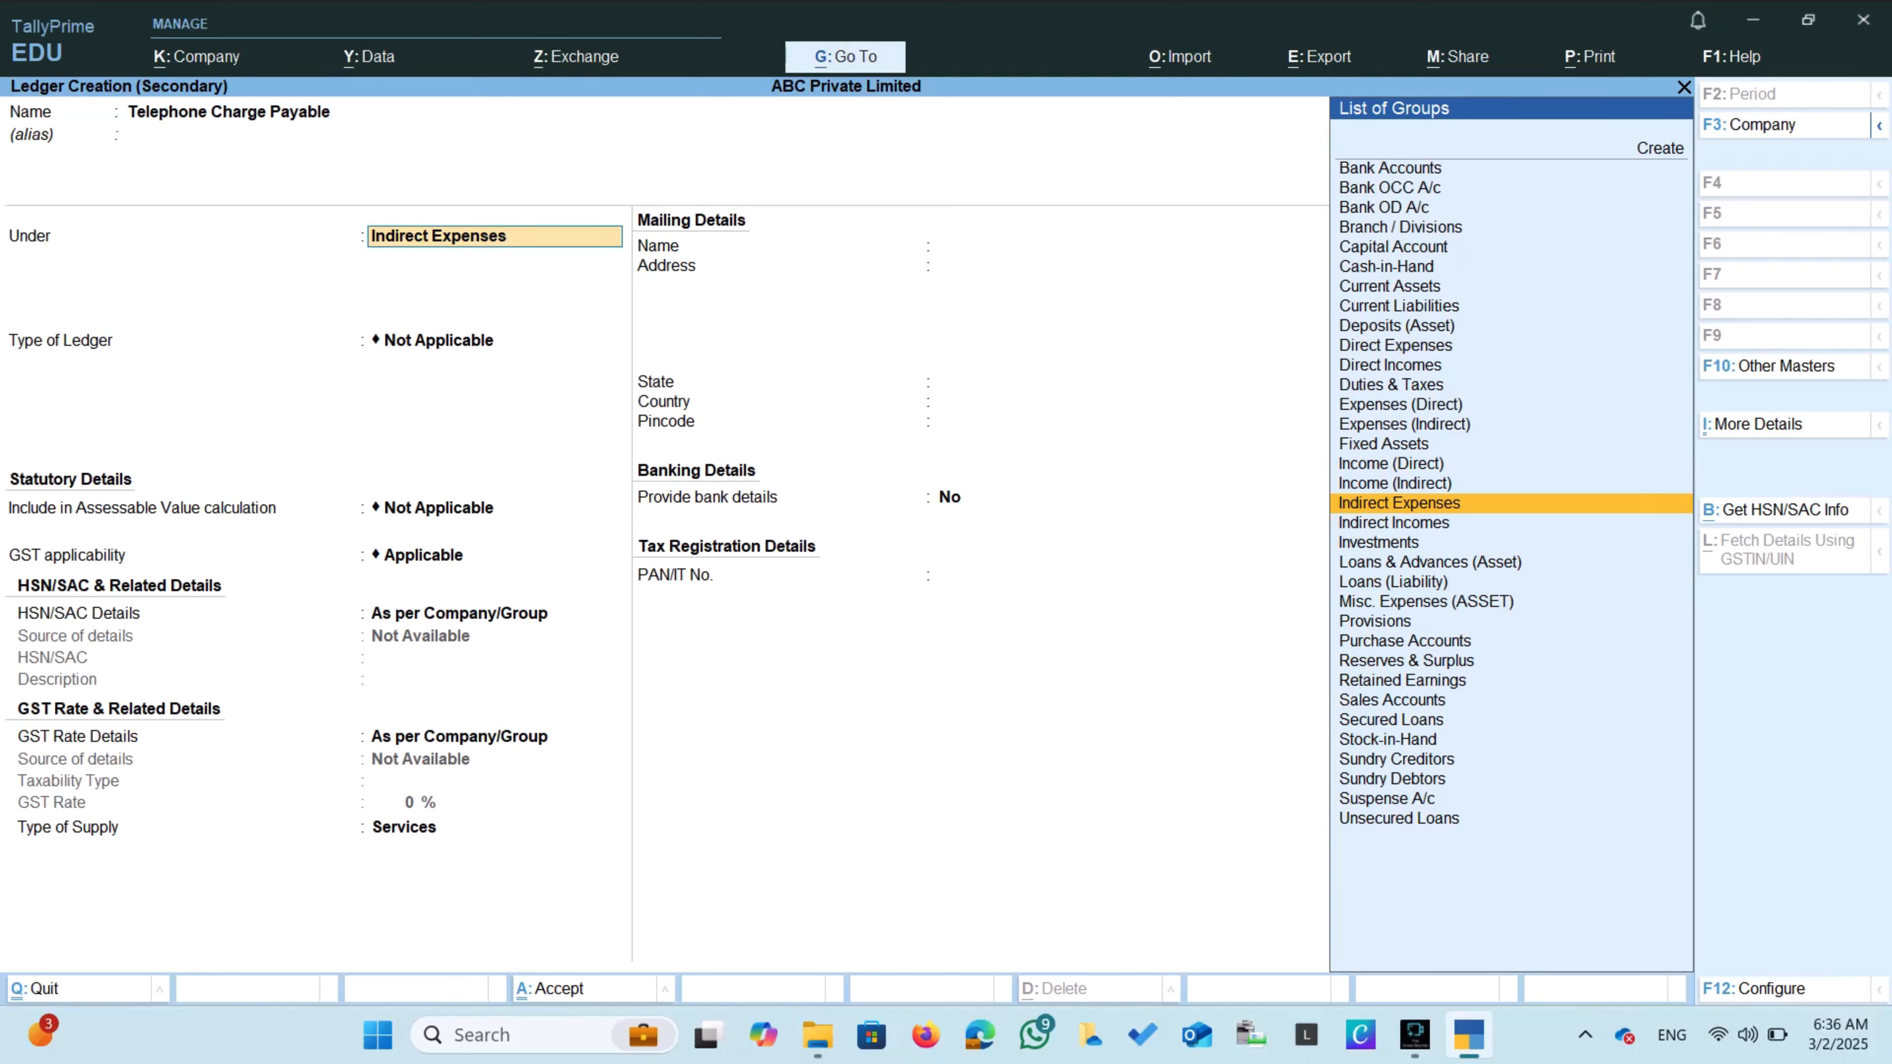
text(Cur)
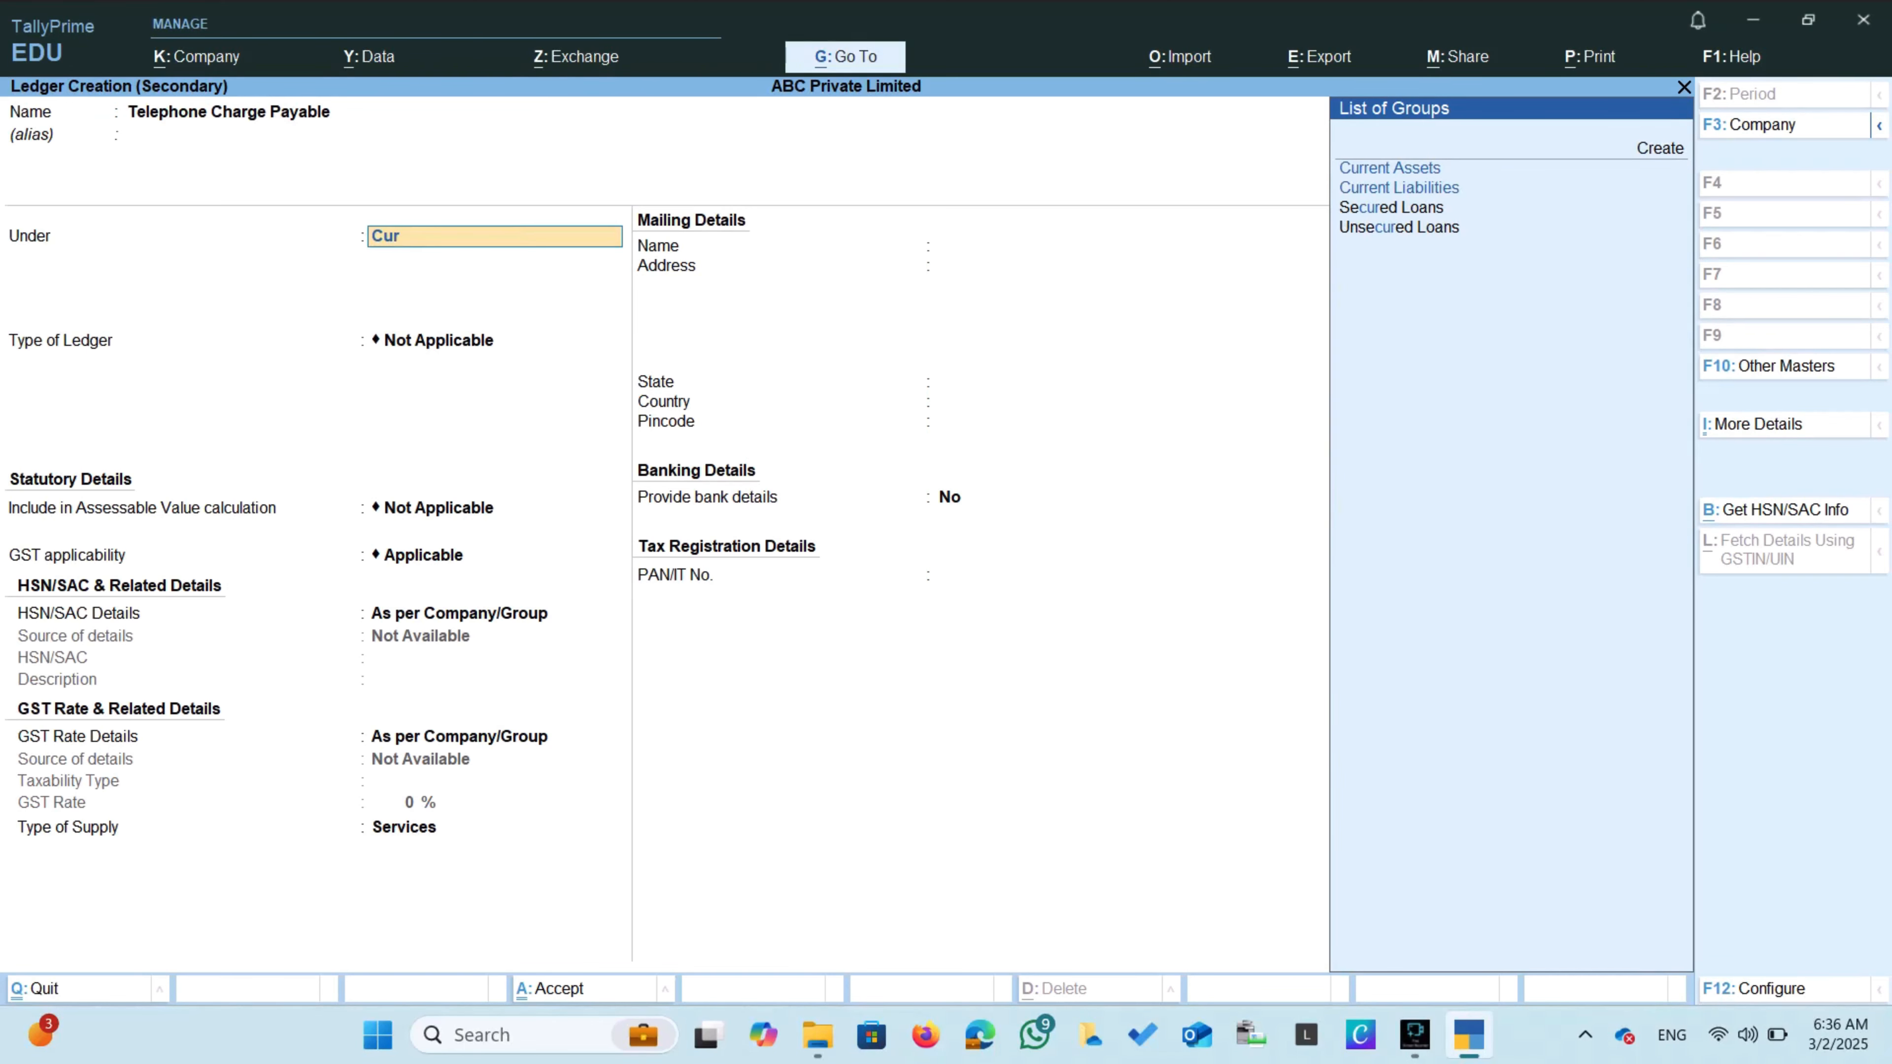
key(Down)
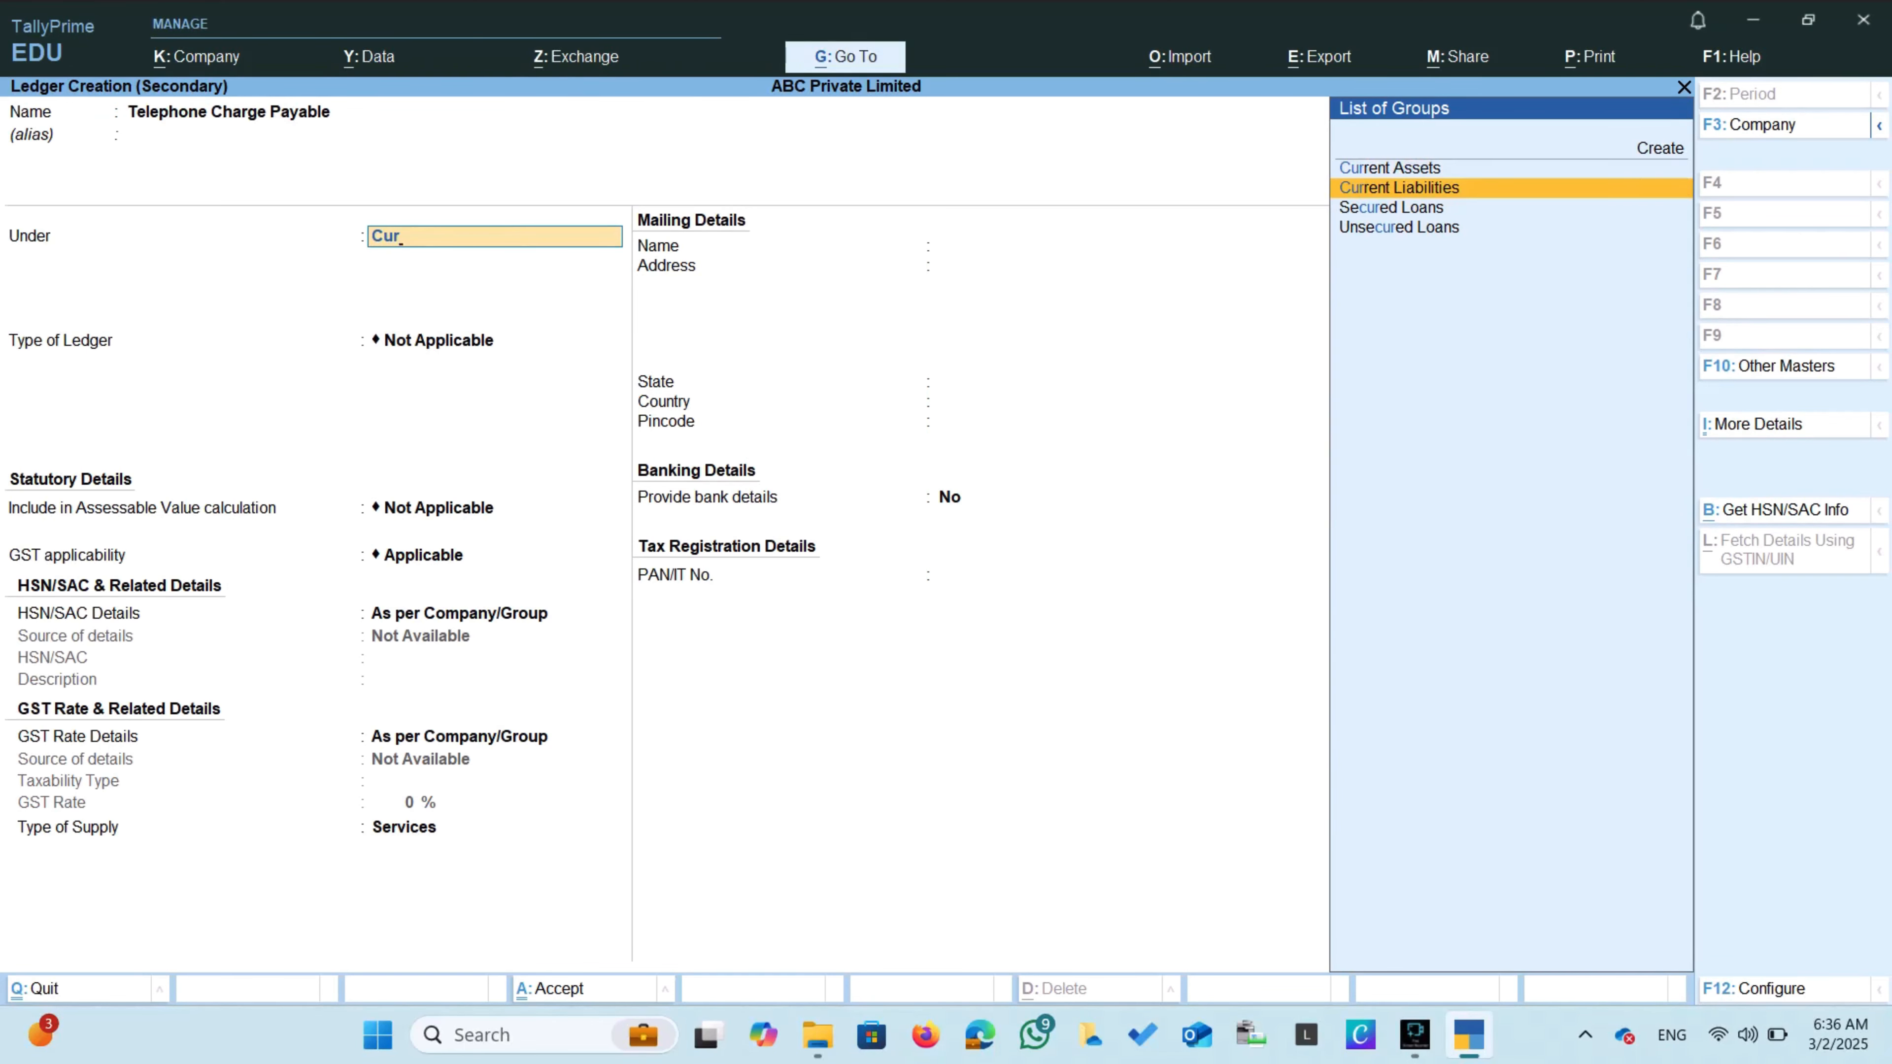
key(Return)
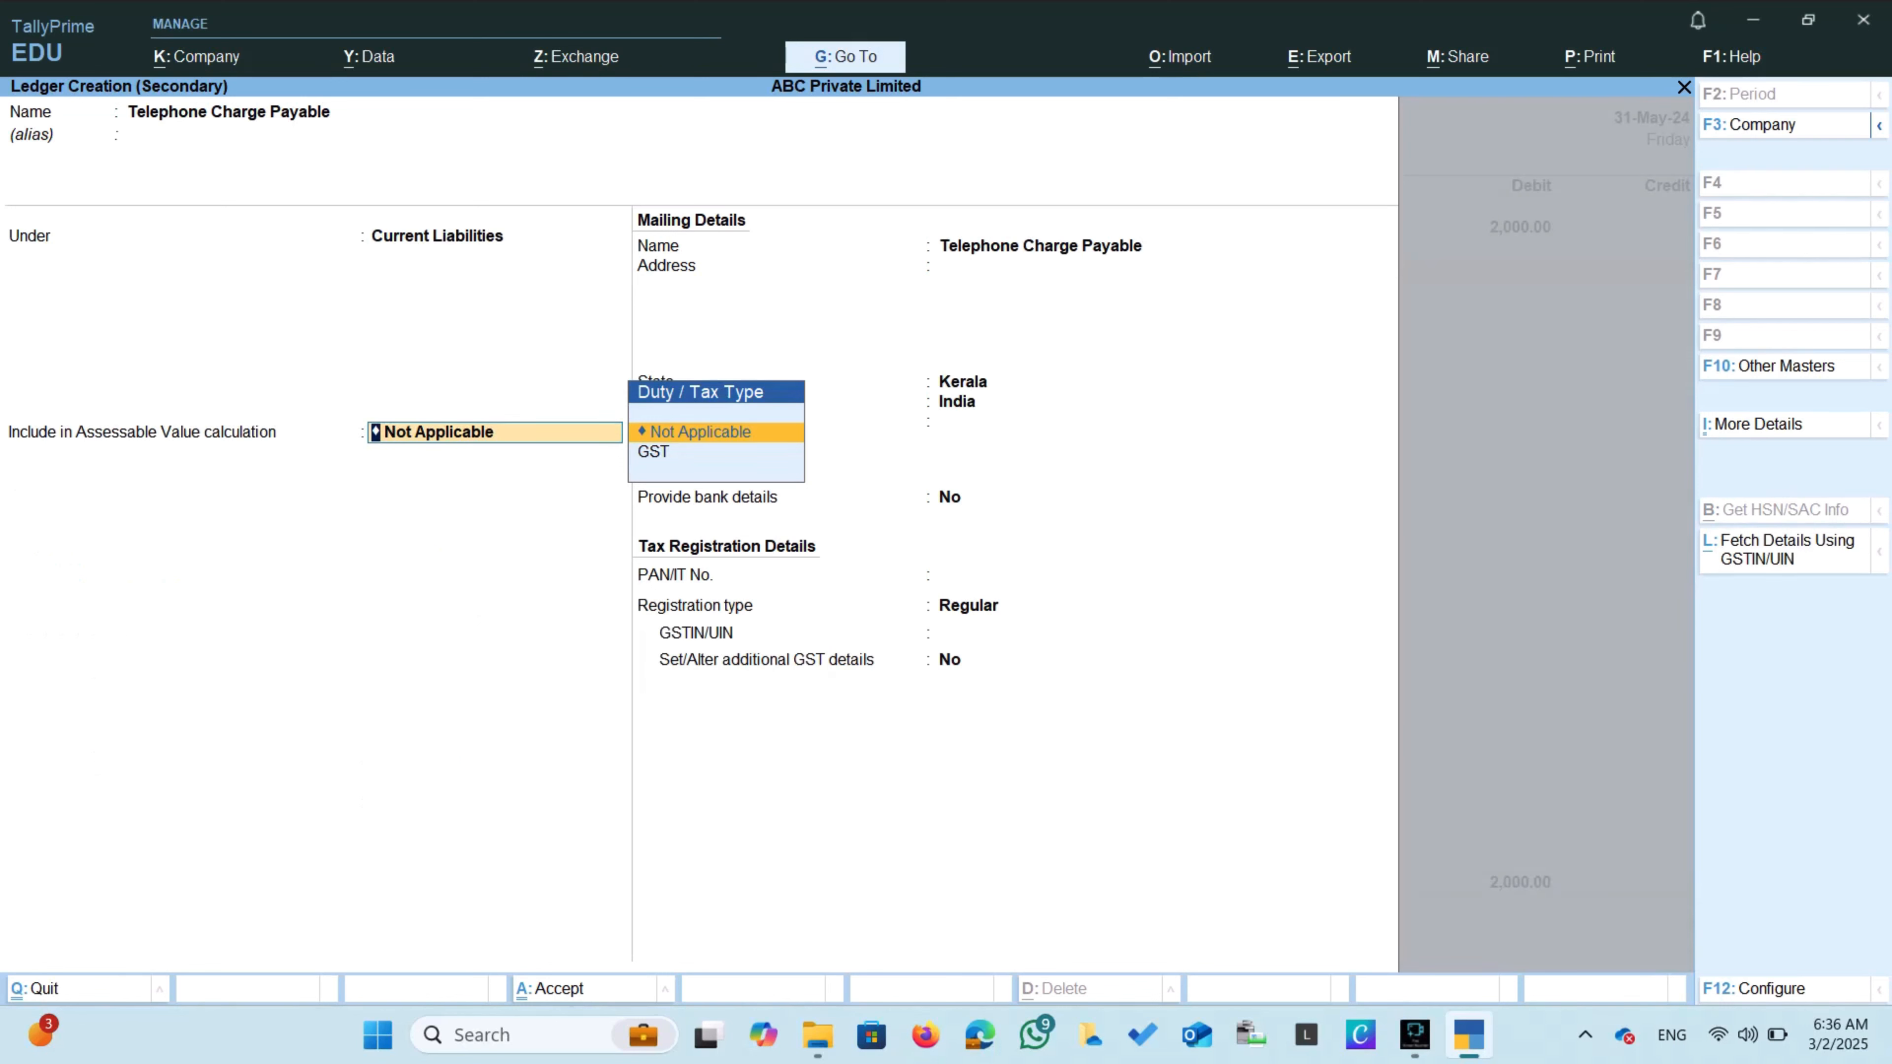
Keep the default assessable value, mailing, banking and tax registration details for Telephone Charge Payable, and save the ledger.
key(Return)
key(Return)
key(Return)
key(Return)
key(Return)
key(Return)
key(Return)
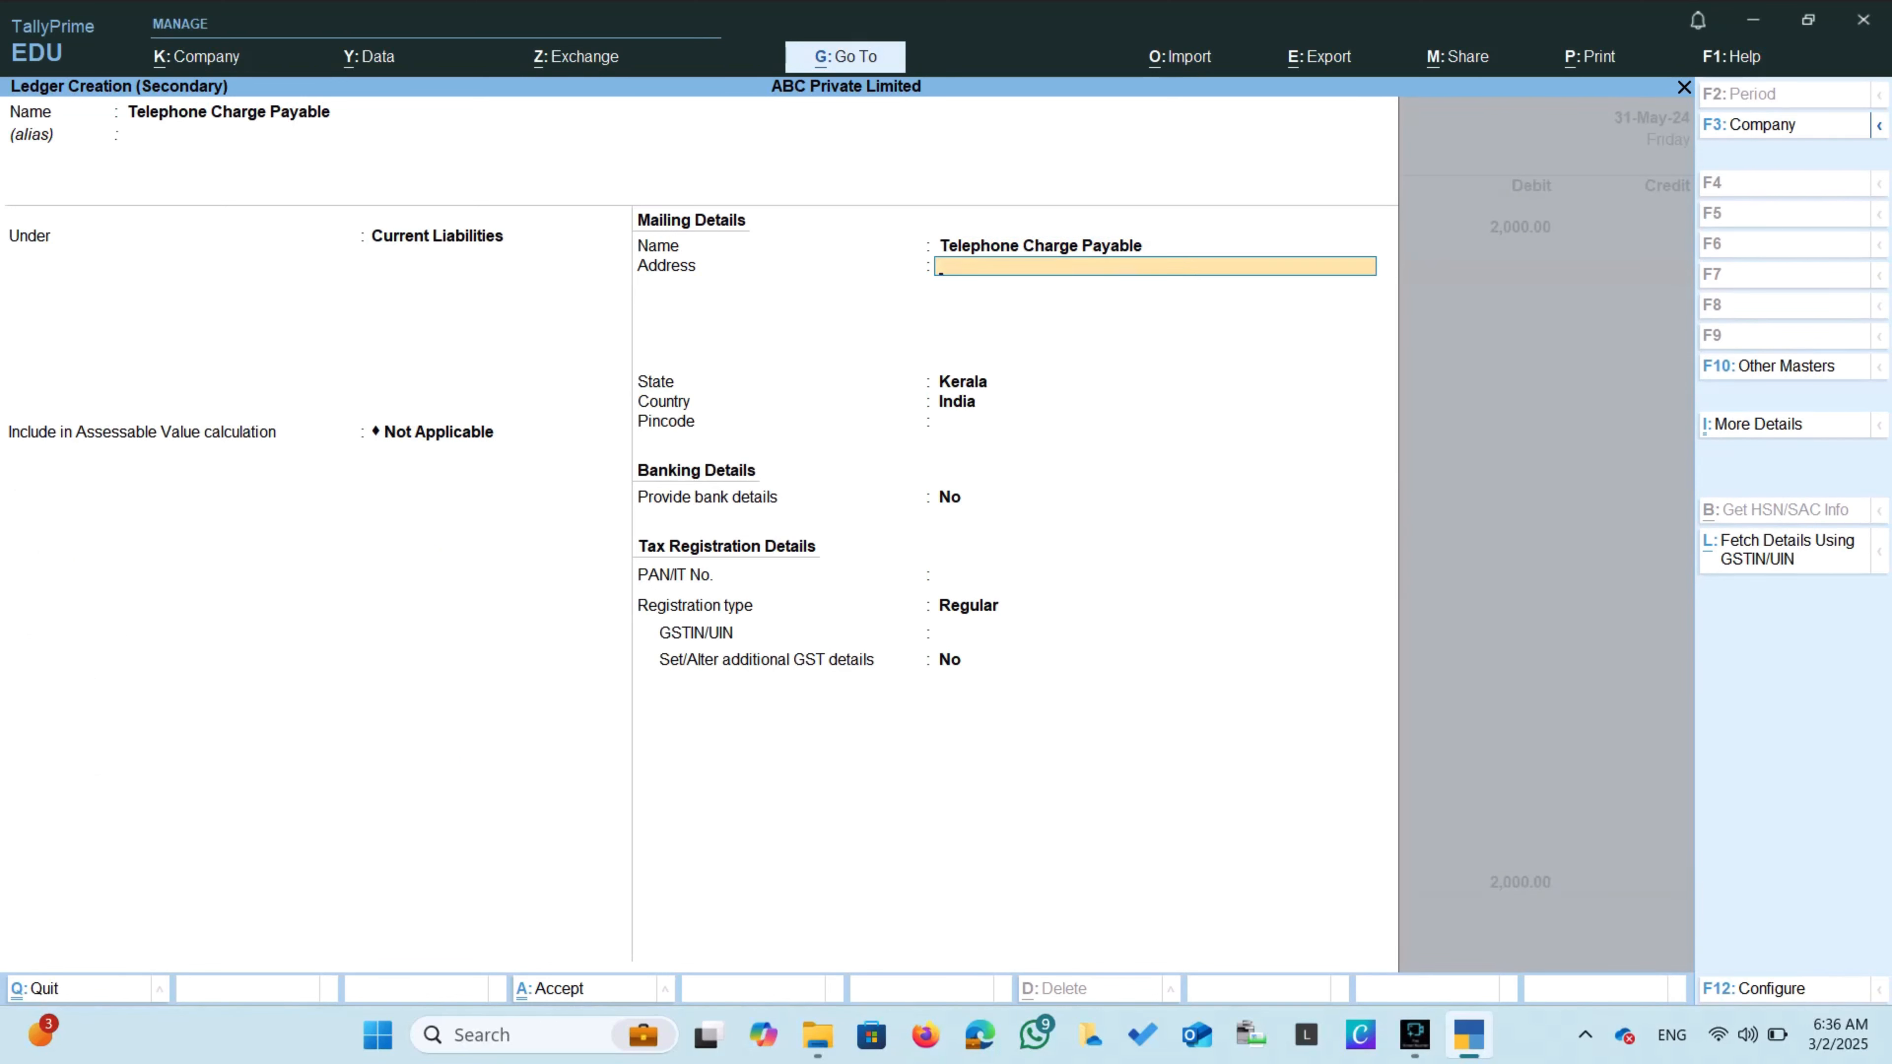
key(Return)
key(Return)
key(Return)
key(Return)
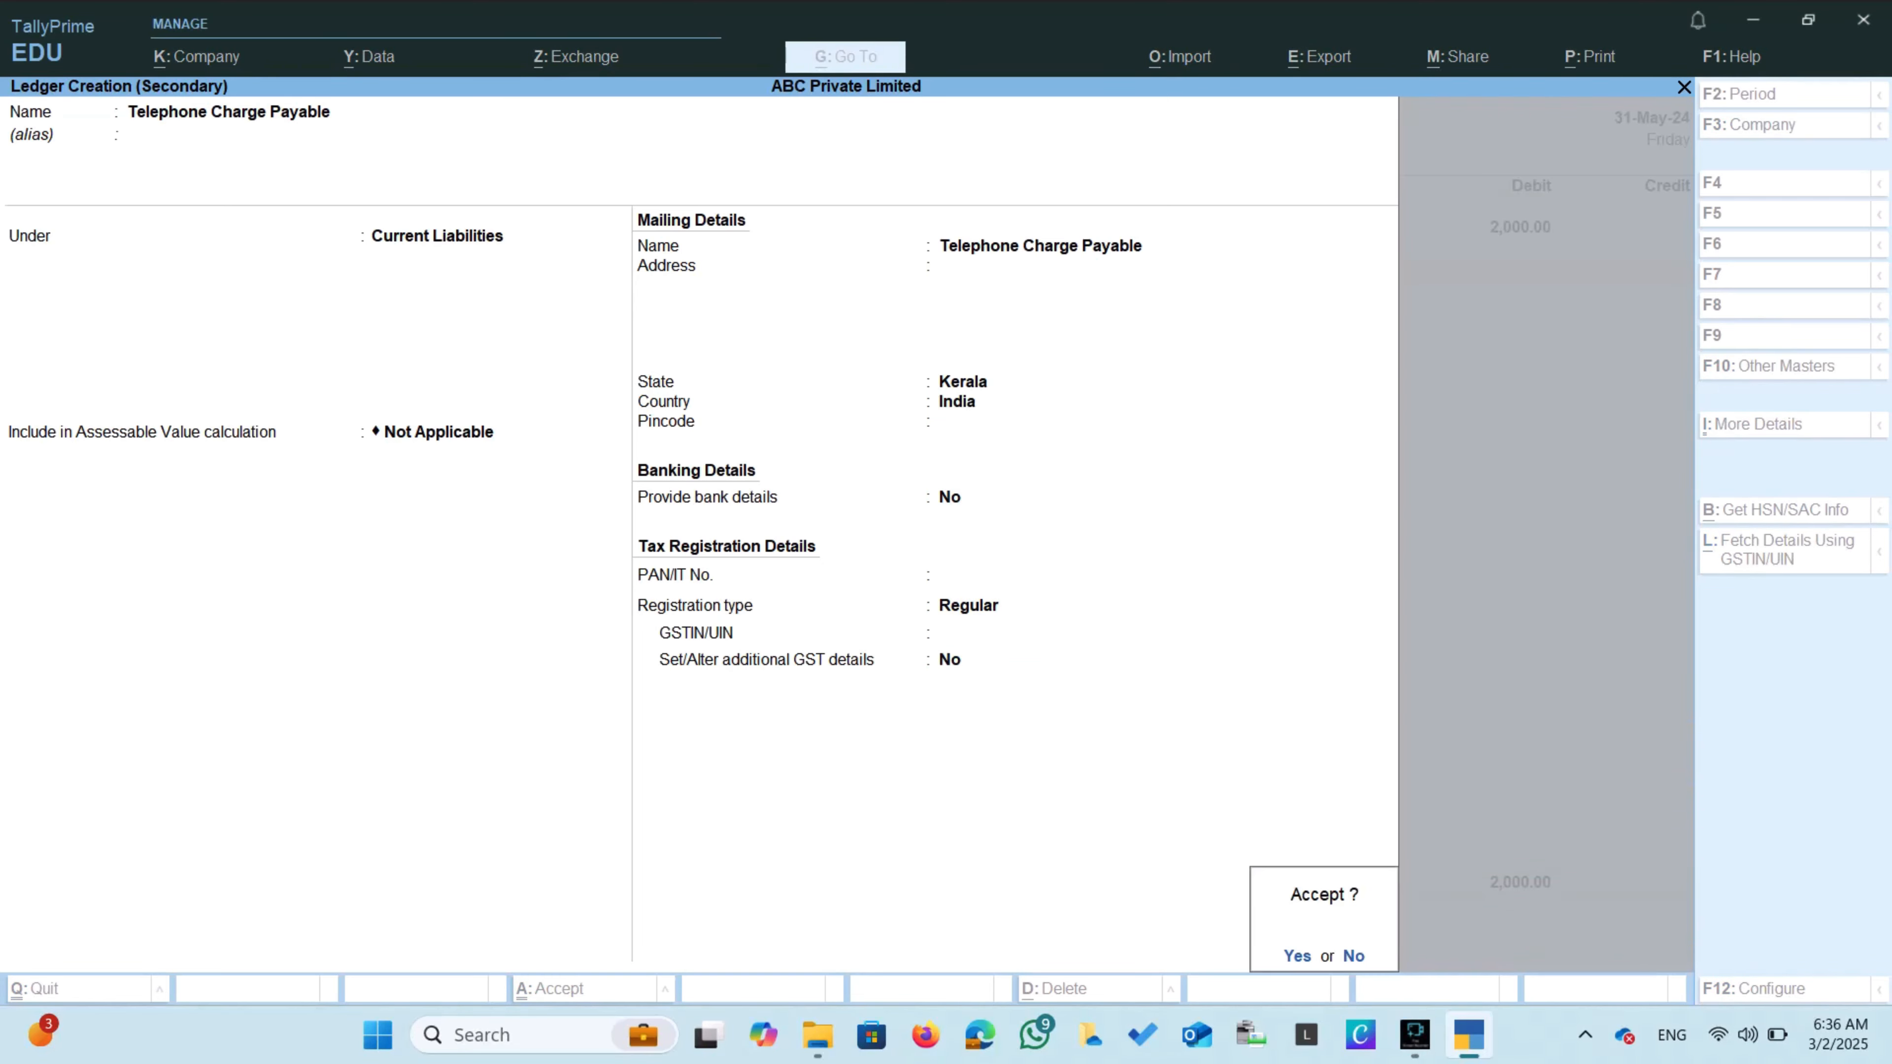
key(Return)
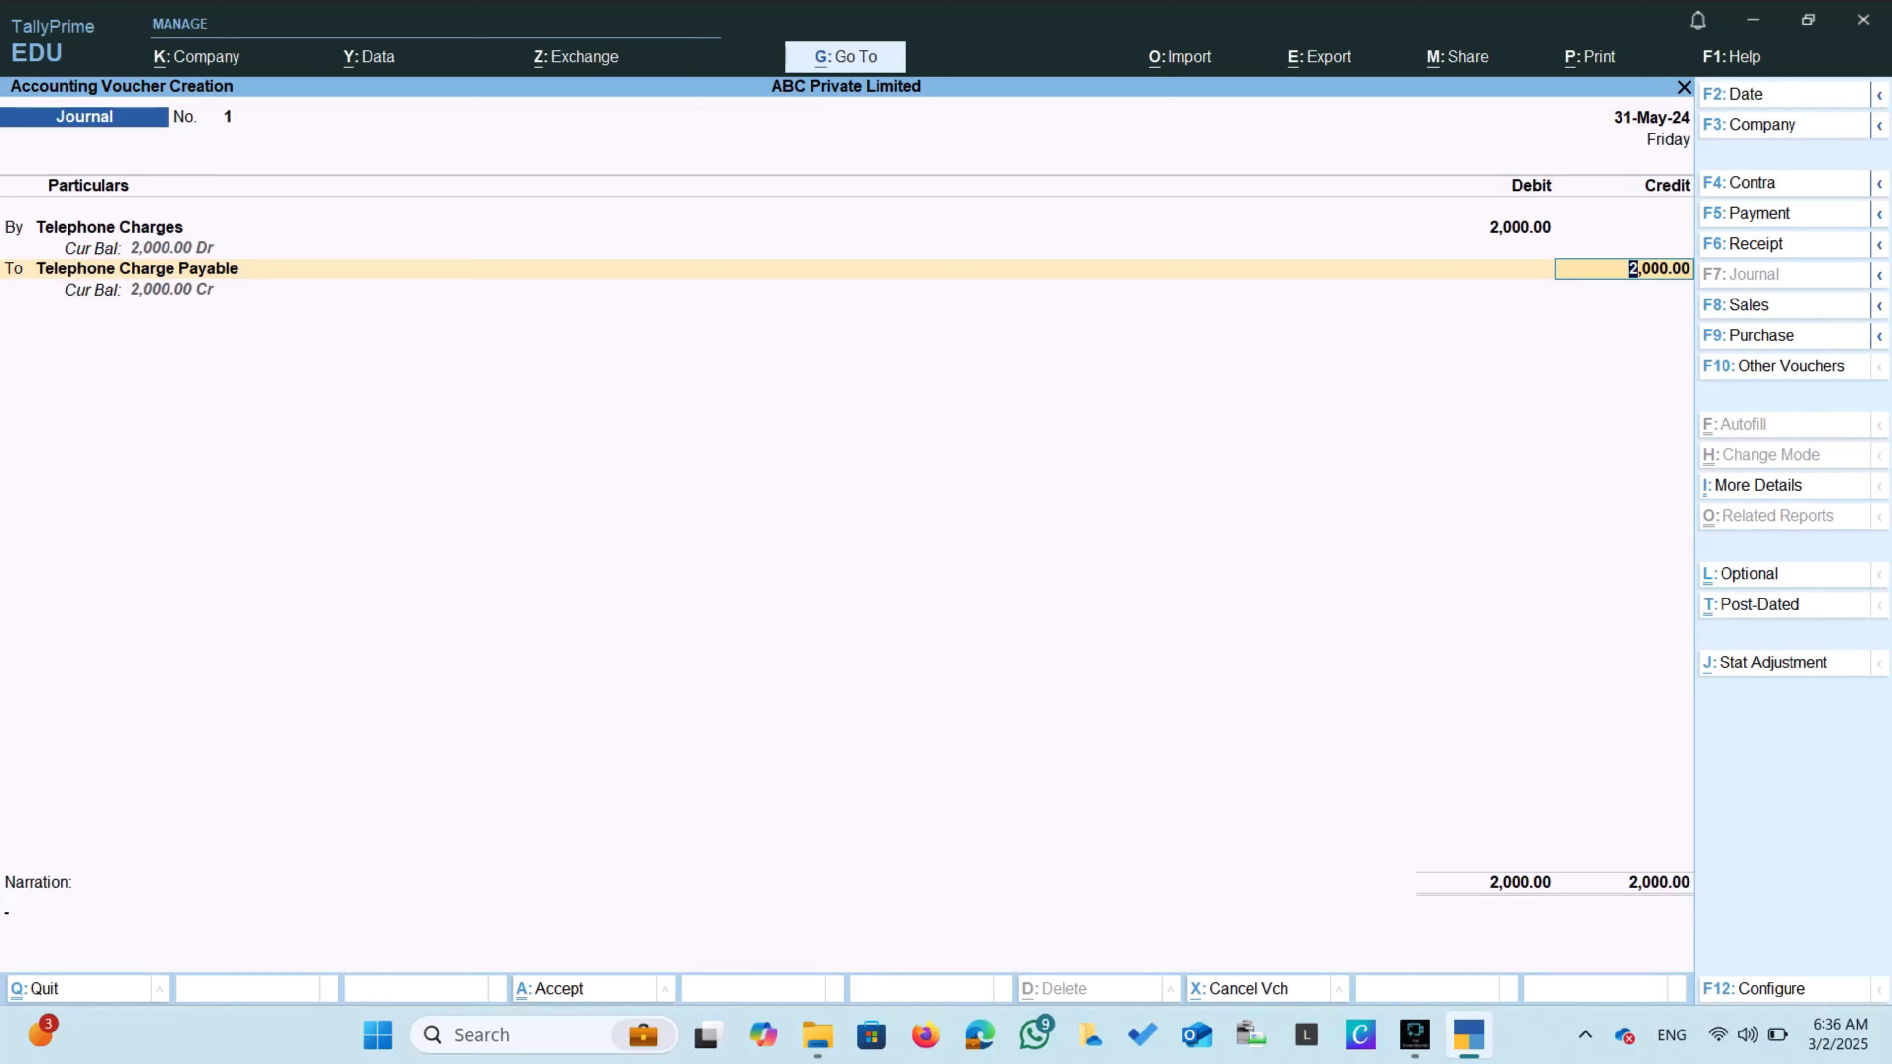
Credit Telephone Charge Payable with 2,000, leave the narration blank and save the journal voucher.
key(Return)
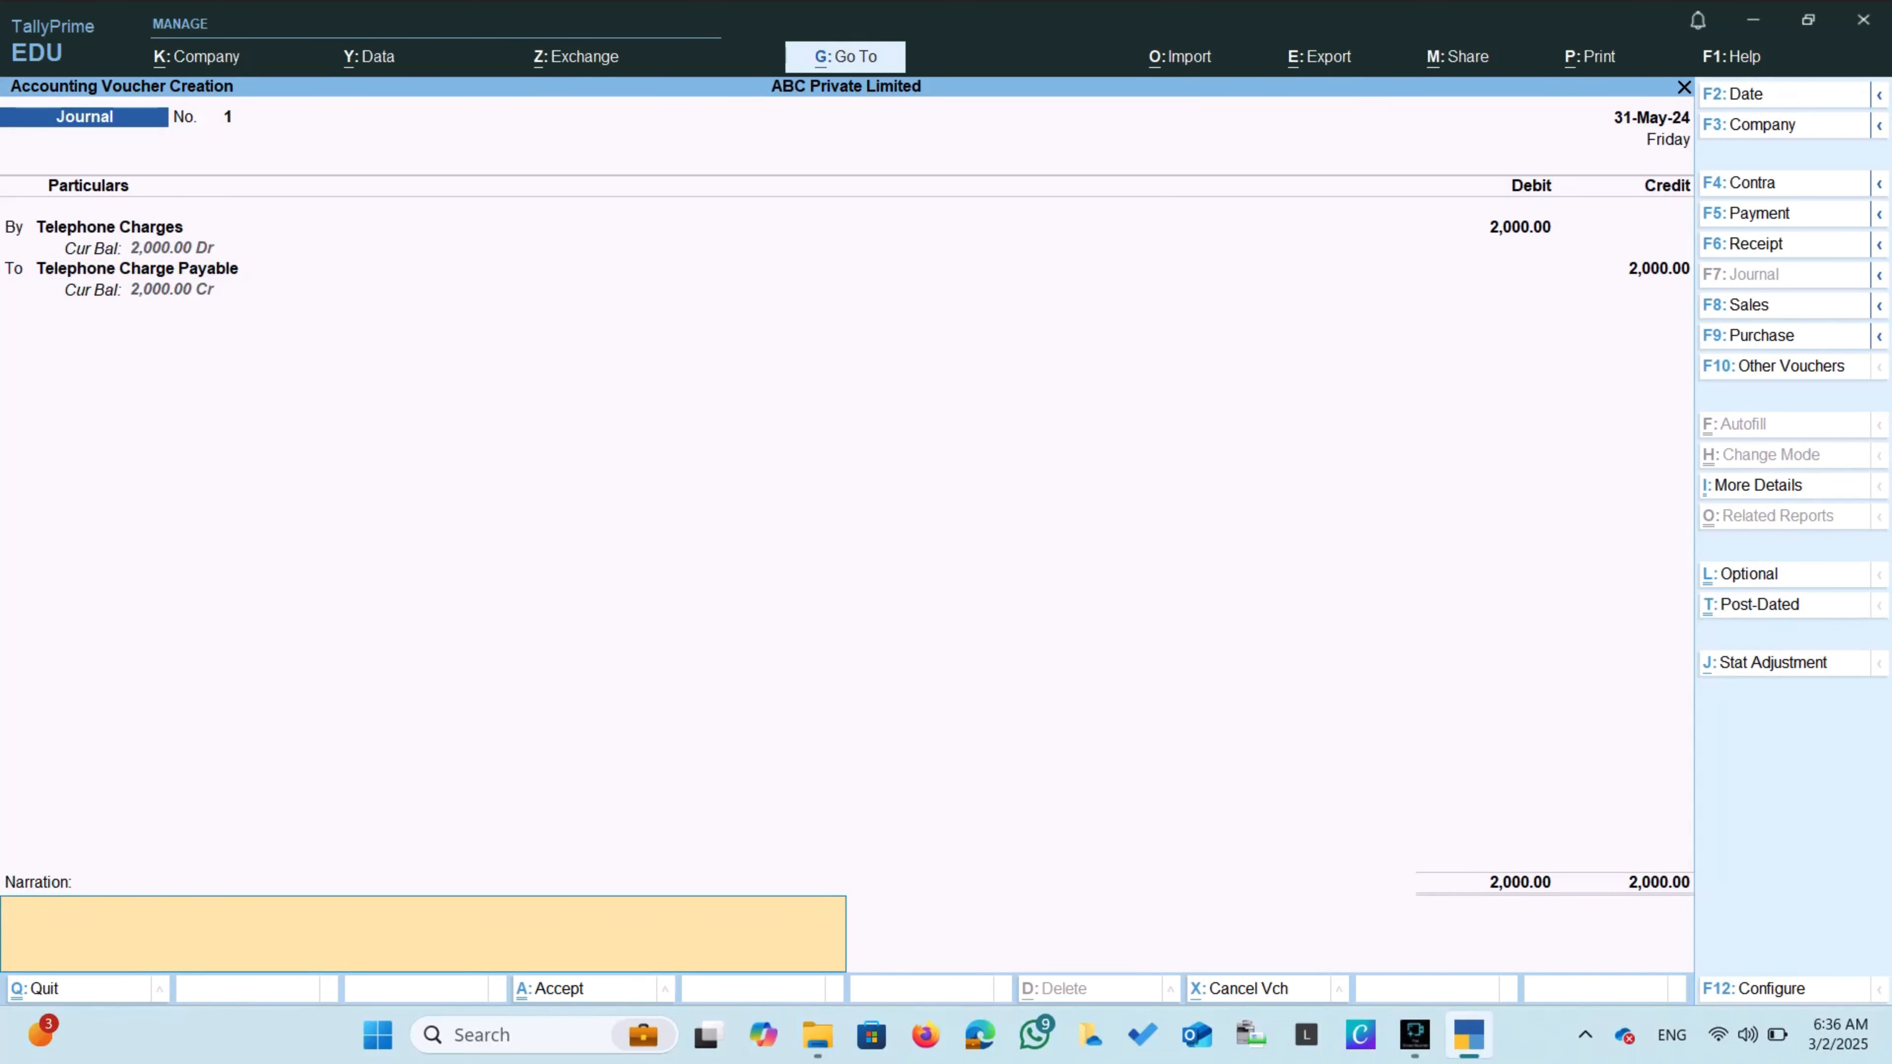
key(Return)
key(Return)
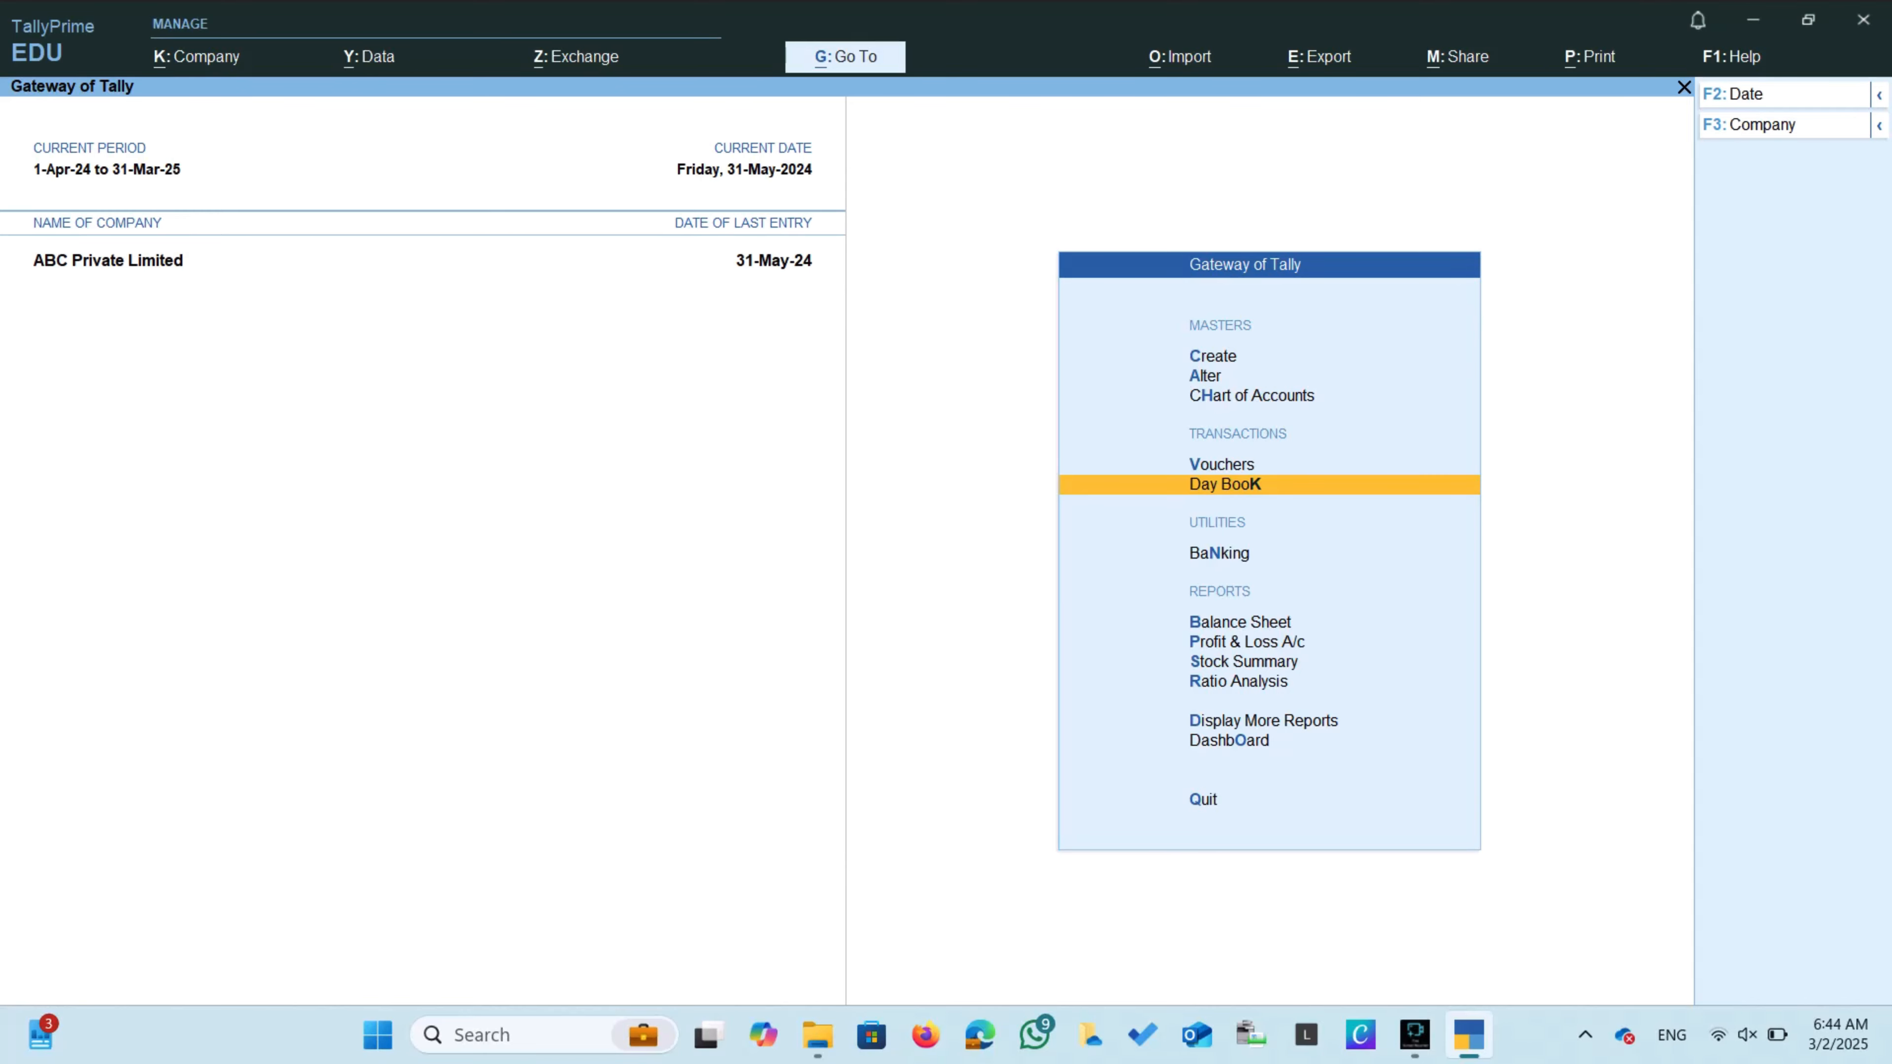
Review ABC Private Limited's Balance Sheet, then return to the Gateway of Tally.
key(Down)
key(Down)
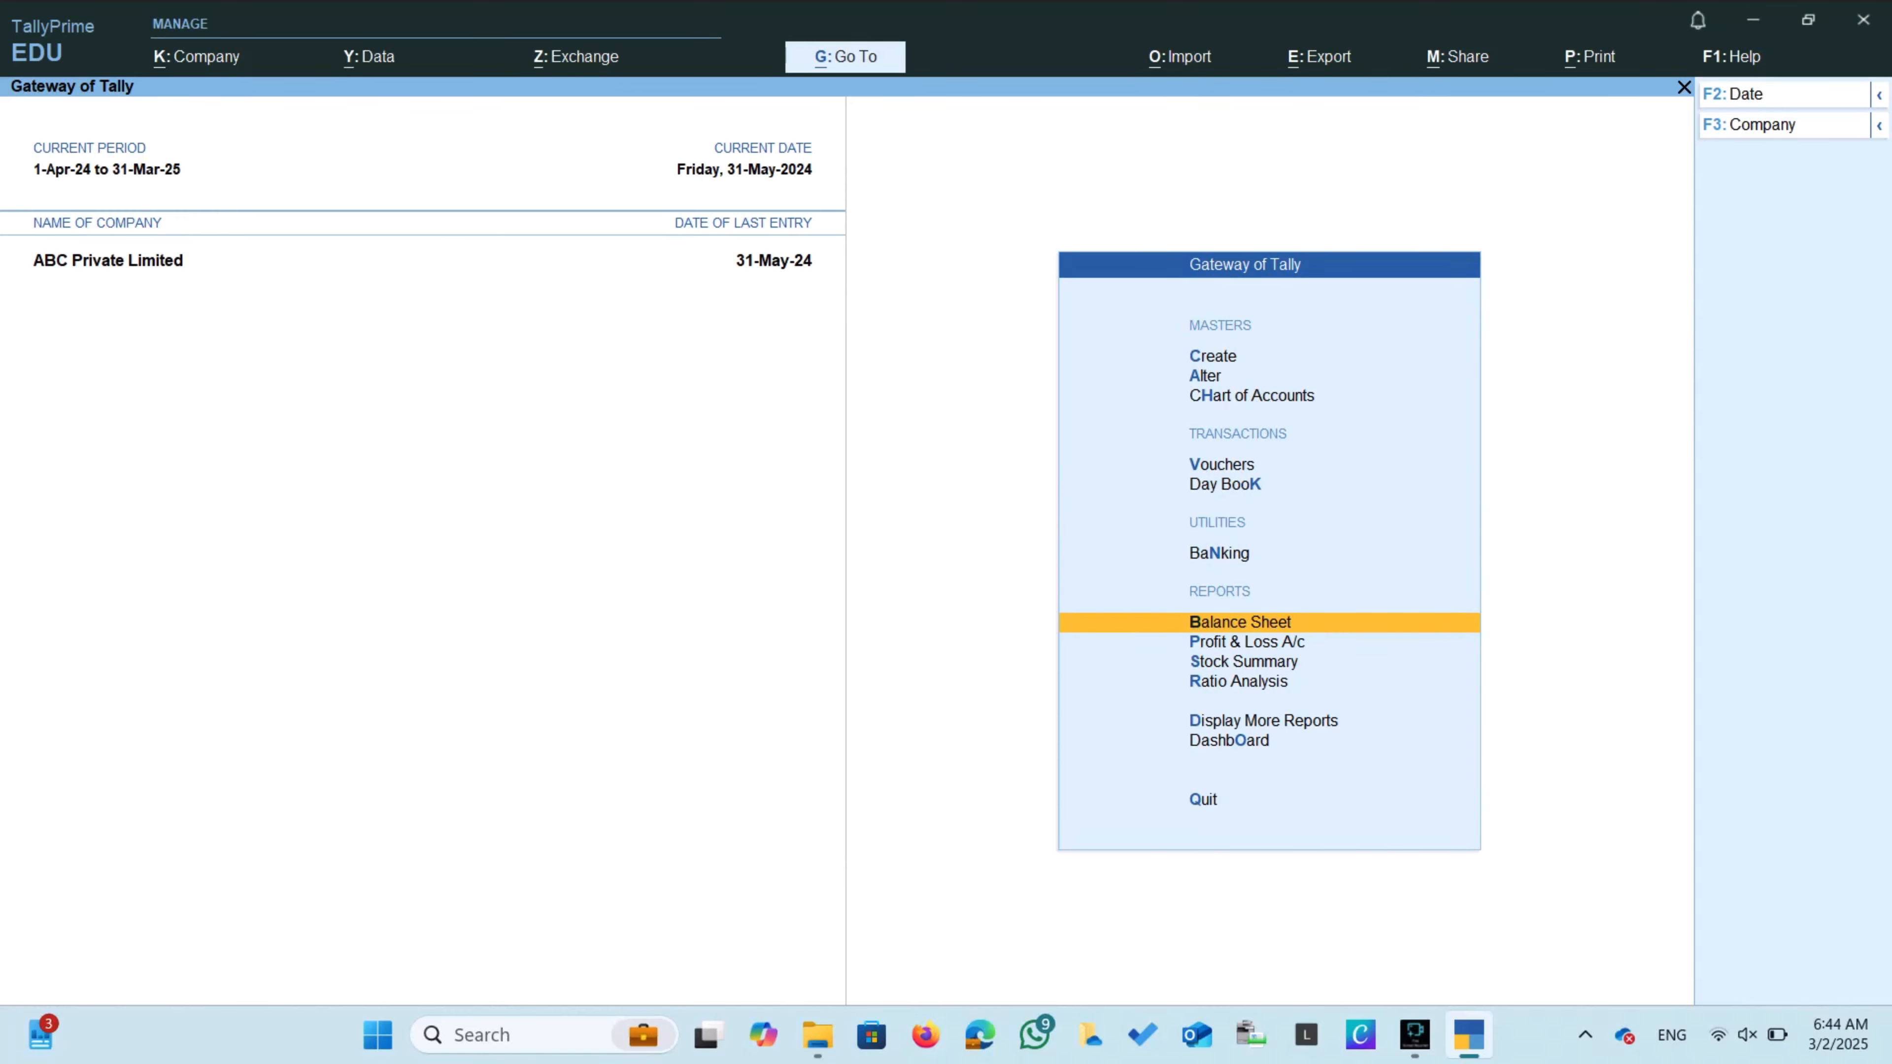
key(Down)
key(Up)
key(Return)
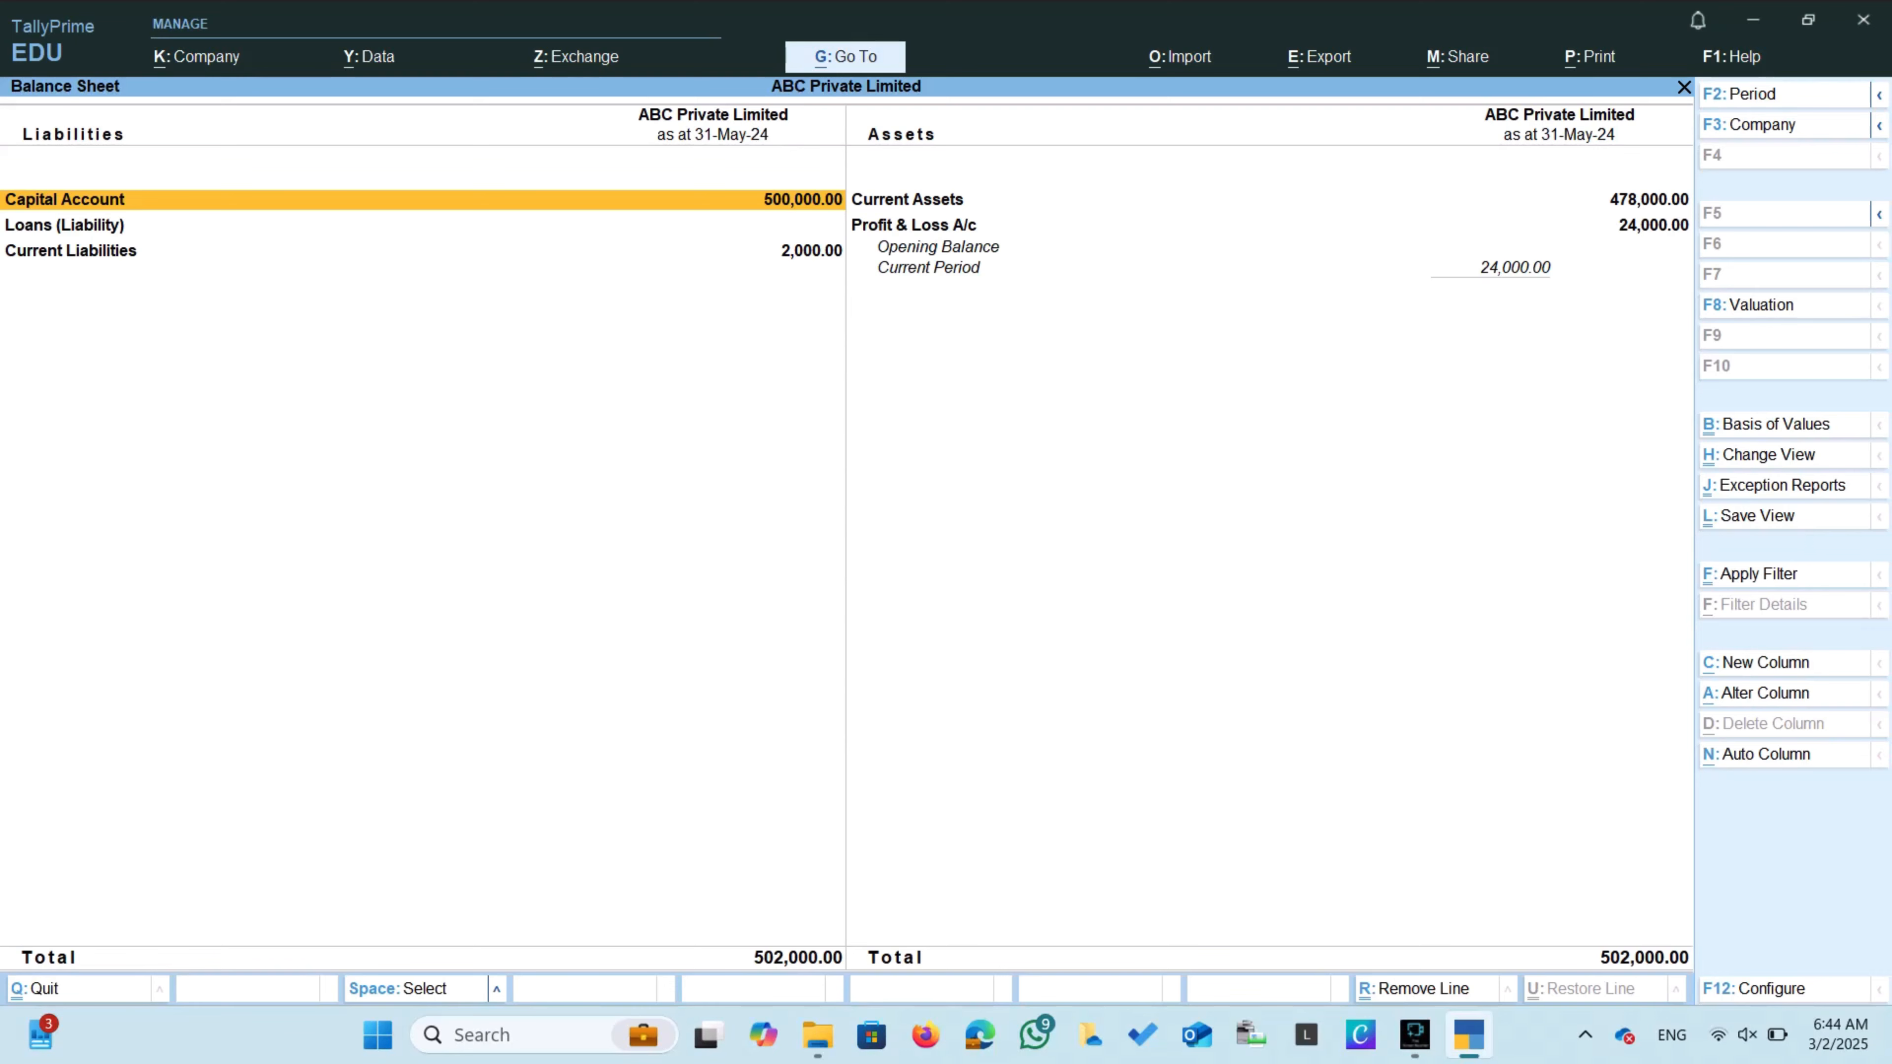
key(Escape)
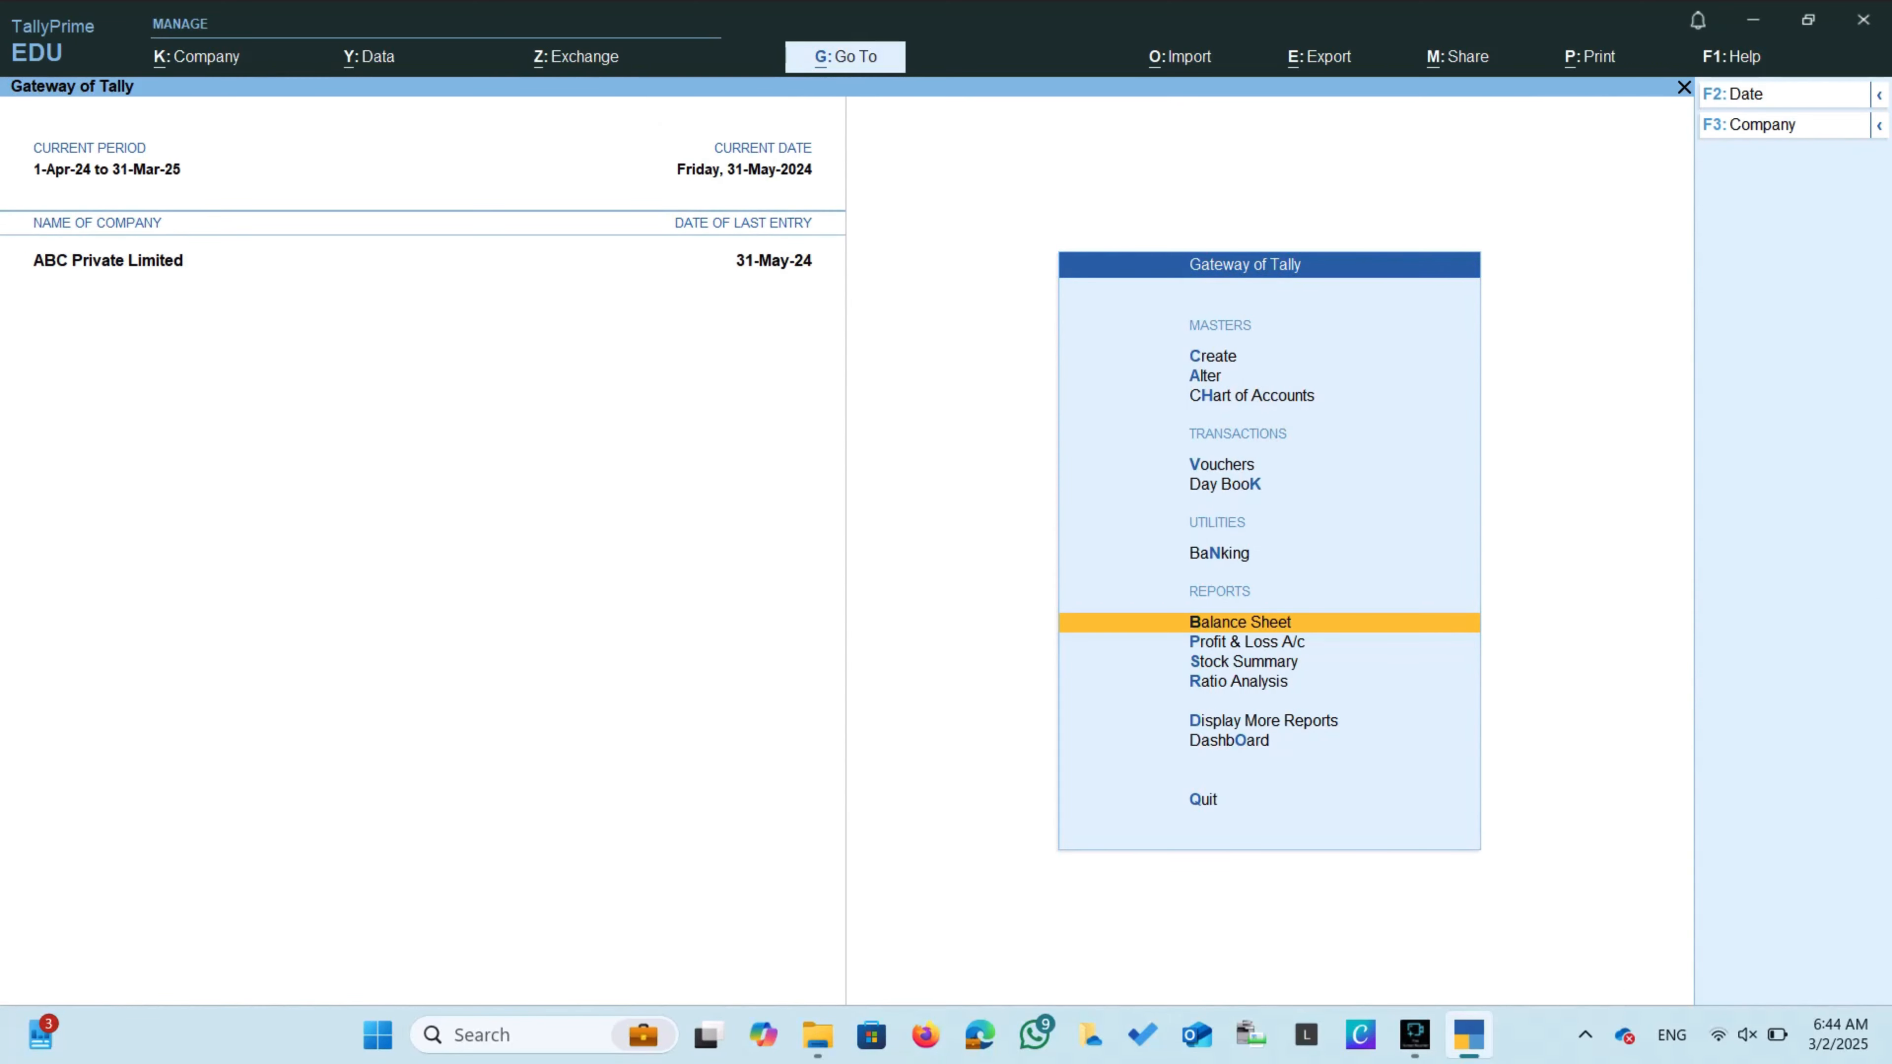
key(Return)
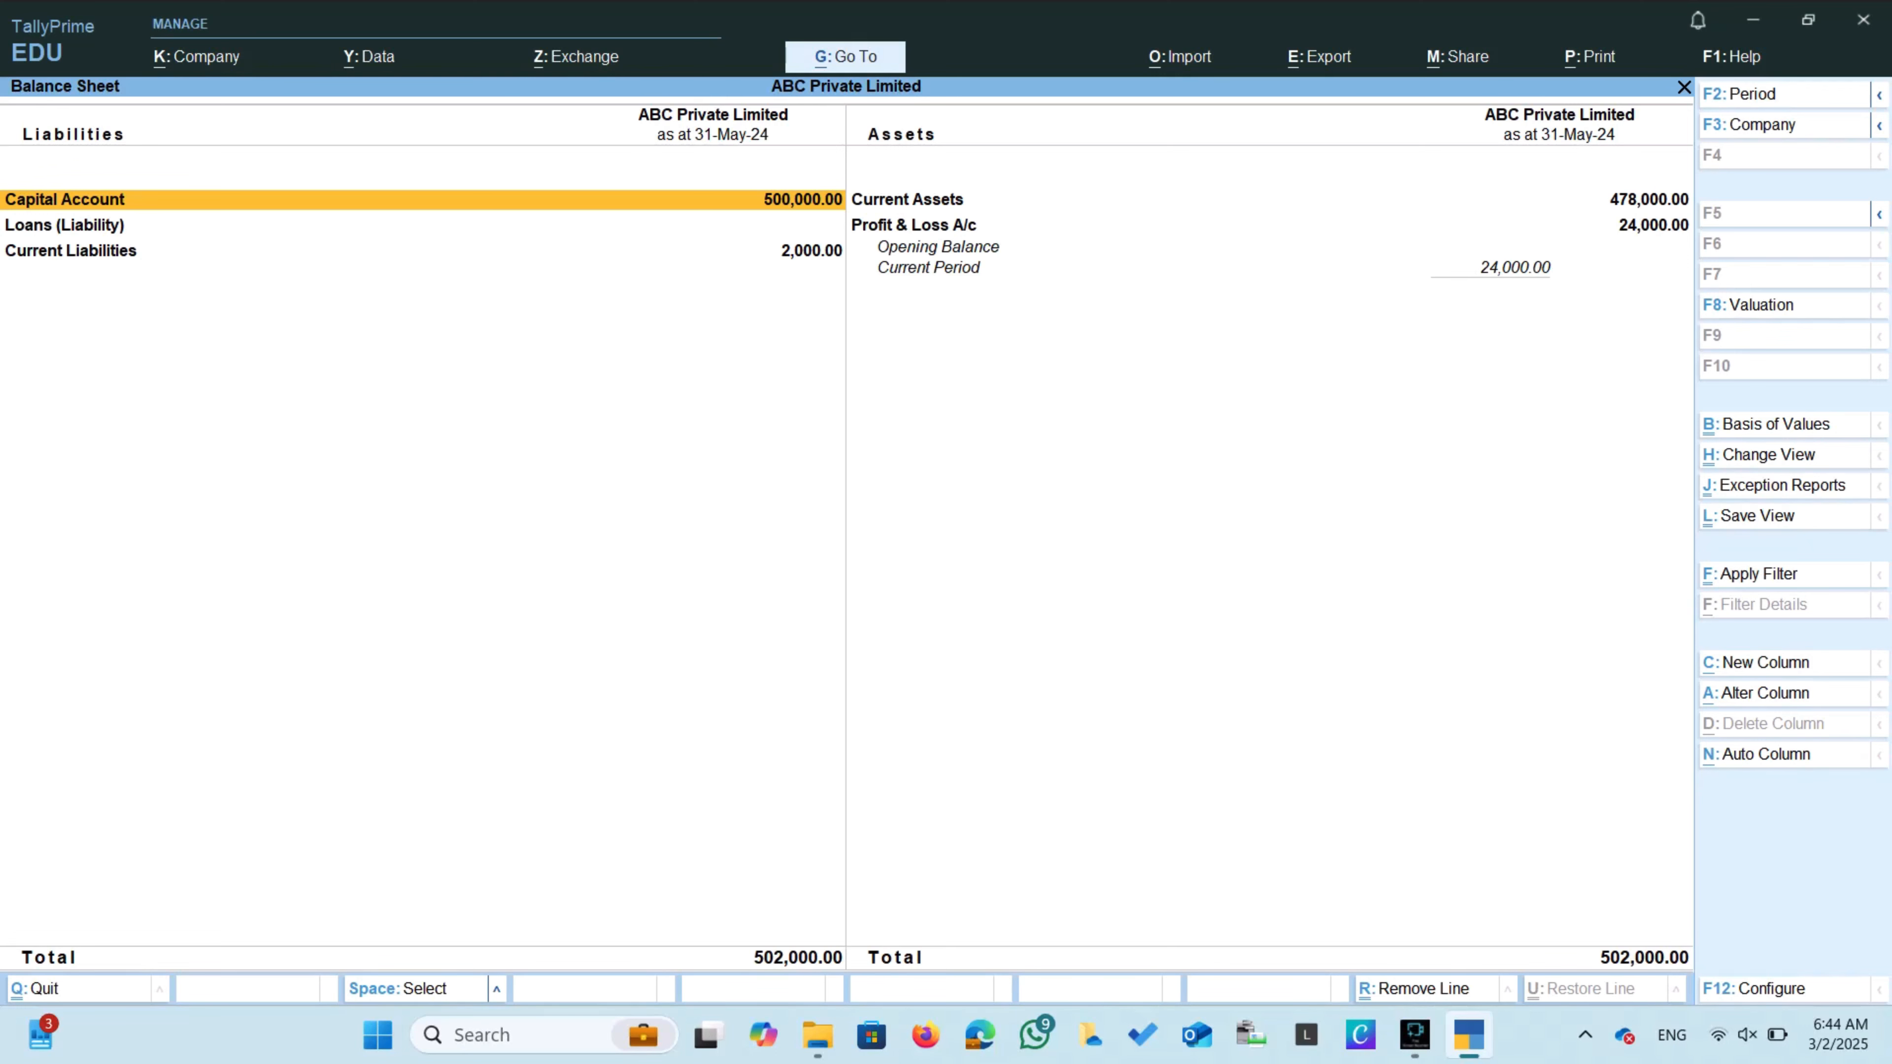
key(Escape)
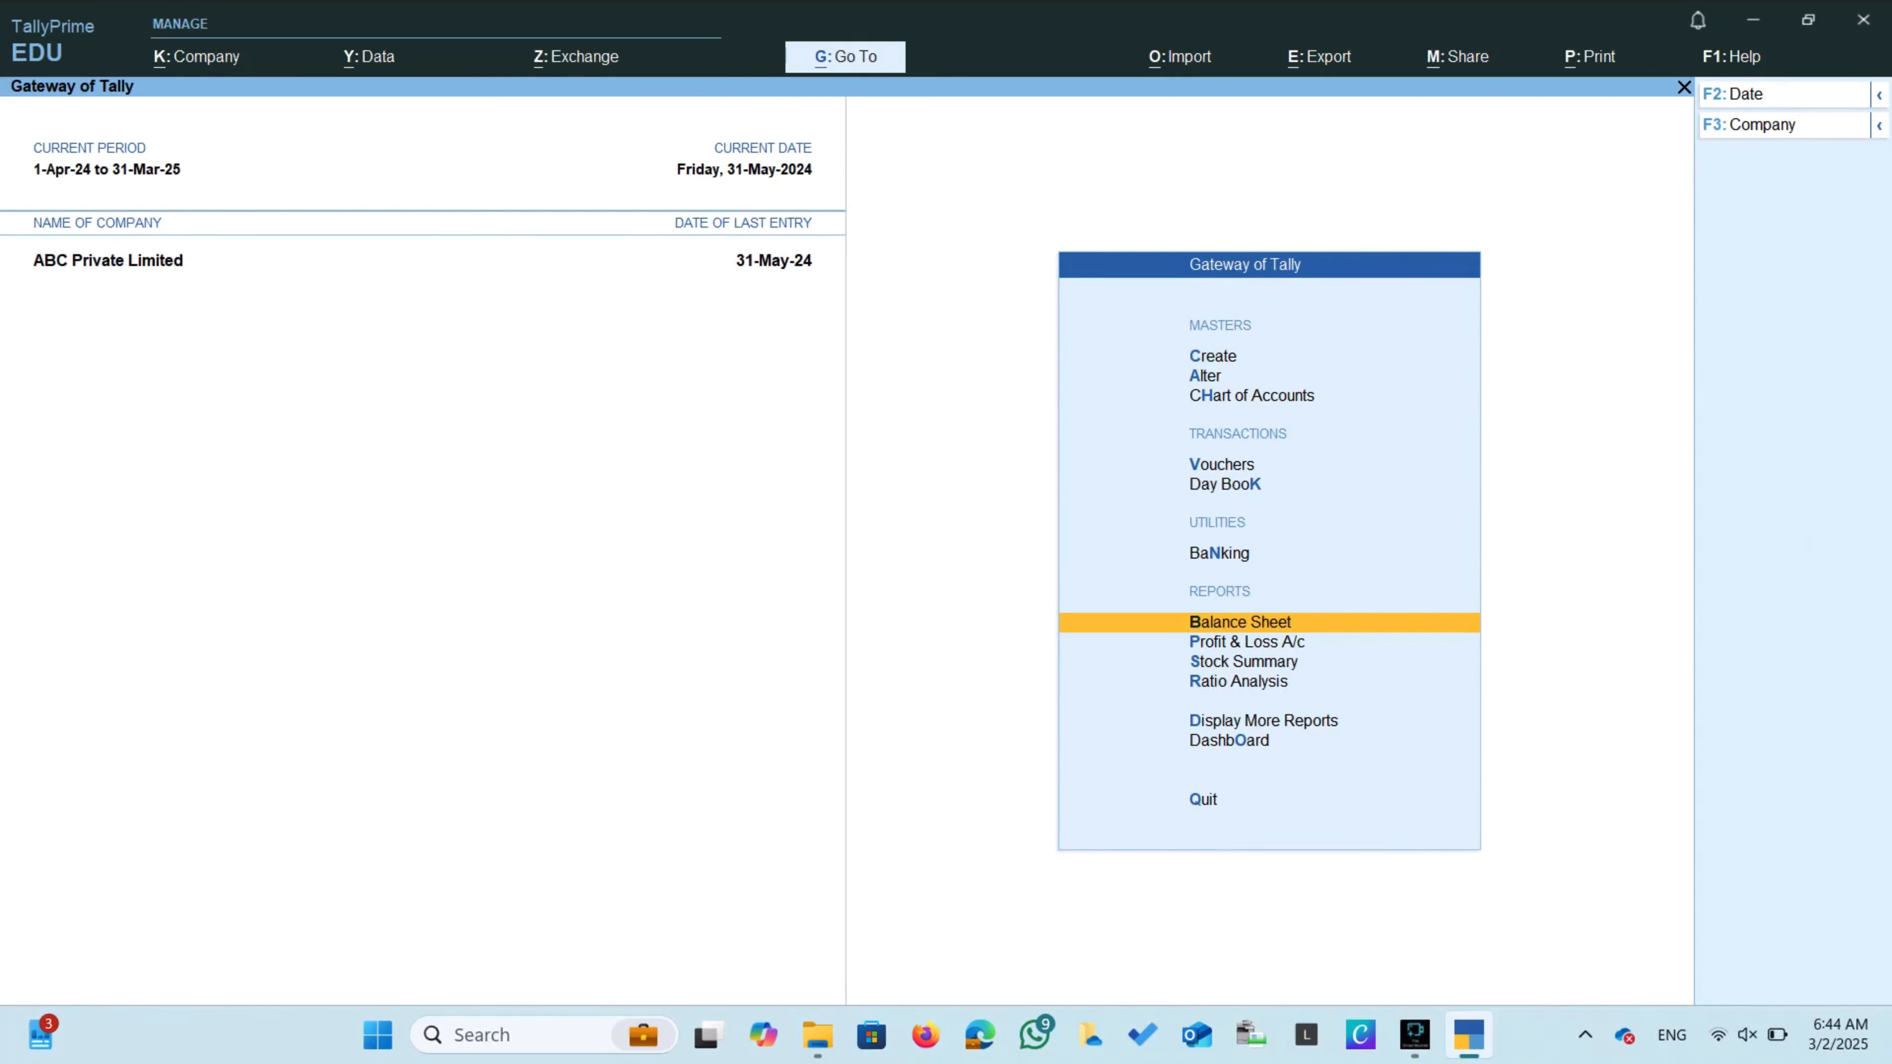
Open the Day Book from the Gateway of Tally.
key(Up)
key(Up)
key(Down)
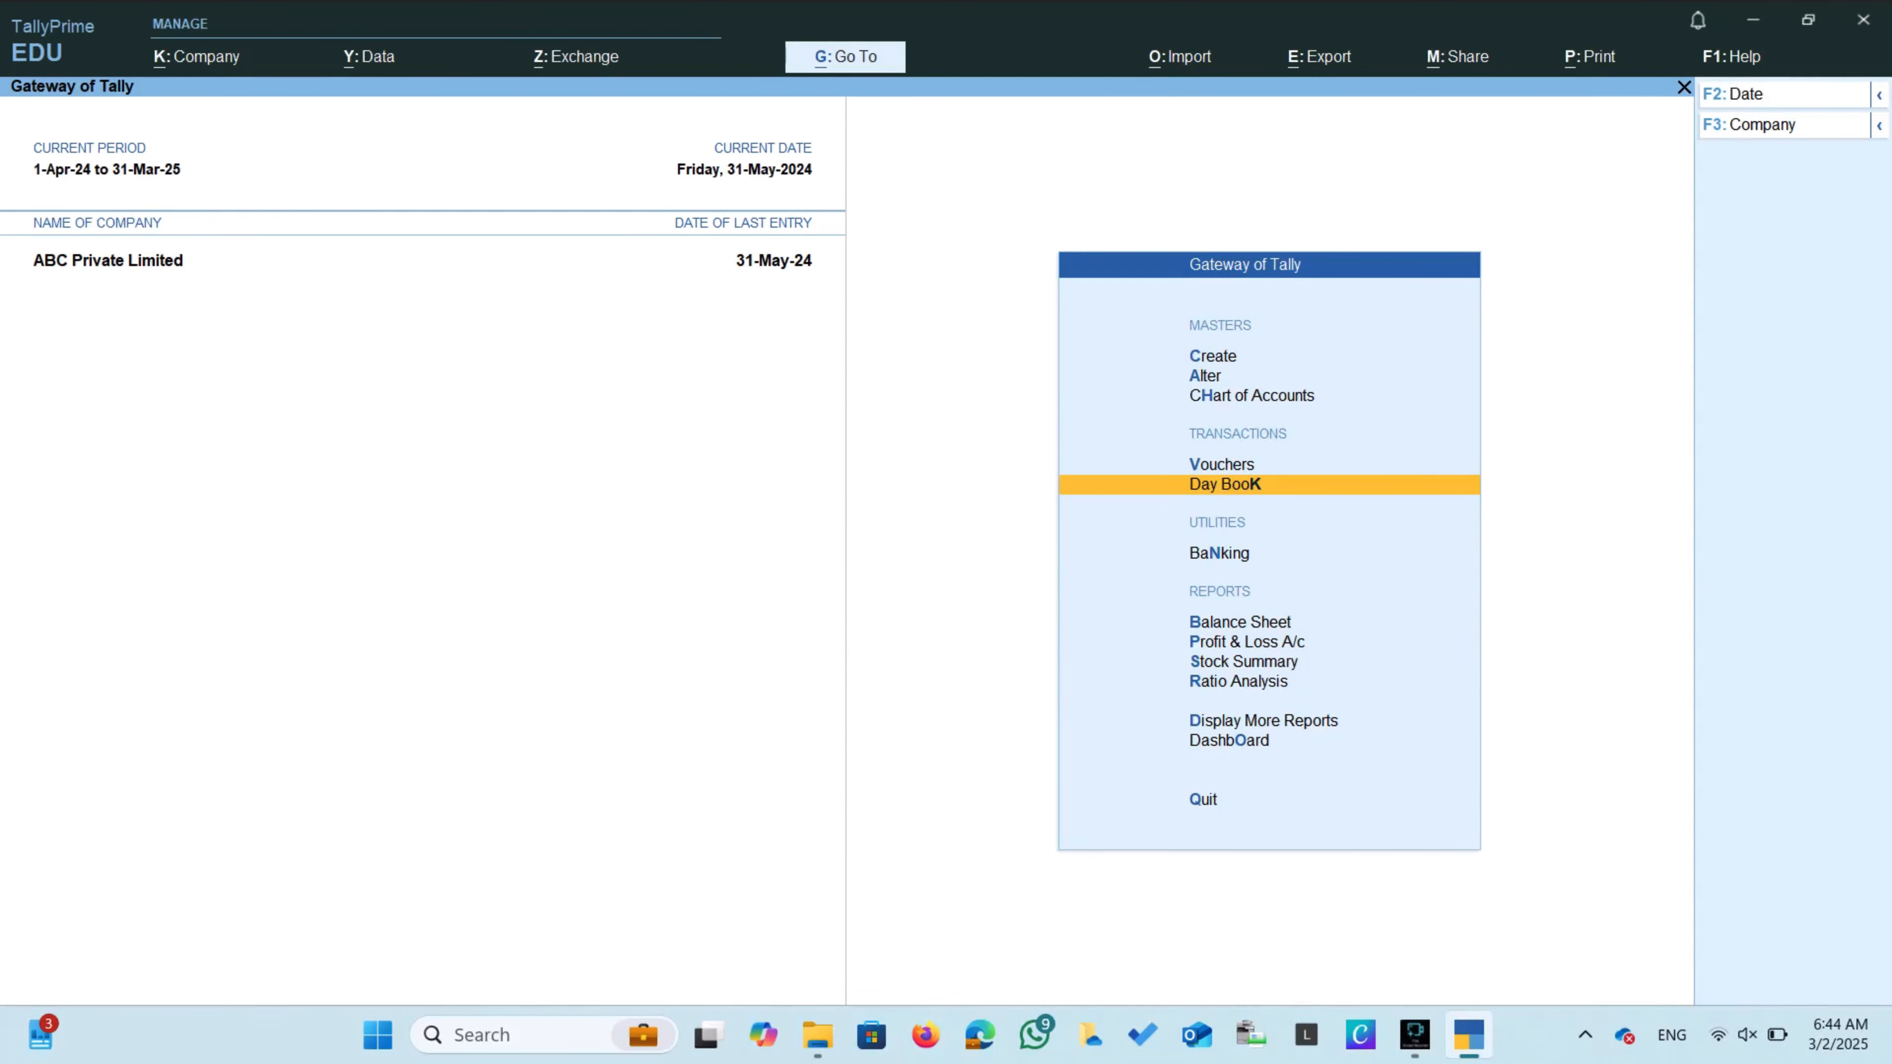
key(Return)
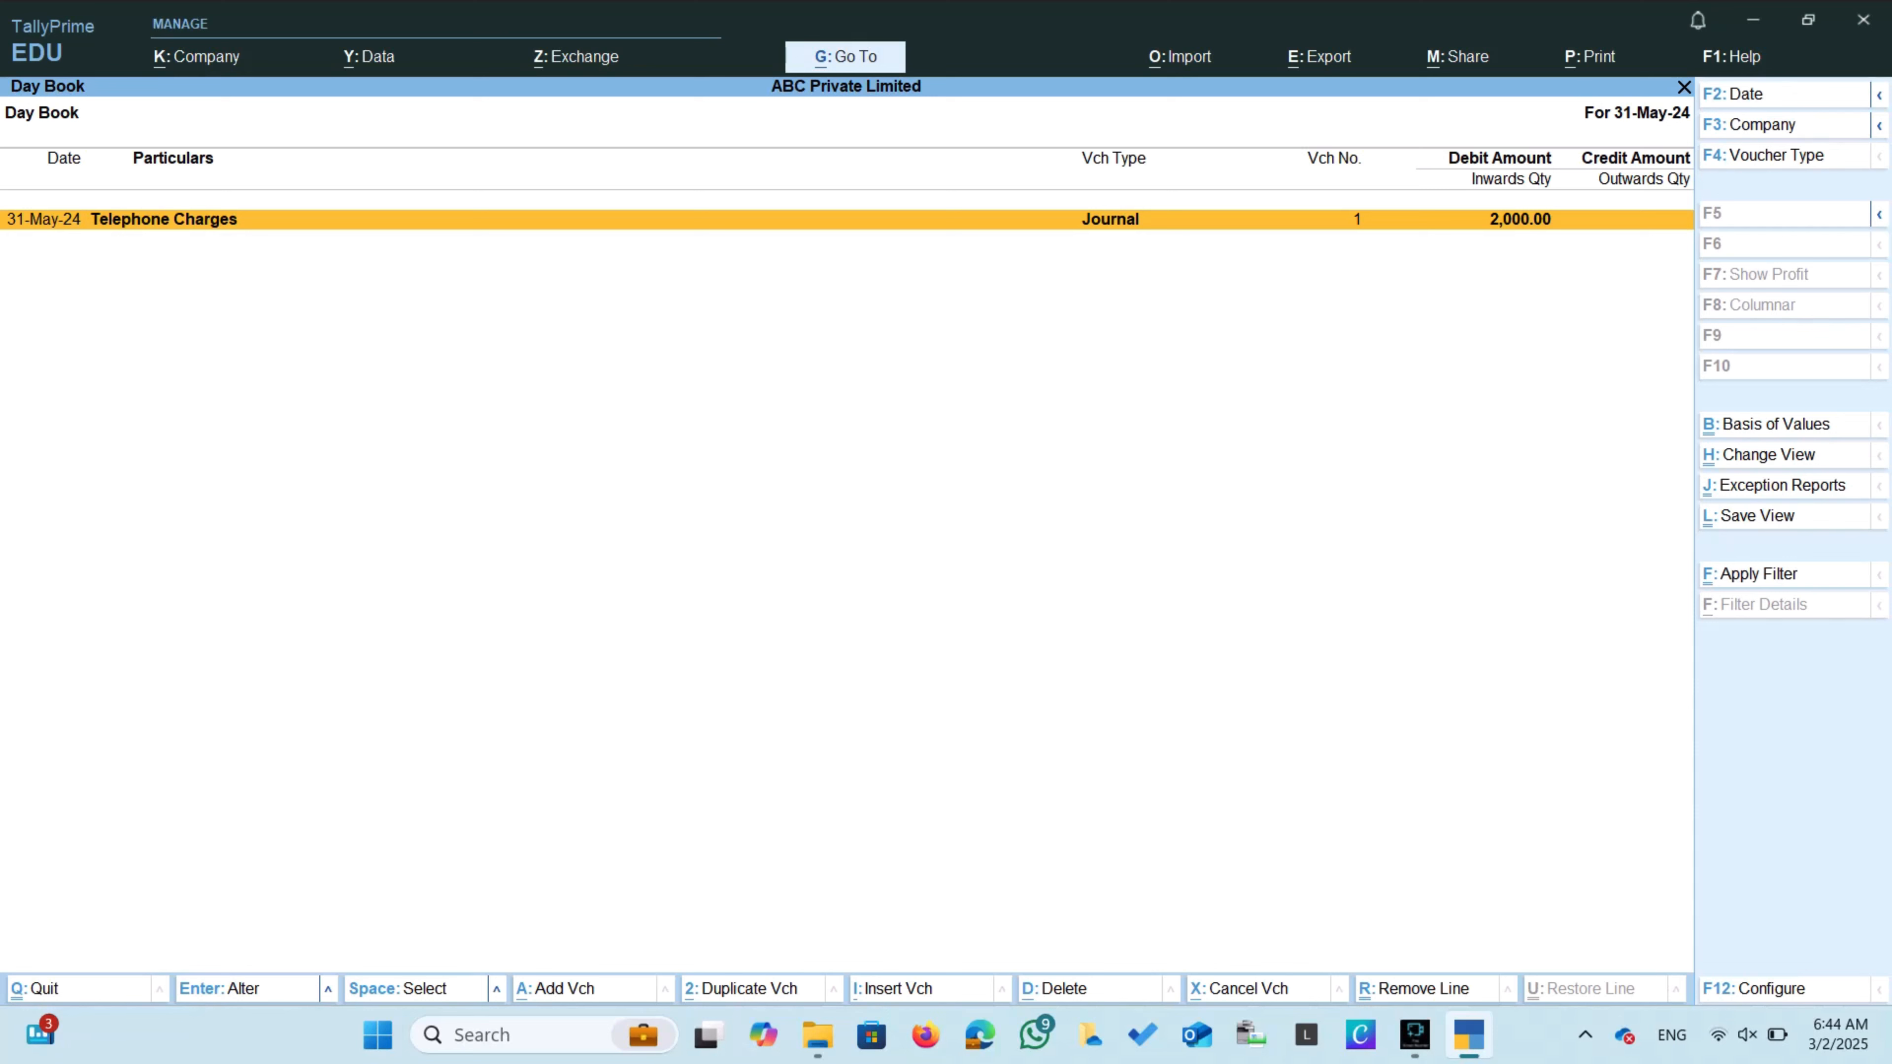
Change the Day Book's period to run from 1-4-2024 to 31-5-2024.
key(alt+F2)
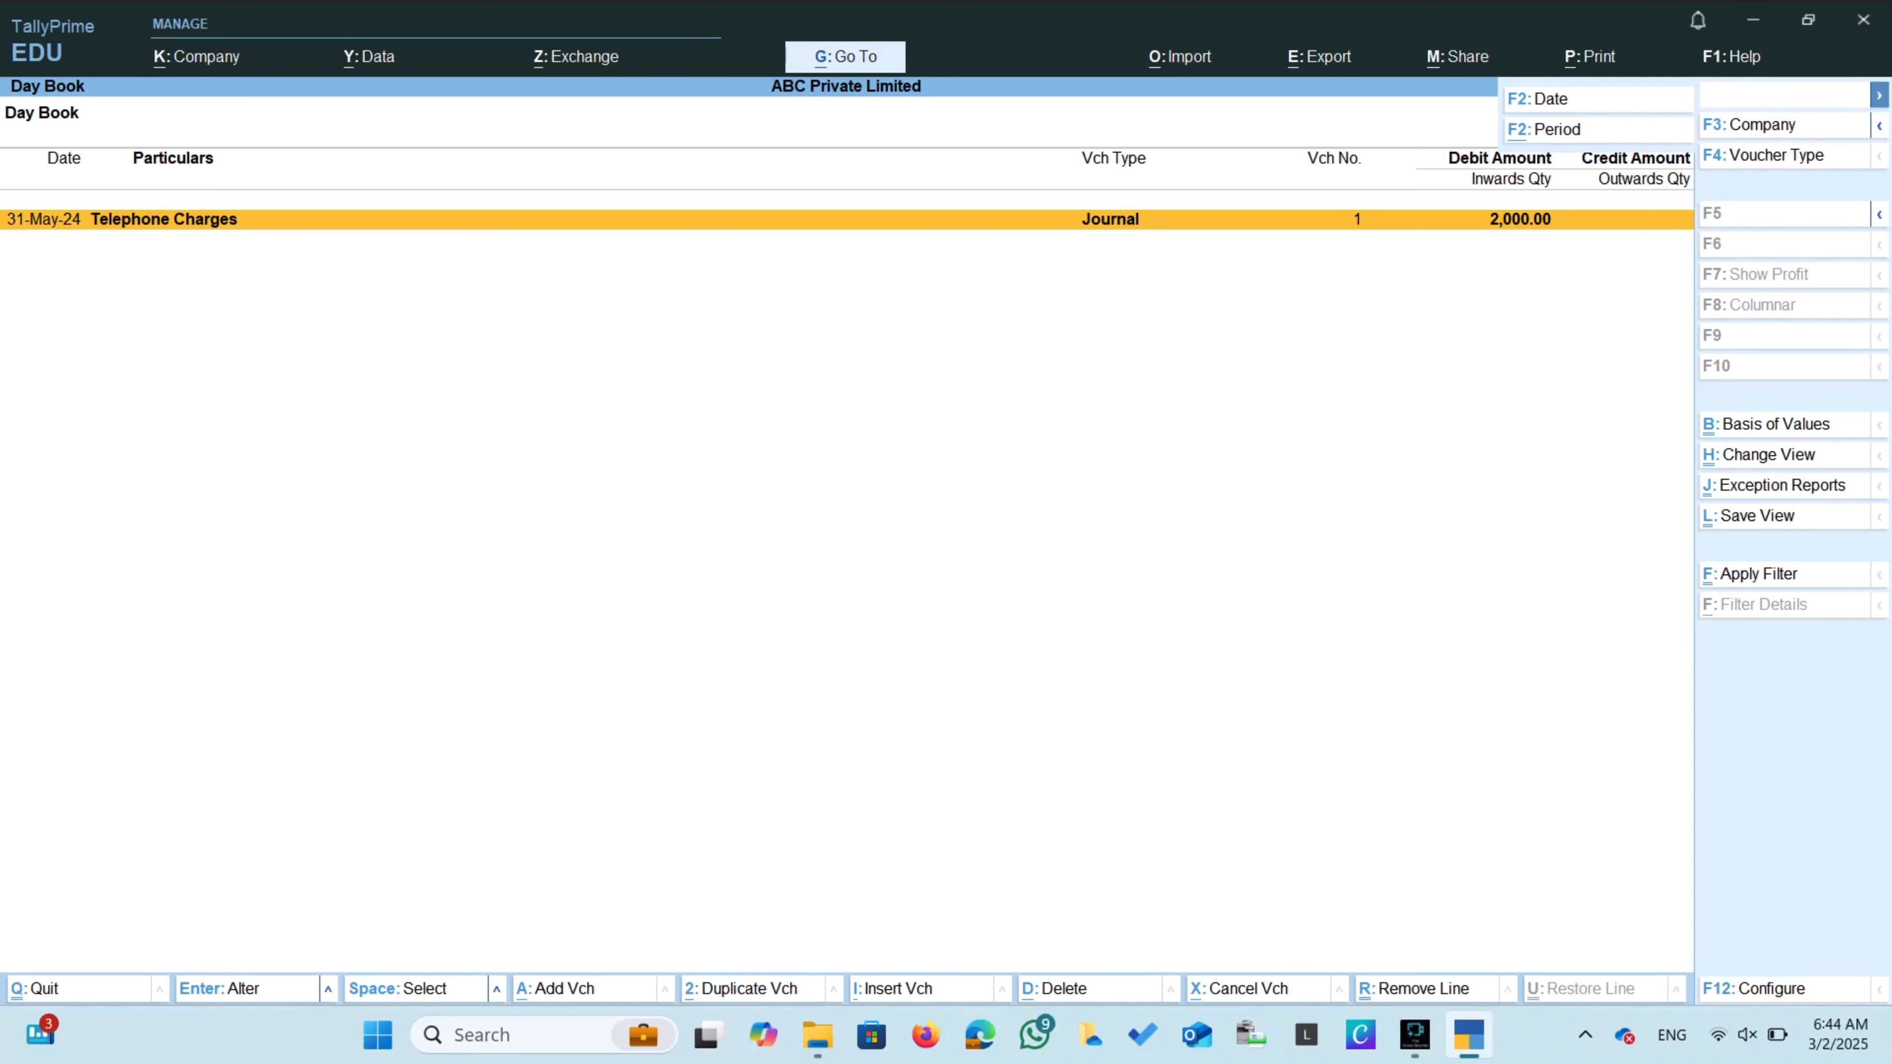
key(Escape)
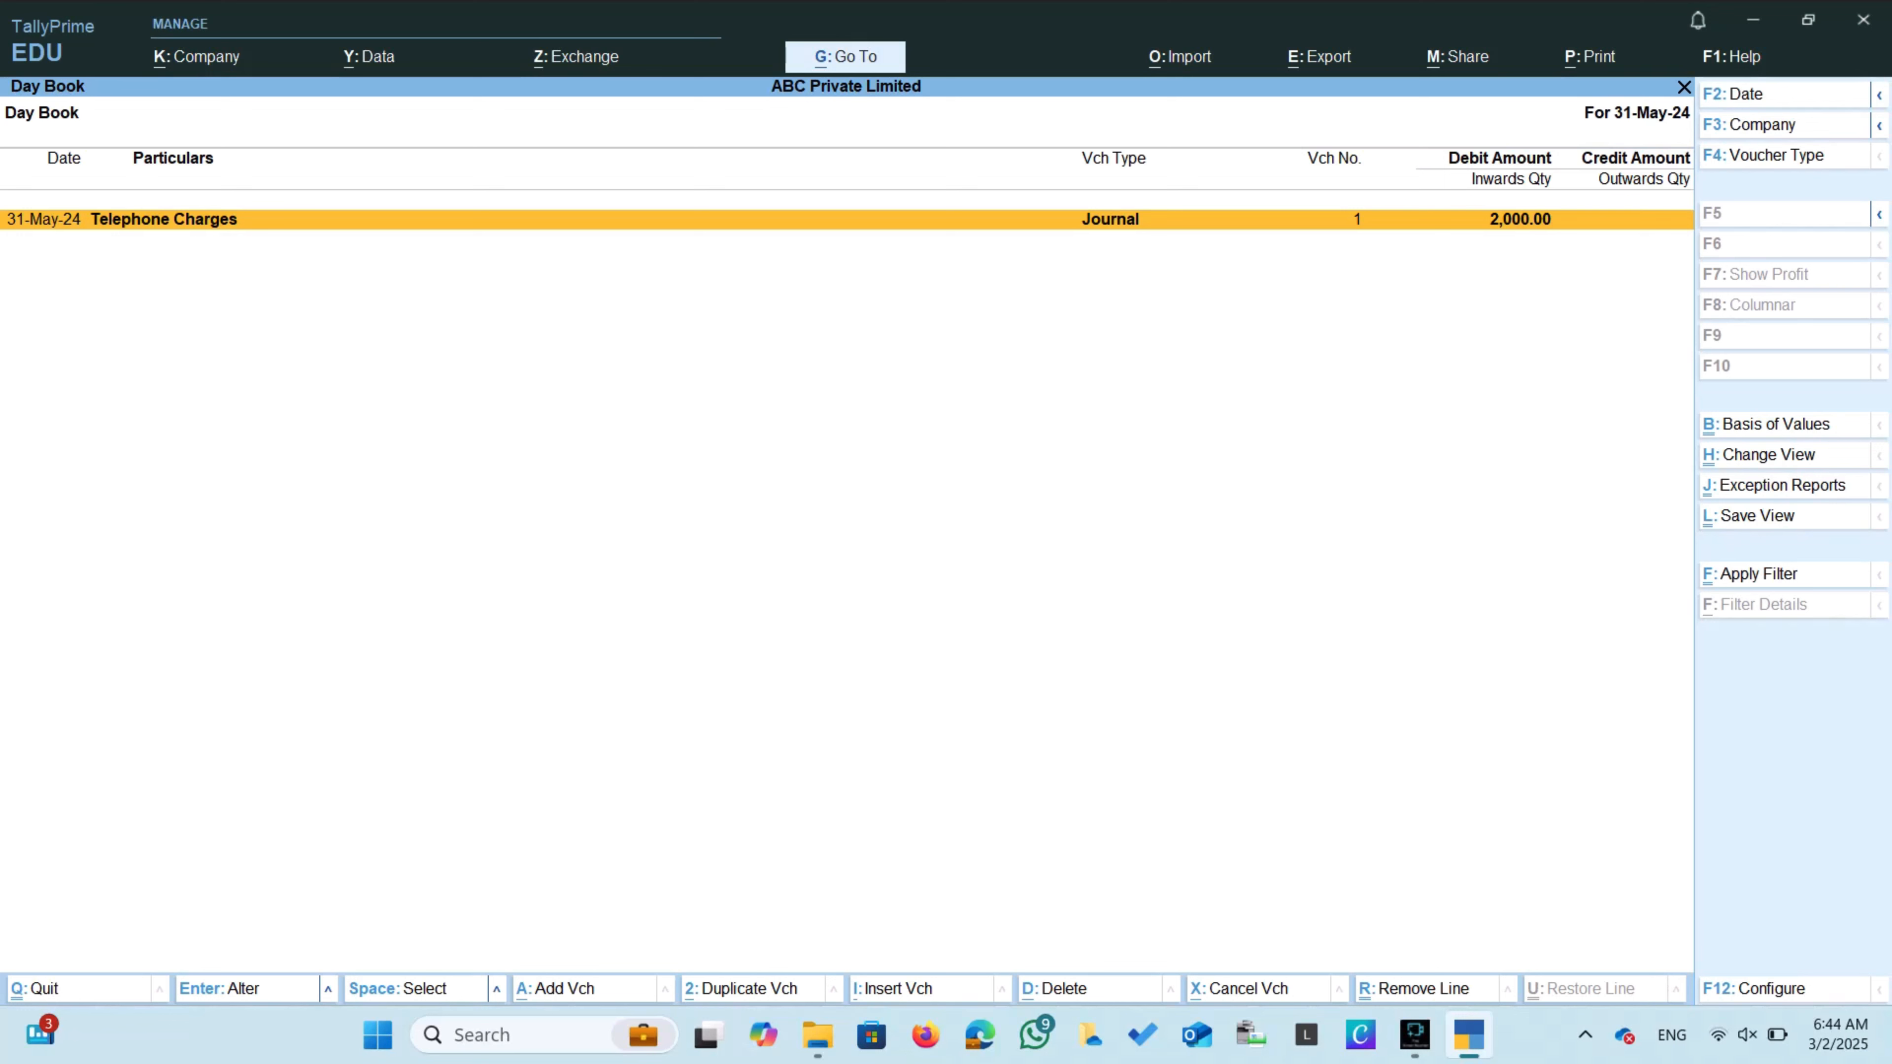
key(alt+F2)
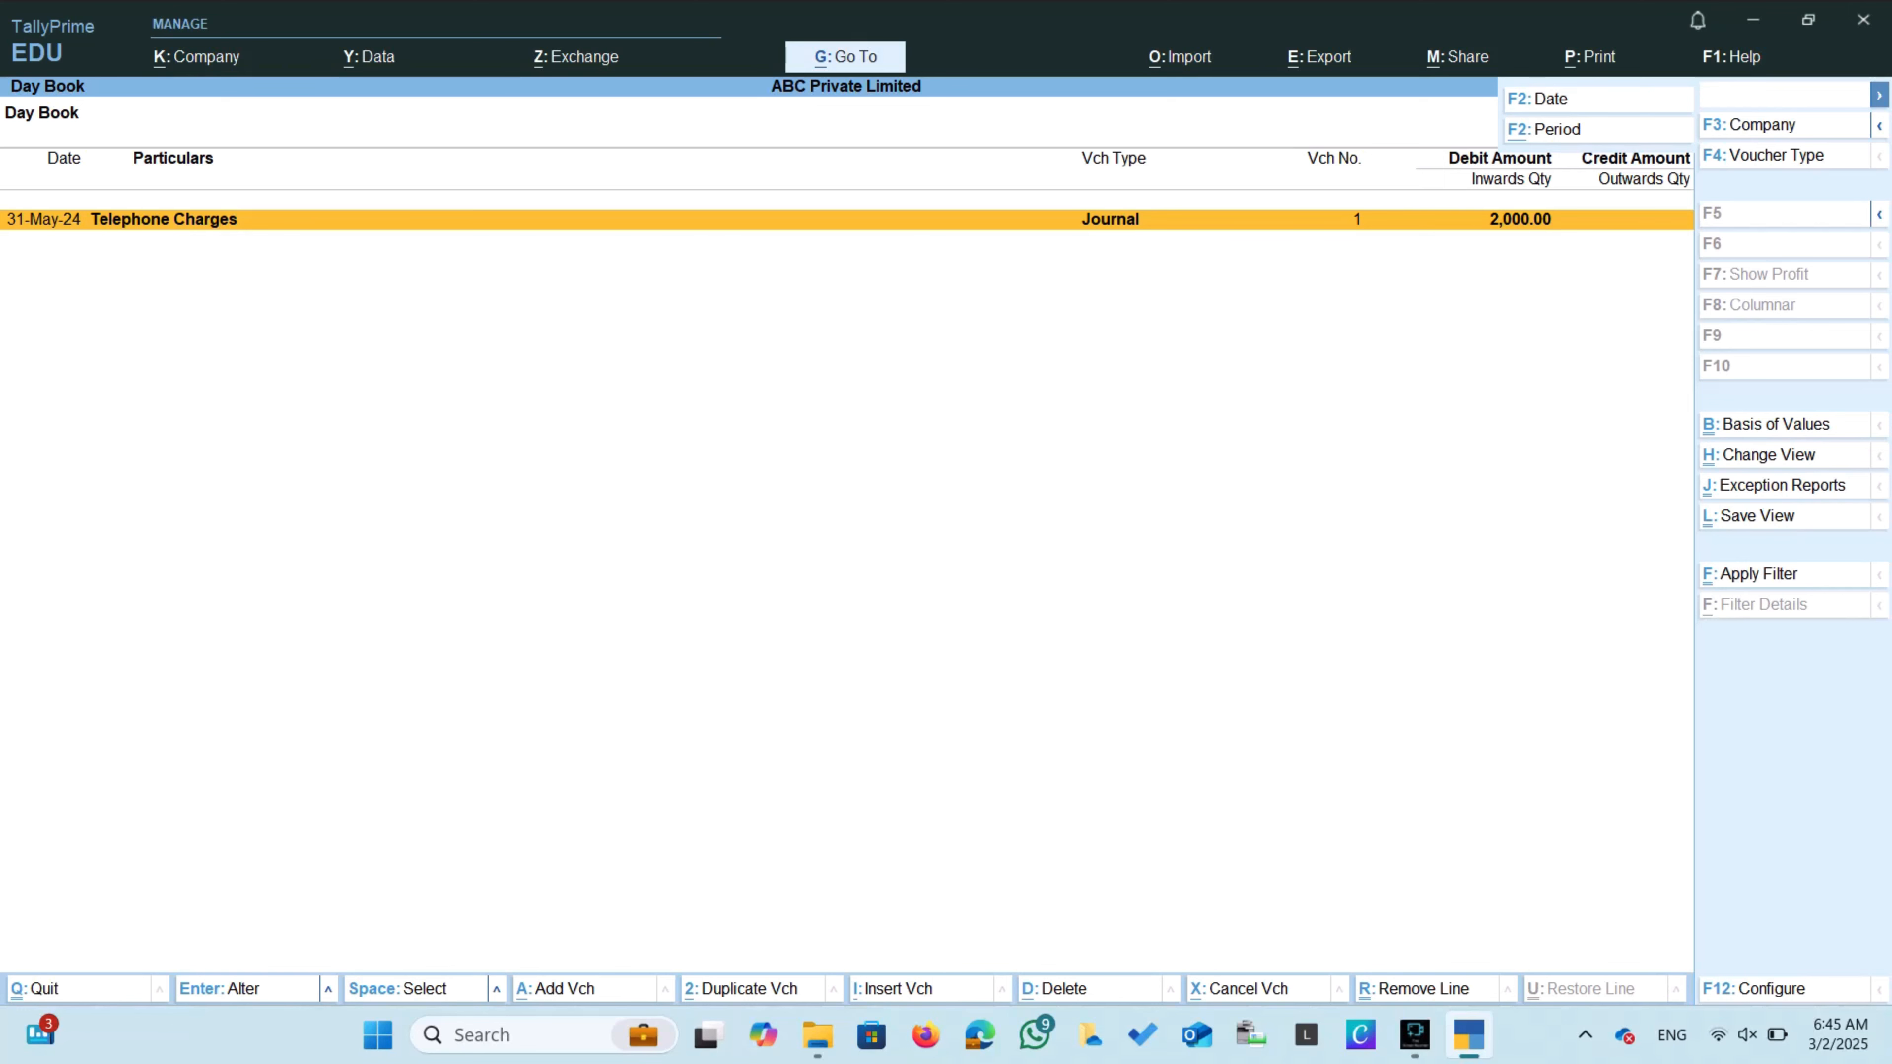
key(alt+F2)
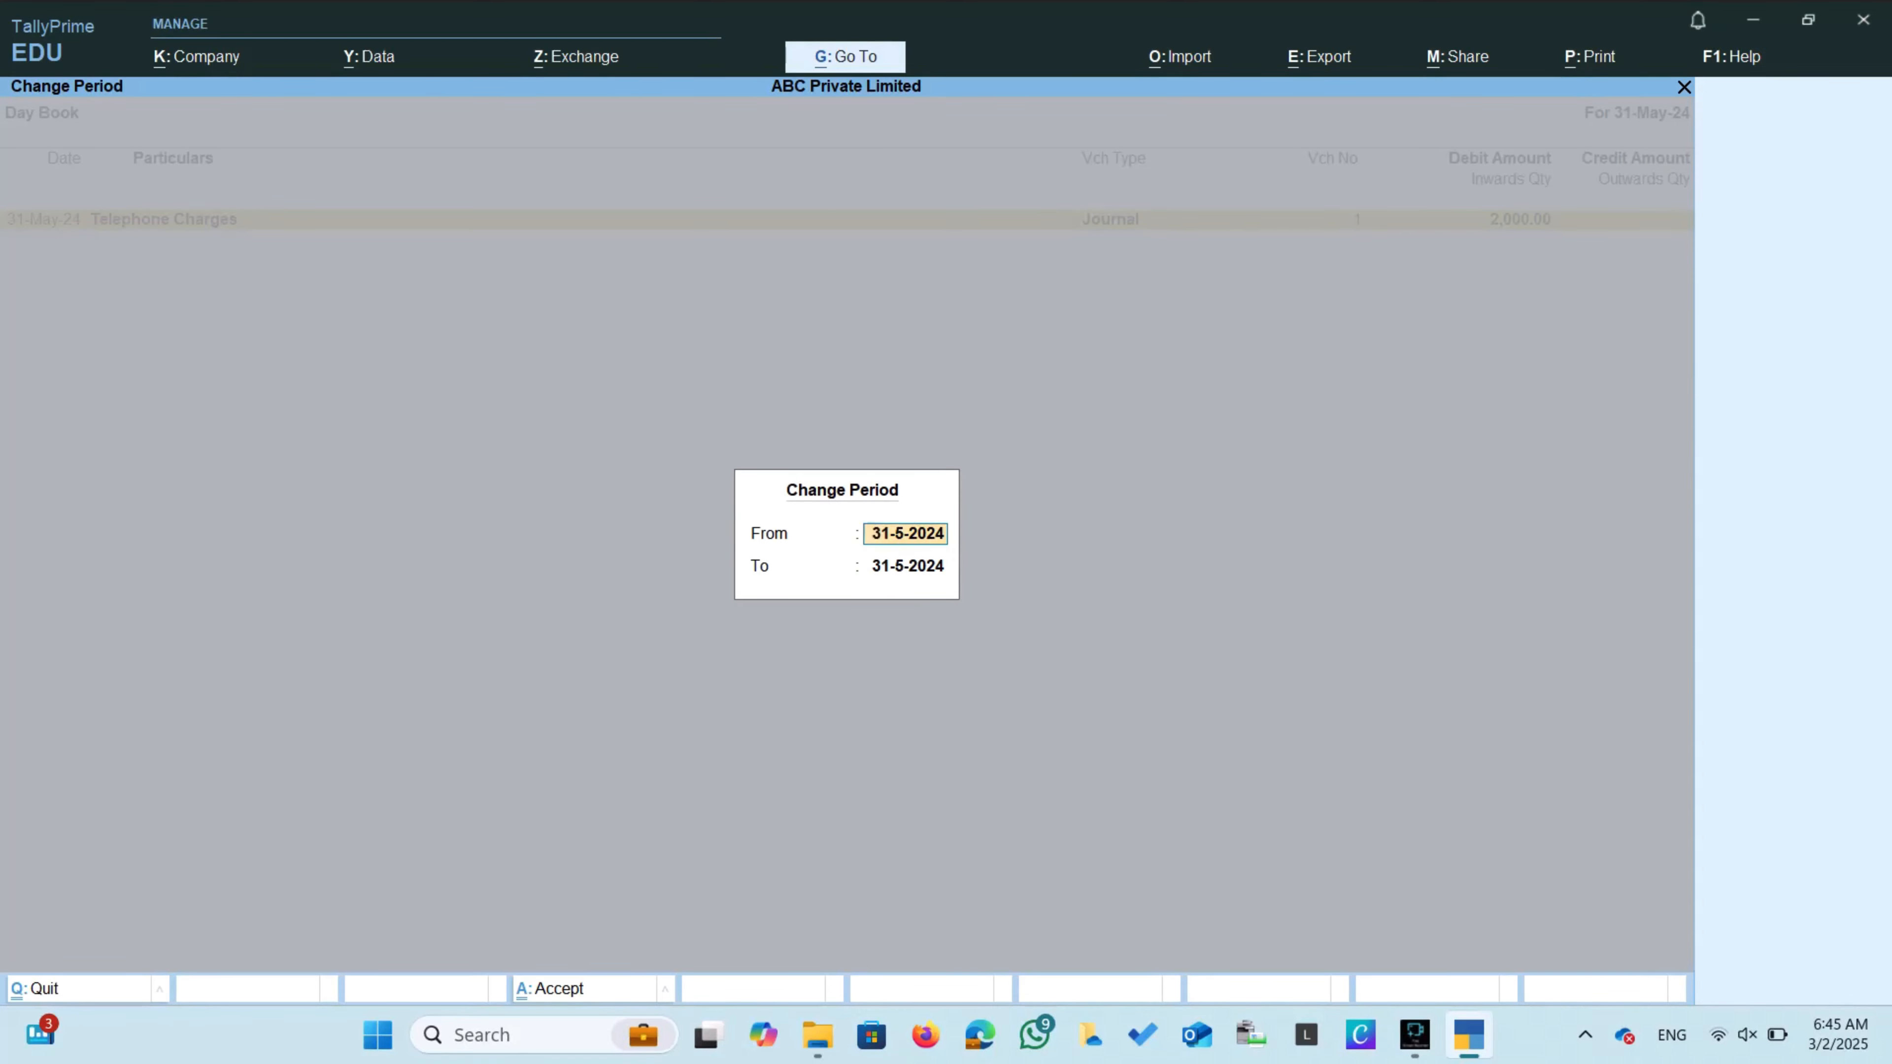
text(1-4-2024)
key(Return)
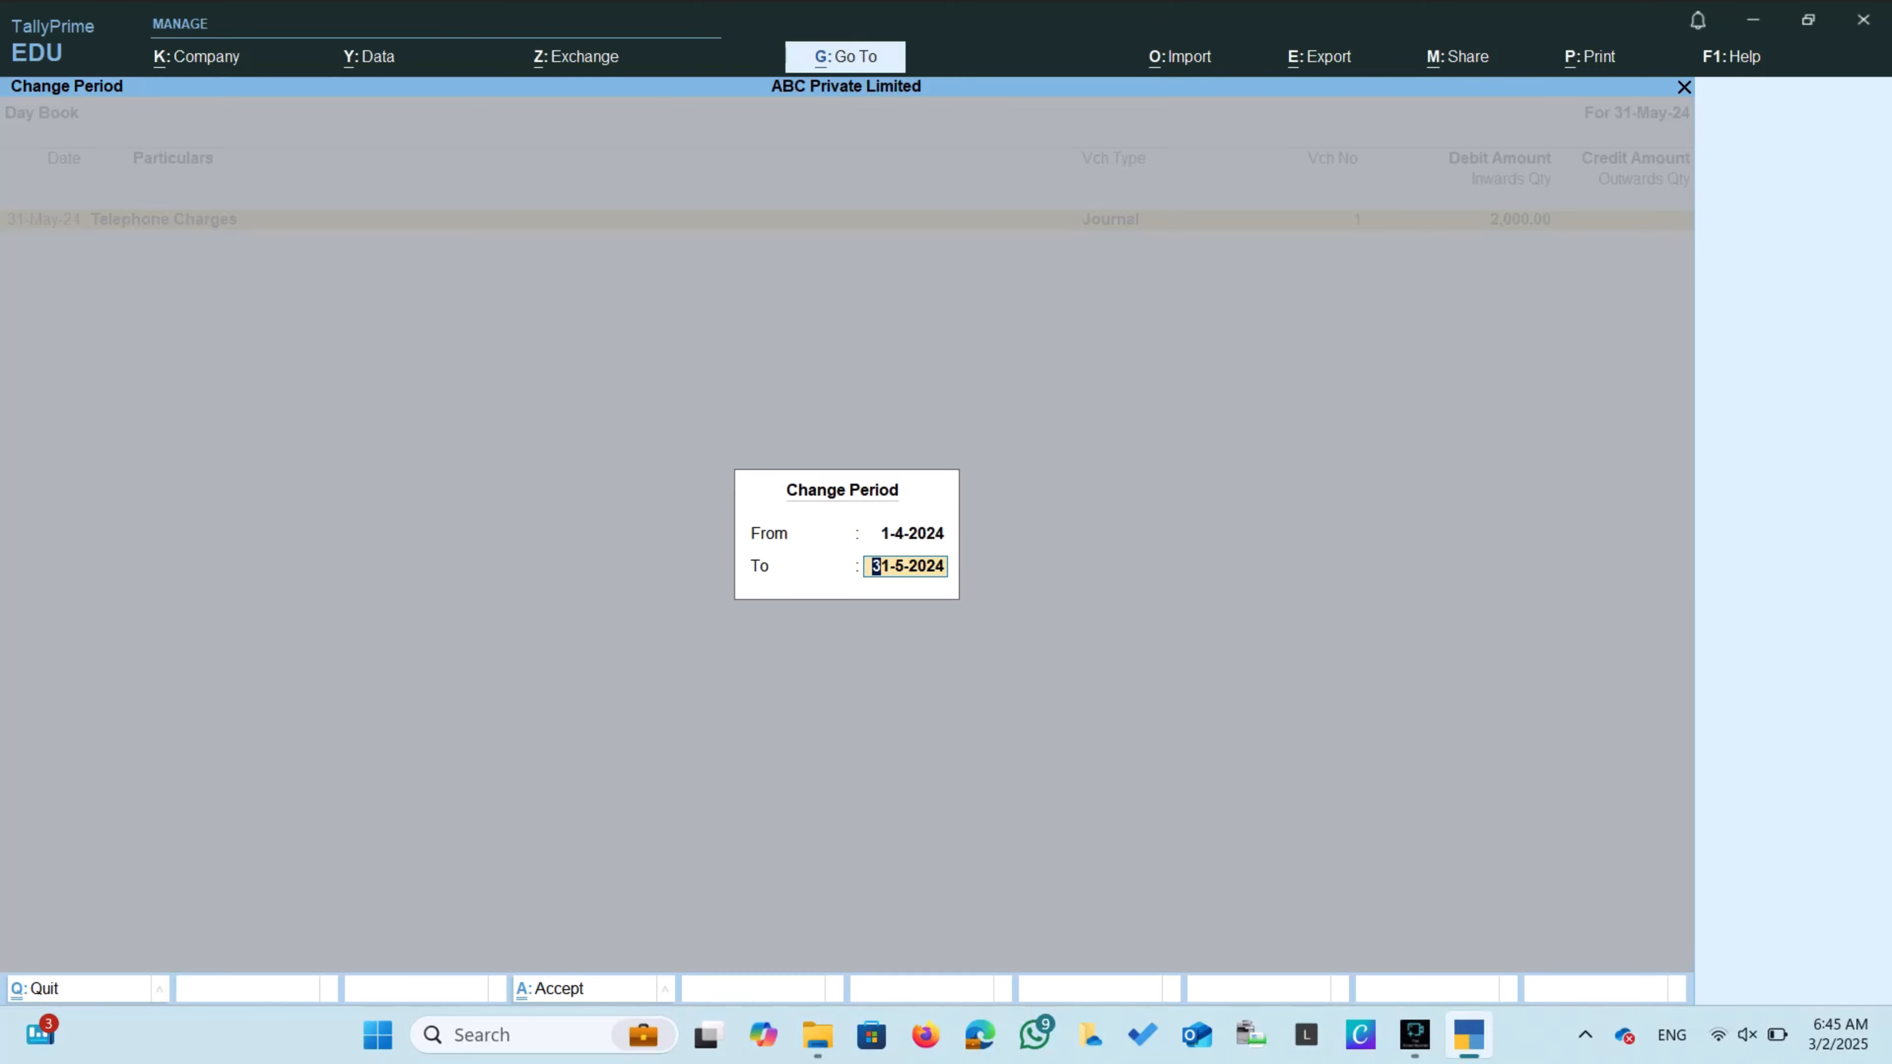
key(Return)
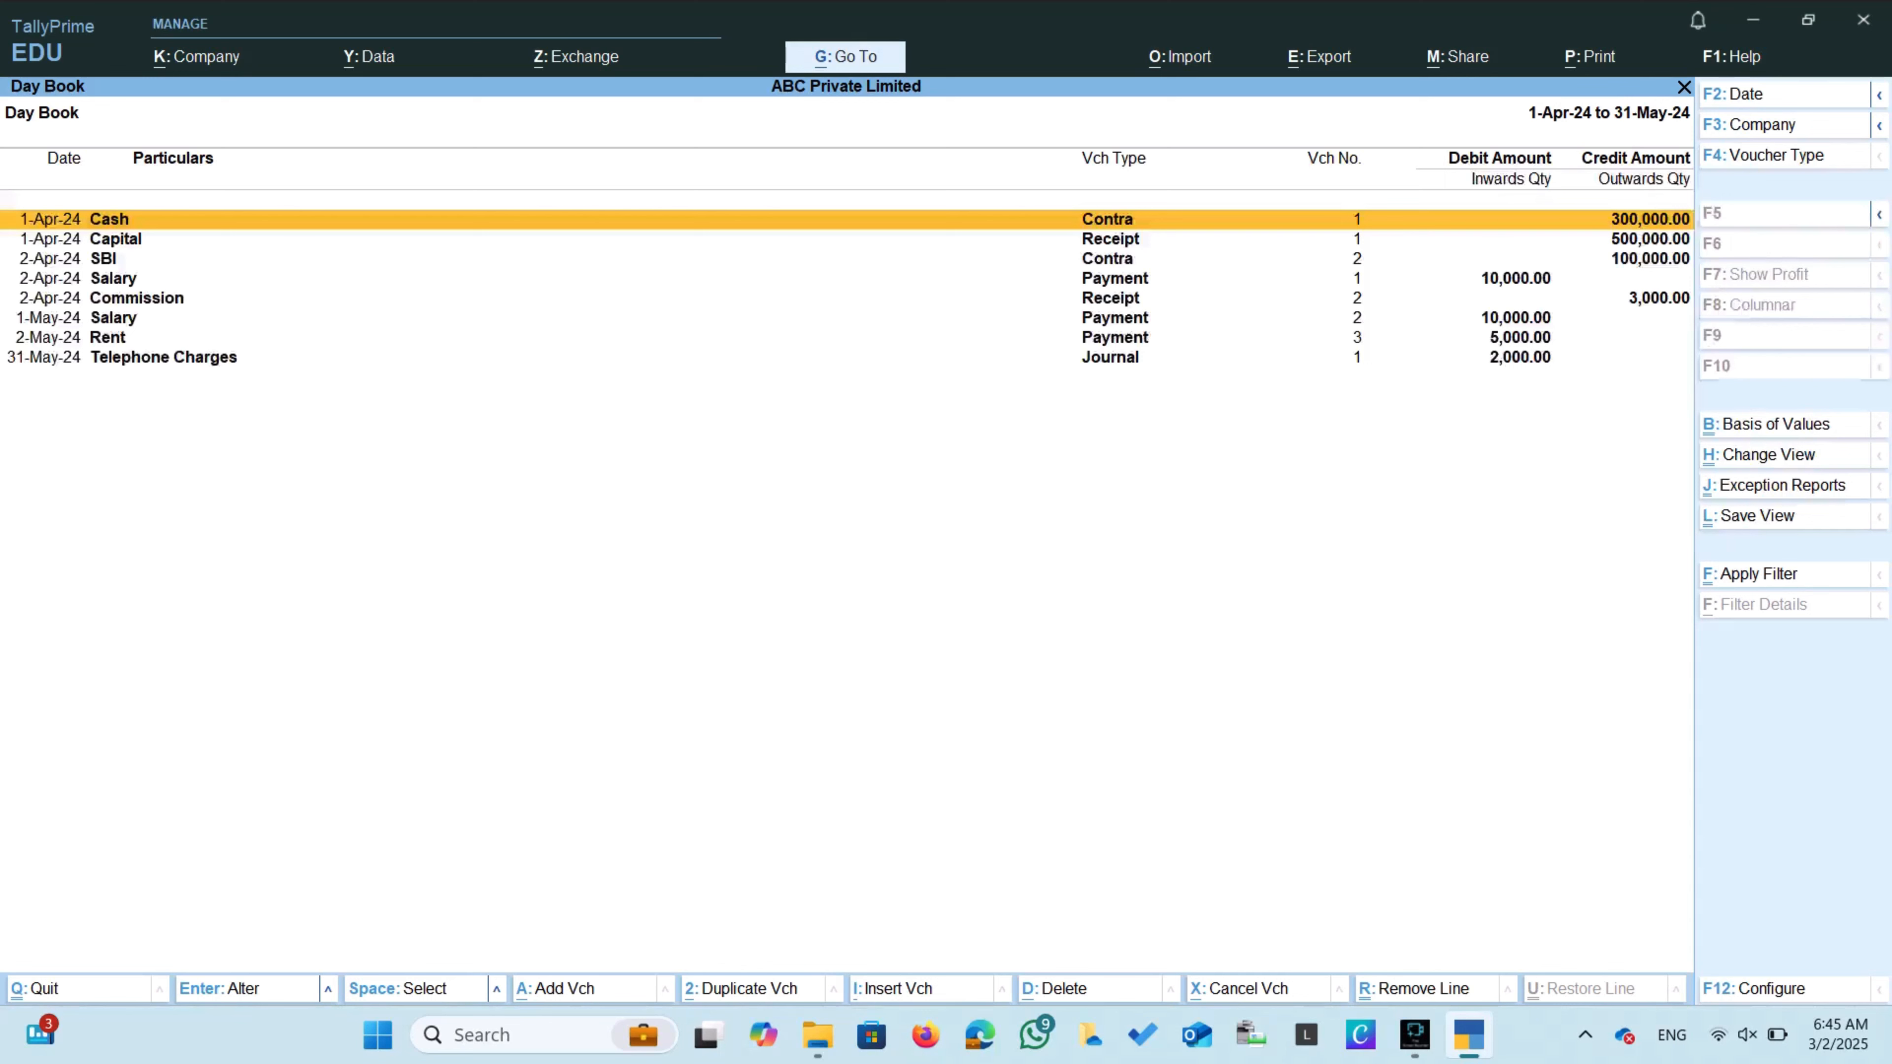